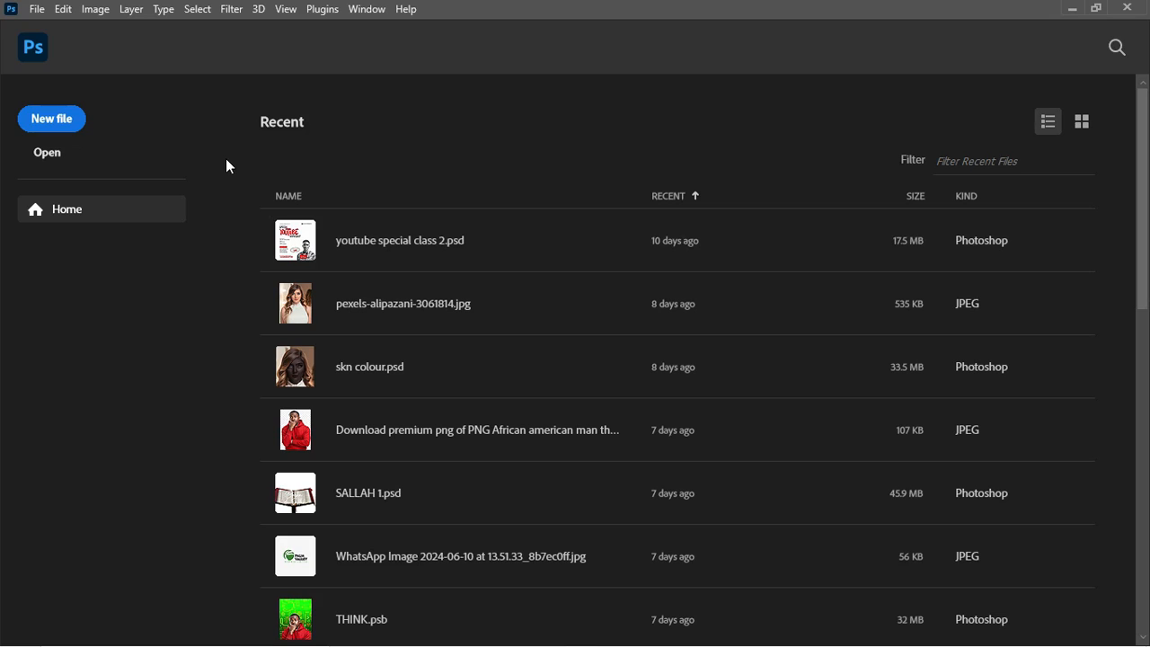
Create a new document named DIGITAL MARKETING, 4 x 4 inches at 300 pixels/inch, RGB Color, with a white background.
{"action": "left_click", "coordinate": [51, 119]}
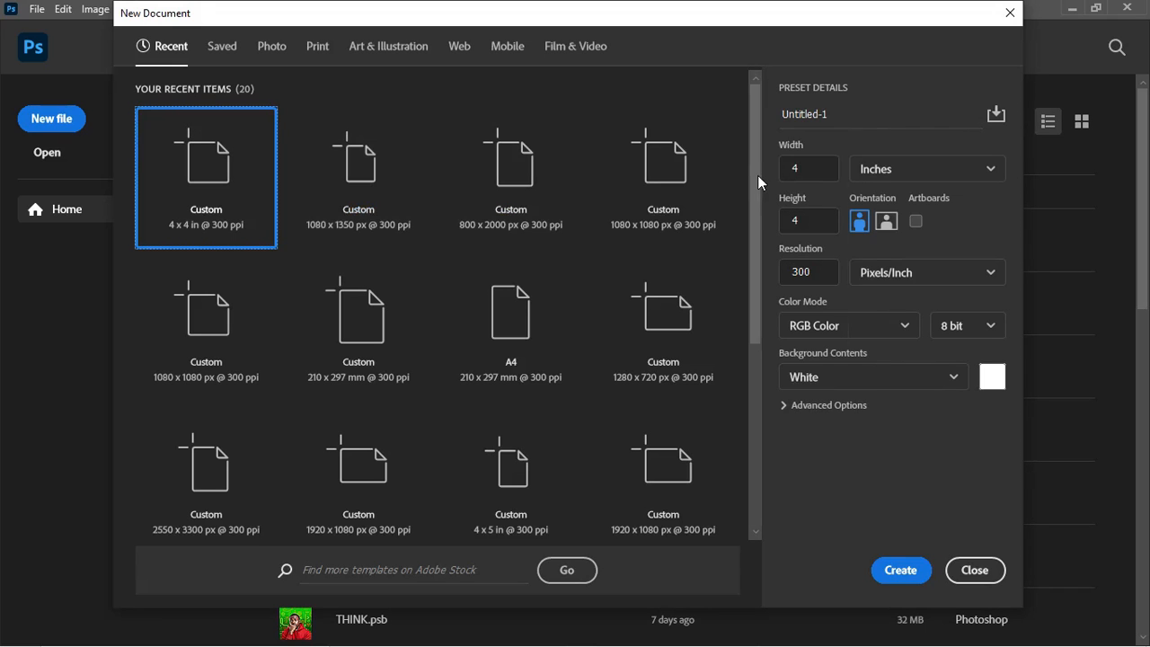
{"action": "left_click", "coordinate": [917, 176]}
{"action": "left_click", "coordinate": [886, 226]}
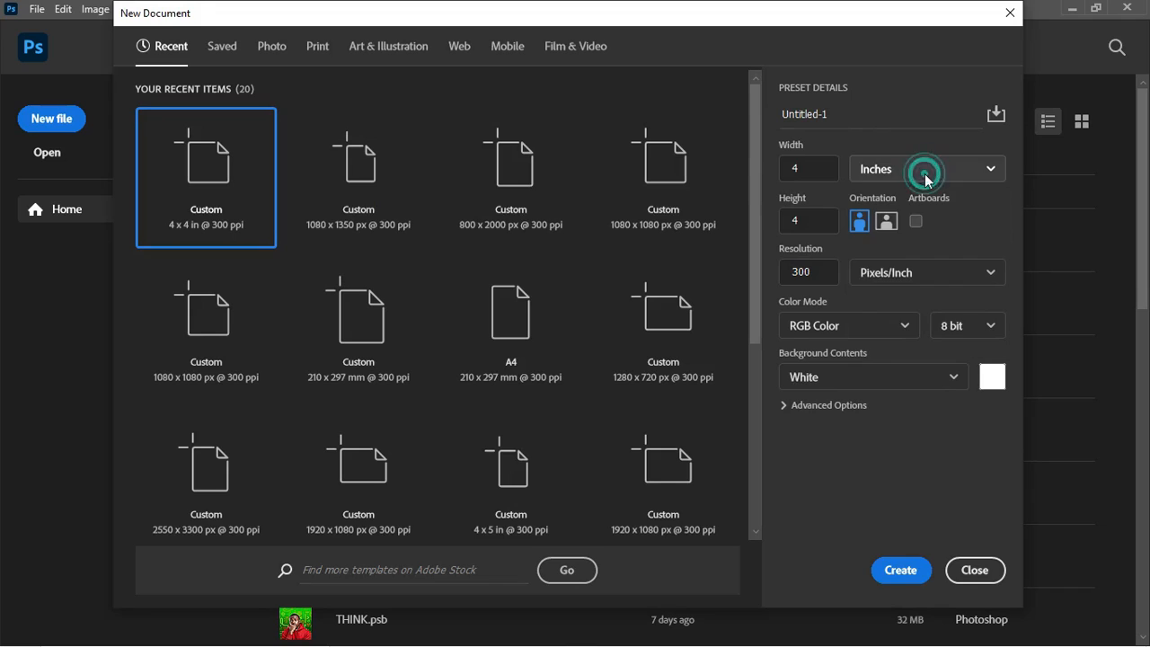
{"action": "left_click", "coordinate": [860, 170]}
{"action": "left_click", "coordinate": [905, 229]}
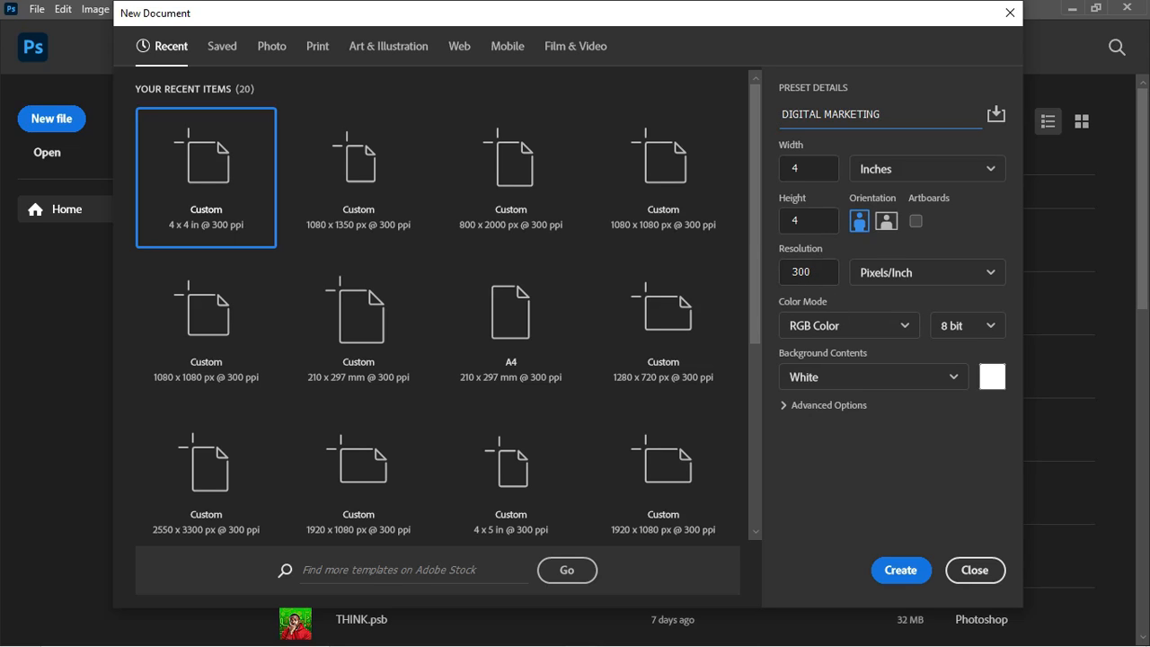
{"action": "left_click", "coordinate": [917, 571]}
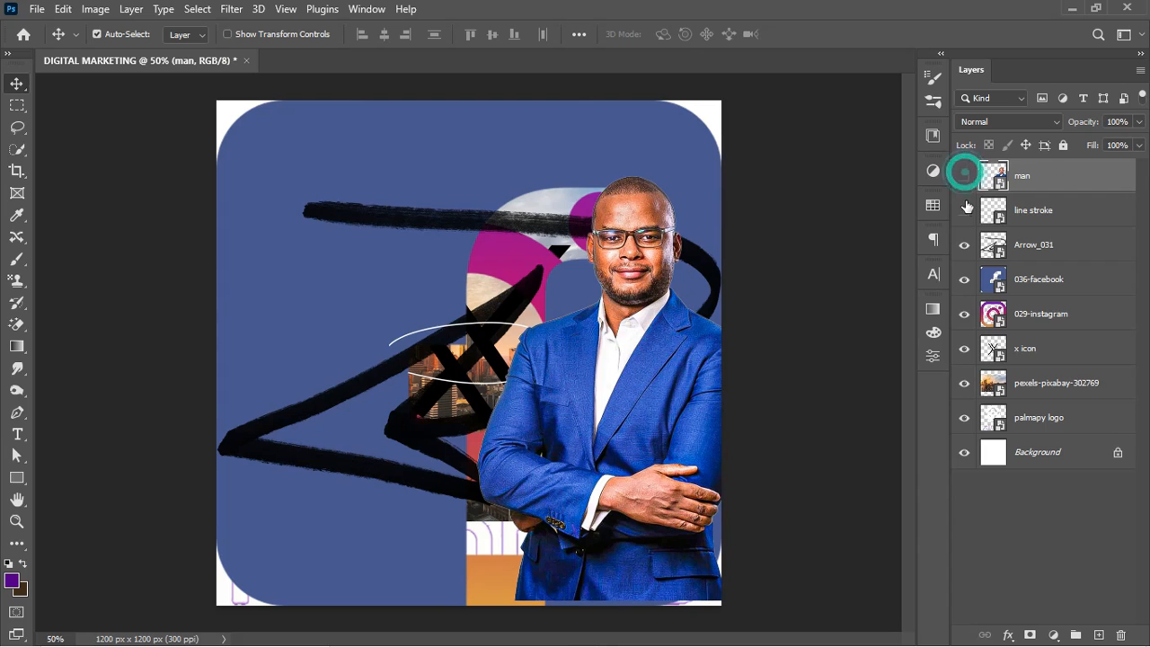
Hide all layers above the Background, then place the pexels-pixabay-302769 photo directly above the Background and show only that photo.
{"action": "left_click_drag", "start_coordinate": [962, 175], "coordinate": [964, 418]}
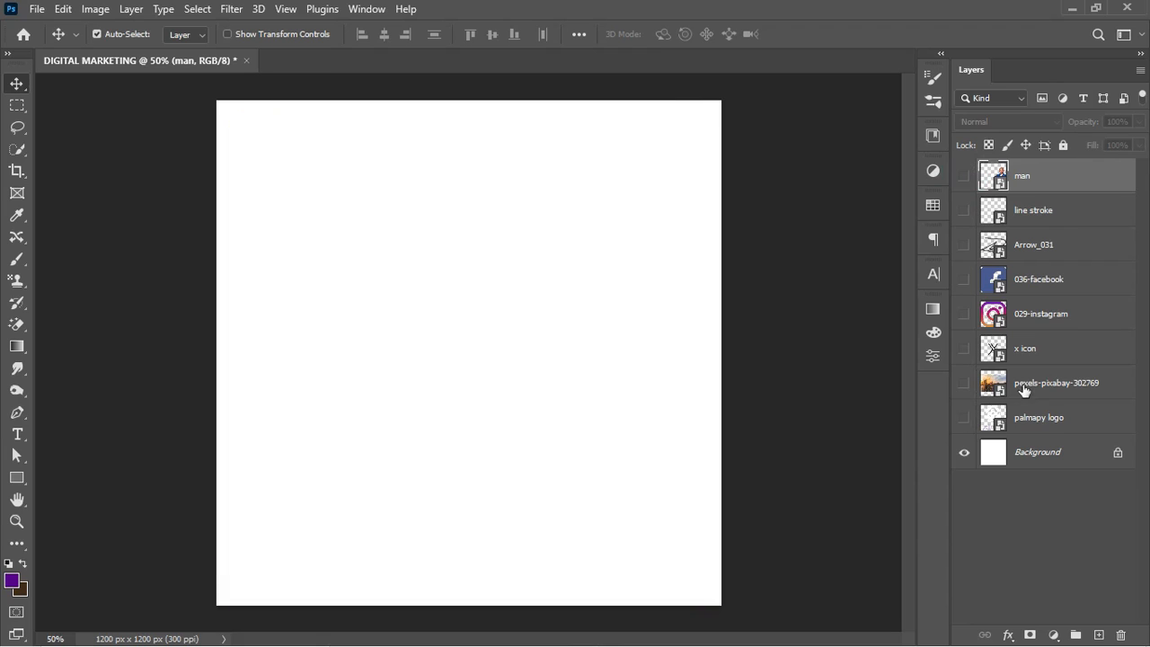
{"action": "left_click_drag", "start_coordinate": [1019, 386], "coordinate": [1020, 434]}
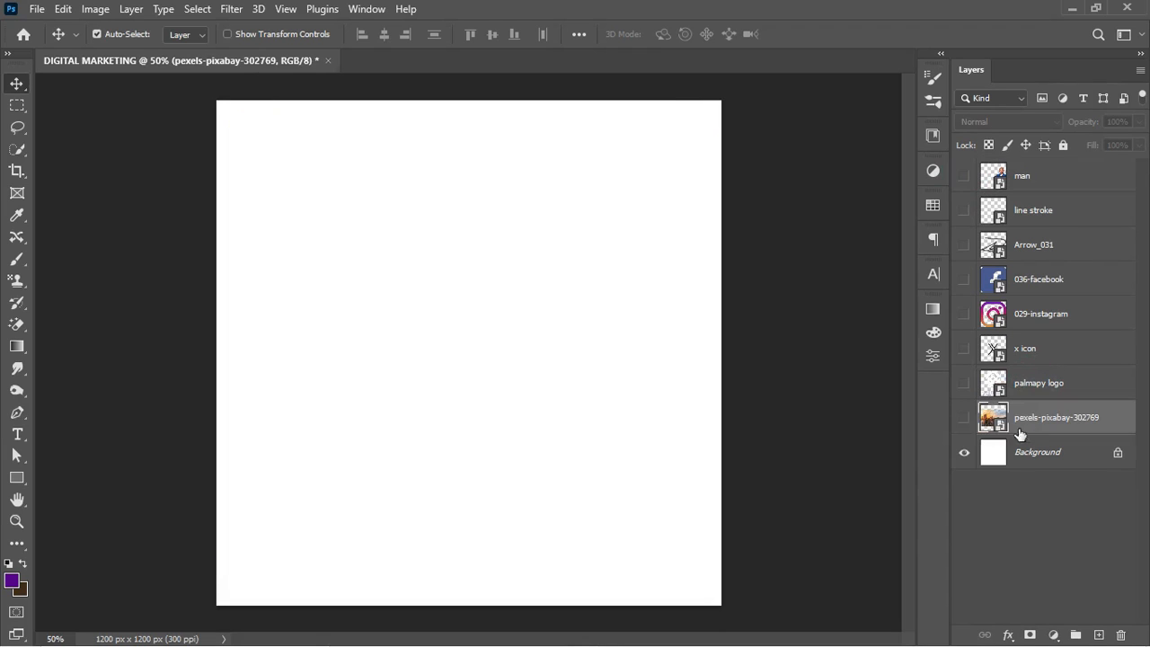
{"action": "left_click", "coordinate": [963, 416]}
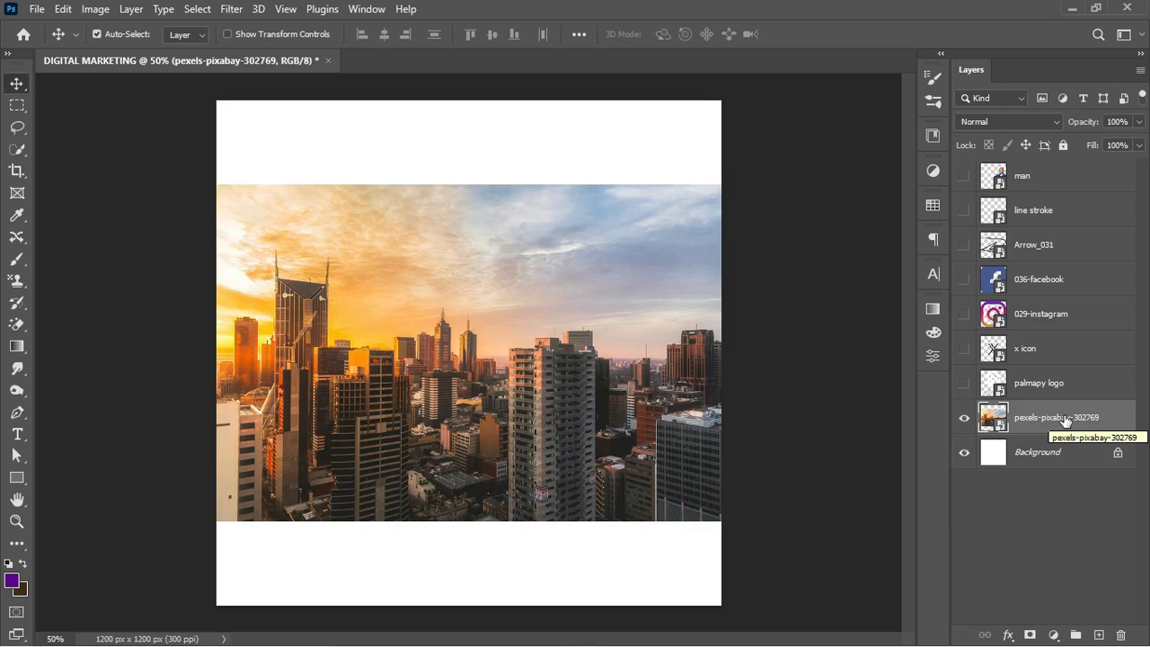
{"action": "left_click", "coordinate": [964, 417]}
{"action": "left_click", "coordinate": [964, 417]}
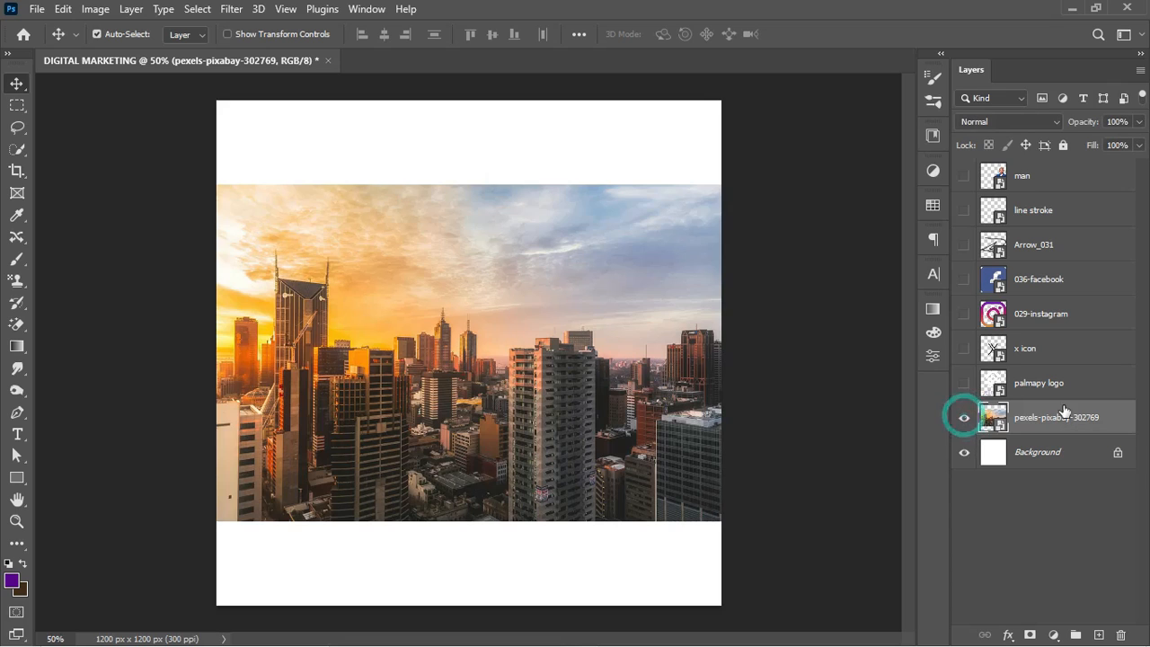
Scale the city photo to about 27% and reposition it at about X 1028 px, Y 374 px so it covers the canvas.
{"action": "key", "text": "ctrl+t"}
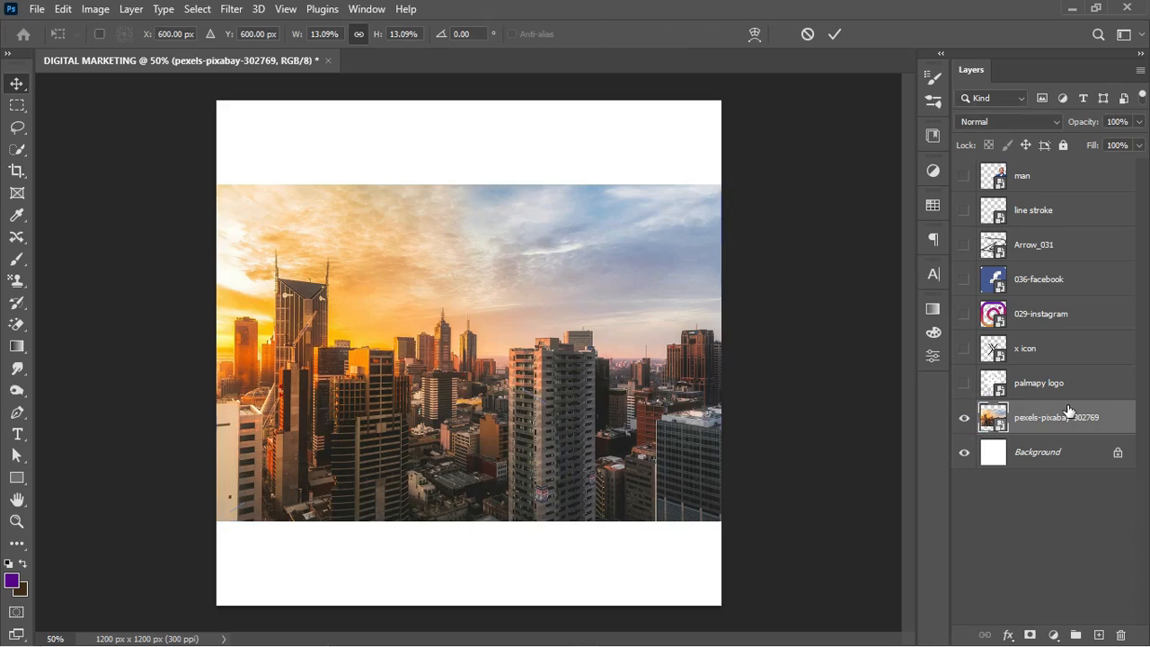
{"action": "left_click_drag", "start_coordinate": [720, 352], "coordinate": [968, 350]}
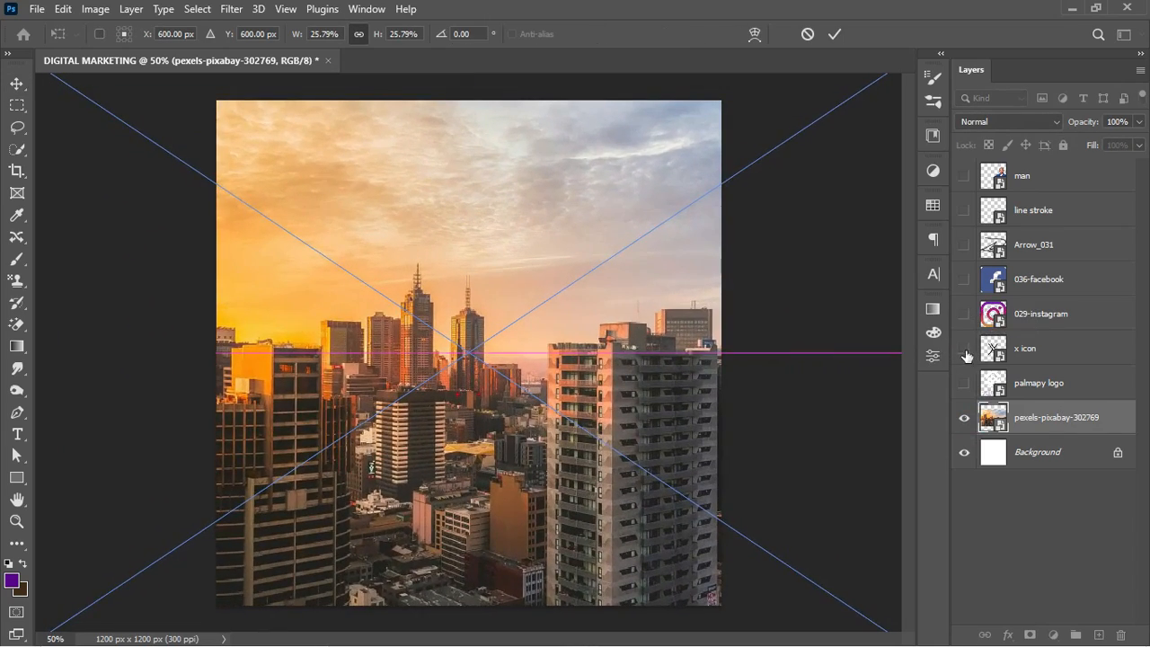
{"action": "left_click_drag", "start_coordinate": [531, 433], "coordinate": [672, 358]}
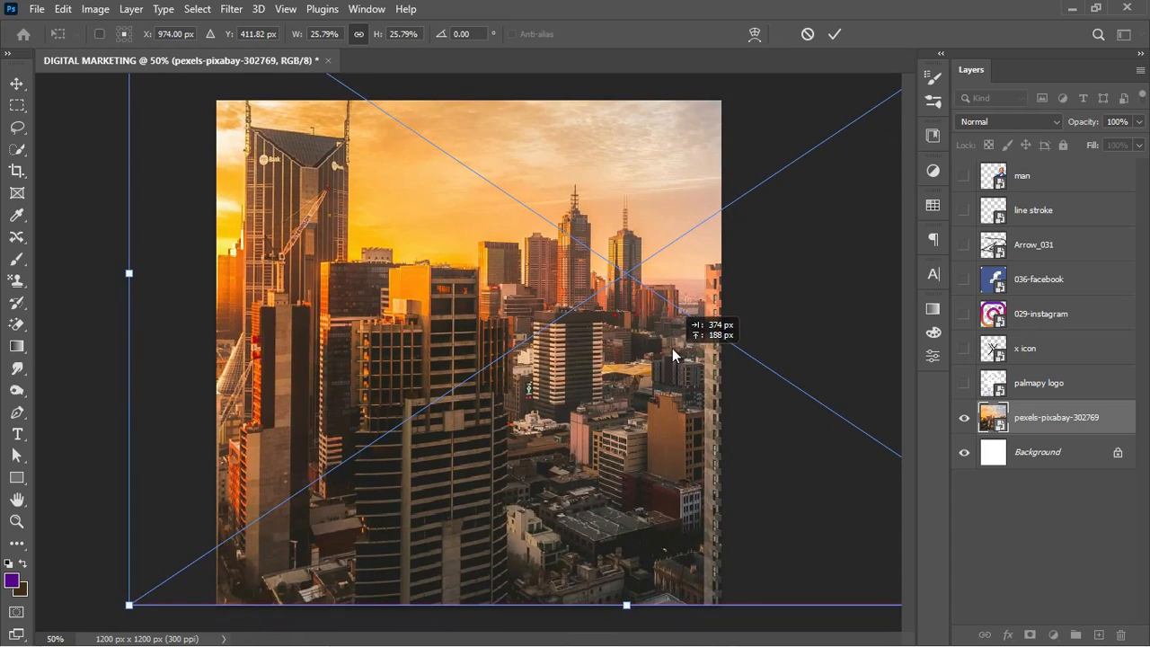
{"action": "left_click_drag", "start_coordinate": [627, 604], "coordinate": [625, 620]}
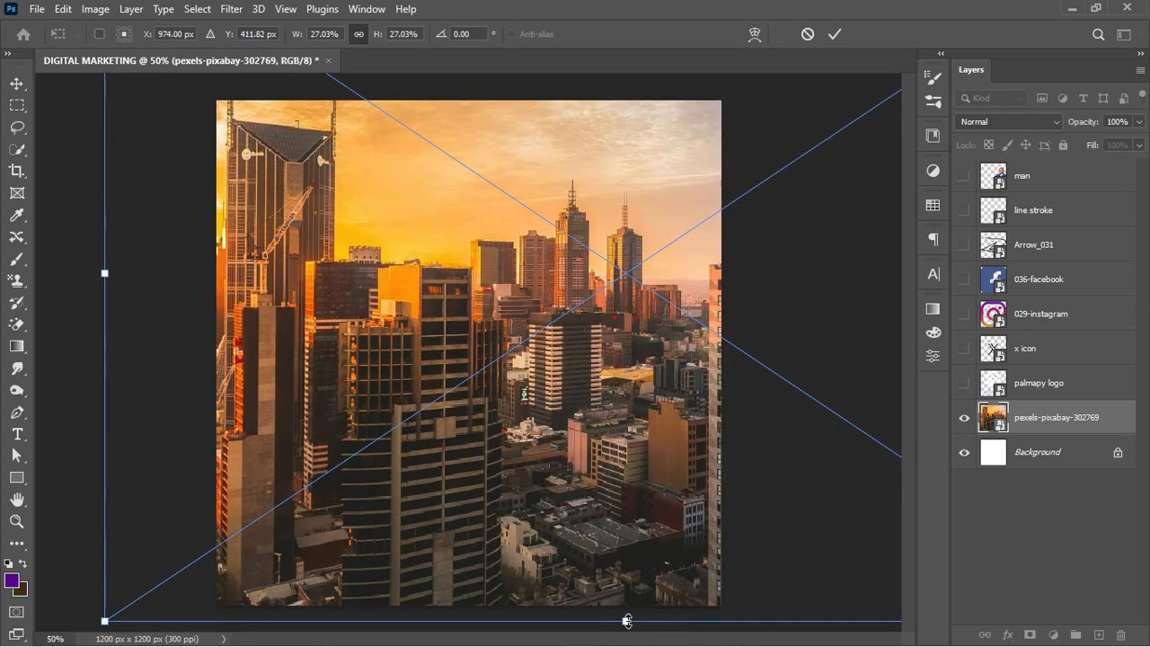
{"action": "left_click_drag", "start_coordinate": [585, 499], "coordinate": [609, 485]}
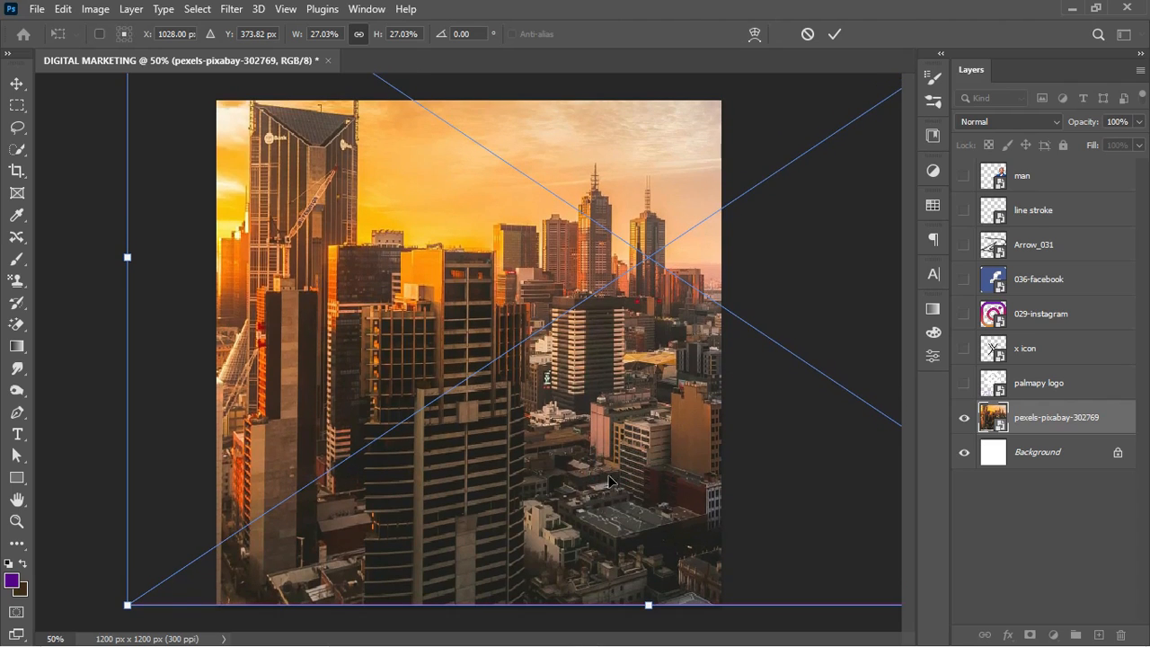
{"action": "left_click", "coordinate": [833, 36]}
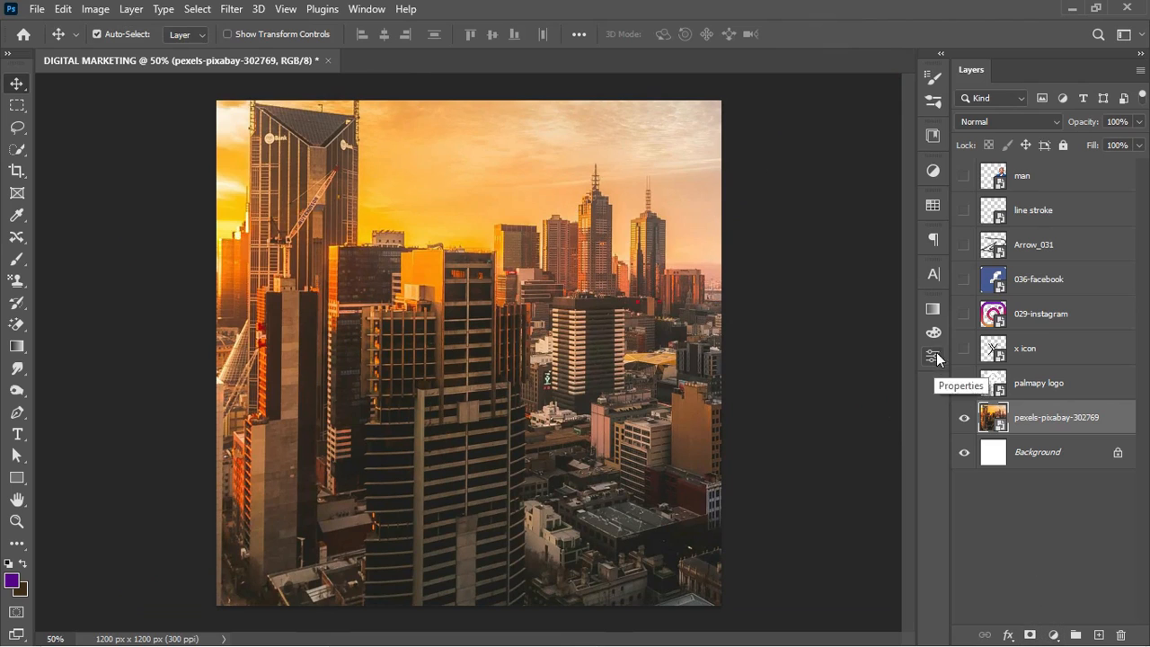
Add a solid color fill layer directly above the Background, using the purple 6305b1 from the palm pay swatches.
{"action": "left_click", "coordinate": [933, 206]}
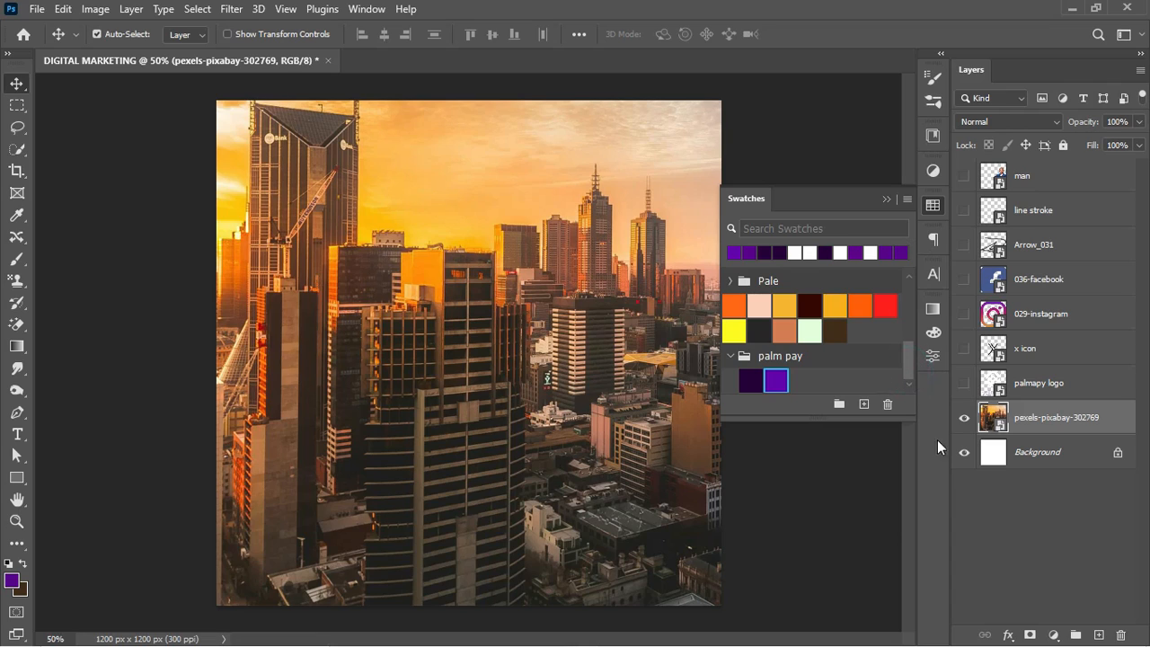
{"action": "left_click", "coordinate": [1050, 457]}
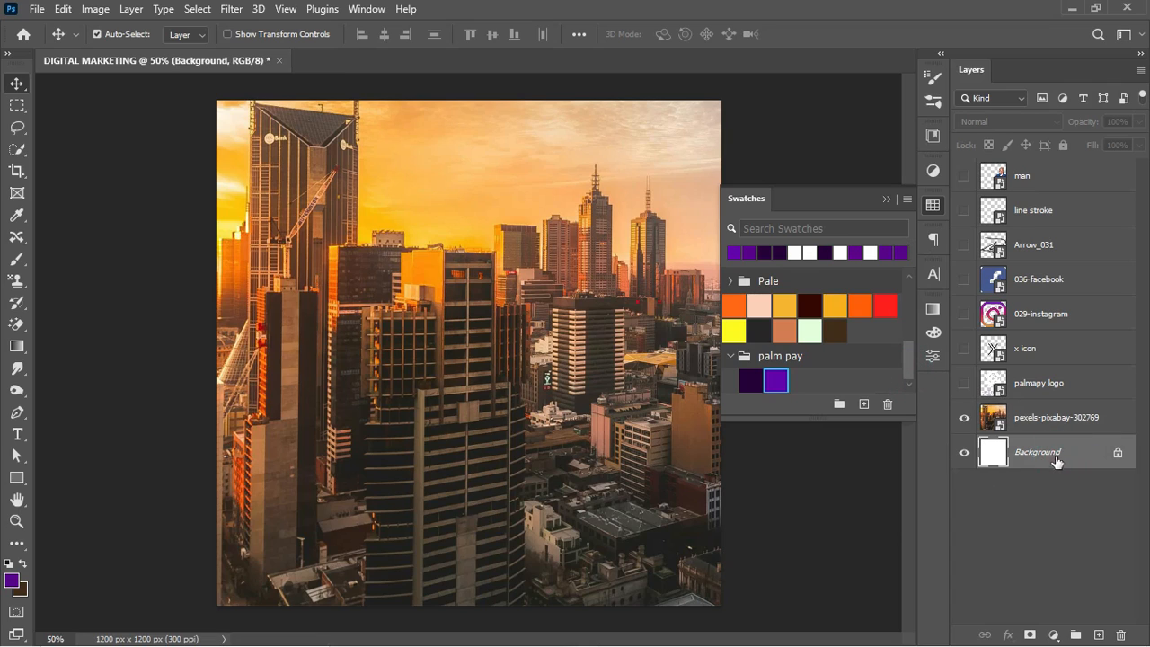
{"action": "left_click", "coordinate": [1053, 634]}
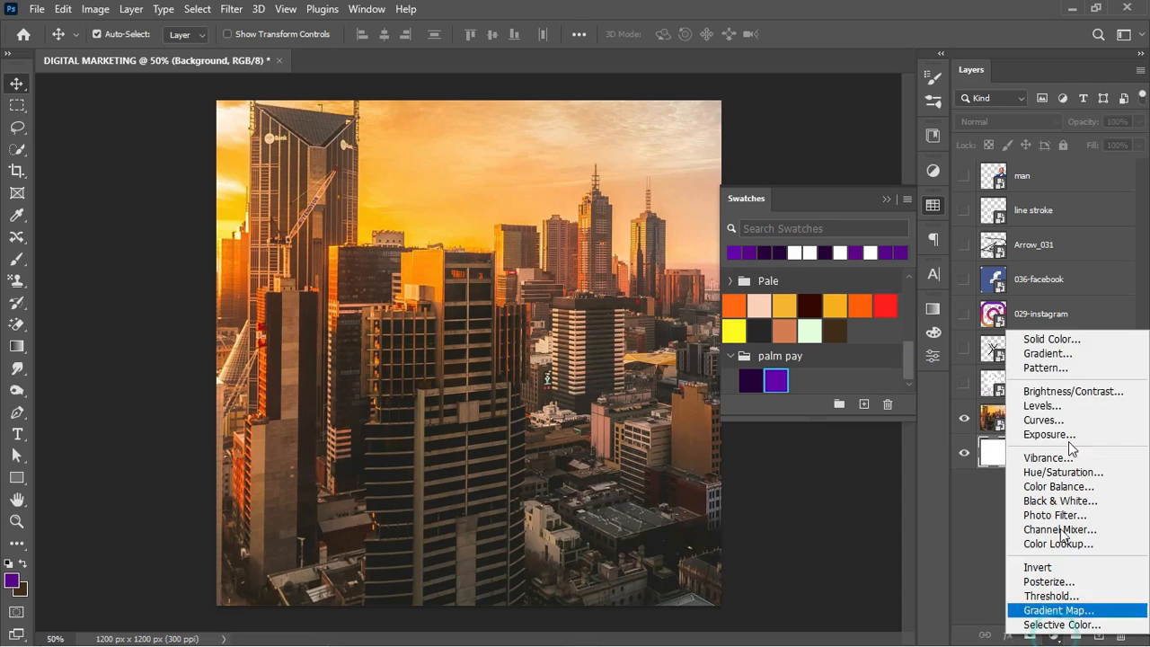
{"action": "left_click", "coordinate": [1073, 342]}
{"action": "left_click_drag", "start_coordinate": [919, 195], "coordinate": [441, 243]}
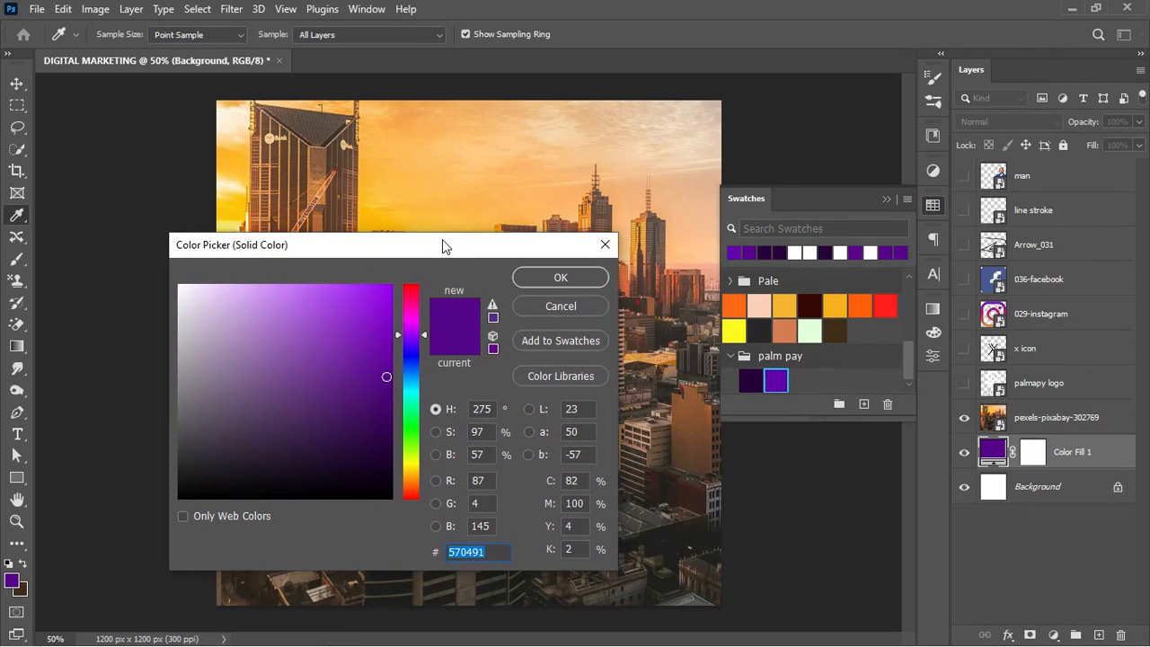
{"action": "left_click", "coordinate": [775, 379]}
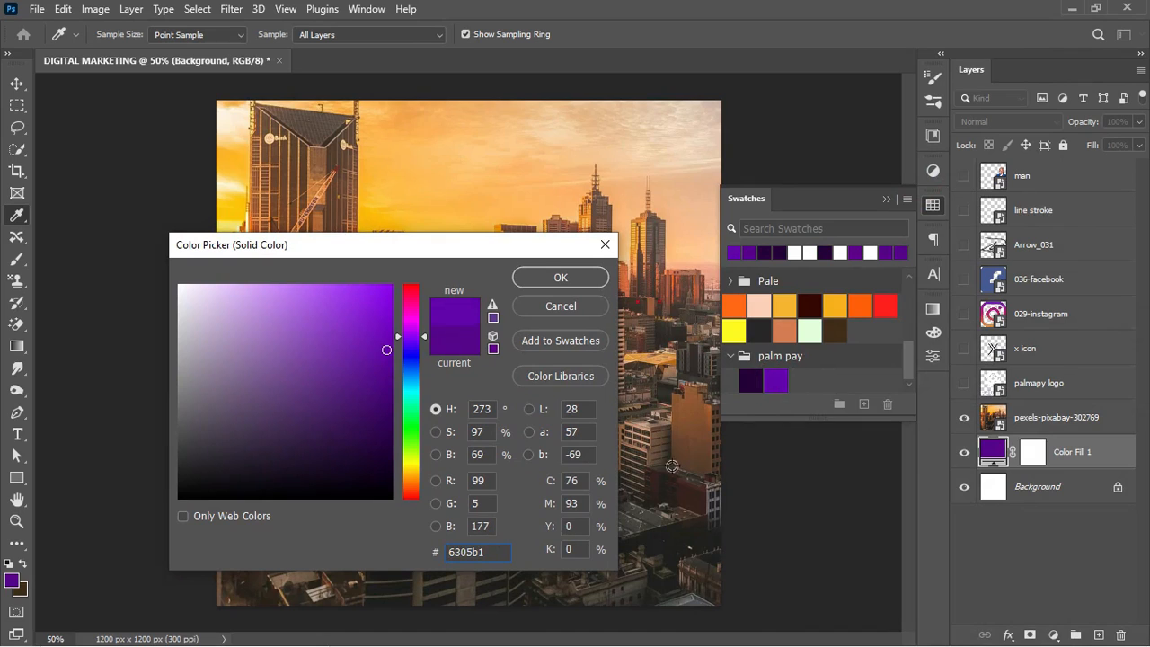
{"action": "left_click_drag", "start_coordinate": [499, 254], "coordinate": [520, 231]}
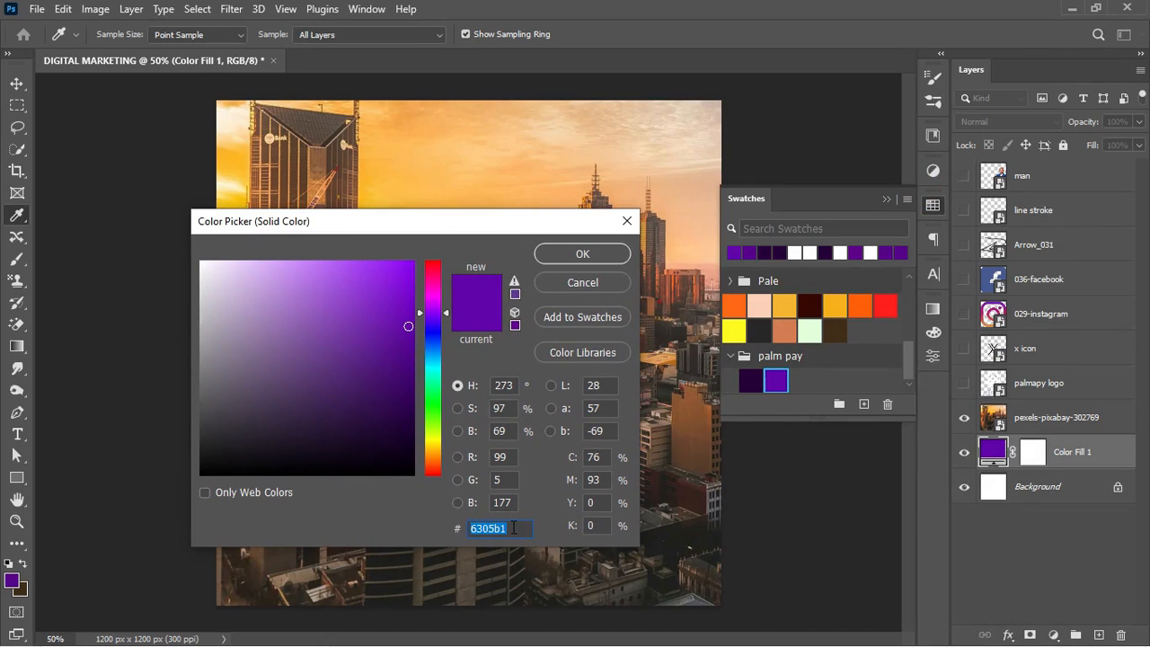
{"action": "left_click", "coordinate": [582, 254]}
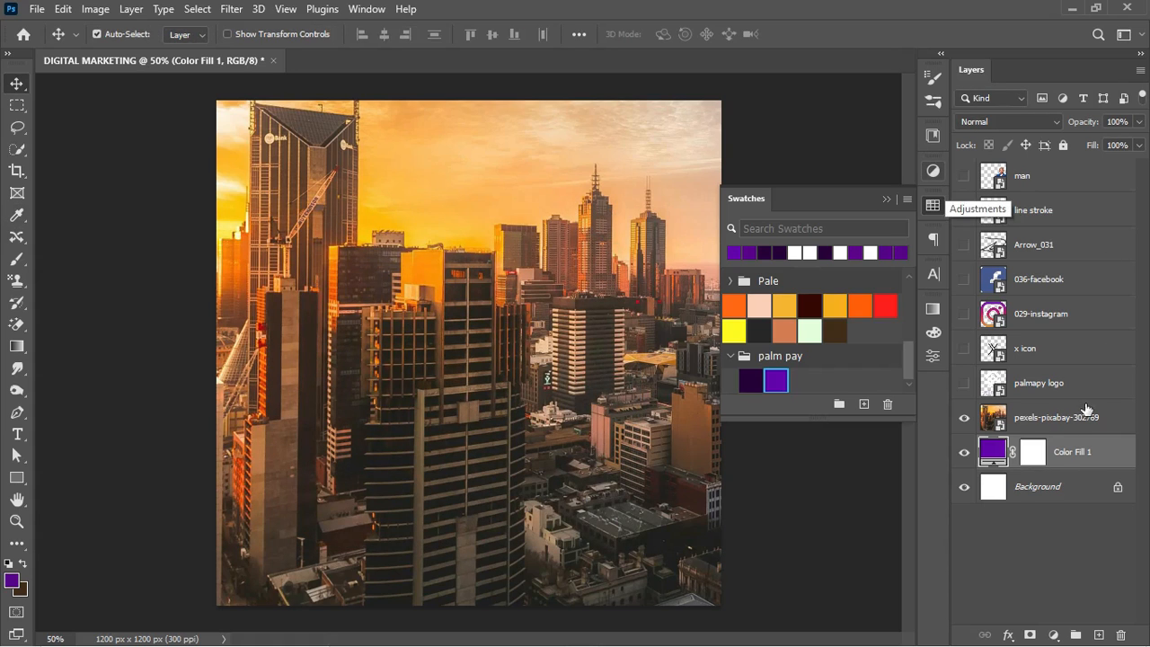
Blend the city photo into the purple fill with Hard Light mode at 27% opacity.
{"action": "left_click", "coordinate": [1079, 411]}
{"action": "left_click", "coordinate": [1047, 123]}
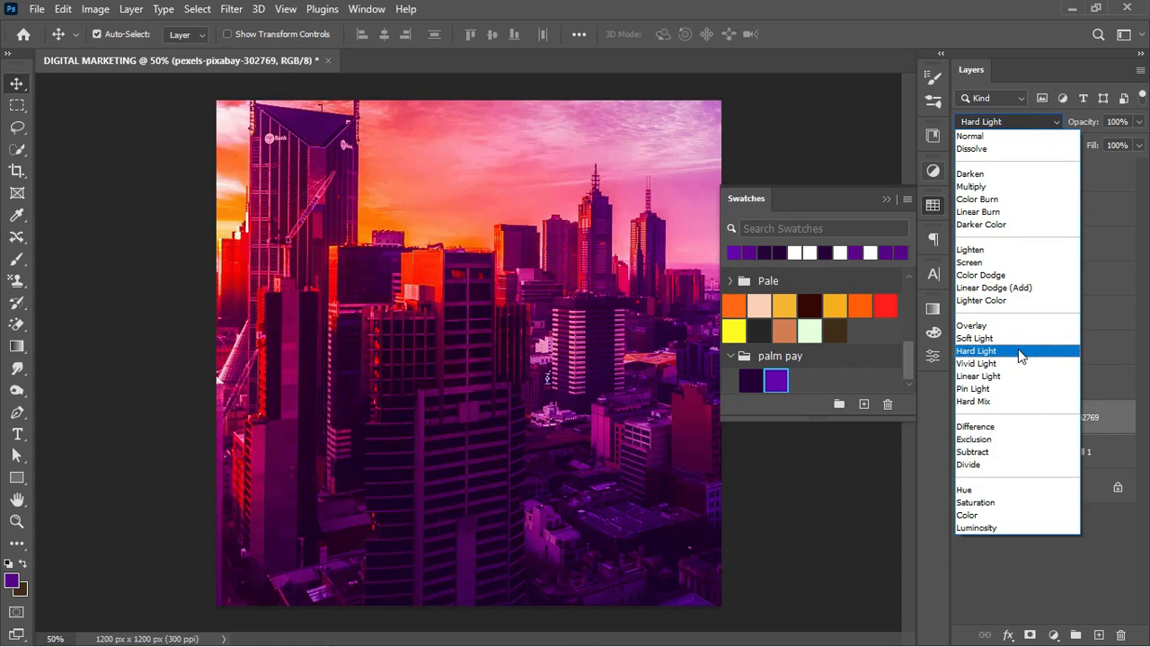
{"action": "left_click", "coordinate": [1020, 352]}
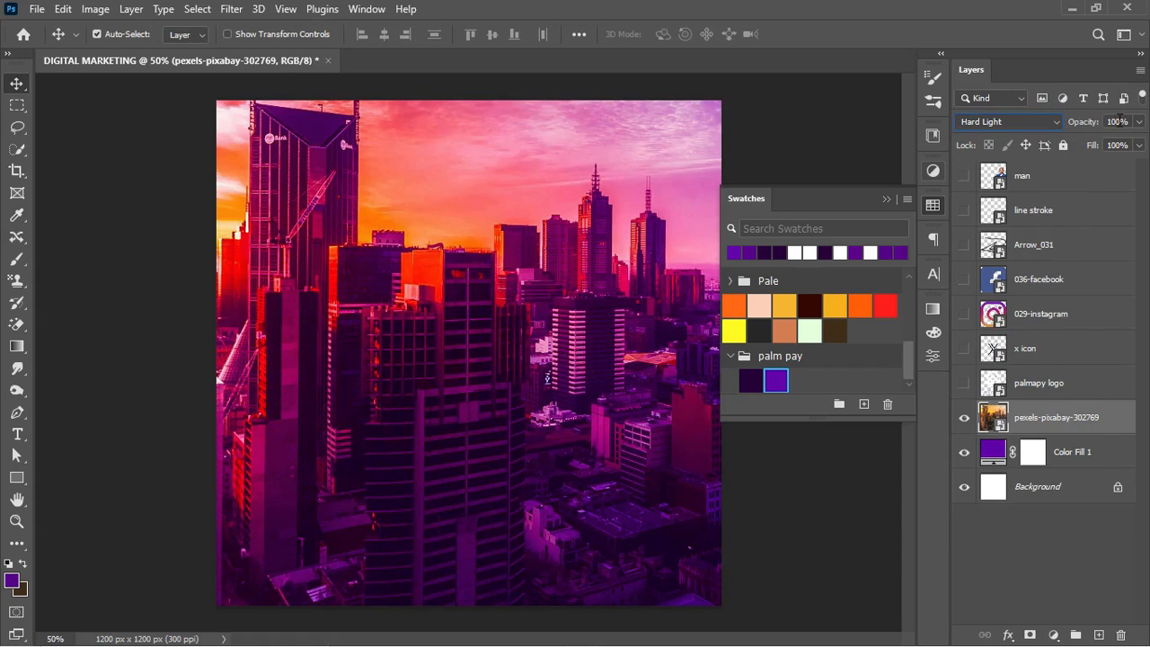
{"action": "left_click", "coordinate": [1116, 122]}
{"action": "type", "text": "27"}
{"action": "key", "text": "Return"}
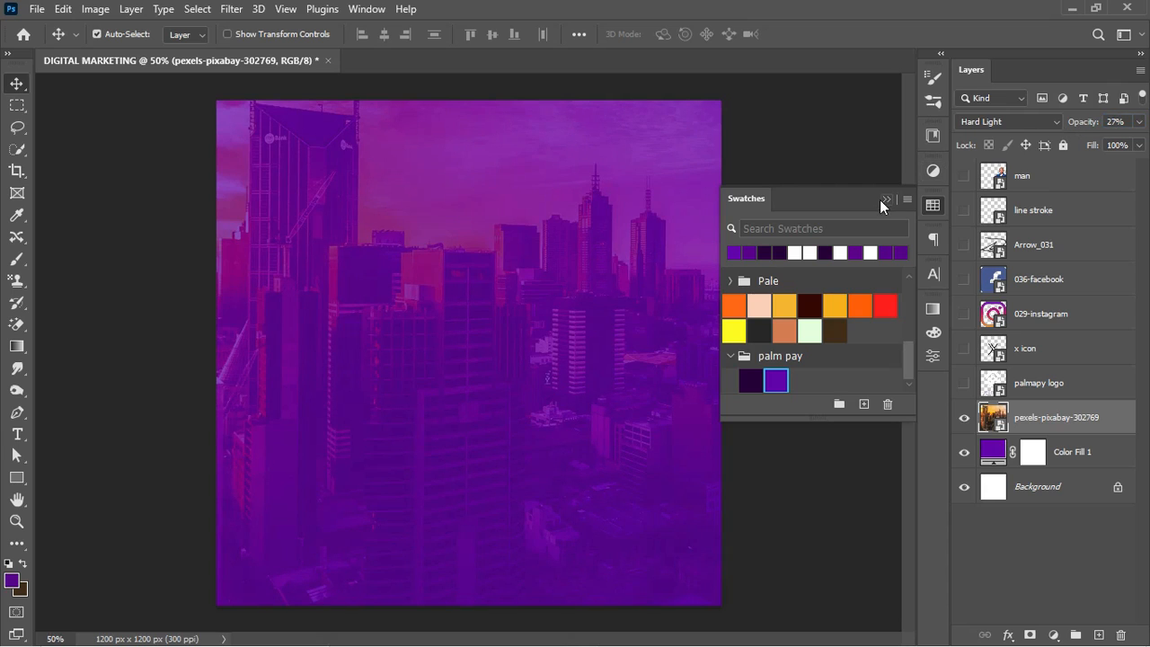
Group the city photo with the purple fill layer and name the group BG.
{"action": "left_click", "coordinate": [1065, 449], "text": "shift"}
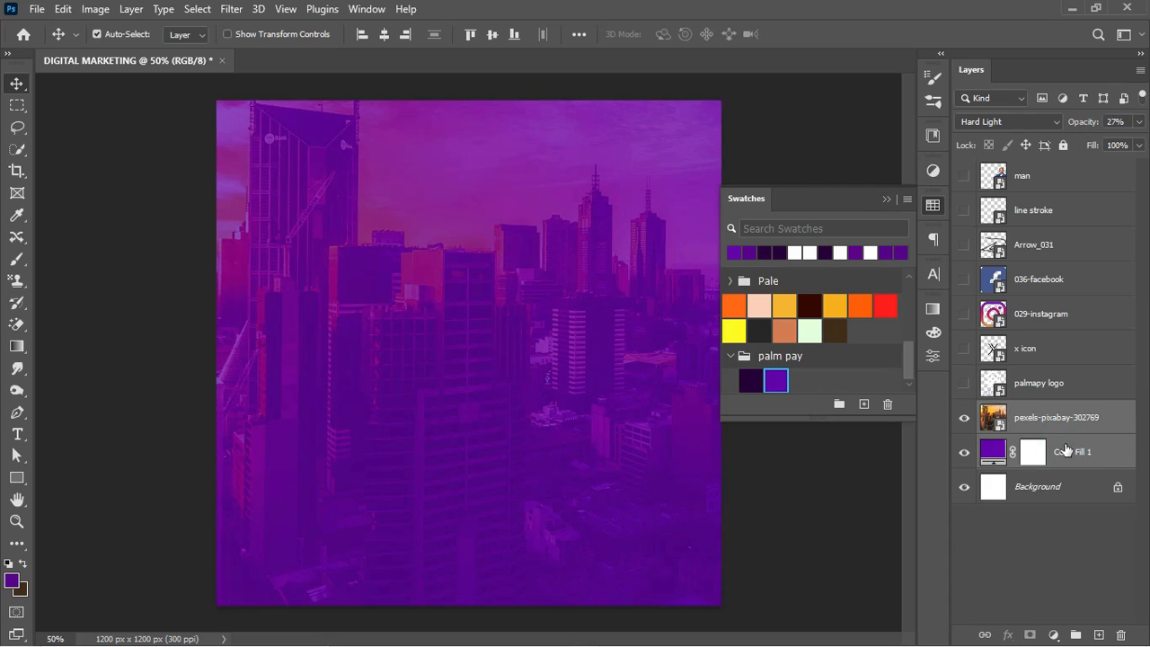
{"action": "left_click", "coordinate": [1085, 410]}
{"action": "left_click", "coordinate": [1109, 462], "text": "shift"}
{"action": "key", "text": "ctrl+g"}
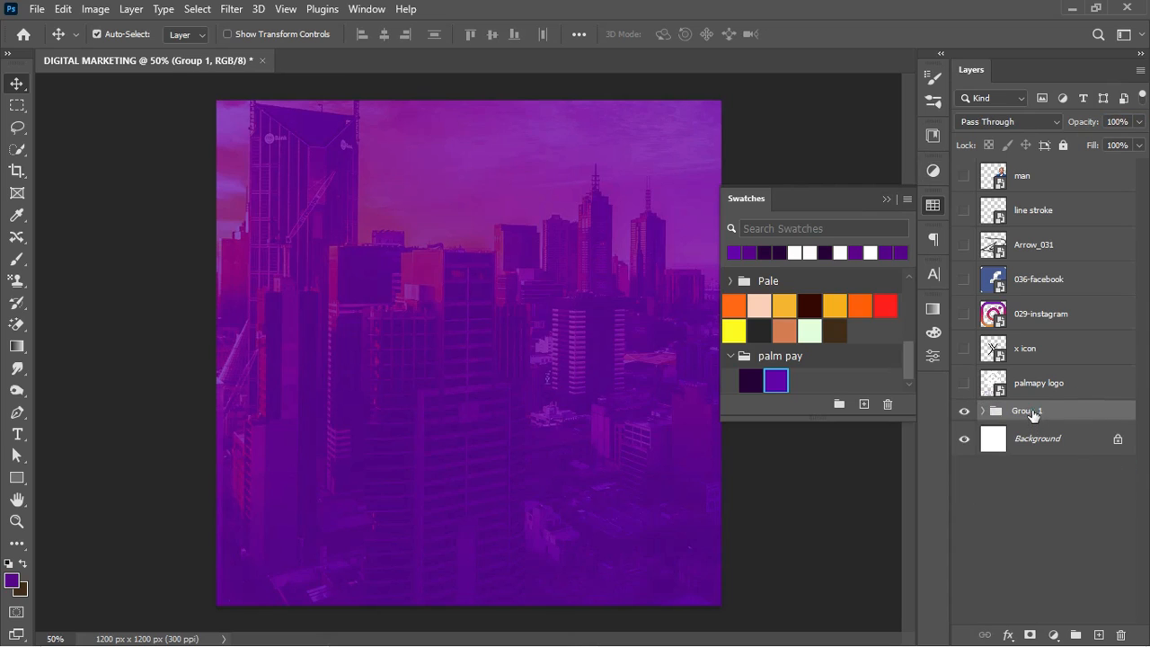
{"action": "double_click", "coordinate": [1030, 411]}
{"action": "type", "text": "BG"}
{"action": "key", "text": "Return"}
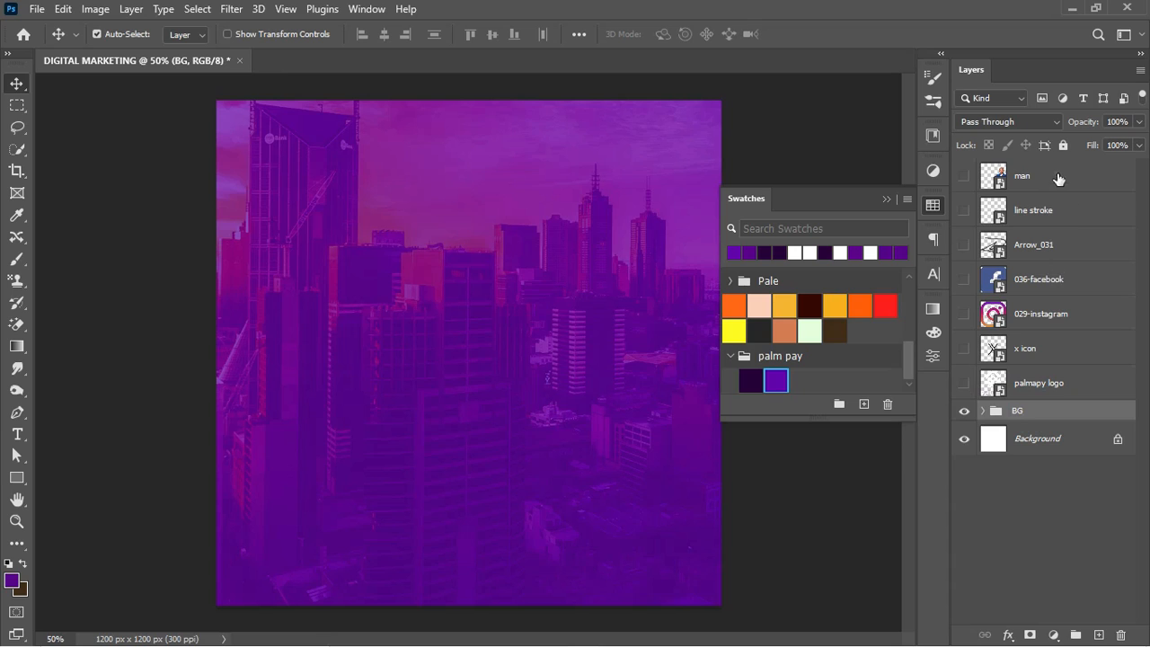
Move the man layer directly above the BG group and show it, briefly checking the palmapy logo layer.
{"action": "left_click_drag", "start_coordinate": [1057, 178], "coordinate": [995, 394]}
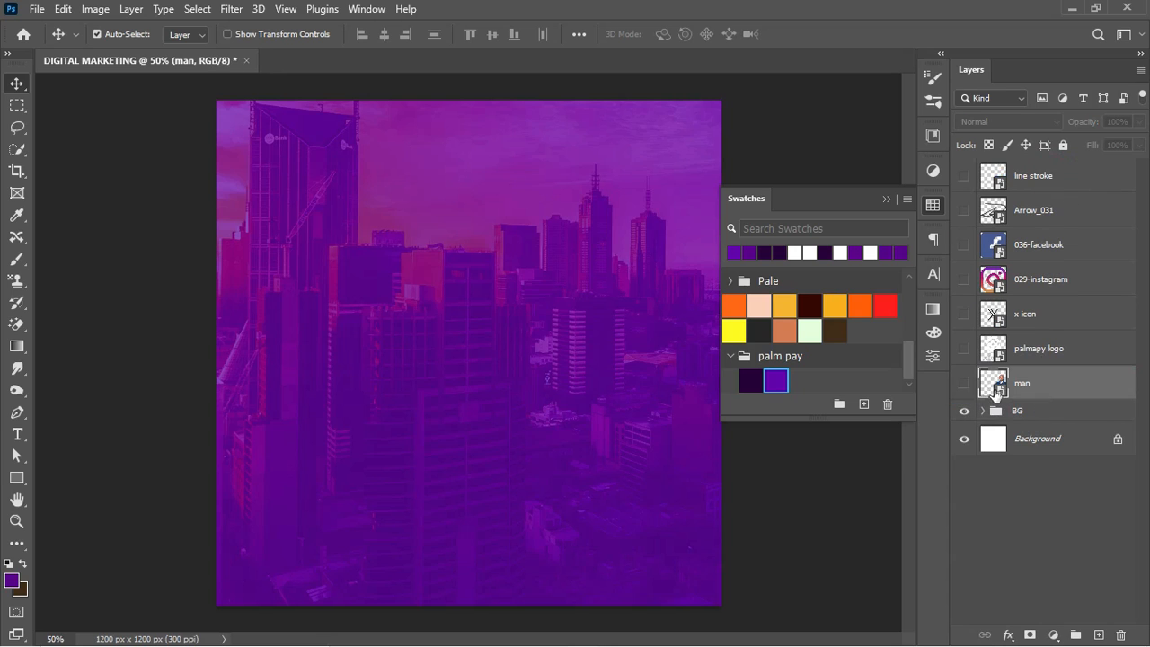
{"action": "left_click", "coordinate": [963, 383]}
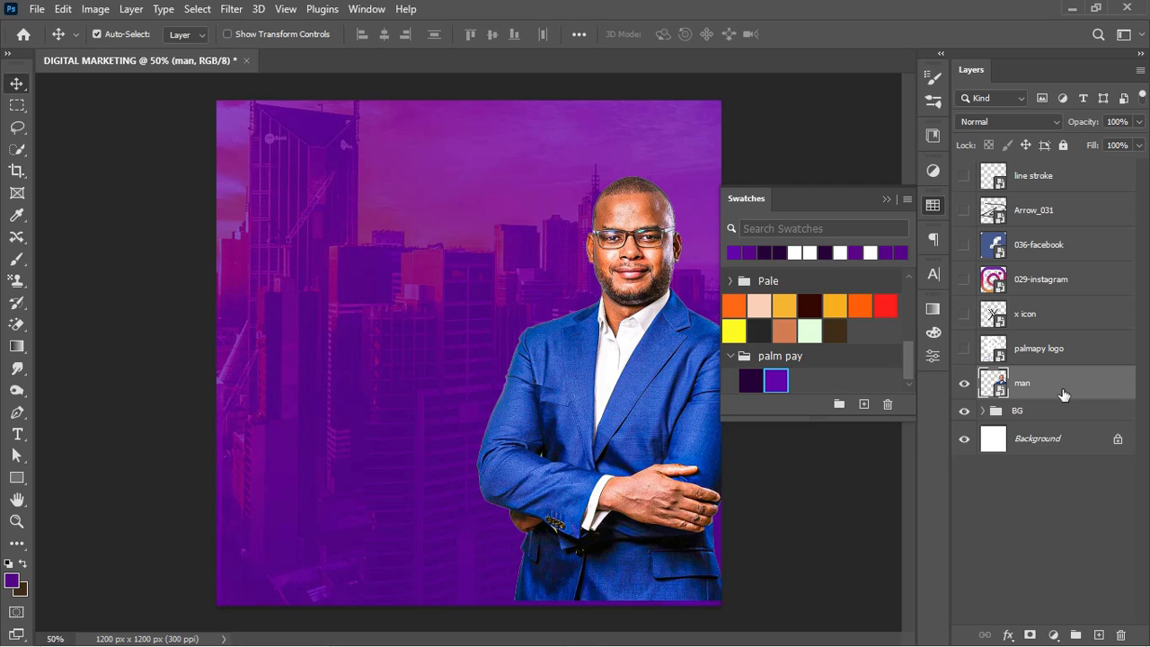
{"action": "left_click", "coordinate": [884, 198]}
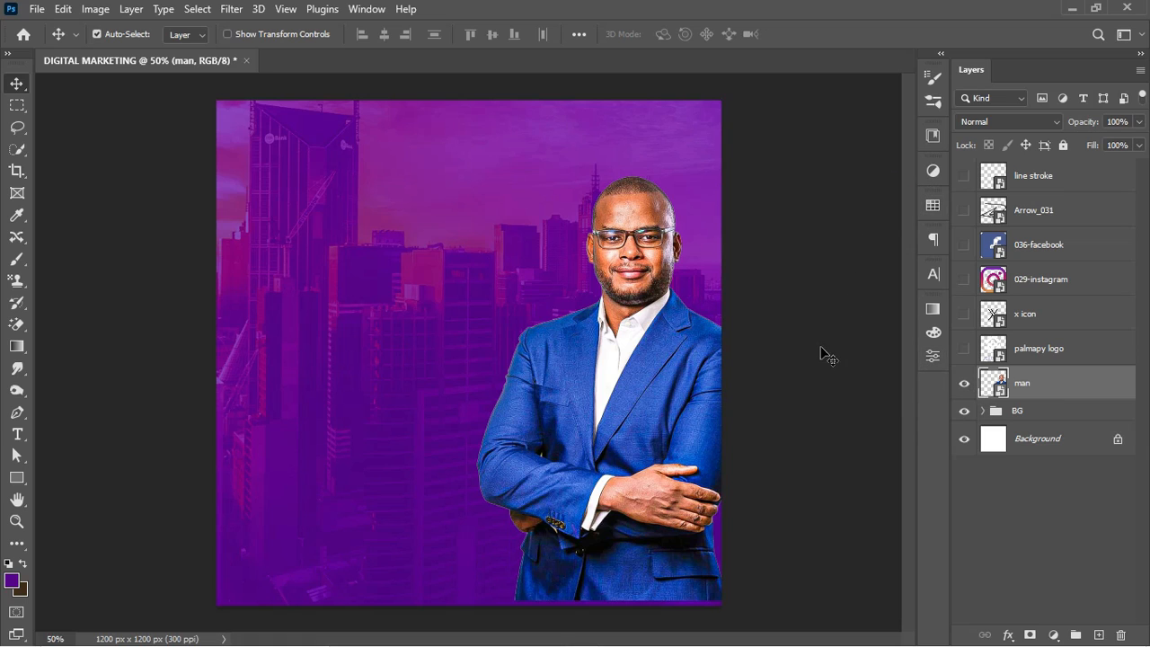
{"action": "left_click", "coordinate": [965, 348]}
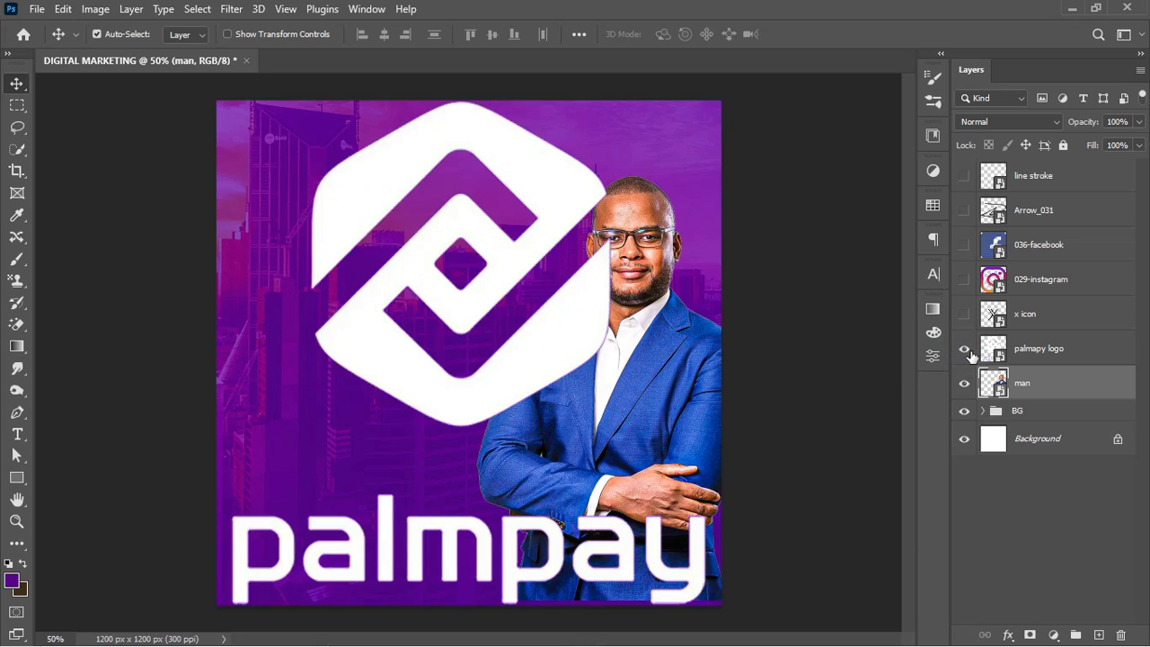
{"action": "left_click", "coordinate": [965, 348]}
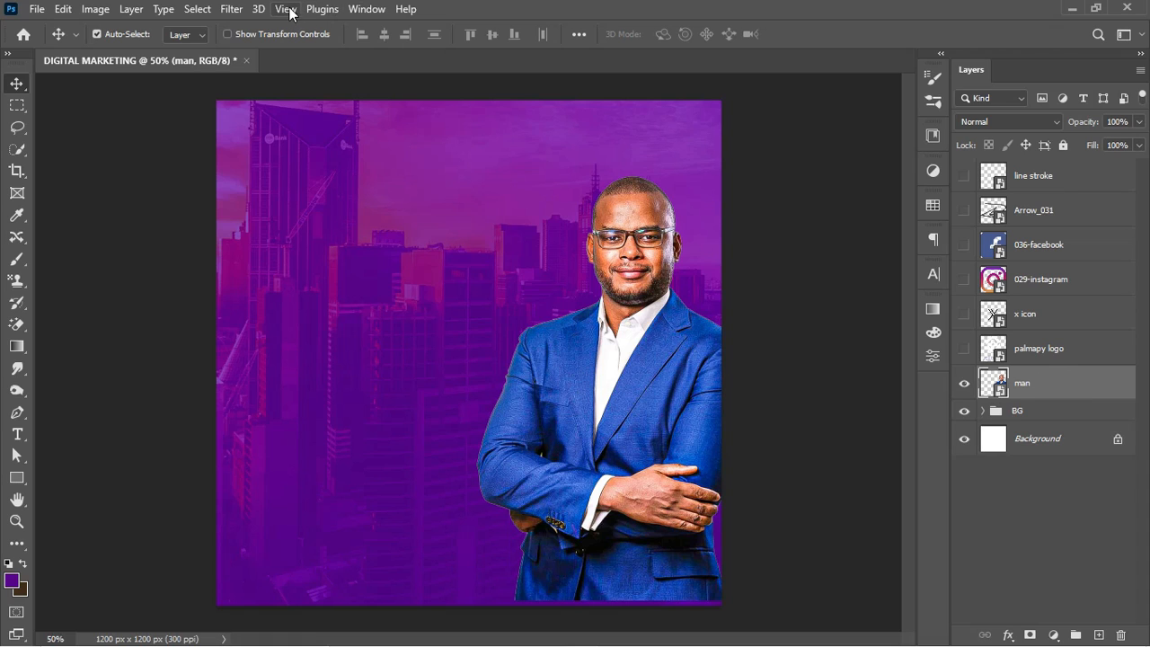
Display the color wheel to examine which colors pair with the purple background.
{"action": "left_click", "coordinate": [372, 9]}
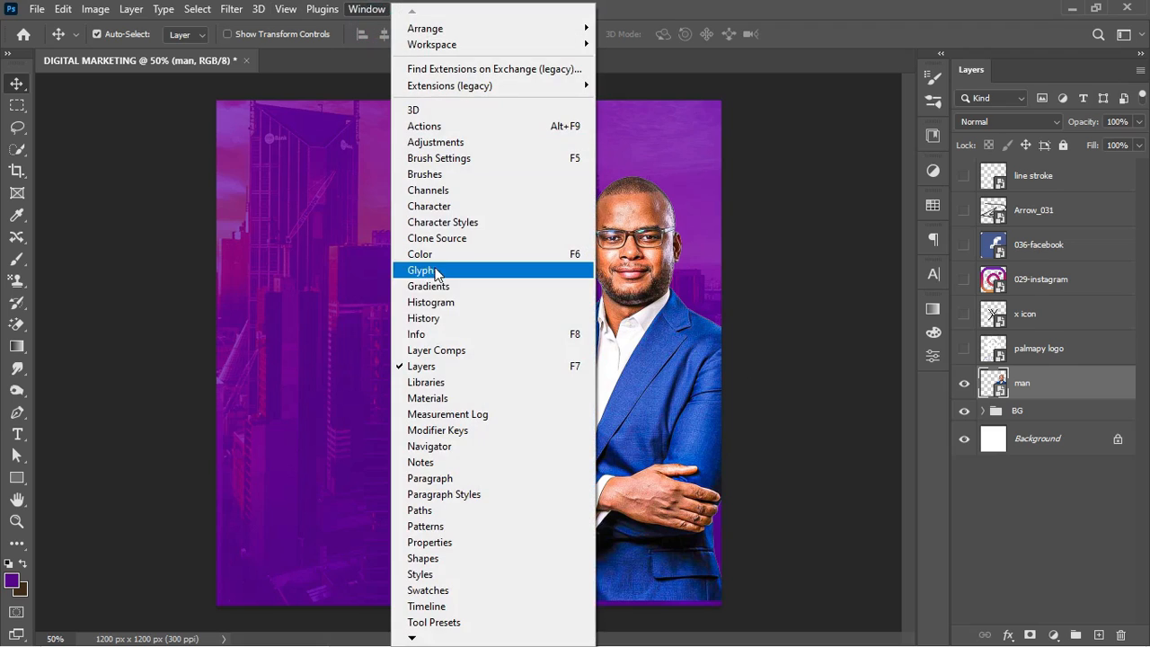
{"action": "left_click", "coordinate": [436, 255]}
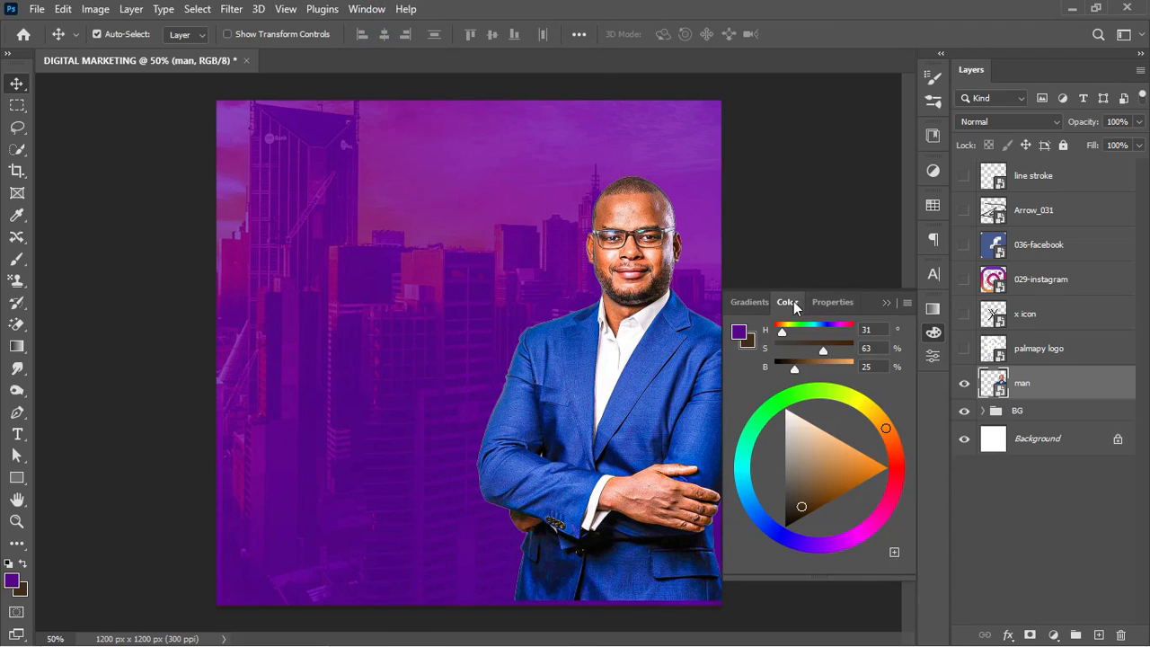
{"action": "left_click", "coordinate": [906, 304]}
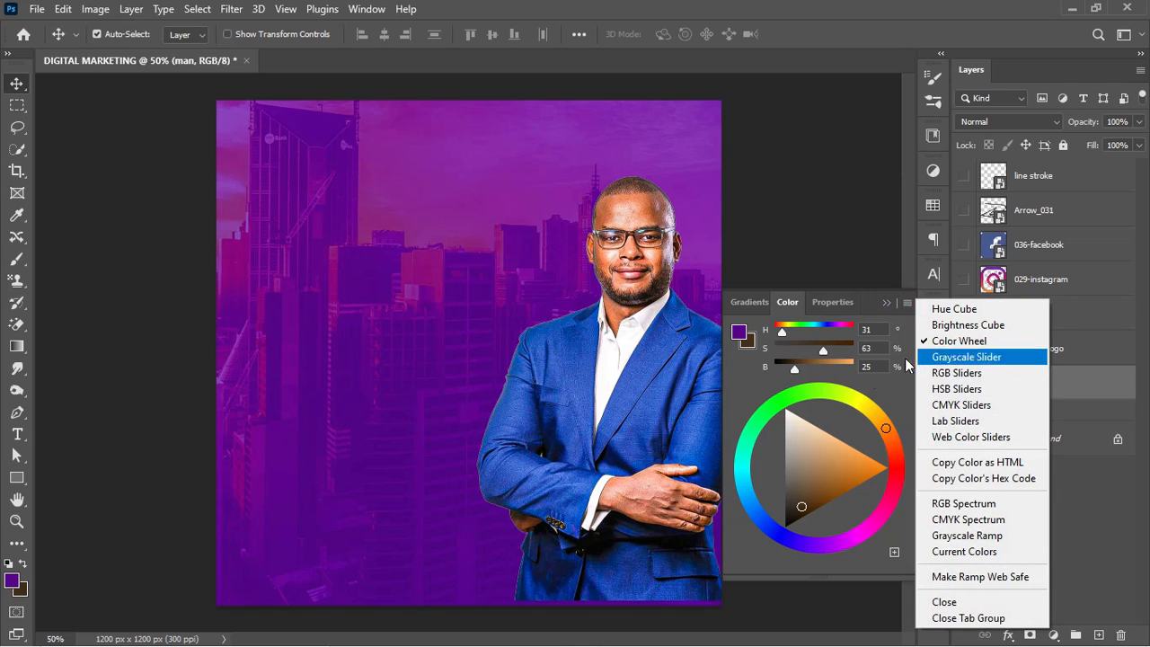
{"action": "left_click", "coordinate": [810, 556]}
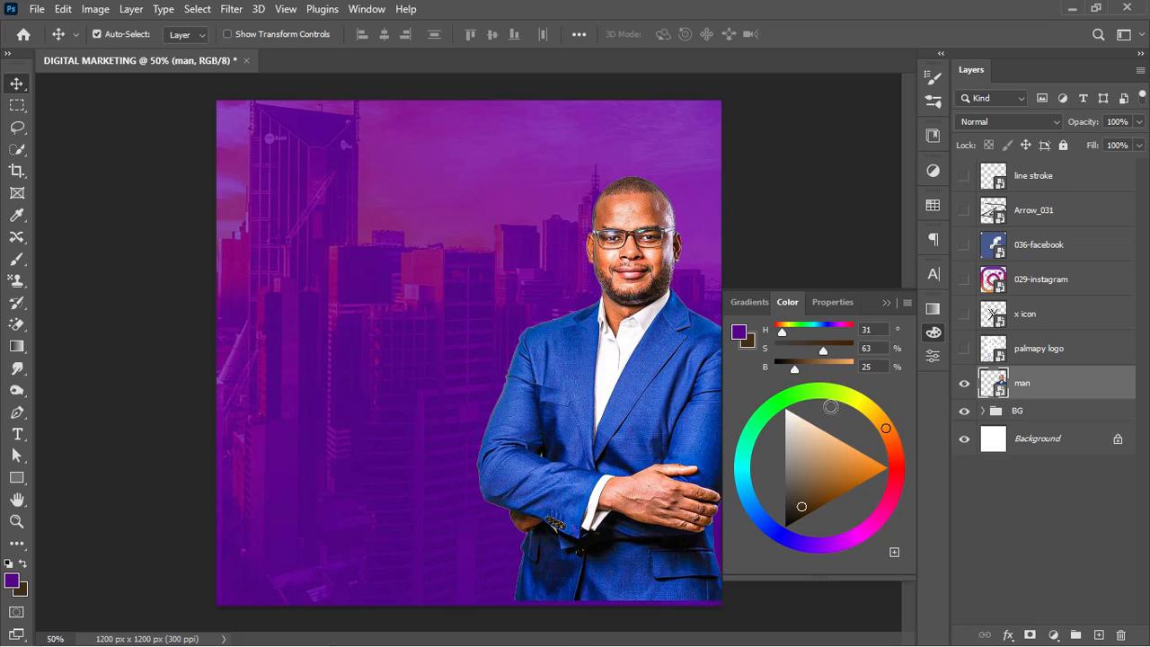
Add a Hue/Saturation adjustment above the man layer and clip it to that layer.
{"action": "left_click", "coordinate": [1053, 635]}
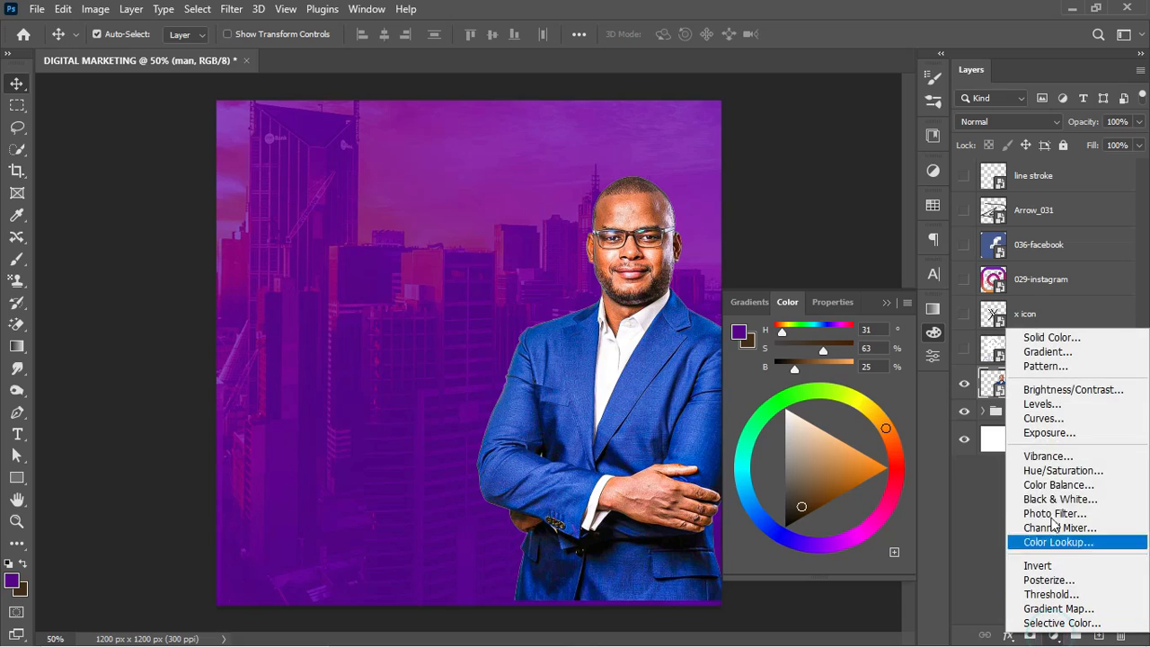
{"action": "left_click", "coordinate": [1060, 472]}
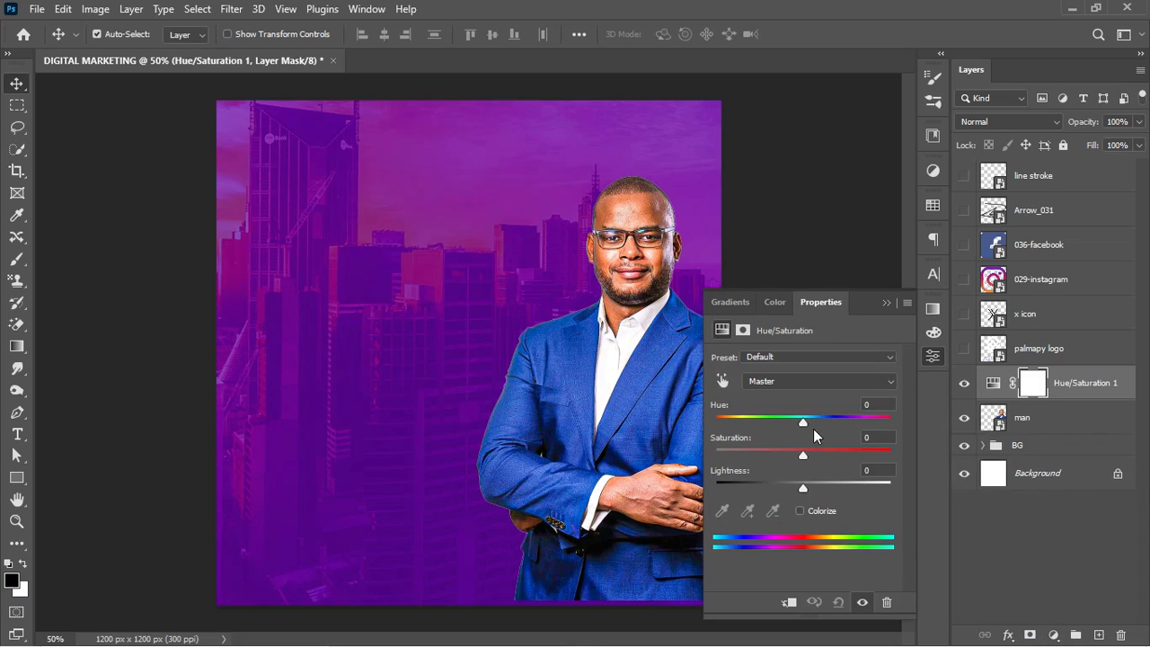
{"action": "left_click", "coordinate": [790, 601]}
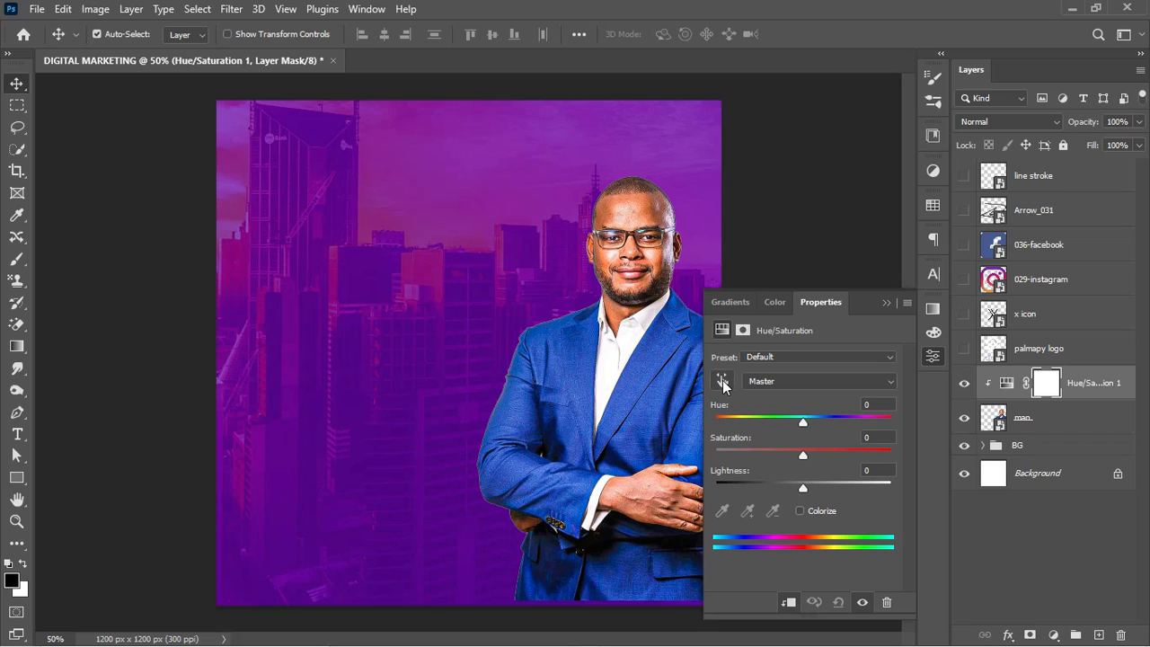
Sample the man's suit to target the Blues and shift their hue to -104, turning the suit green.
{"action": "left_click", "coordinate": [723, 382]}
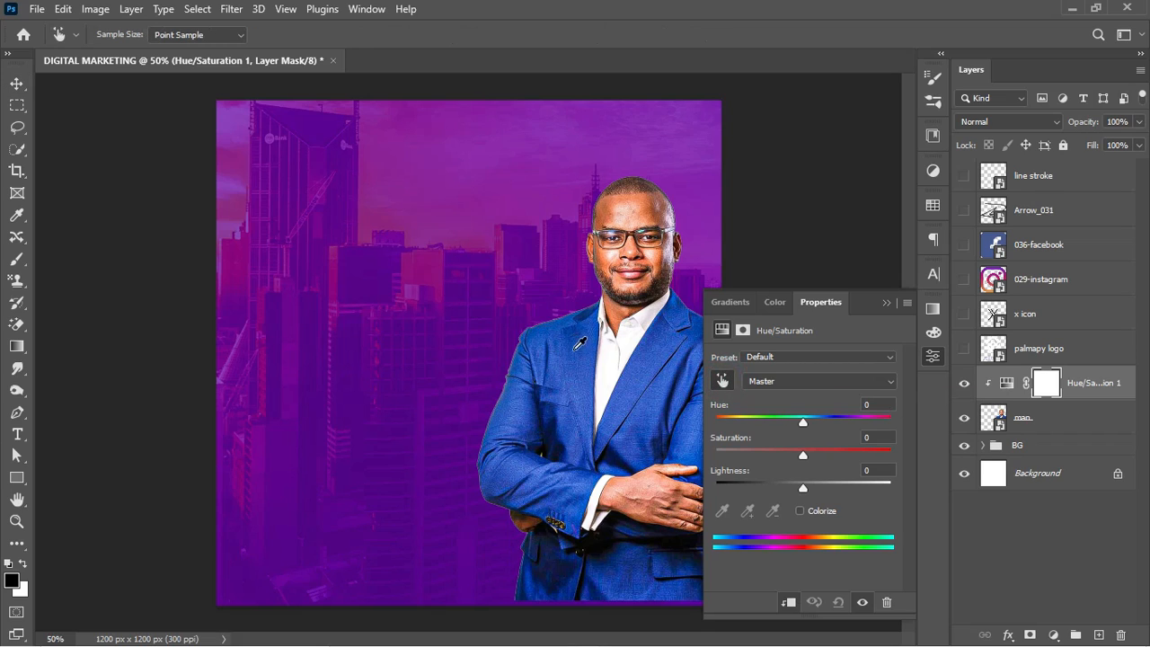
{"action": "left_click", "coordinate": [581, 358]}
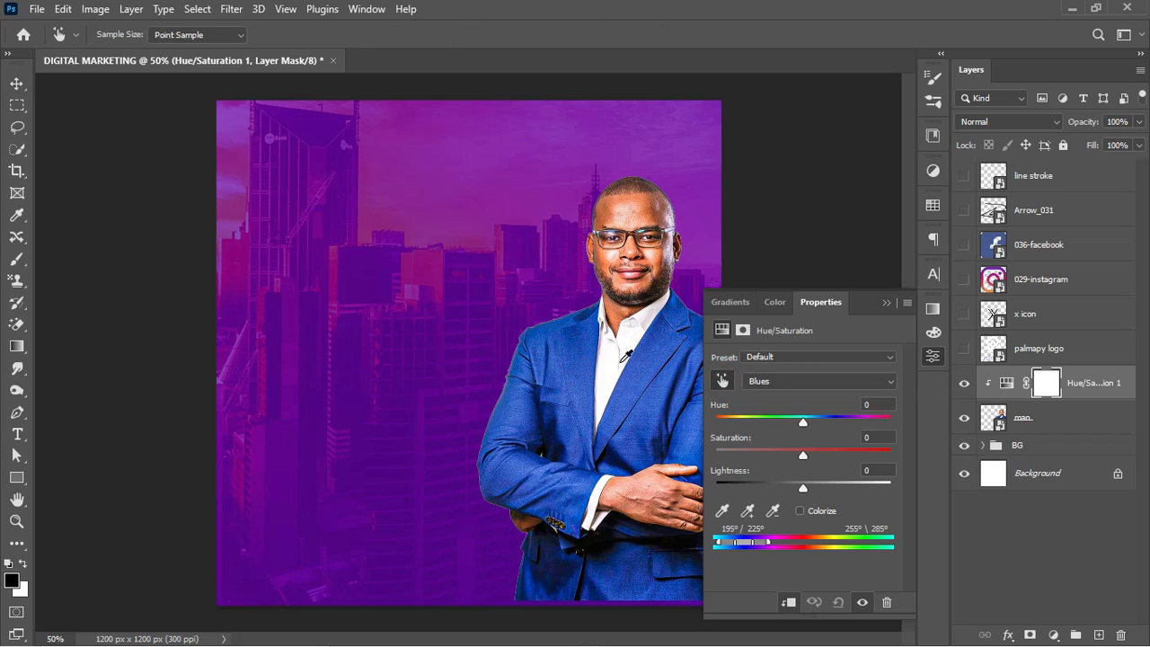
{"action": "left_click_drag", "start_coordinate": [802, 424], "coordinate": [742, 423]}
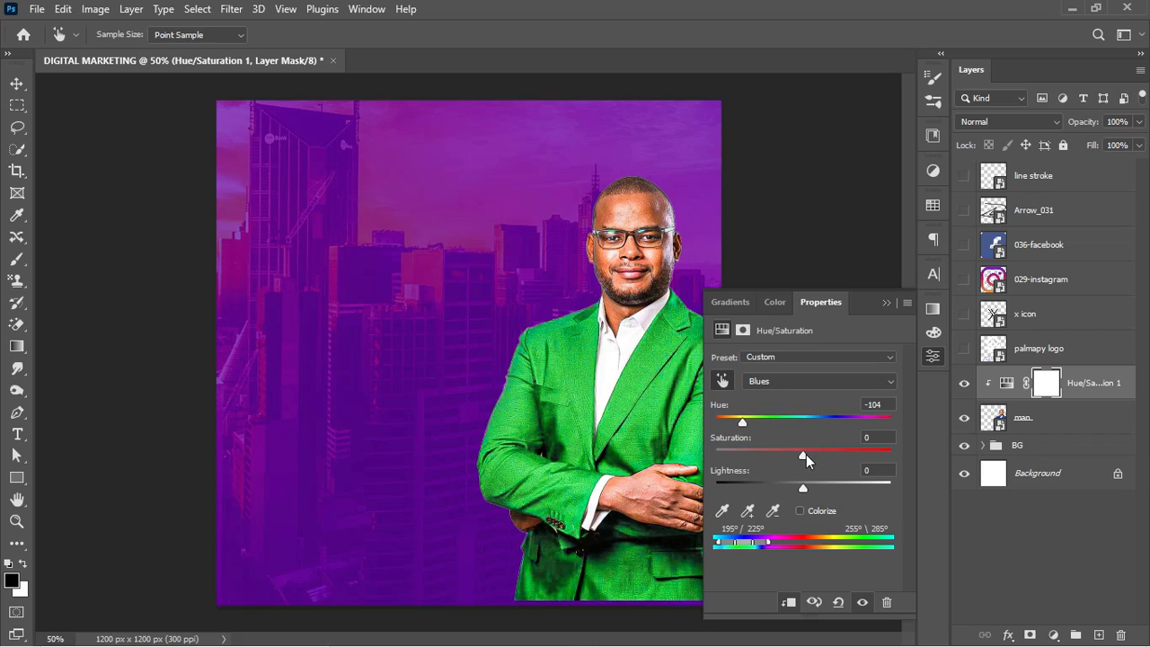
{"action": "left_click_drag", "start_coordinate": [803, 453], "coordinate": [806, 456]}
{"action": "left_click", "coordinate": [889, 302]}
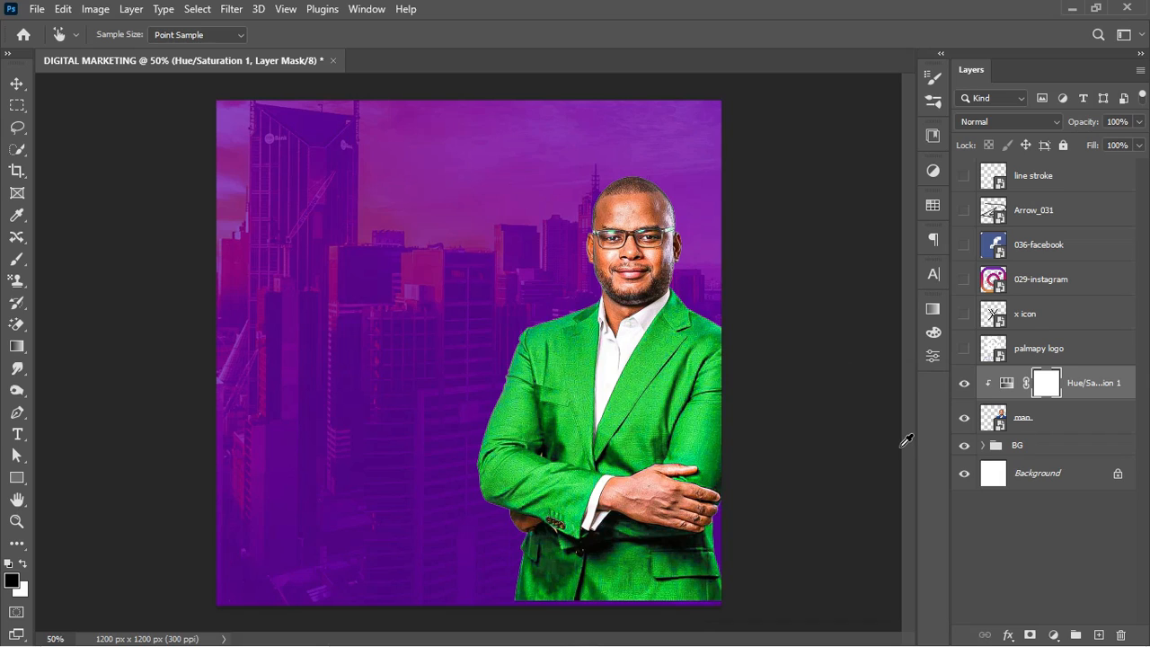
Show the palmapy logo layer, scale the logo down and place it in the upper-left area of the canvas.
{"action": "left_click", "coordinate": [963, 348]}
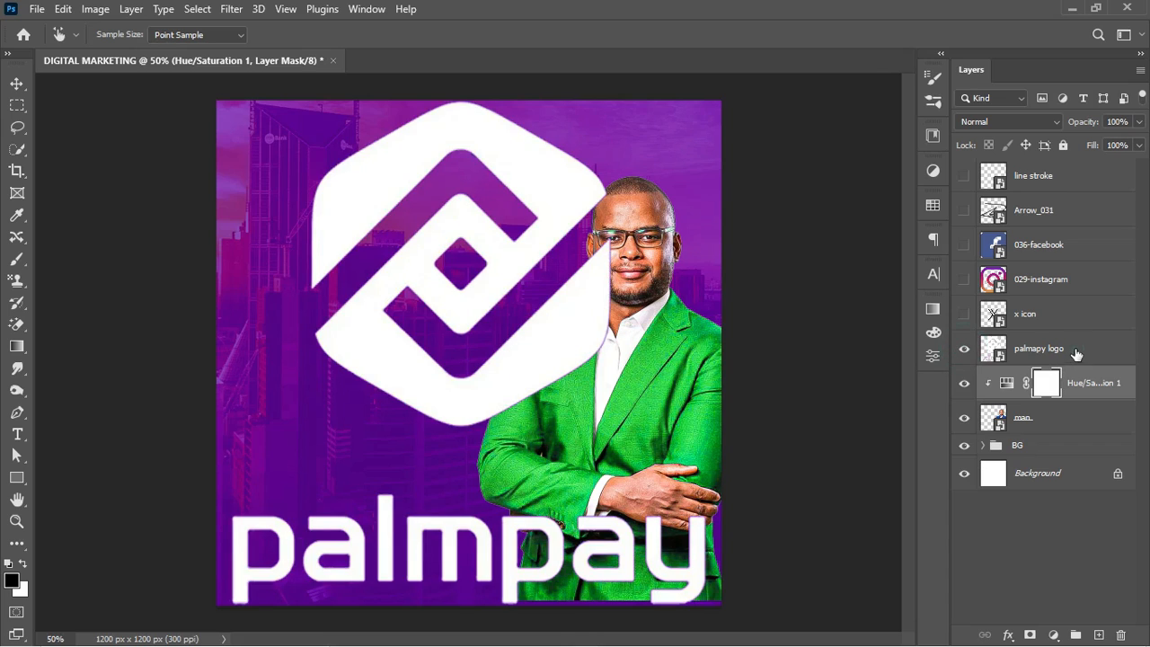
{"action": "left_click", "coordinate": [1076, 353]}
{"action": "key", "text": "v"}
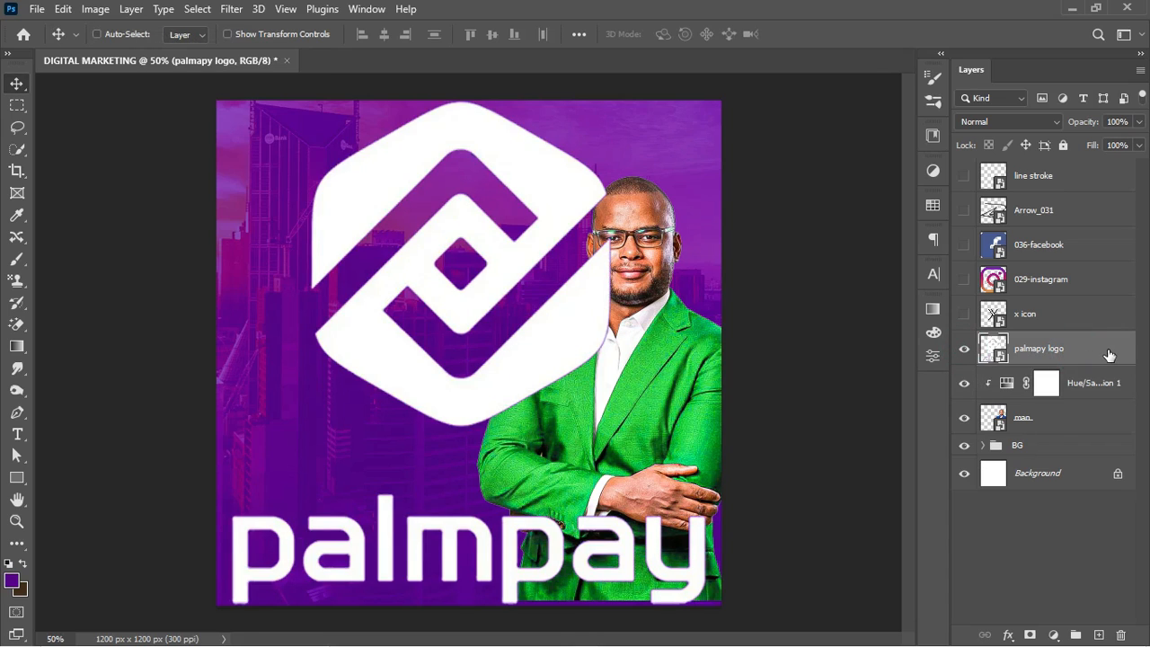
{"action": "key", "text": "ctrl+t"}
{"action": "left_click_drag", "start_coordinate": [709, 355], "coordinate": [302, 161]}
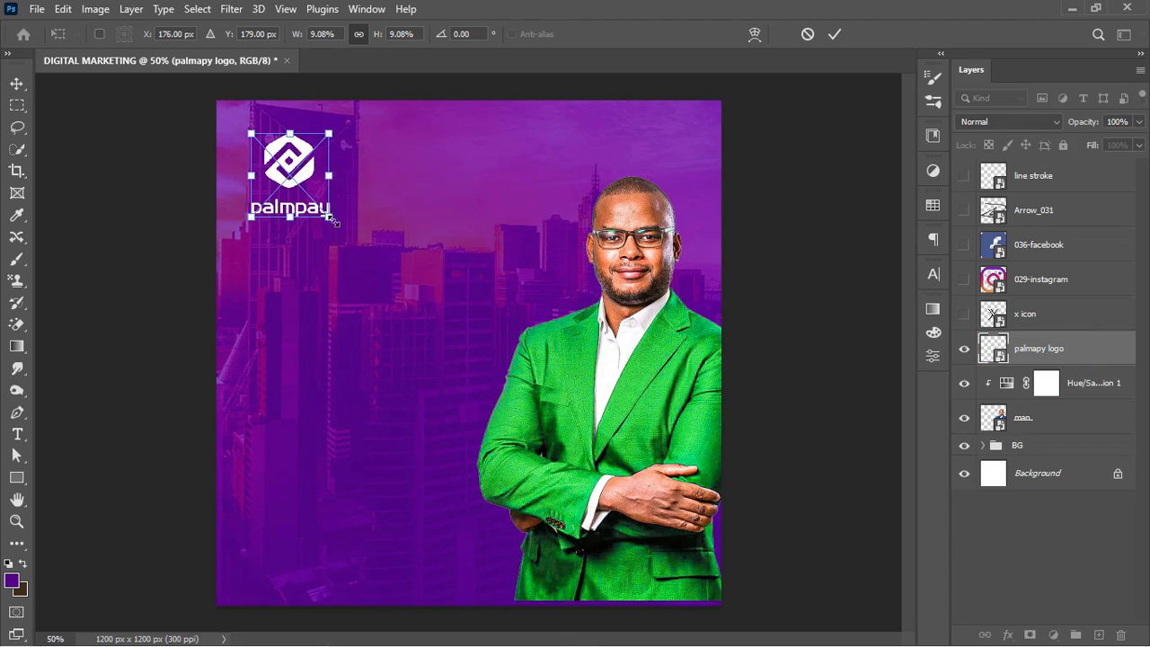
{"action": "mouse_move", "coordinate": [331, 216]}
{"action": "left_mouse_down"}
{"action": "mouse_move", "coordinate": [311, 213]}
{"action": "mouse_move", "coordinate": [321, 222]}
{"action": "left_mouse_up"}
{"action": "left_click", "coordinate": [836, 34]}
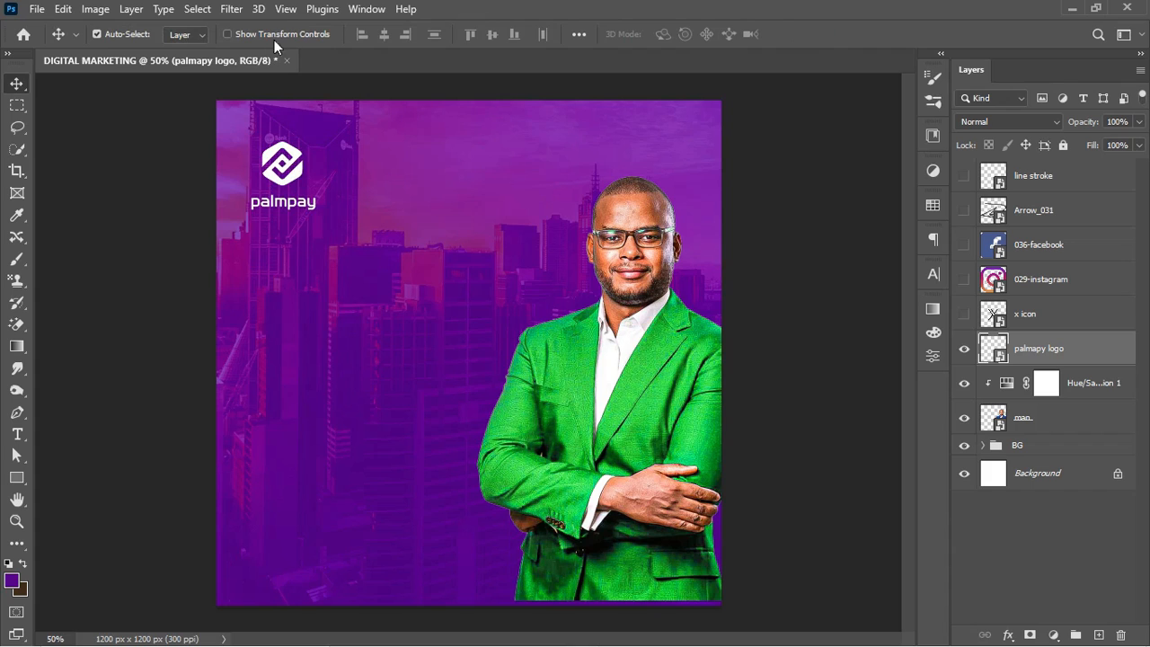
Create a cyan guide layout with 60 px margins on all sides and move the logo against the left margin guide.
{"action": "left_click", "coordinate": [286, 9]}
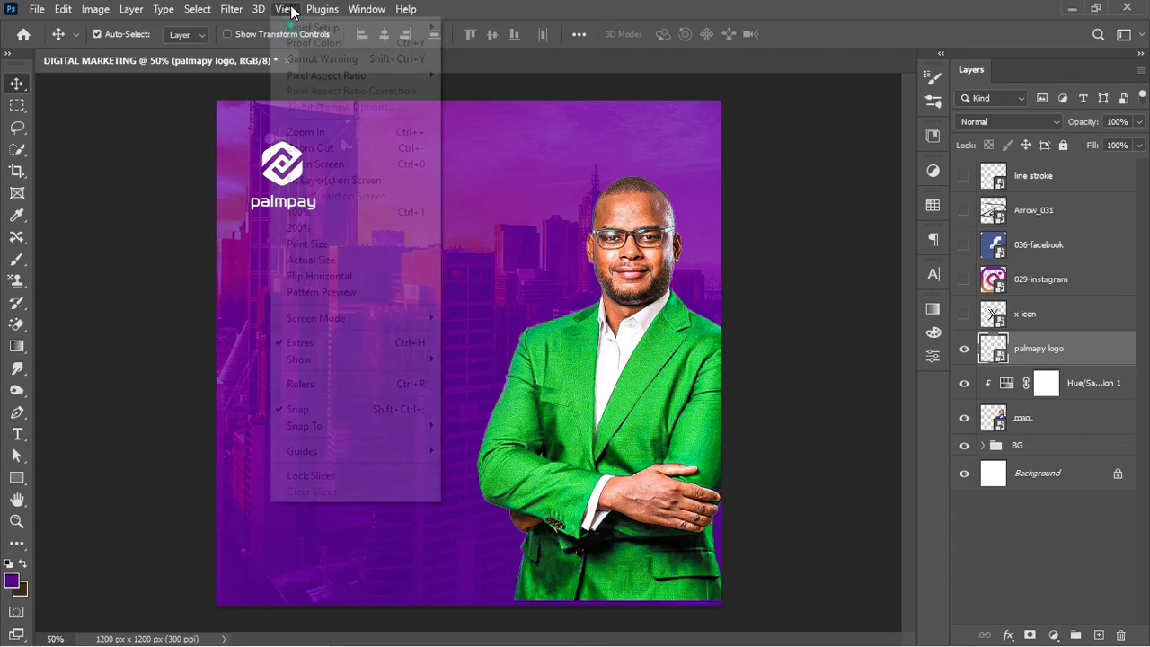
{"action": "mouse_move", "coordinate": [386, 451]}
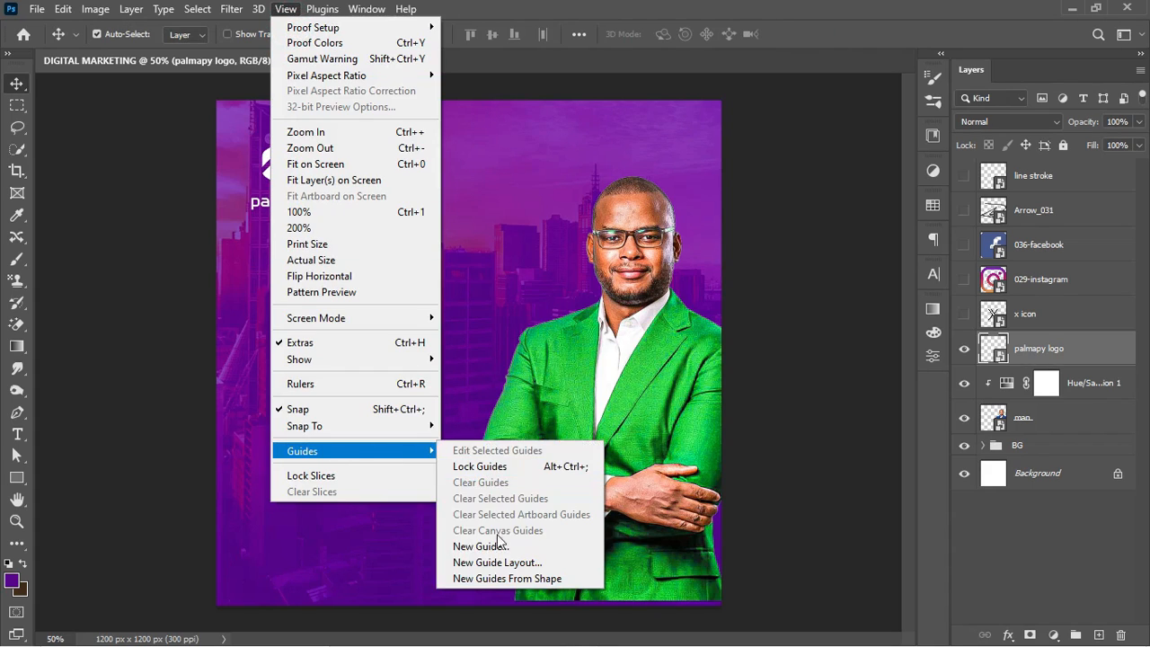
{"action": "left_click", "coordinate": [508, 563]}
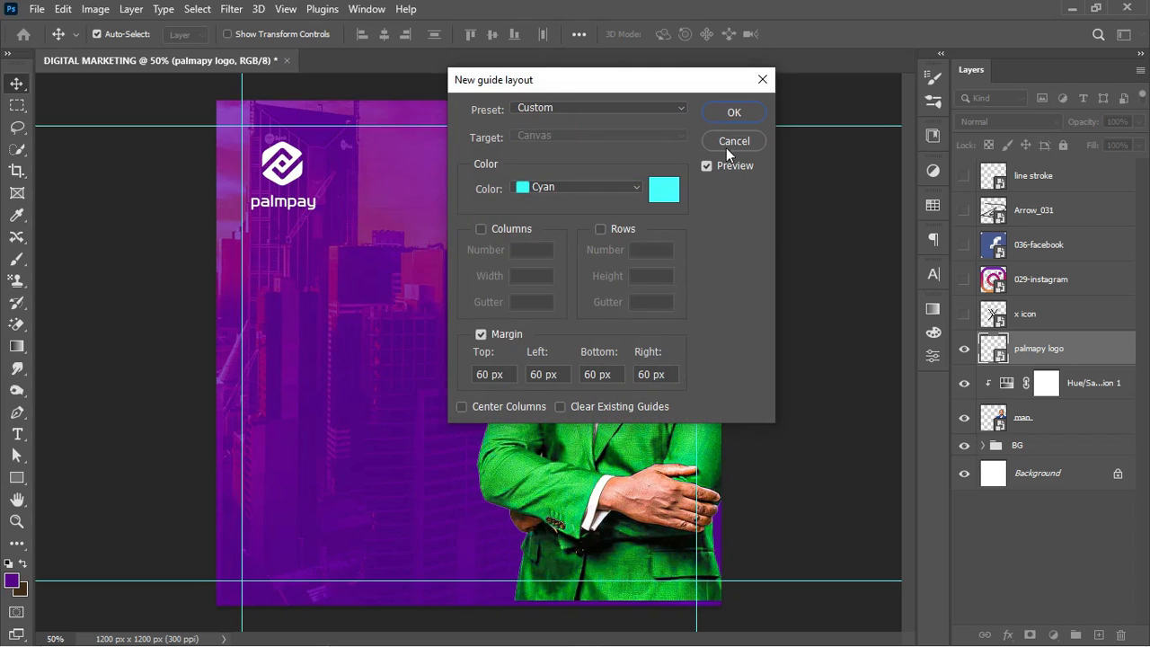
{"action": "left_click", "coordinate": [729, 113]}
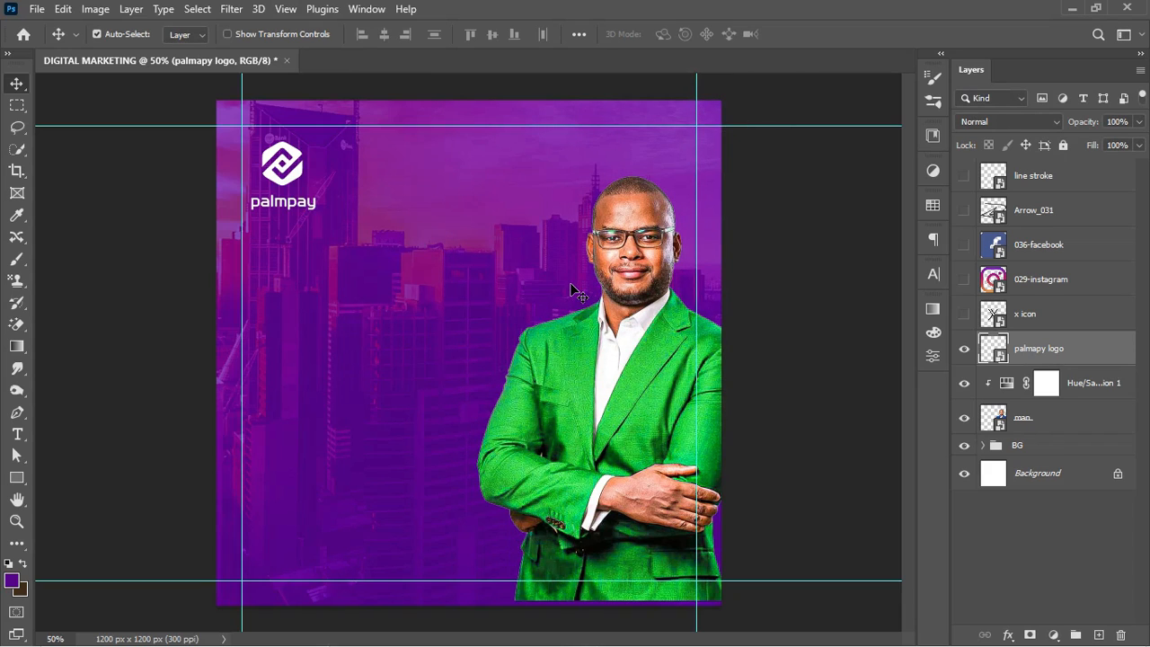
{"action": "left_click_drag", "start_coordinate": [293, 179], "coordinate": [283, 169]}
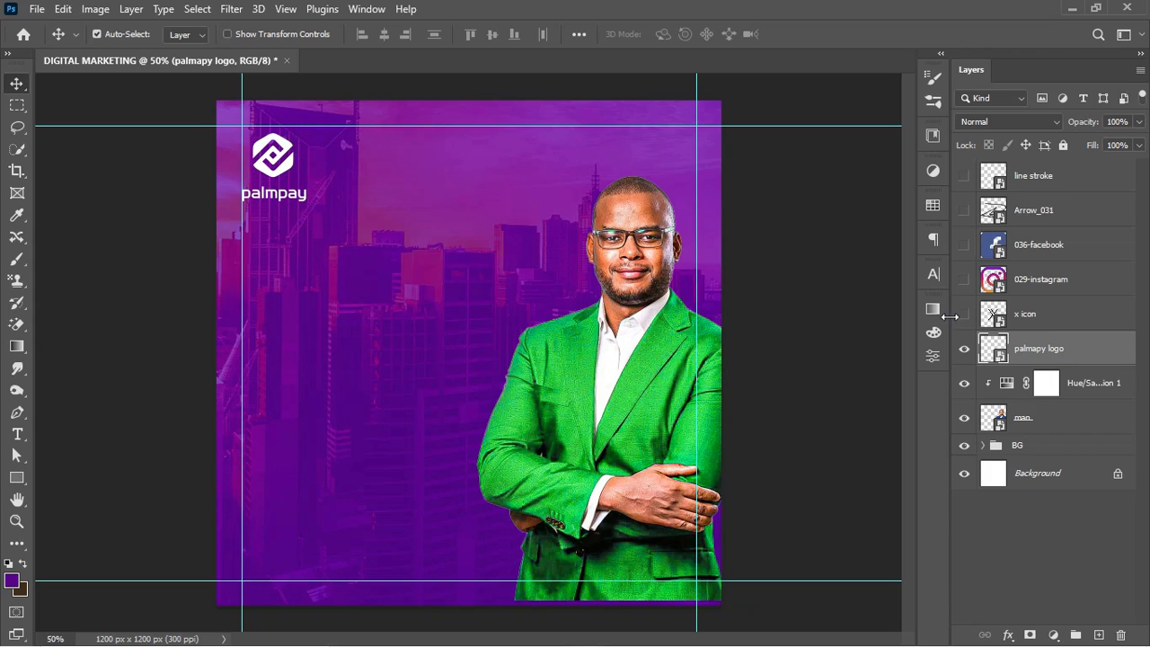
Show the x icon, 029-instagram and 036-facebook layers.
{"action": "left_click", "coordinate": [1028, 314]}
{"action": "left_click", "coordinate": [964, 314]}
{"action": "left_click", "coordinate": [964, 280]}
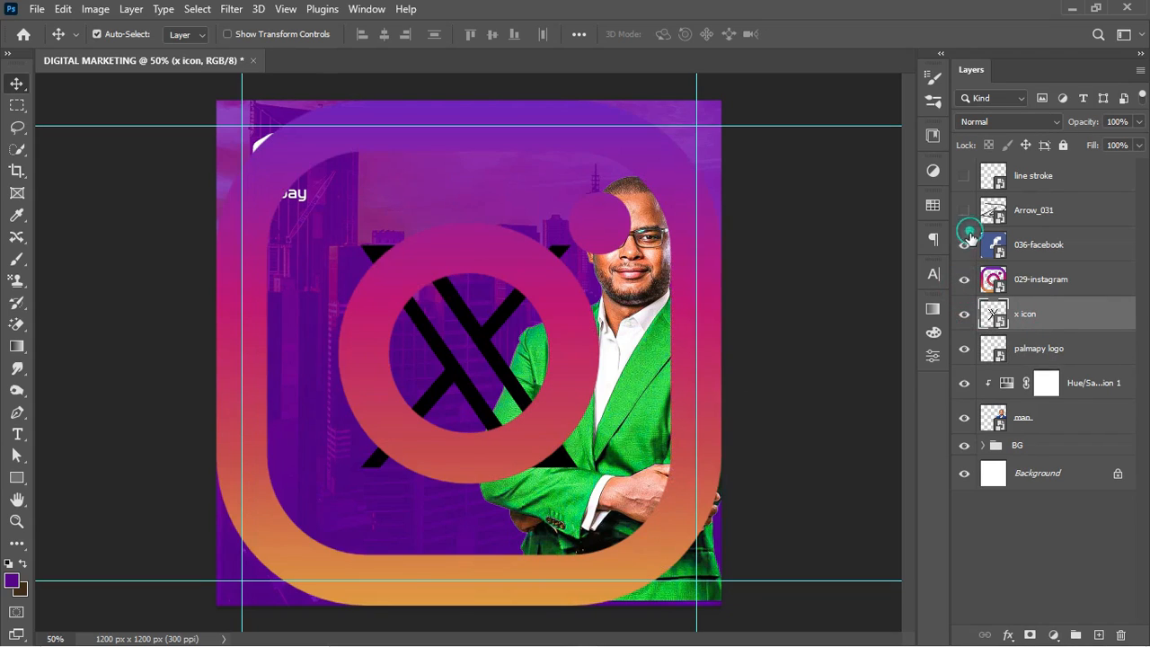
{"action": "left_click", "coordinate": [964, 245]}
Scale the facebook, instagram and x icon layers together down to small icon size at the canvas center.
{"action": "left_click", "coordinate": [1063, 249]}
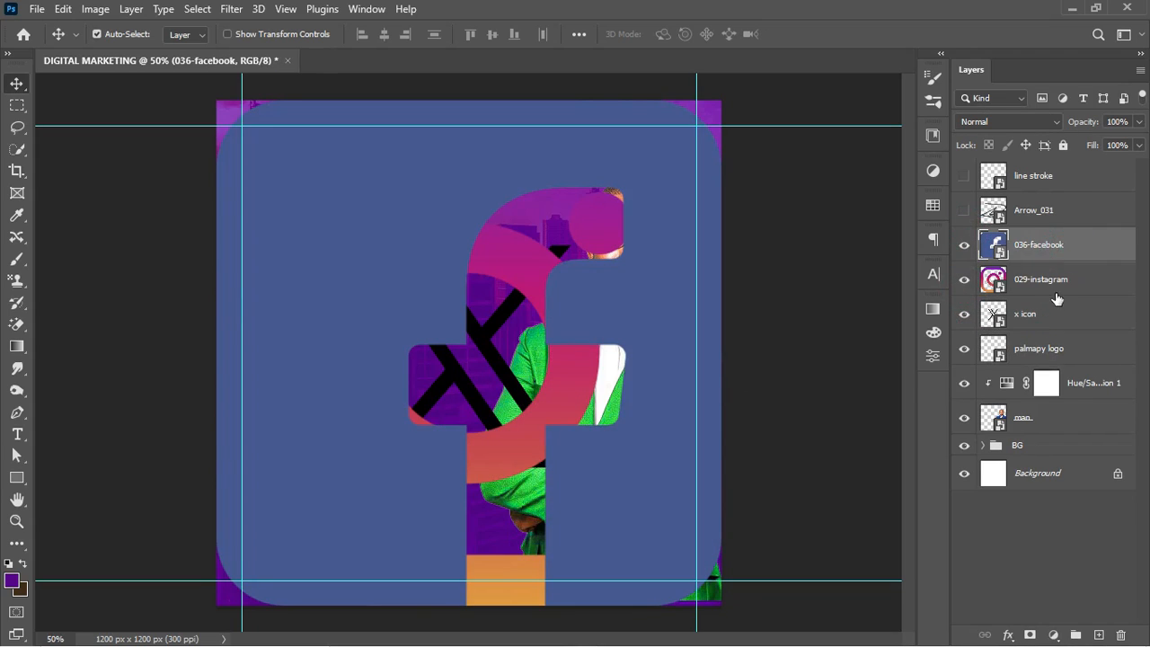
{"action": "left_click", "coordinate": [1052, 308], "text": "shift"}
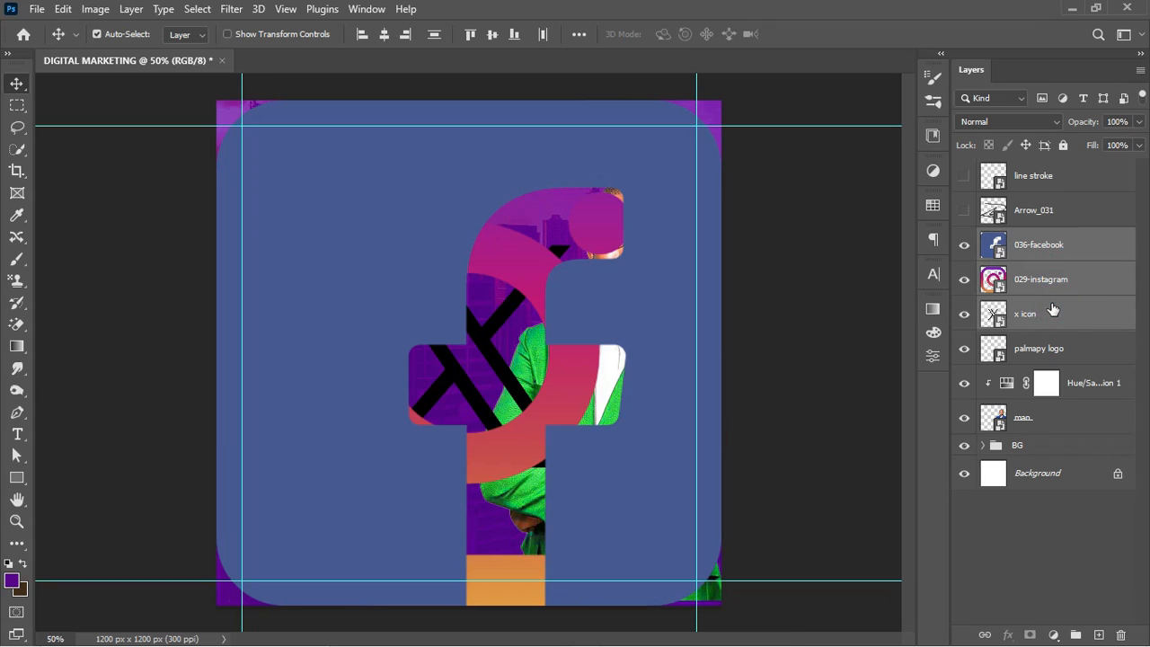
{"action": "left_click", "coordinate": [1075, 259]}
{"action": "left_click", "coordinate": [1081, 322], "text": "shift"}
{"action": "key", "text": "ctrl+t"}
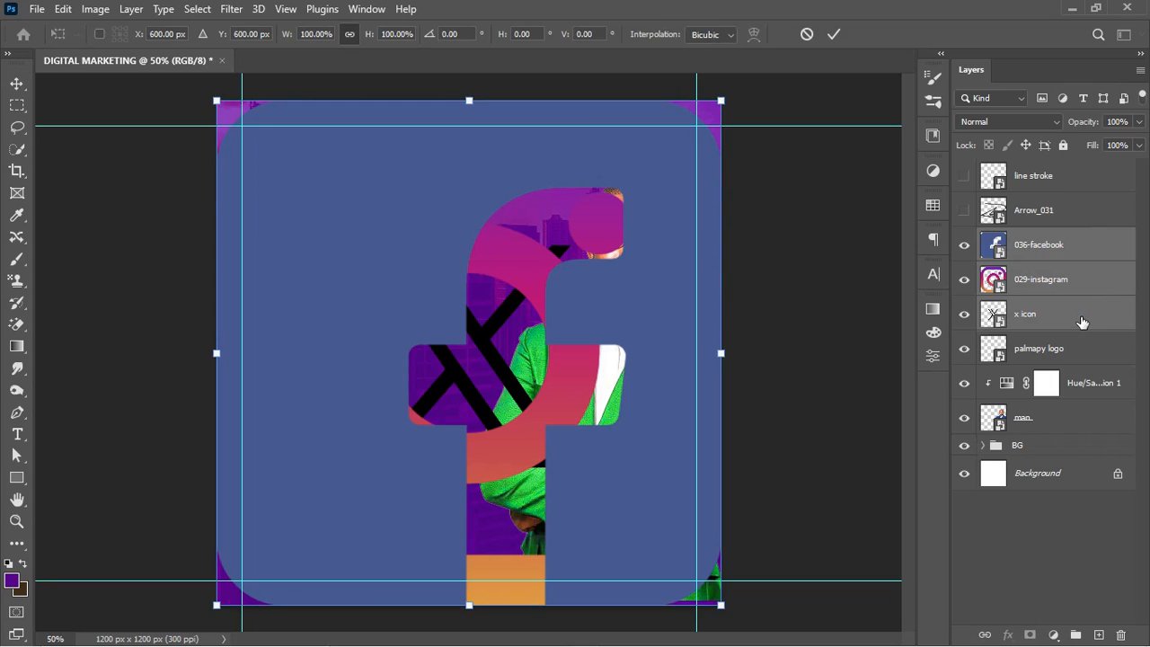
{"action": "left_click_drag", "start_coordinate": [721, 357], "coordinate": [489, 354]}
{"action": "key", "text": "Return"}
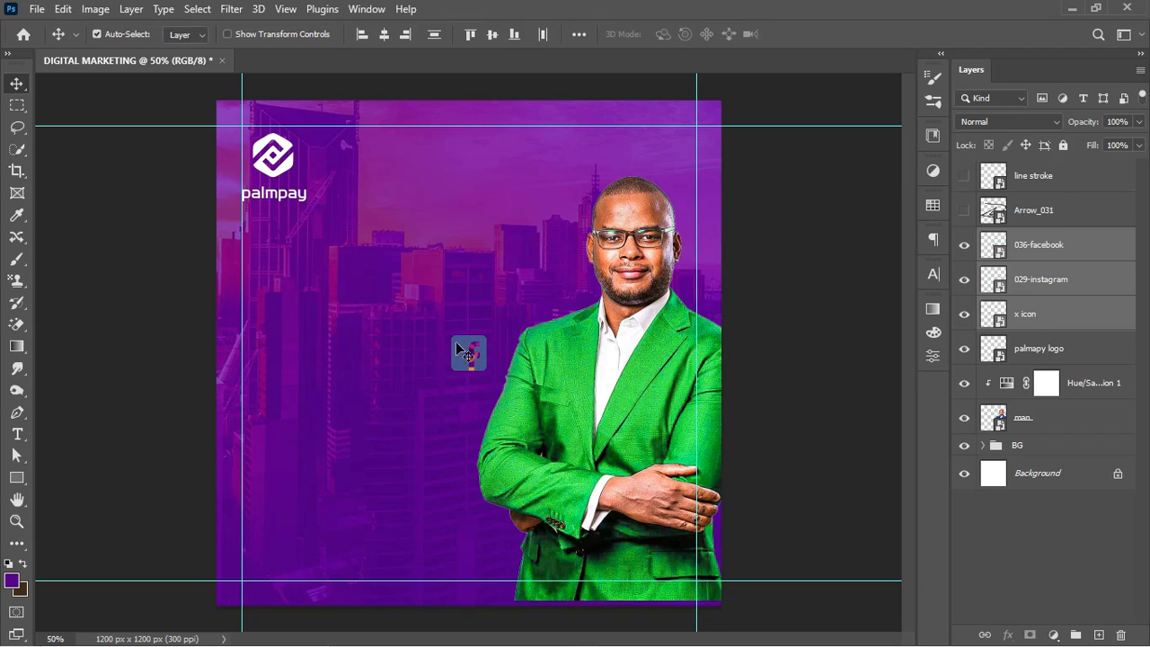
Line up the icons in a row by moving facebook to the left of instagram and the x icon left of facebook.
{"action": "left_click", "coordinate": [503, 352]}
{"action": "left_click_drag", "start_coordinate": [466, 363], "coordinate": [421, 358]}
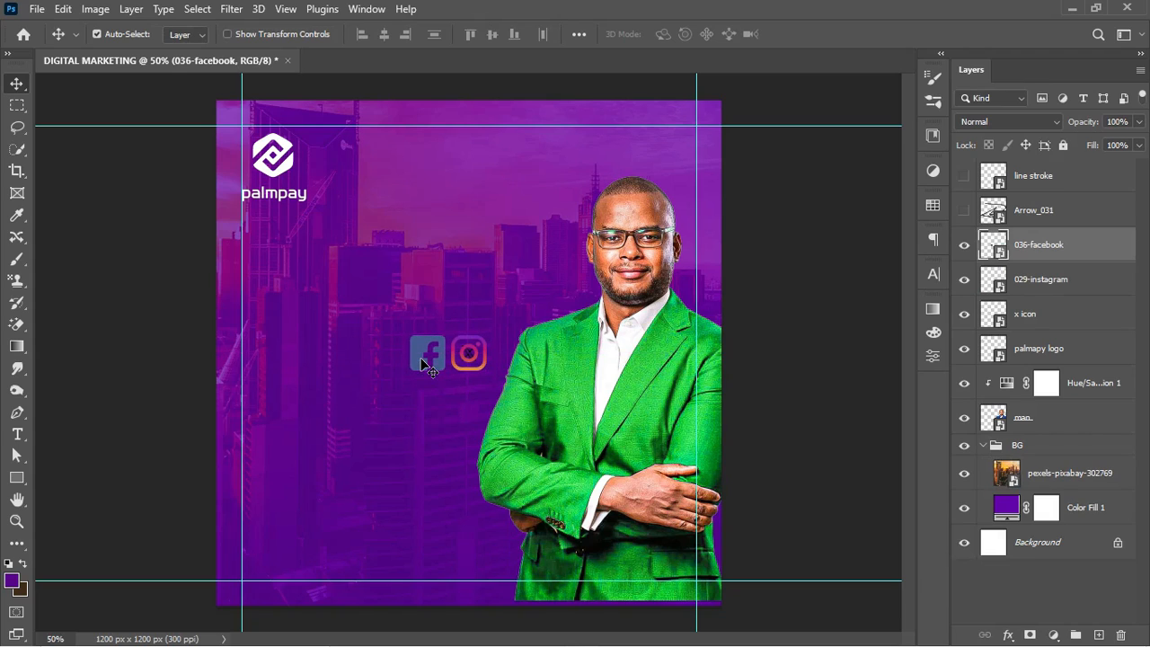
{"action": "left_click", "coordinate": [1057, 320]}
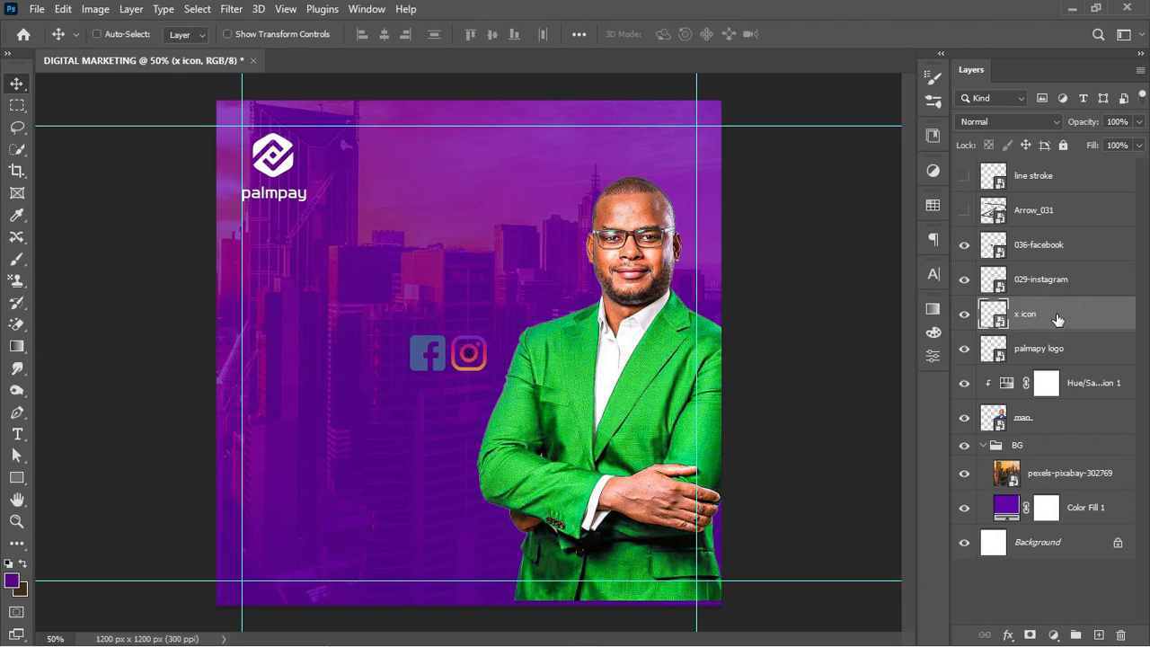
{"action": "key", "text": "ctrl+t"}
{"action": "left_click_drag", "start_coordinate": [473, 358], "coordinate": [400, 357]}
{"action": "key", "text": "Return"}
Convert the x icon layer to a smart object and scale it to about 215% to match the other icons.
{"action": "right_click", "coordinate": [1069, 323]}
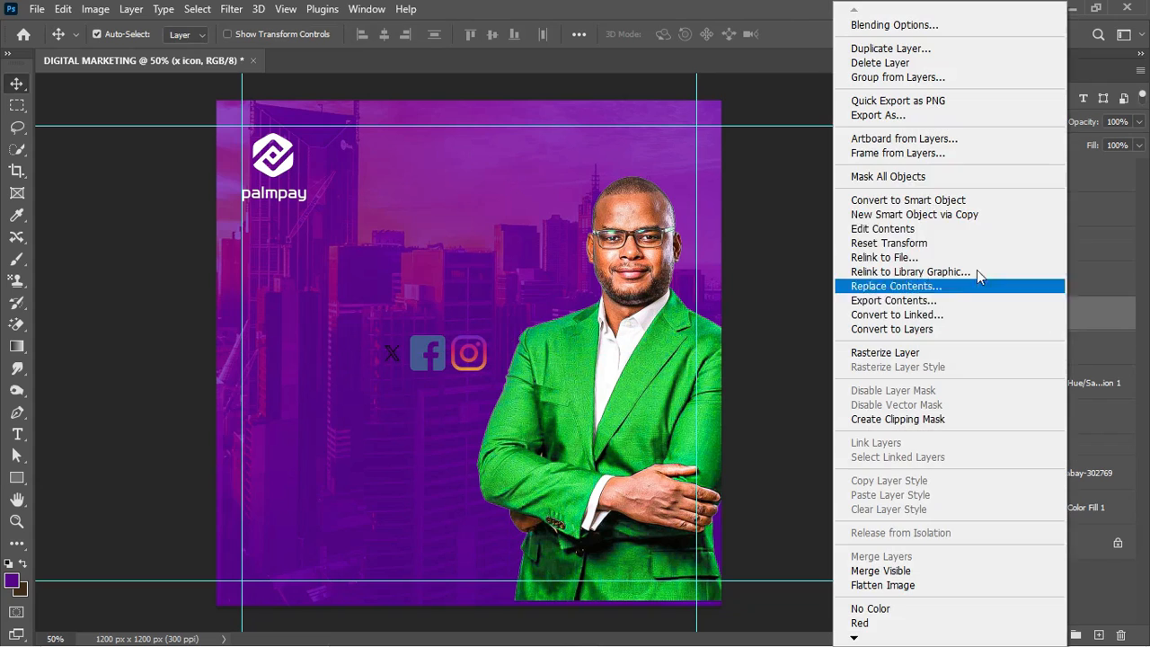
{"action": "left_click", "coordinate": [972, 202]}
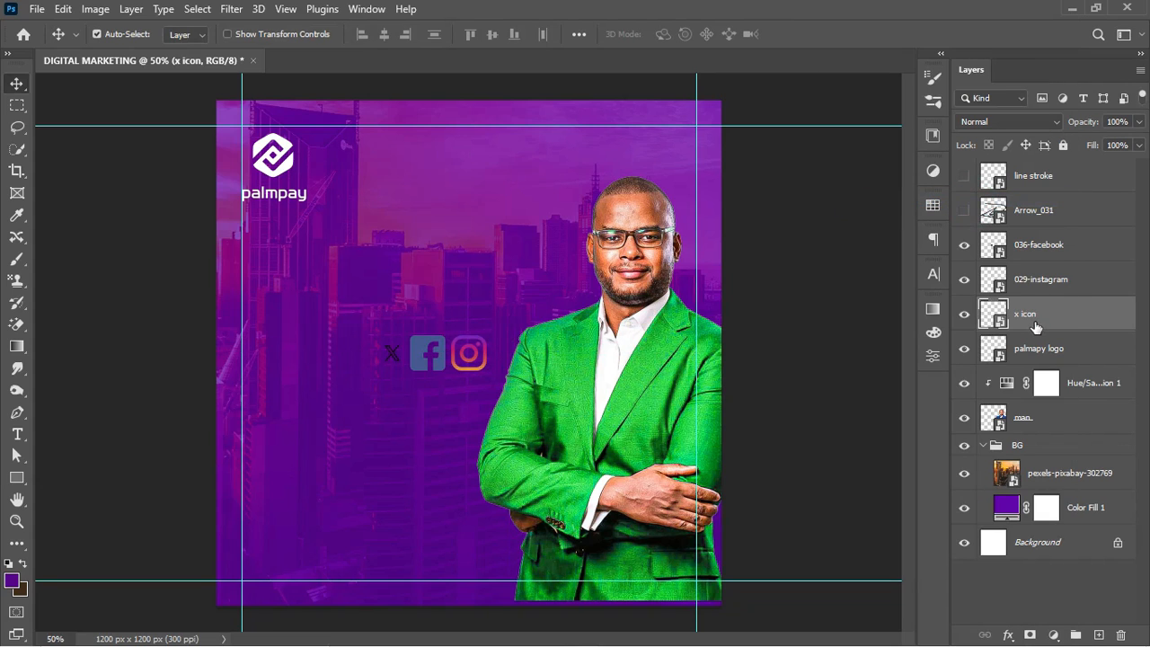
{"action": "key", "text": "ctrl+t"}
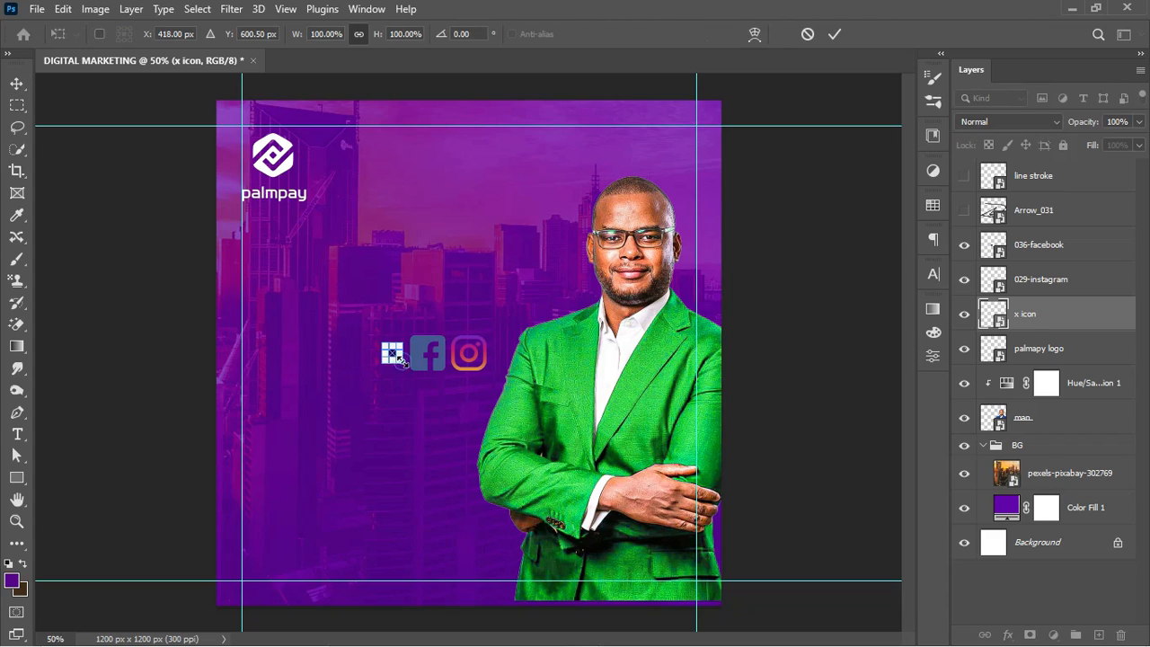
{"action": "left_click_drag", "start_coordinate": [402, 361], "coordinate": [411, 371]}
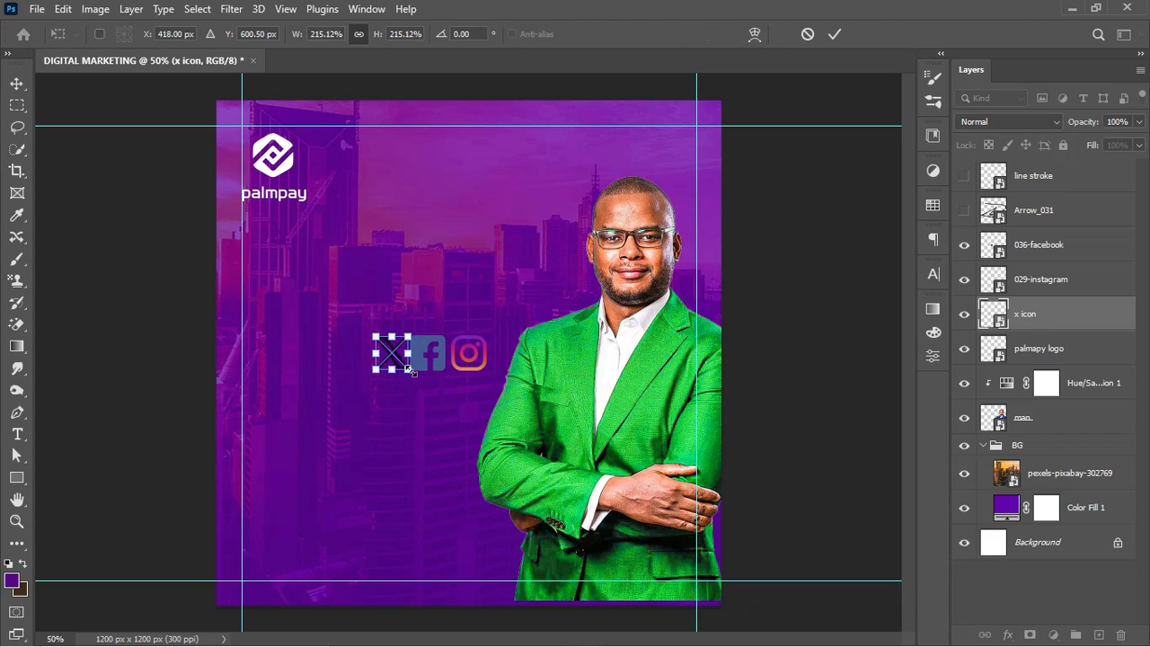
{"action": "key", "text": "Return"}
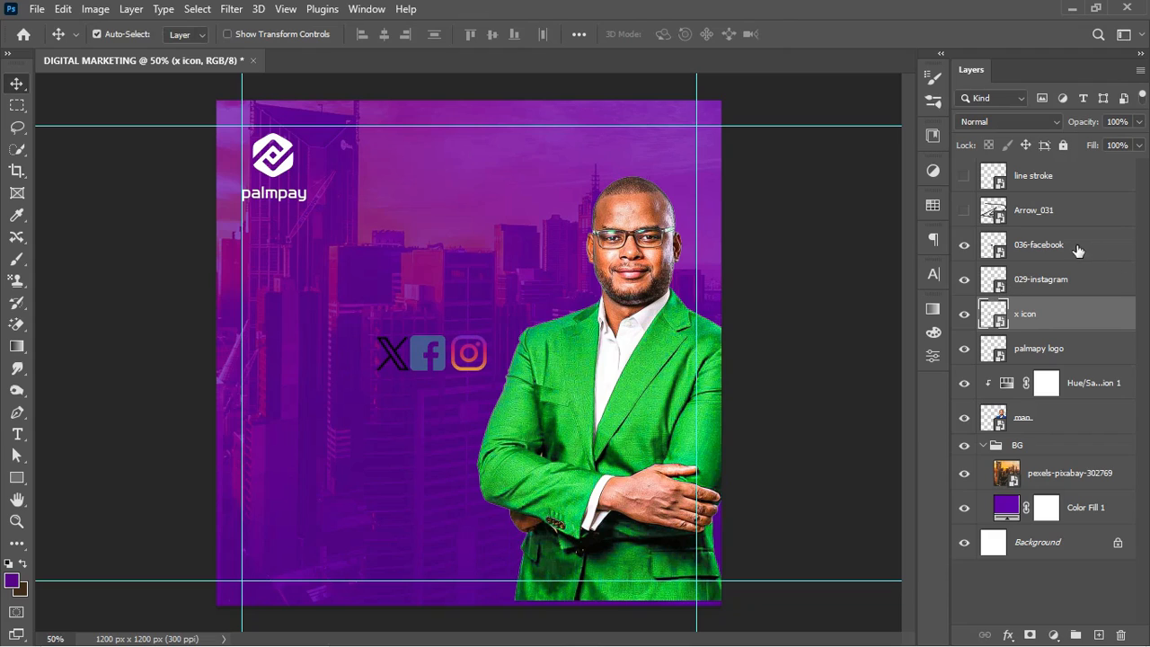
Group the 036-facebook, 029-instagram and x icon layers and name the group SOCIAL.
{"action": "left_click", "coordinate": [1061, 249]}
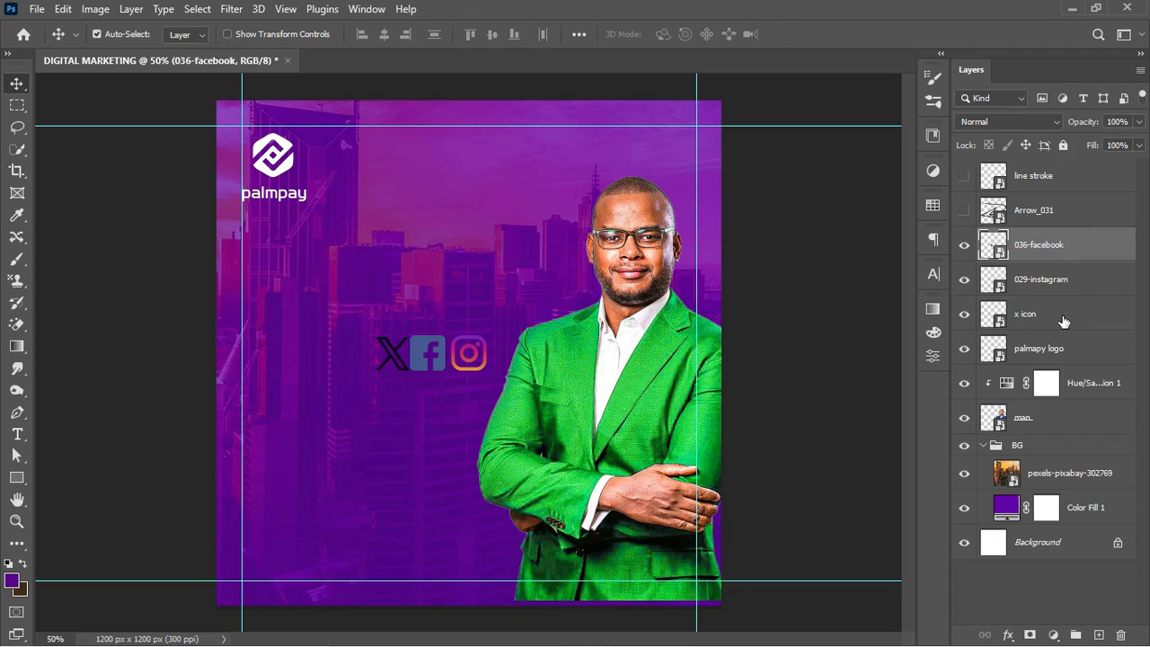
{"action": "left_click", "coordinate": [1062, 321], "text": "shift"}
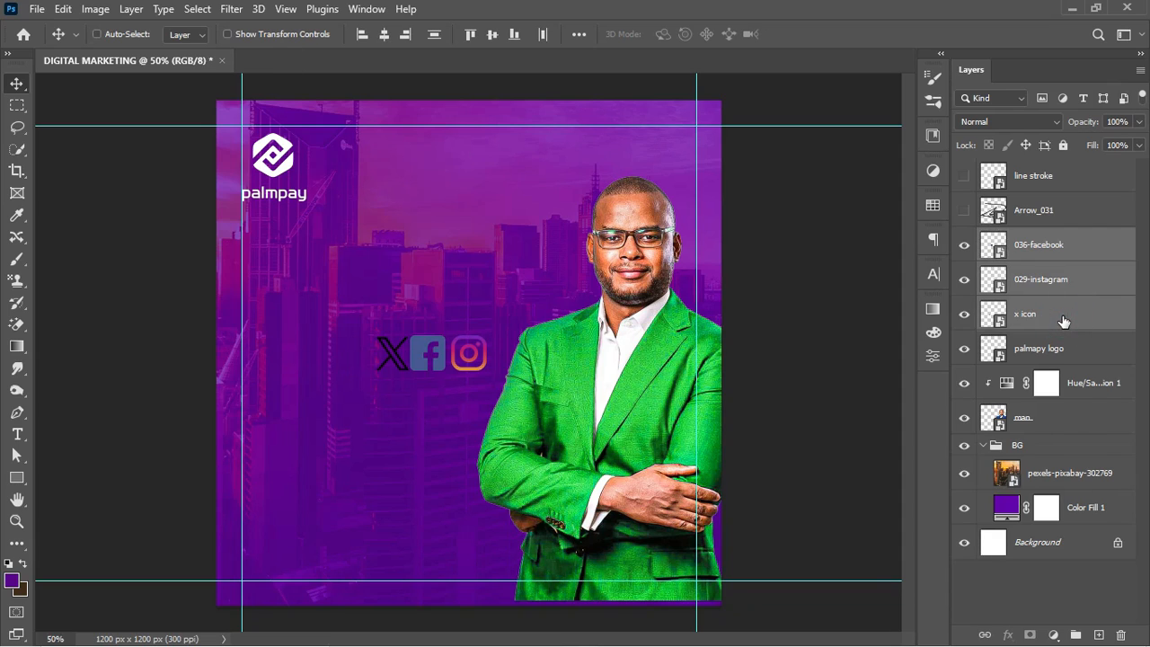
{"action": "key", "text": "ctrl+g"}
{"action": "double_click", "coordinate": [1029, 239]}
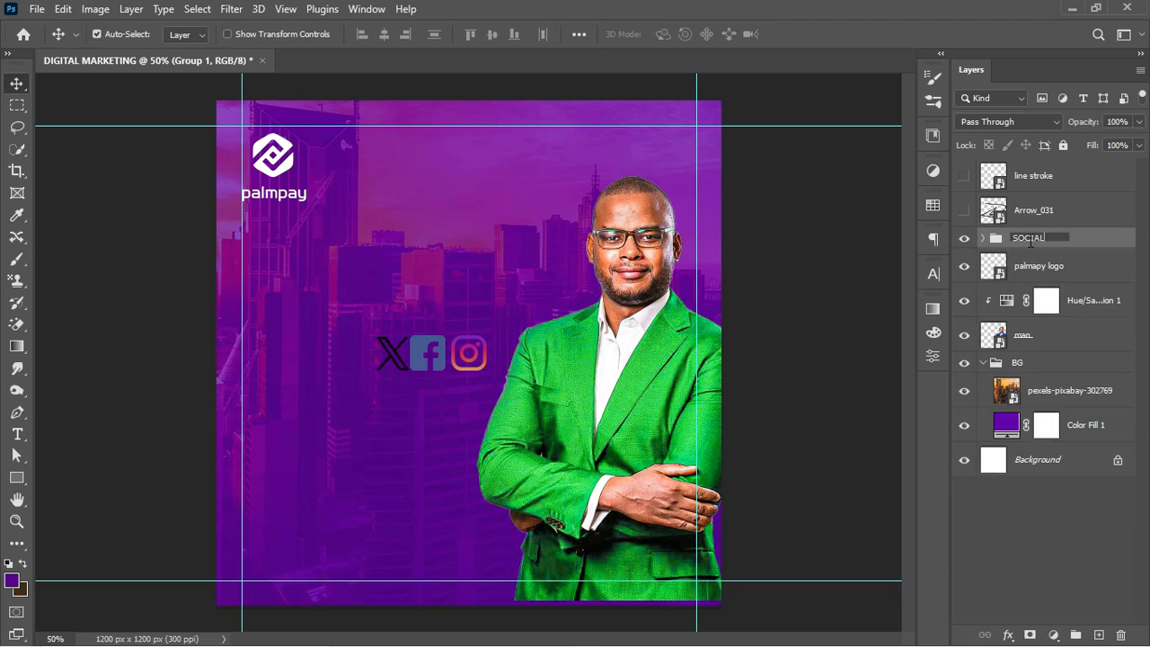
{"action": "key", "text": "Return"}
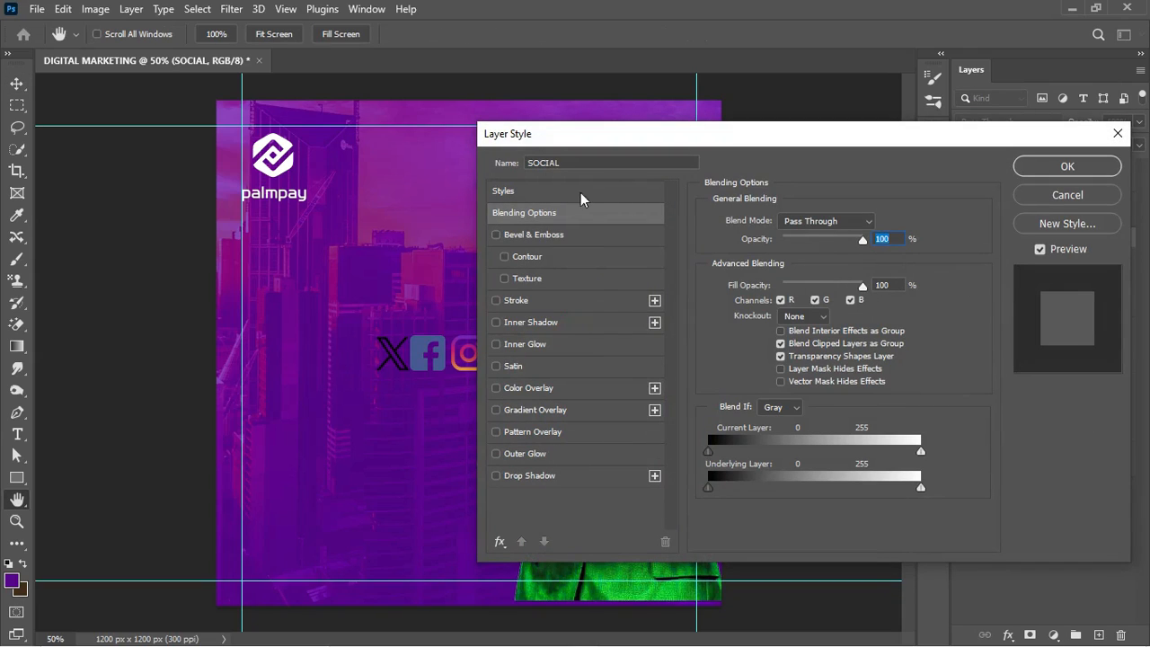
Apply a white (ffffff) Color Overlay at 100% opacity to the SOCIAL group.
{"action": "left_click", "coordinate": [530, 389]}
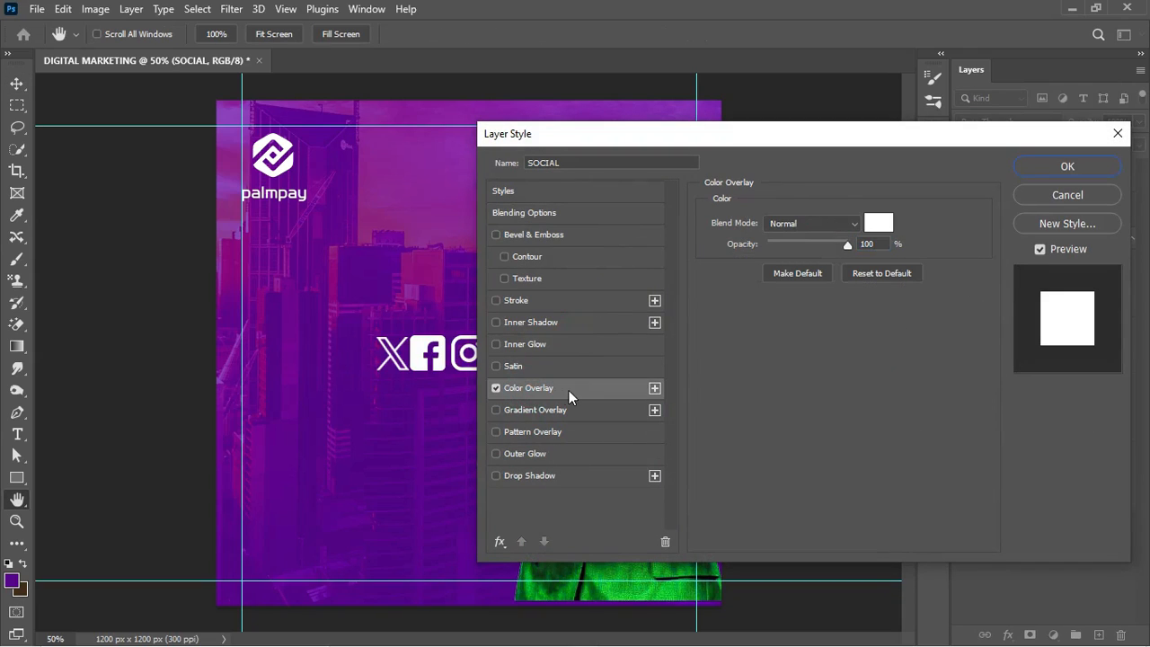
{"action": "left_click", "coordinate": [879, 225]}
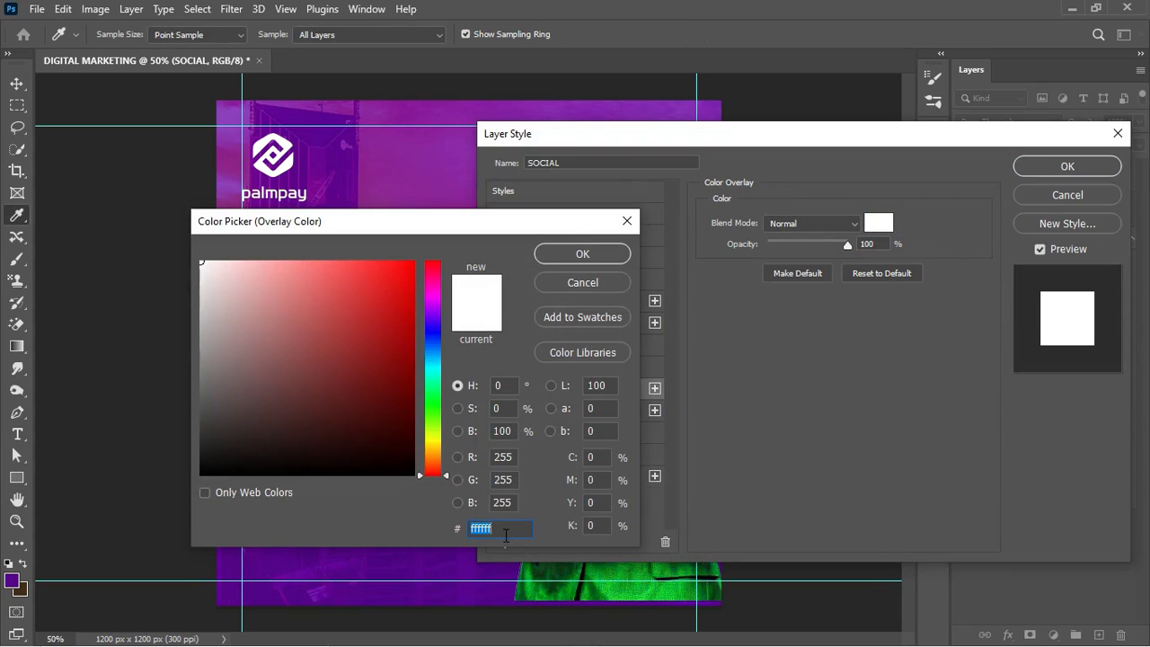
{"action": "double_click", "coordinate": [505, 534]}
{"action": "left_click", "coordinate": [597, 257]}
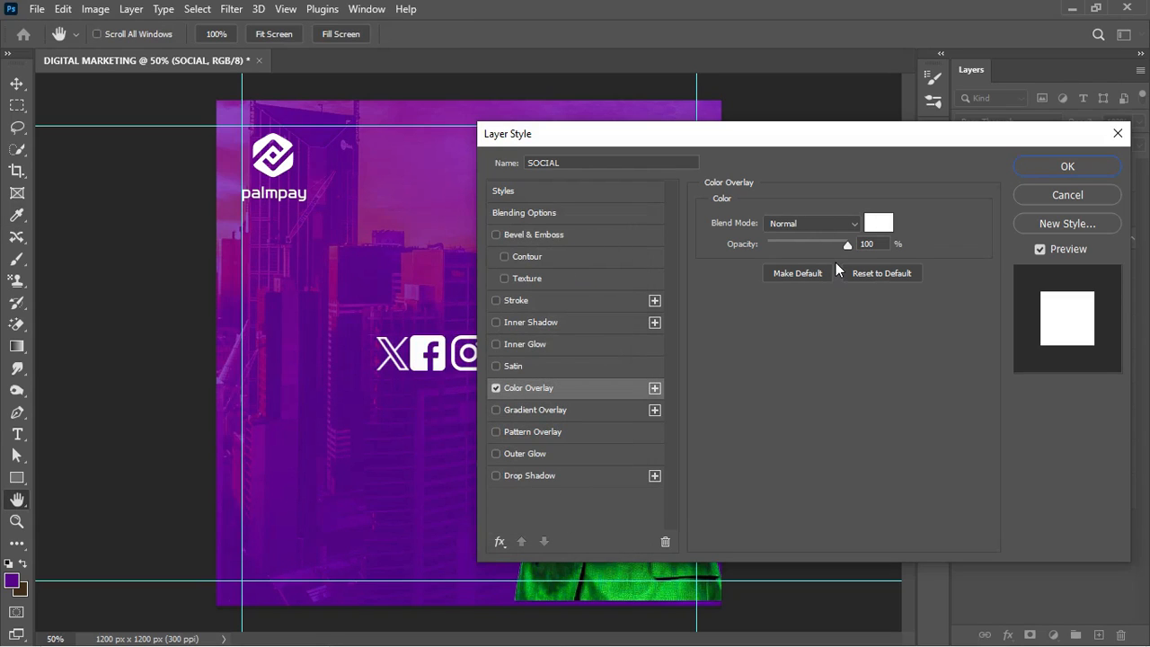
{"action": "left_click", "coordinate": [1078, 169]}
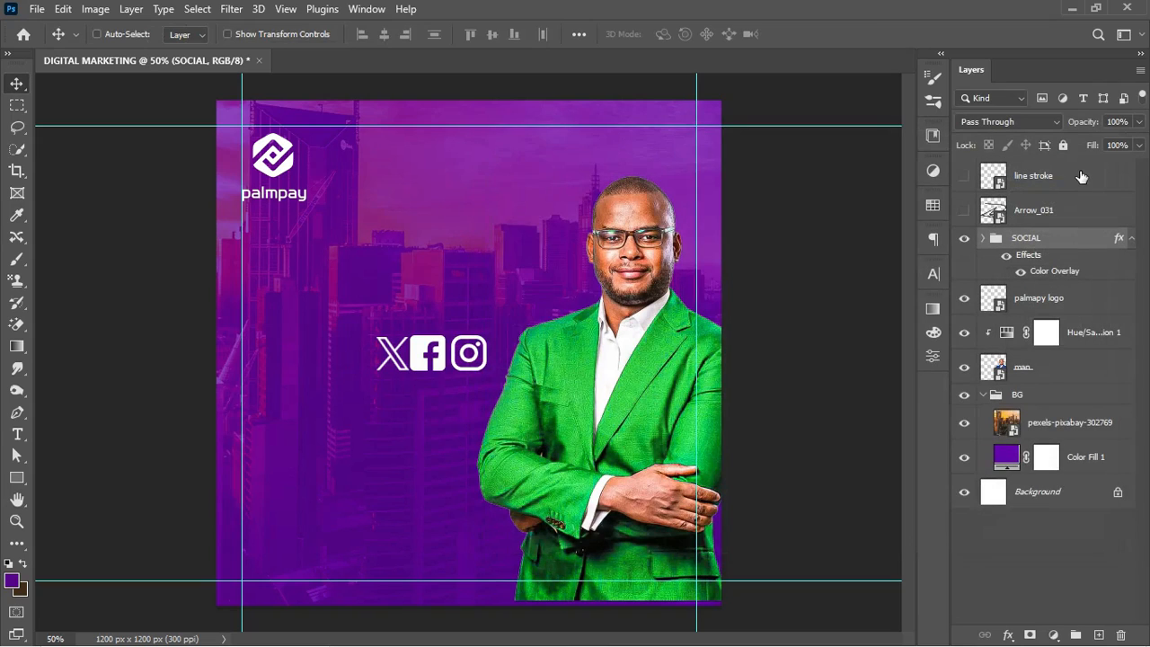
Scale the SOCIAL group to about 31% and place it just below the upper guide, above the man's head.
{"action": "key", "text": "ctrl+t"}
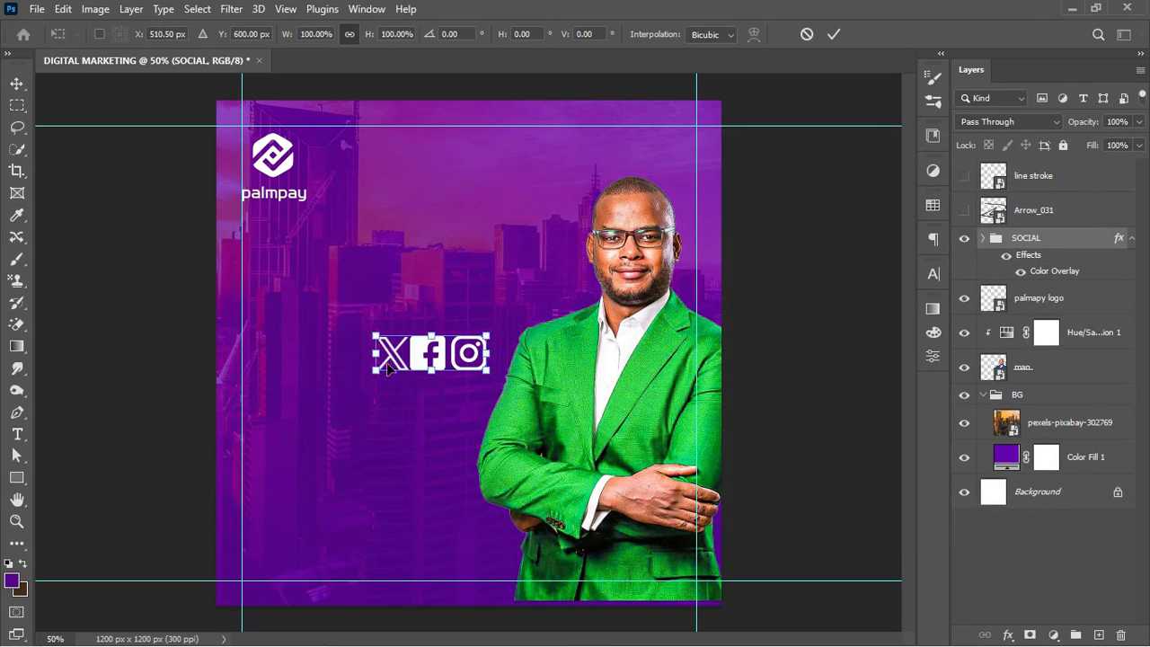
{"action": "left_click_drag", "start_coordinate": [387, 369], "coordinate": [461, 364]}
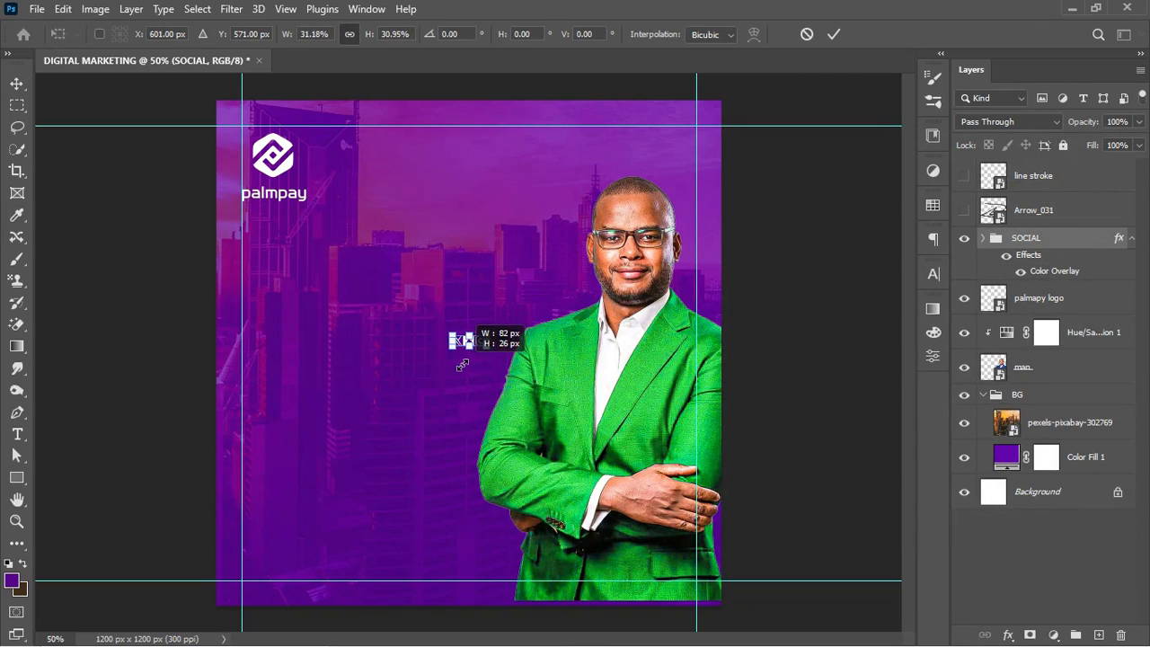
{"action": "left_click_drag", "start_coordinate": [473, 341], "coordinate": [612, 135]}
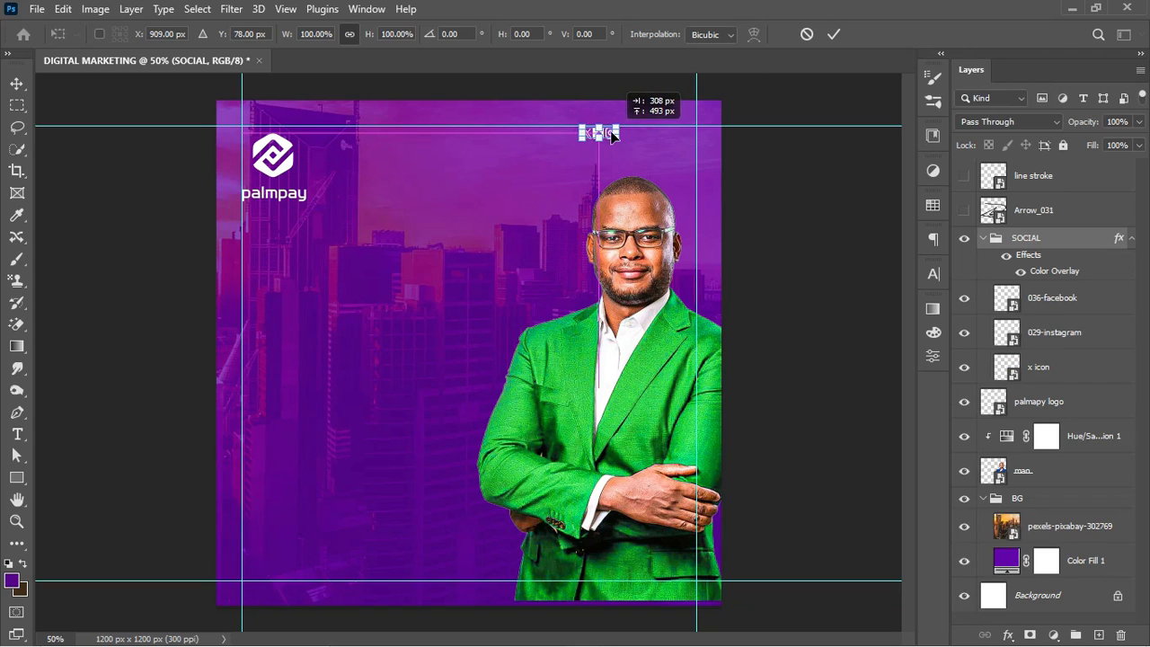
{"action": "left_click", "coordinate": [836, 35]}
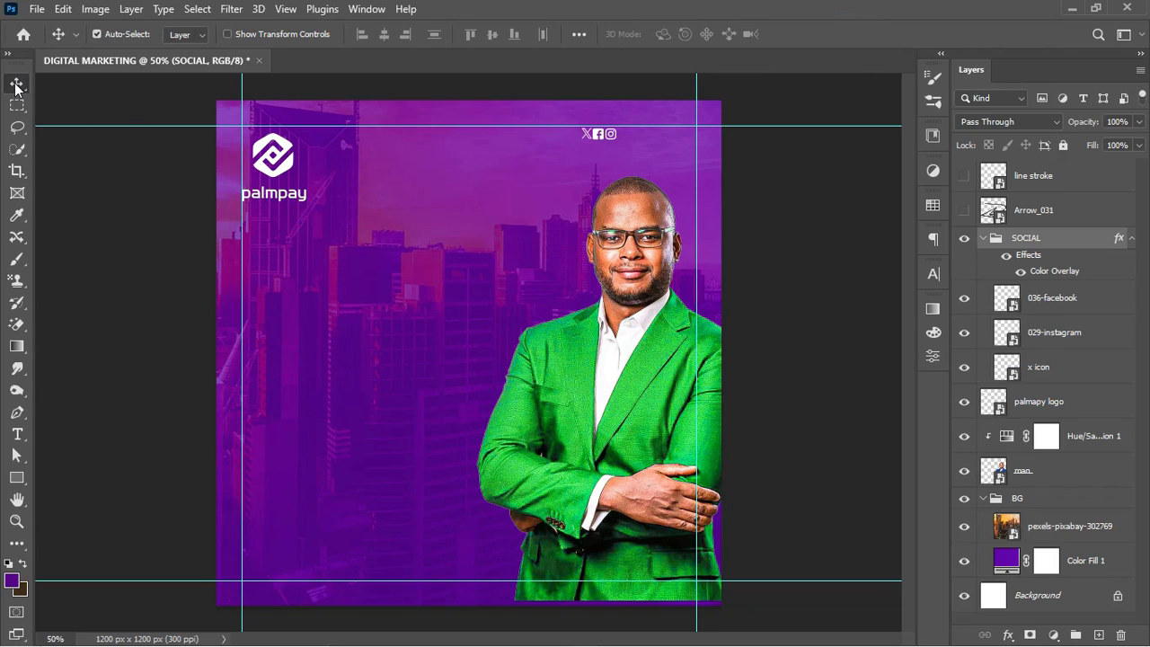
{"action": "key", "text": "t"}
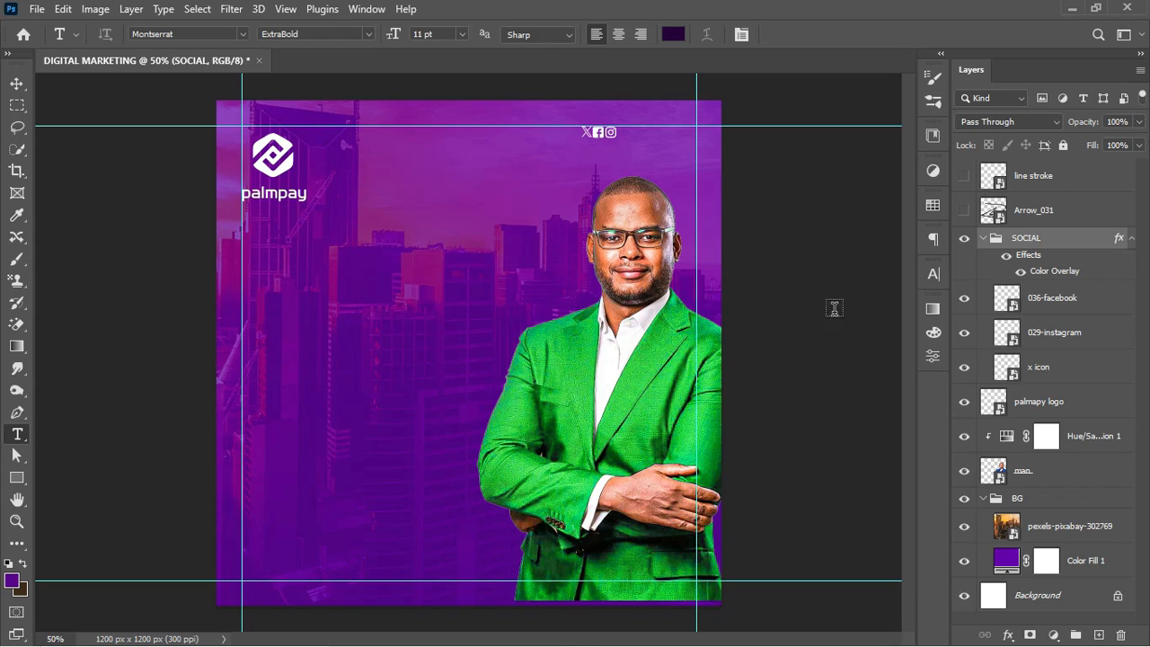
{"action": "key", "text": "ctrl+v"}
{"action": "left_click_drag", "start_coordinate": [275, 513], "coordinate": [397, 529]}
{"action": "key", "text": "ctrl+c"}
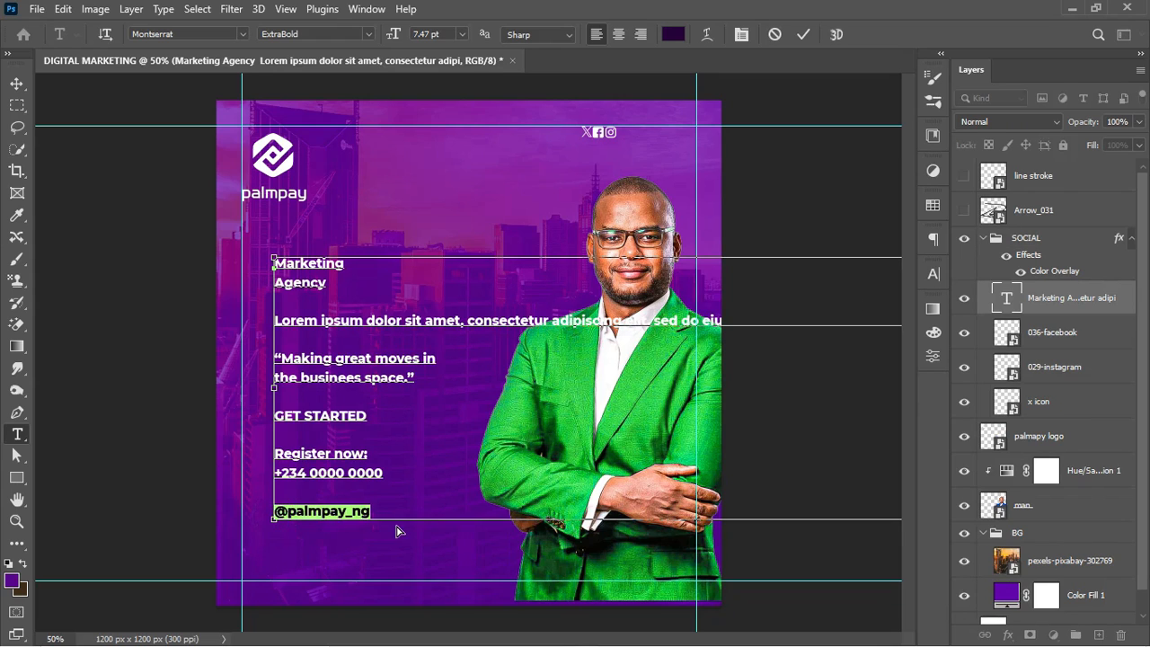
{"action": "key", "text": "BackSpace"}
{"action": "key", "text": "ctrl+Return"}
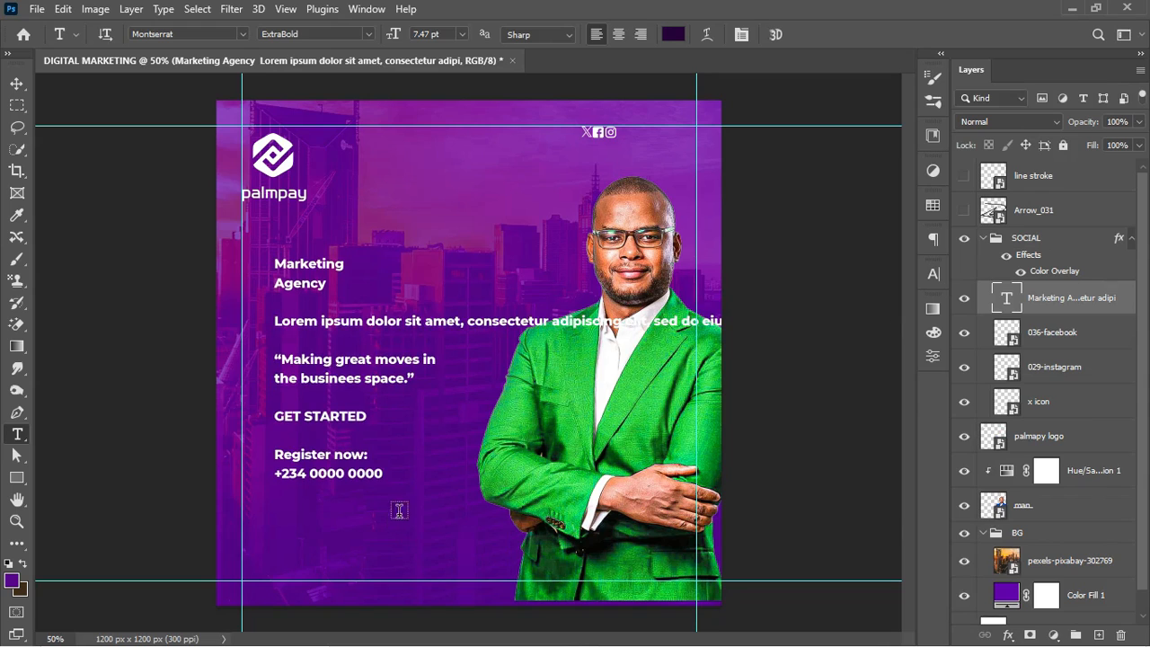
{"action": "left_click", "coordinate": [539, 184]}
{"action": "key", "text": "ctrl+v"}
{"action": "key", "text": "ctrl+Return"}
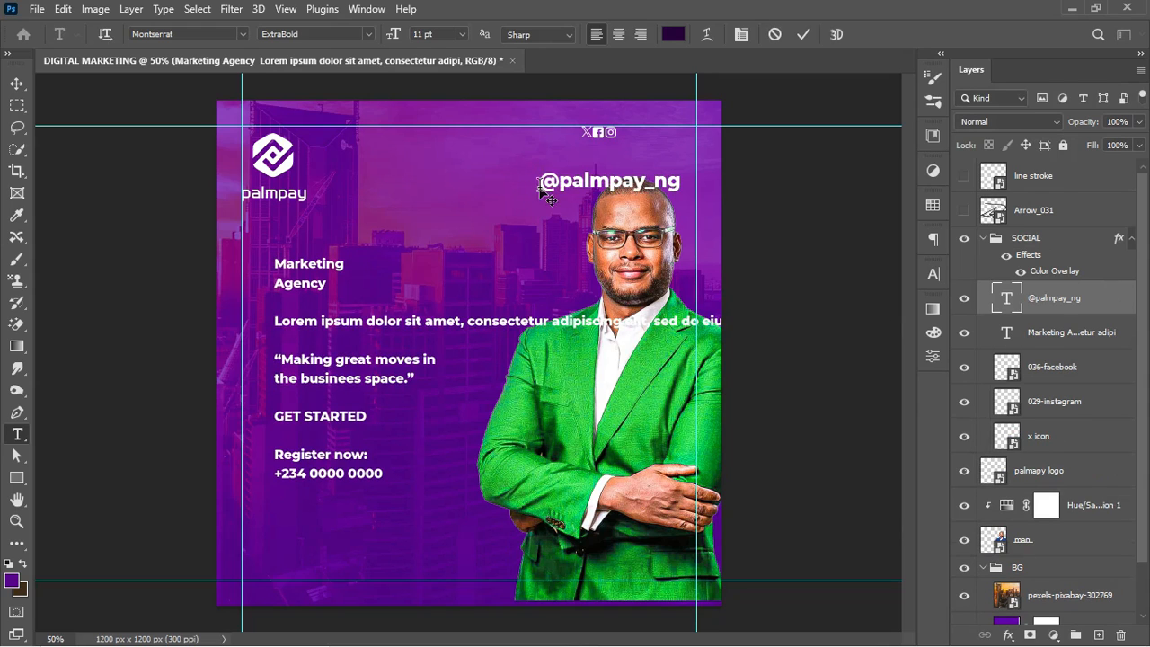
{"action": "left_click", "coordinate": [369, 34]}
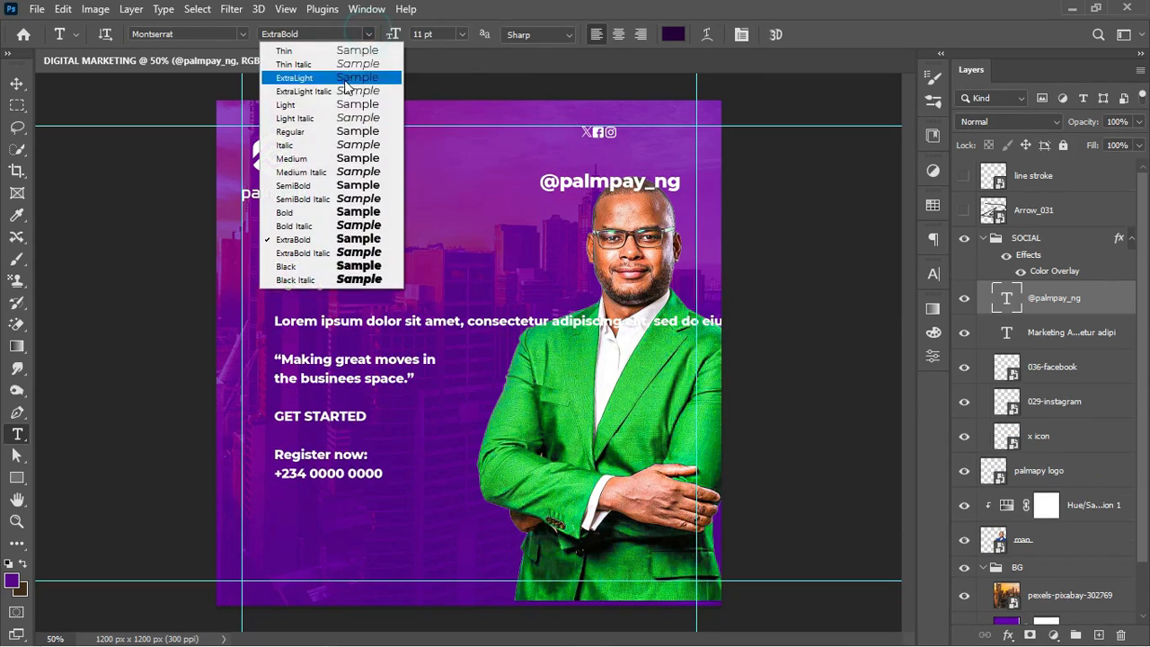
{"action": "left_click", "coordinate": [297, 209]}
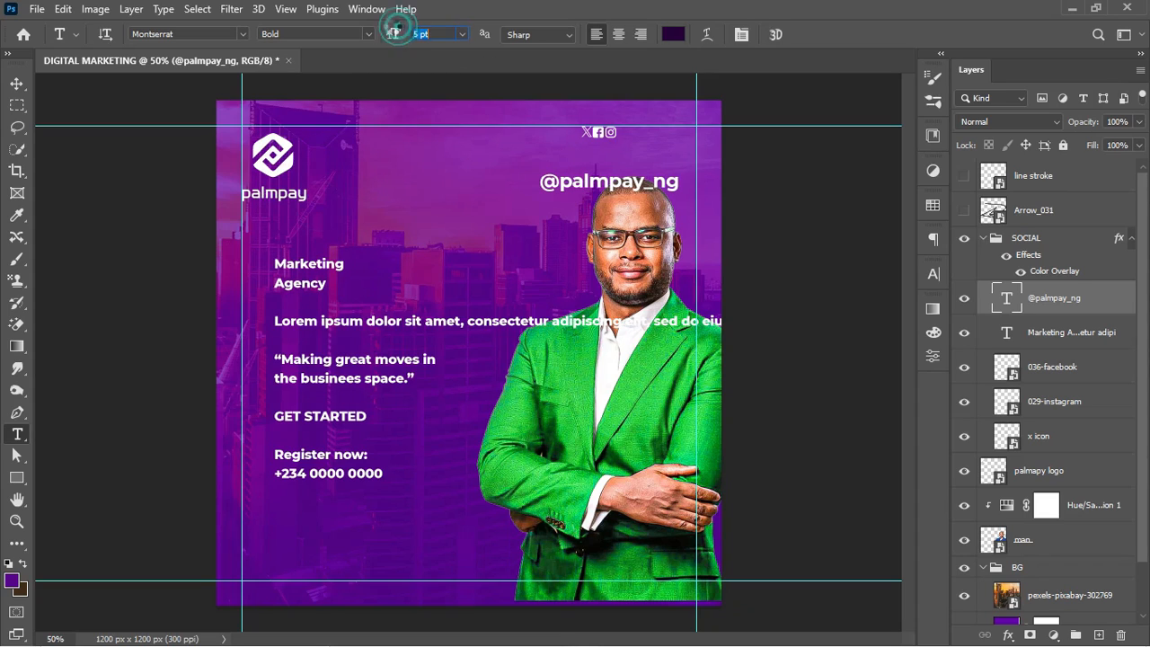
{"action": "left_click_drag", "start_coordinate": [400, 31], "coordinate": [396, 33]}
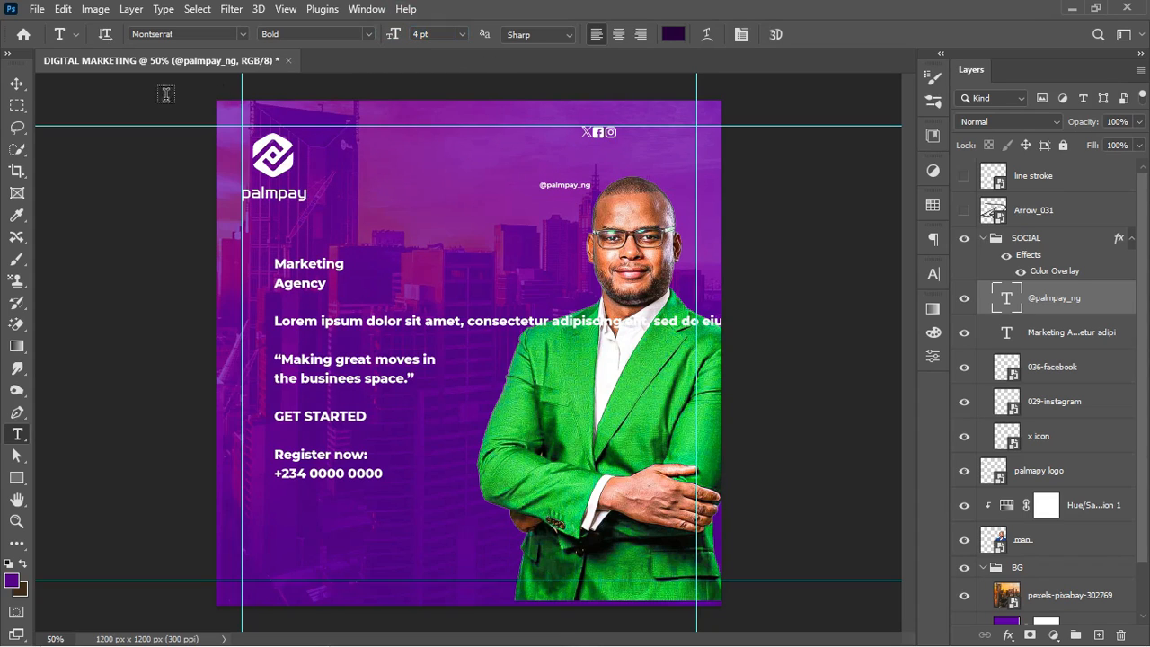
{"action": "left_click", "coordinate": [20, 86]}
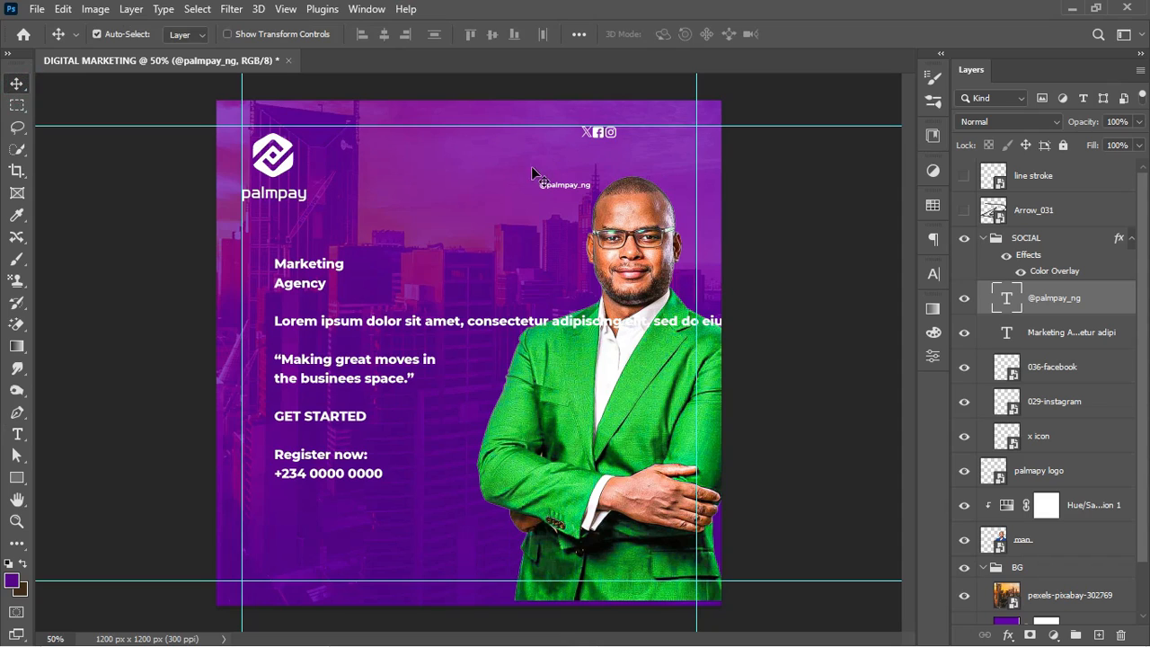
{"action": "key", "text": "ctrl+t"}
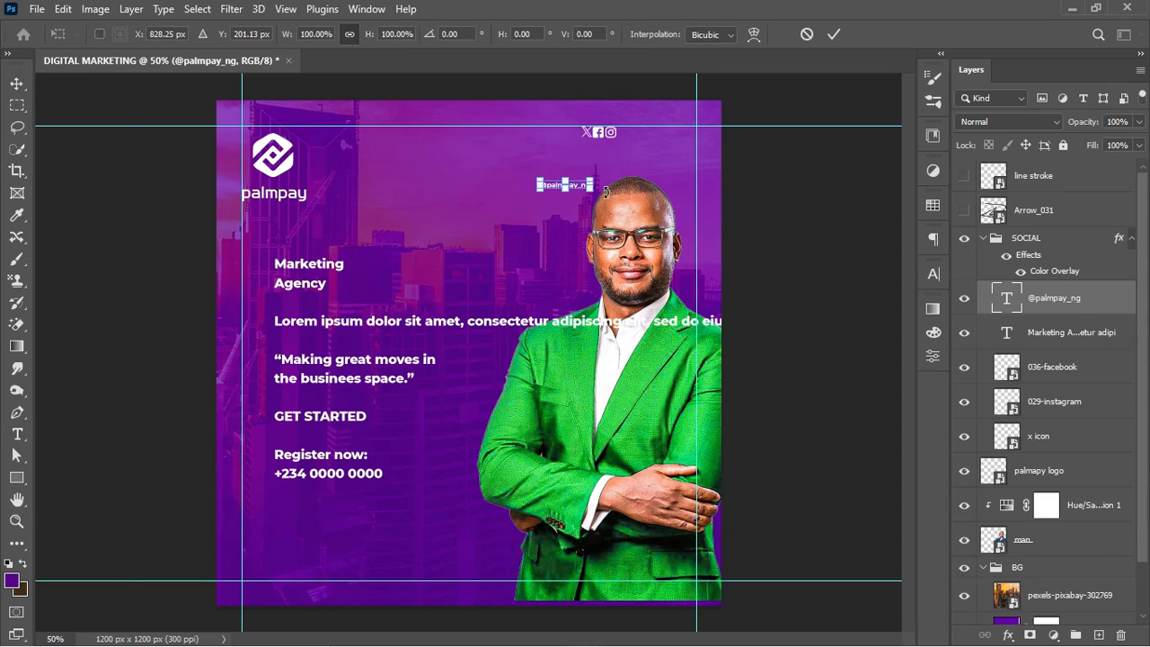
{"action": "left_click_drag", "start_coordinate": [592, 179], "coordinate": [667, 133]}
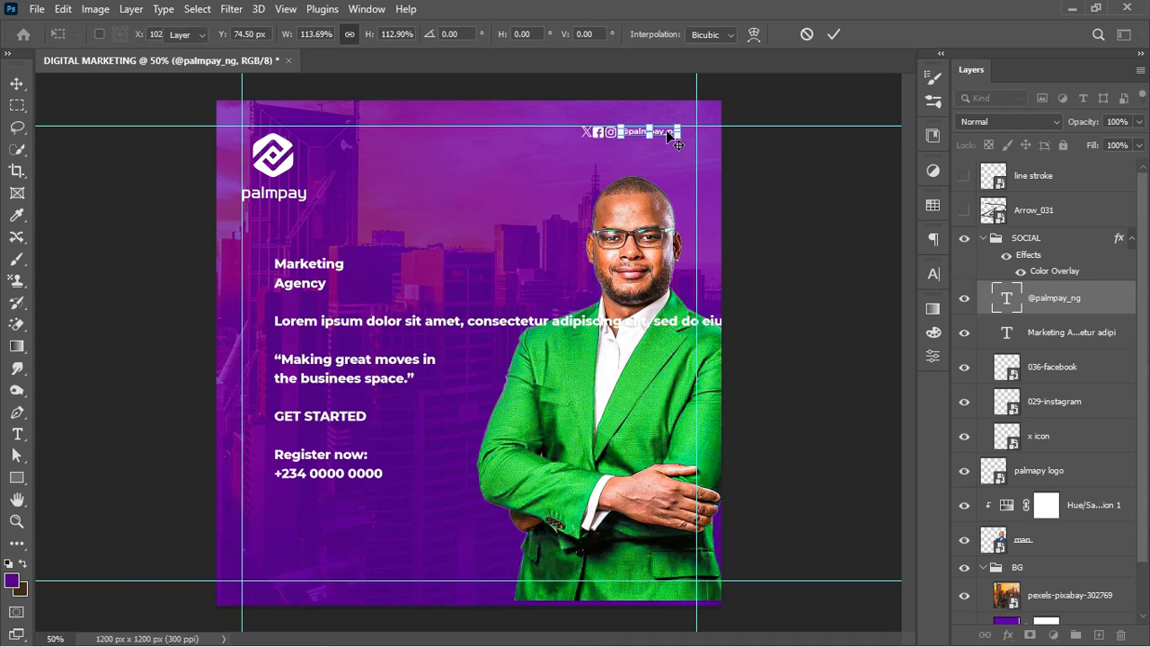
{"action": "key", "text": "Return"}
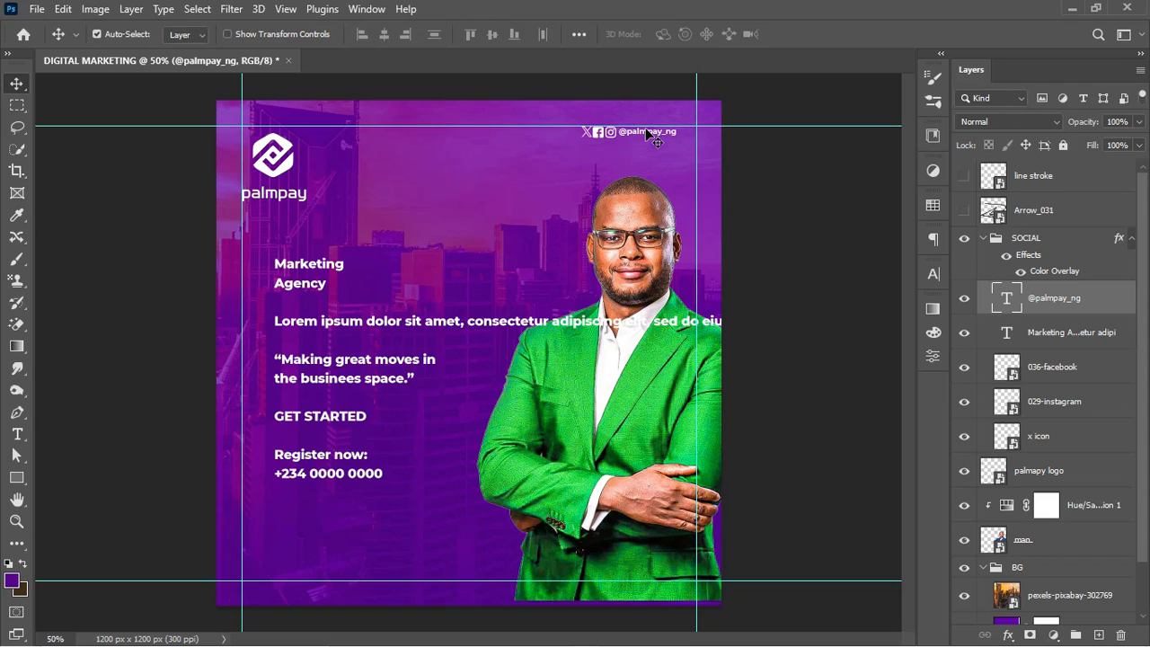
{"action": "key", "text": "ctrl+t"}
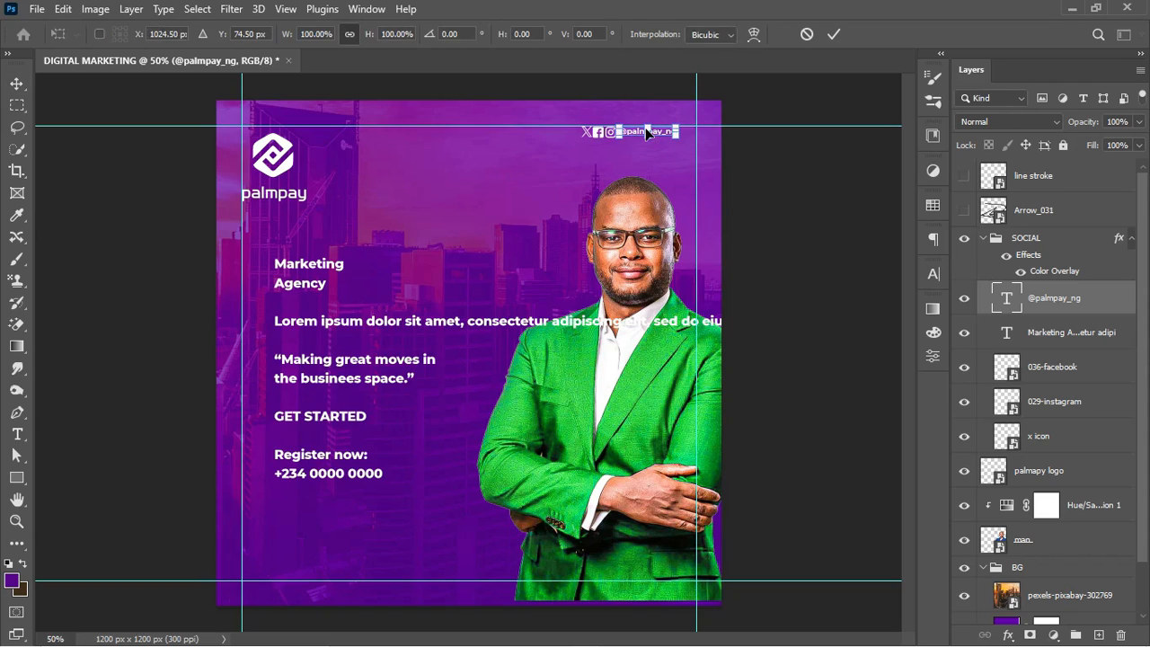
{"action": "left_click_drag", "start_coordinate": [671, 136], "coordinate": [675, 137]}
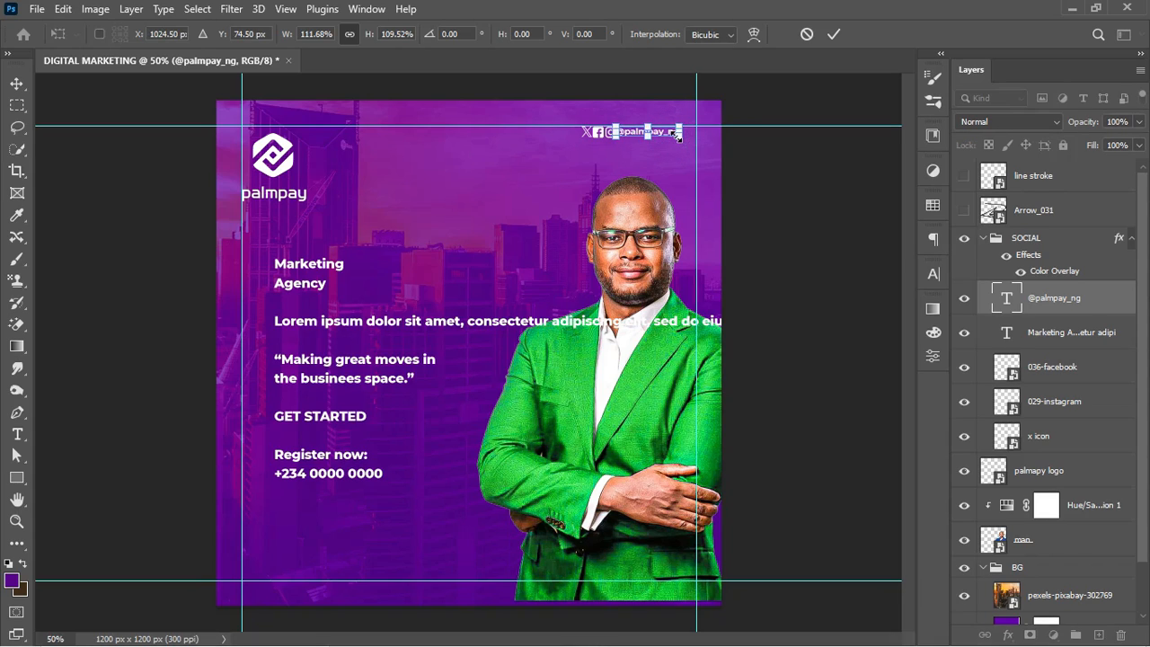
{"action": "key", "text": "Return"}
{"action": "key", "text": "Right"}
{"action": "key", "text": "Right"}
{"action": "key", "text": "Right"}
{"action": "key", "text": "Right"}
{"action": "key", "text": "Right"}
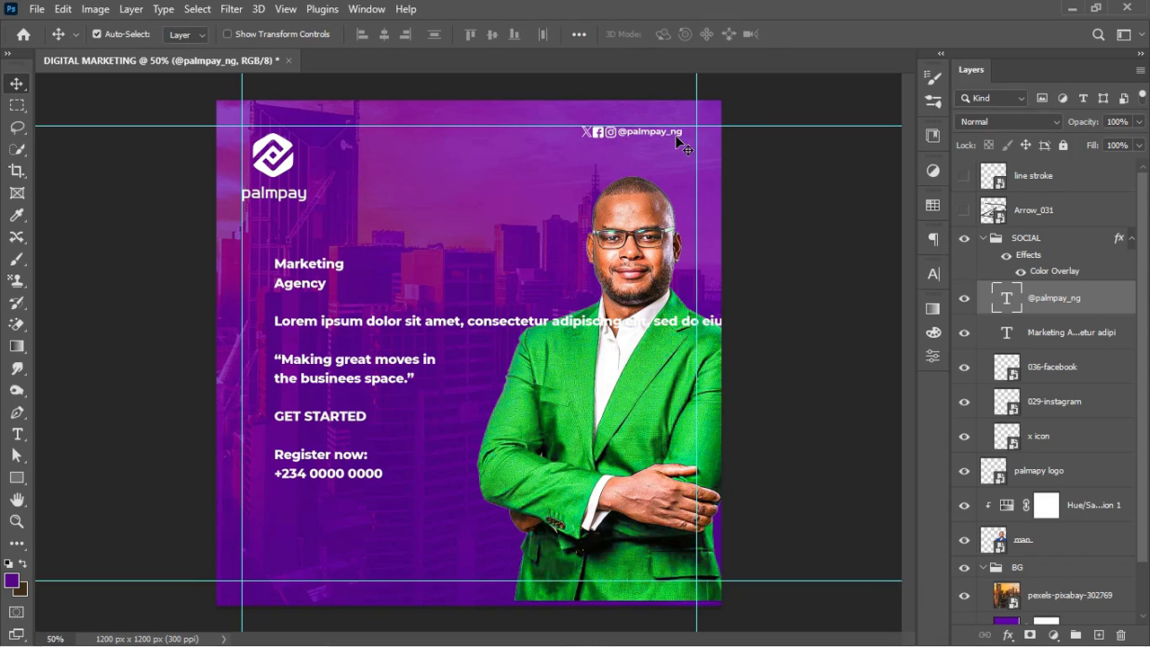
Move the flyer copy layer out of and above the SOCIAL group, then shift the group right to end at the right guide.
{"action": "mouse_move", "coordinate": [1075, 297]}
{"action": "left_mouse_down"}
{"action": "mouse_move", "coordinate": [1072, 256]}
{"action": "mouse_move", "coordinate": [1072, 287]}
{"action": "left_mouse_up"}
{"action": "left_click_drag", "start_coordinate": [1067, 336], "coordinate": [1068, 341]}
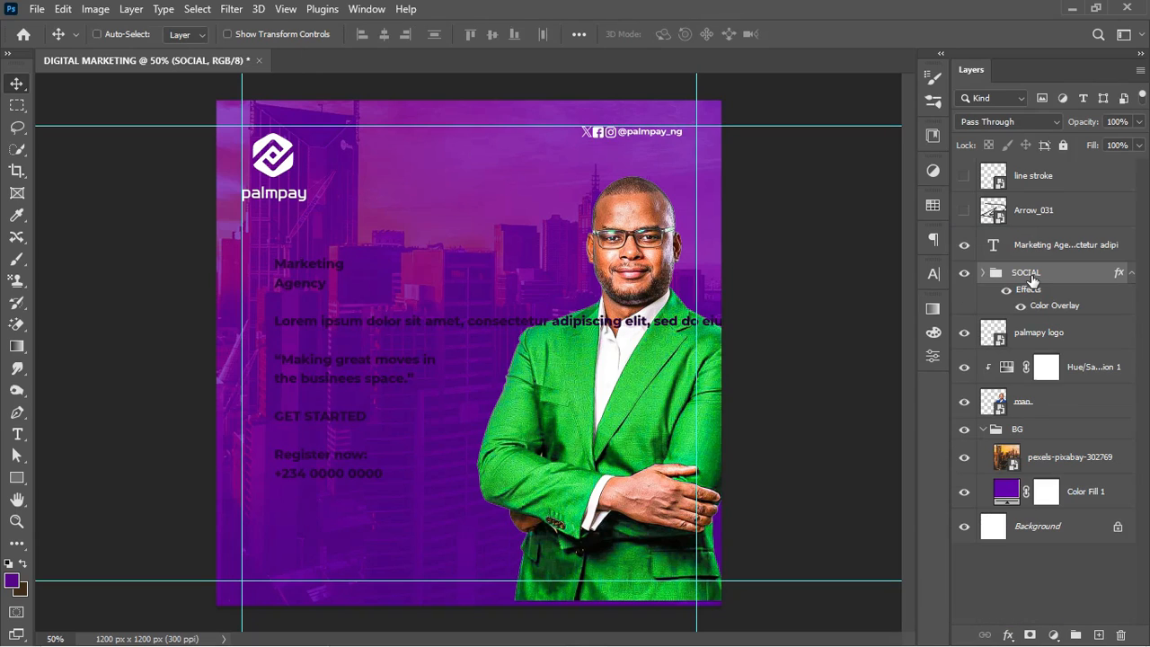
{"action": "key", "text": "ctrl+t"}
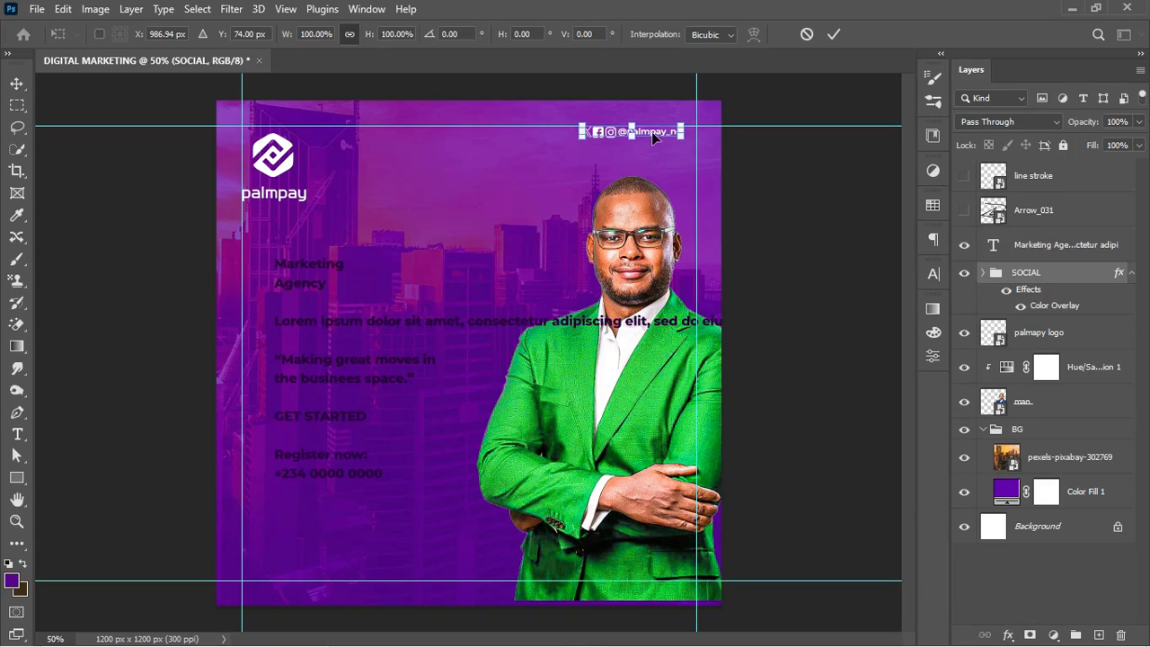
{"action": "left_click_drag", "start_coordinate": [653, 135], "coordinate": [664, 135]}
{"action": "key", "text": "Return"}
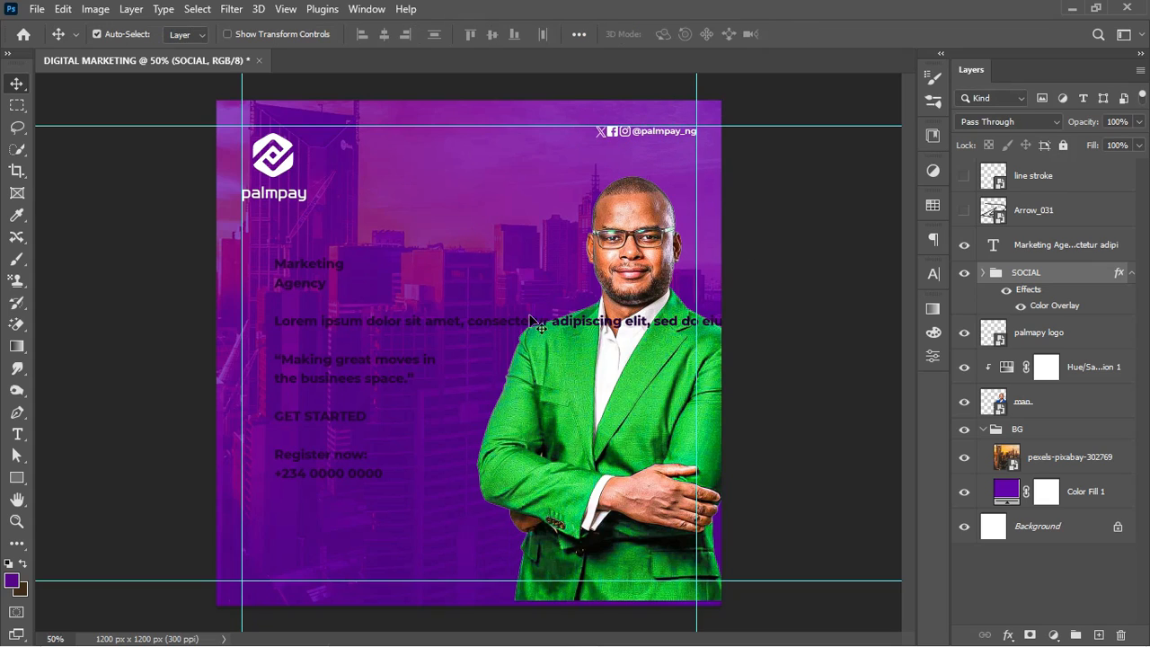
Cut "Marketing Agency" from the flyer copy and paste it as a separate text layer above the remaining copy.
{"action": "key", "text": "r"}
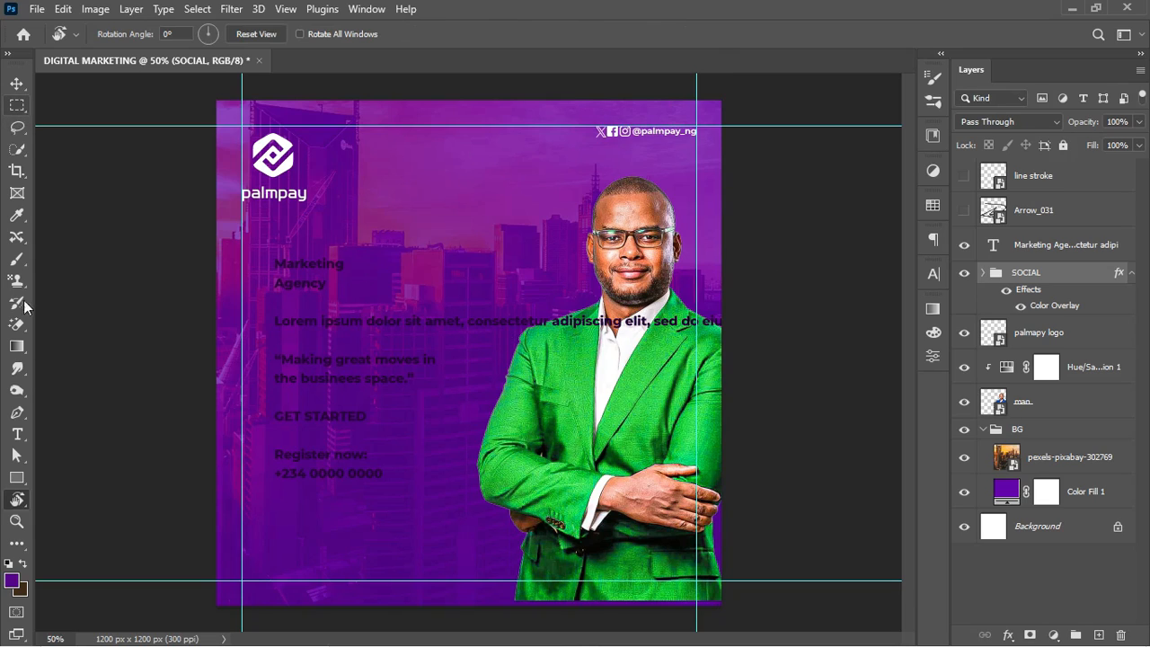
{"action": "left_click", "coordinate": [17, 434]}
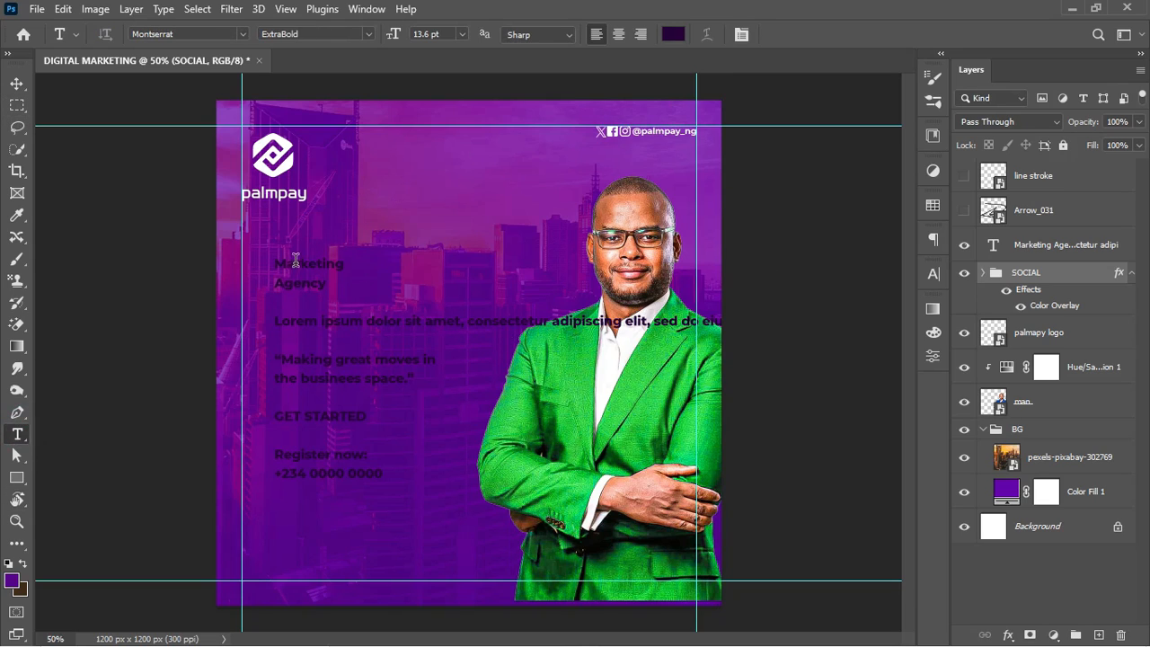
{"action": "left_click_drag", "start_coordinate": [277, 262], "coordinate": [334, 283]}
{"action": "key", "text": "ctrl+c"}
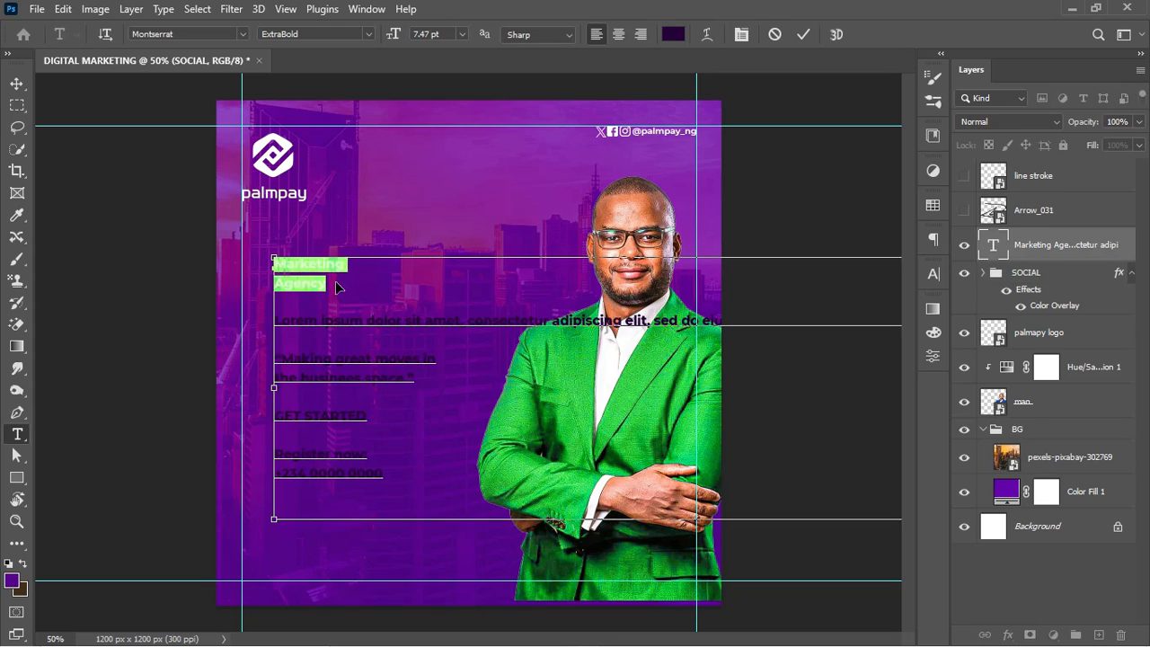
{"action": "key", "text": "BackSpace"}
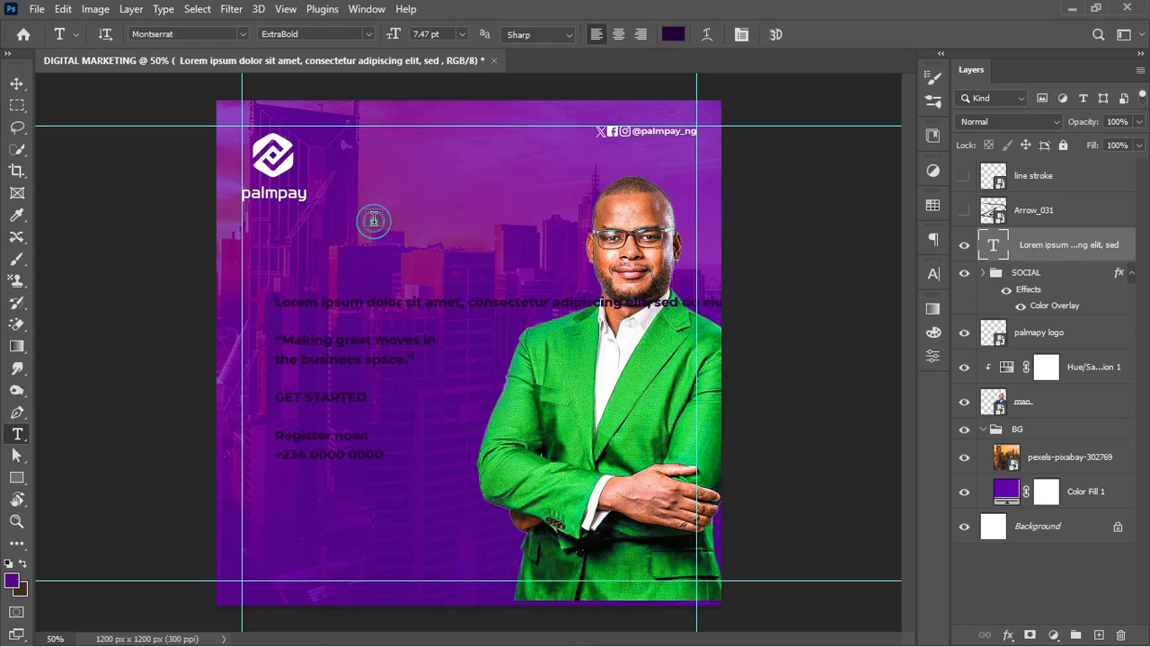
{"action": "left_click", "coordinate": [374, 221]}
{"action": "key", "text": "ctrl+v"}
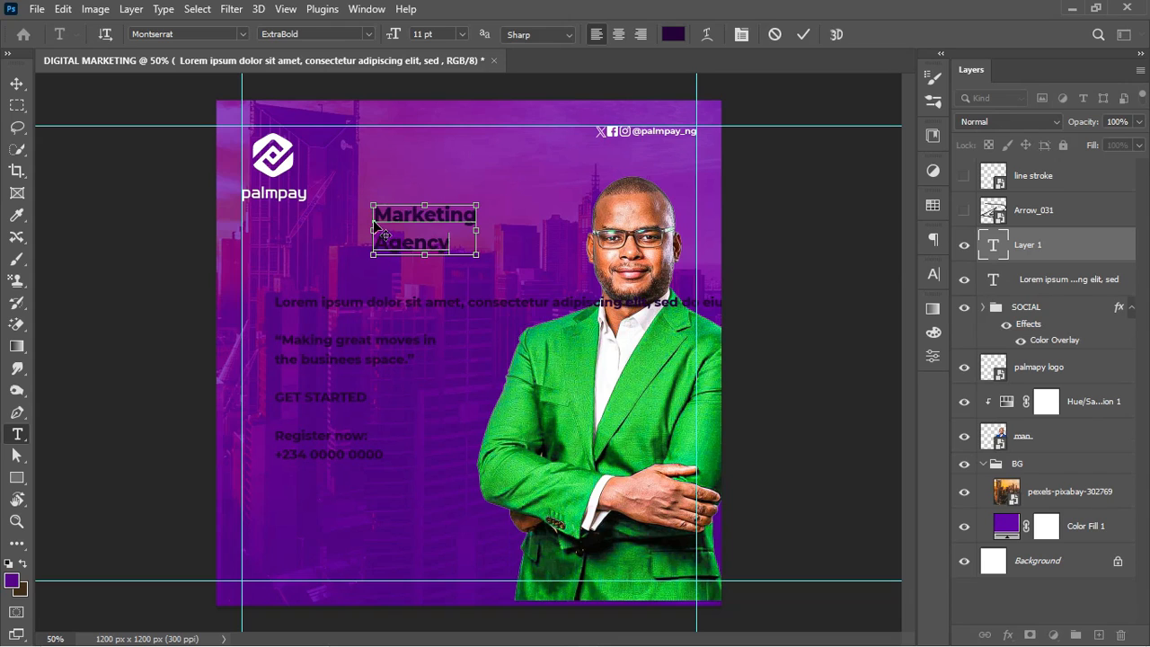
{"action": "key", "text": "ctrl+Return"}
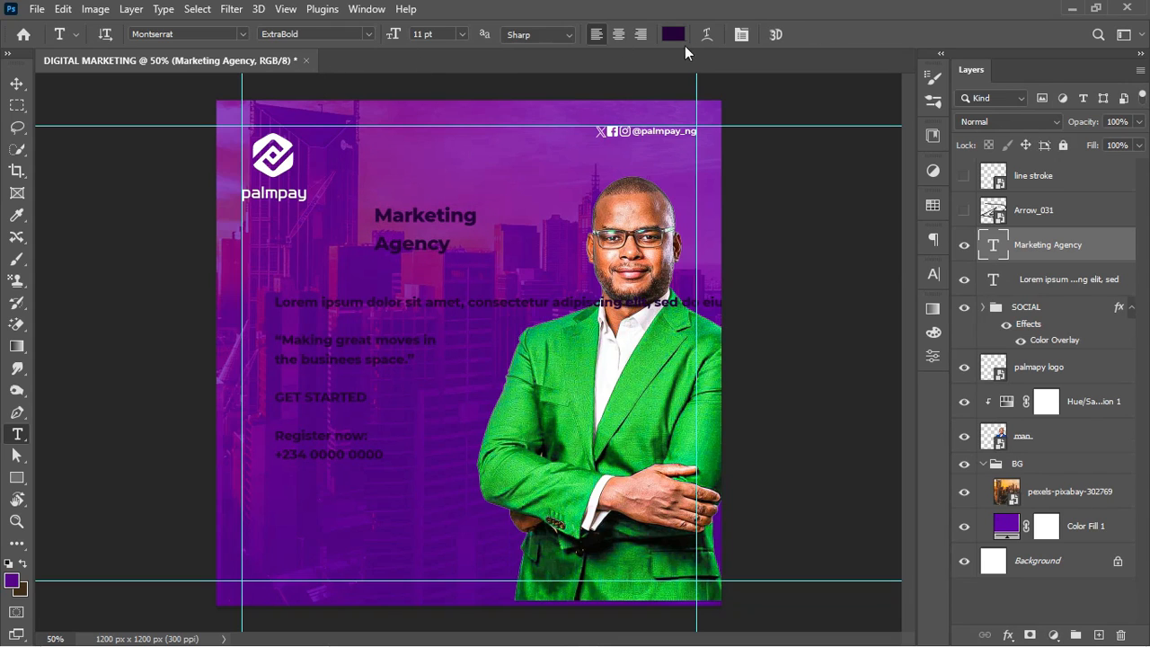
Change the Marketing Agency text color to white (#ffffff).
{"action": "left_click", "coordinate": [673, 34]}
{"action": "left_click", "coordinate": [282, 365]}
{"action": "left_click", "coordinate": [201, 262]}
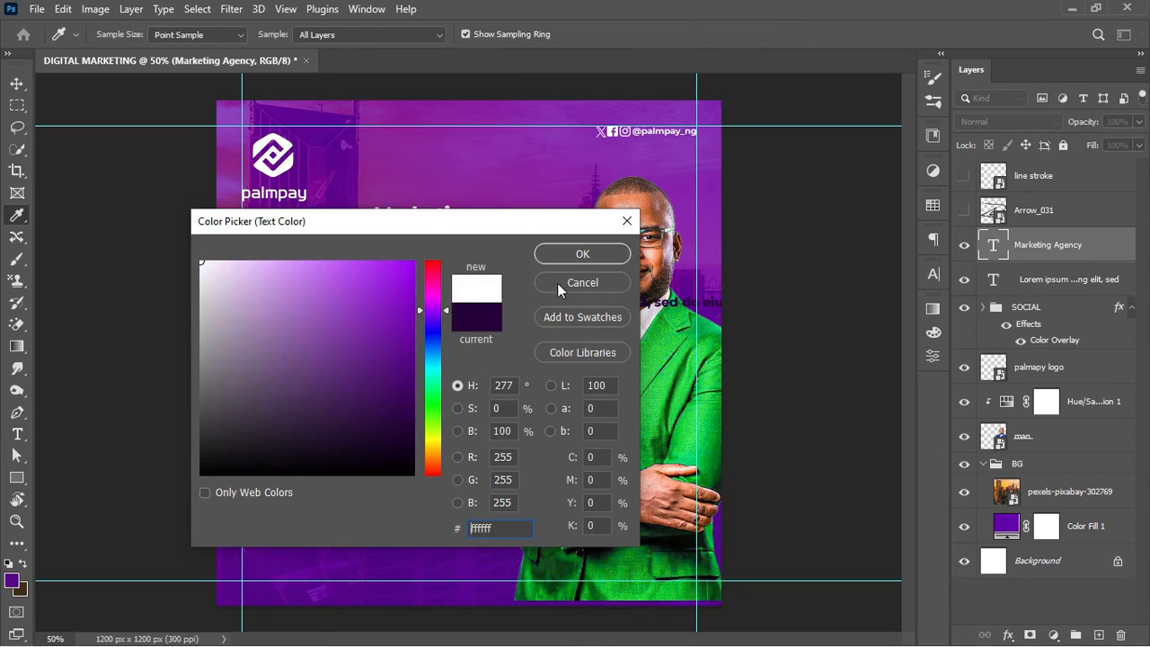
{"action": "left_click", "coordinate": [581, 257]}
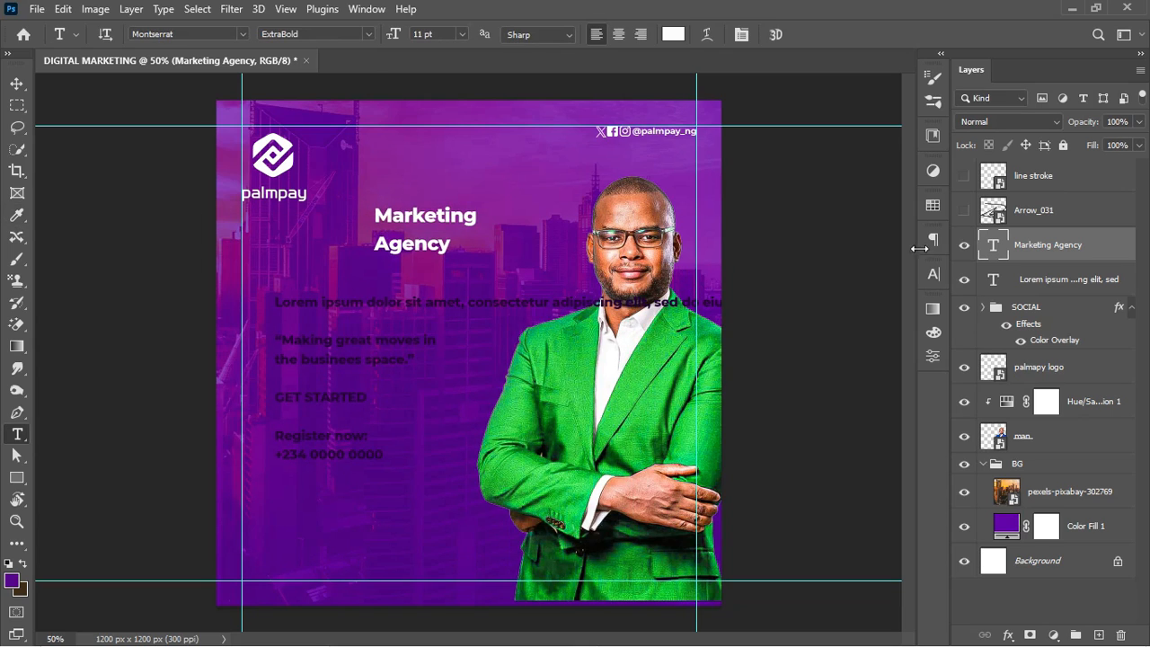
Tighten the line spacing of the Marketing Agency text to 9 pt leading.
{"action": "left_click", "coordinate": [933, 275]}
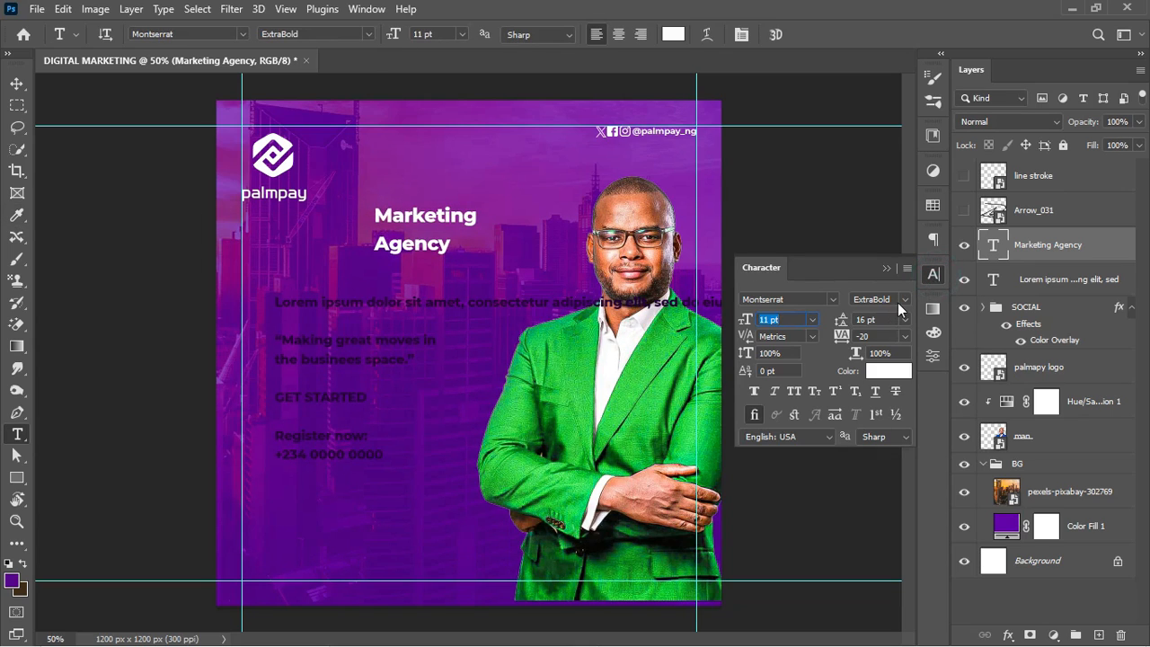
{"action": "left_click", "coordinate": [375, 11]}
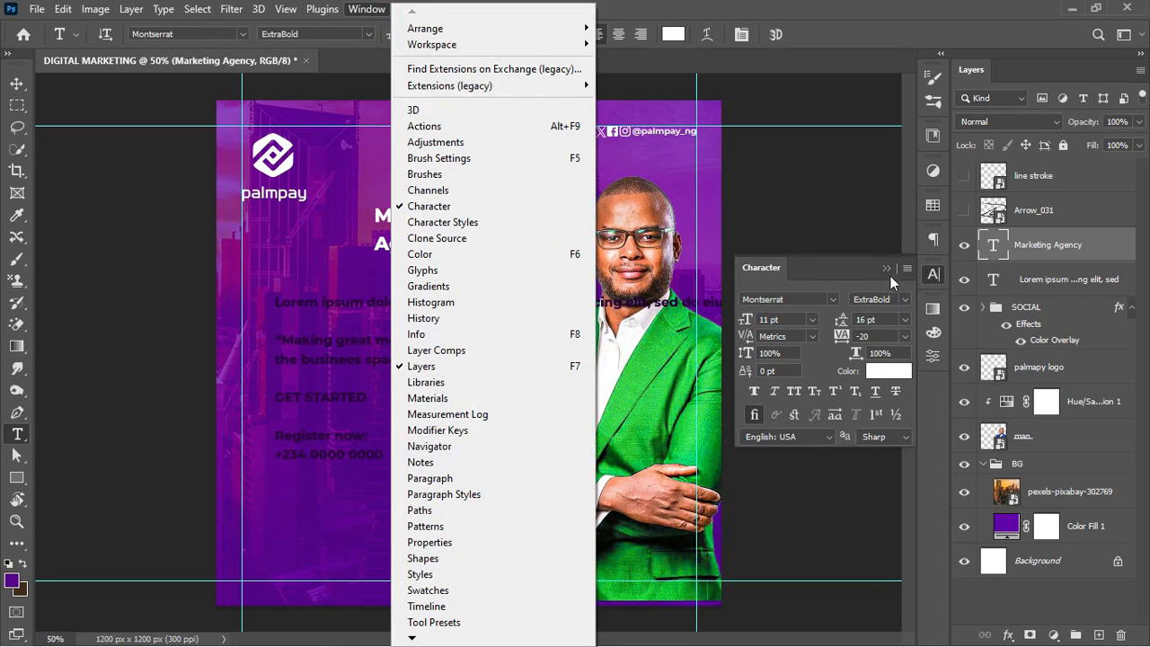
{"action": "left_click", "coordinate": [864, 278]}
{"action": "left_click_drag", "start_coordinate": [844, 322], "coordinate": [841, 318]}
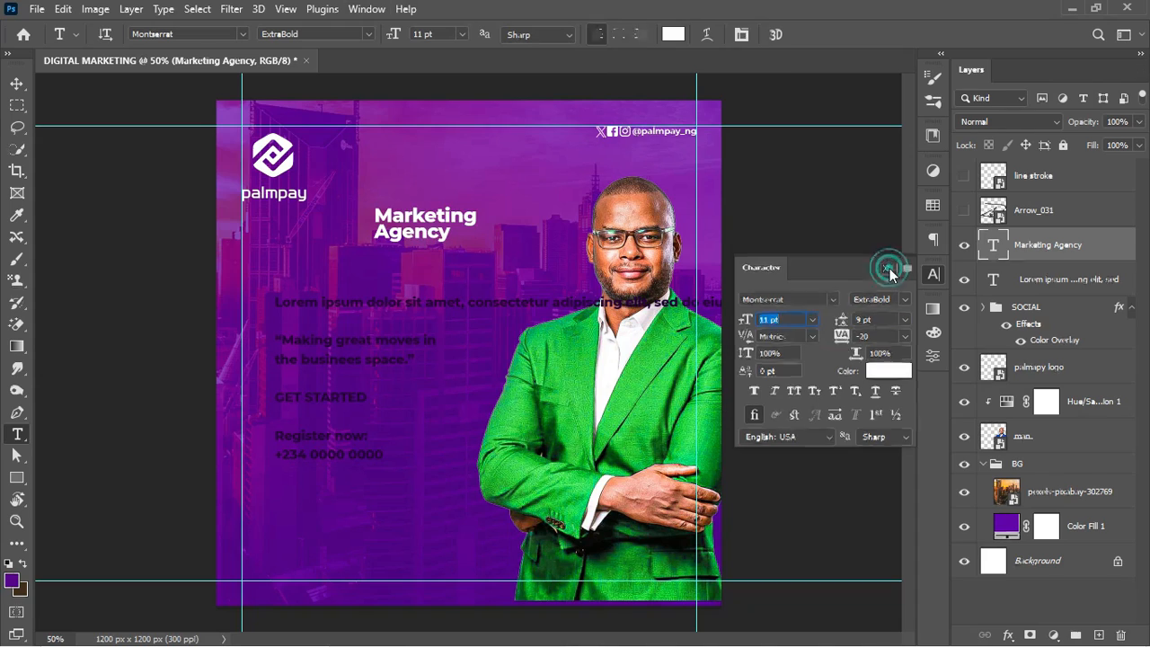
{"action": "left_click", "coordinate": [886, 268]}
Scale the Marketing Agency text to about 267% and place it below the logo, aligned to the left guide.
{"action": "key", "text": "ctrl+t"}
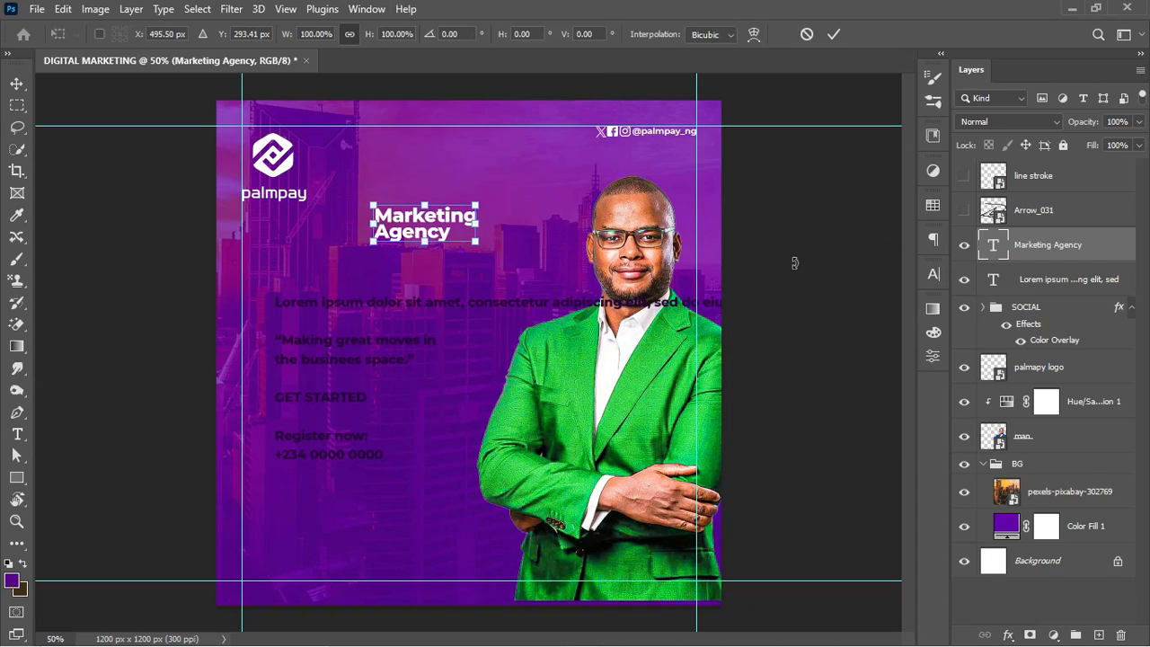
{"action": "left_click_drag", "start_coordinate": [468, 236], "coordinate": [647, 304]}
{"action": "left_click_drag", "start_coordinate": [412, 256], "coordinate": [377, 289]}
{"action": "key", "text": "Return"}
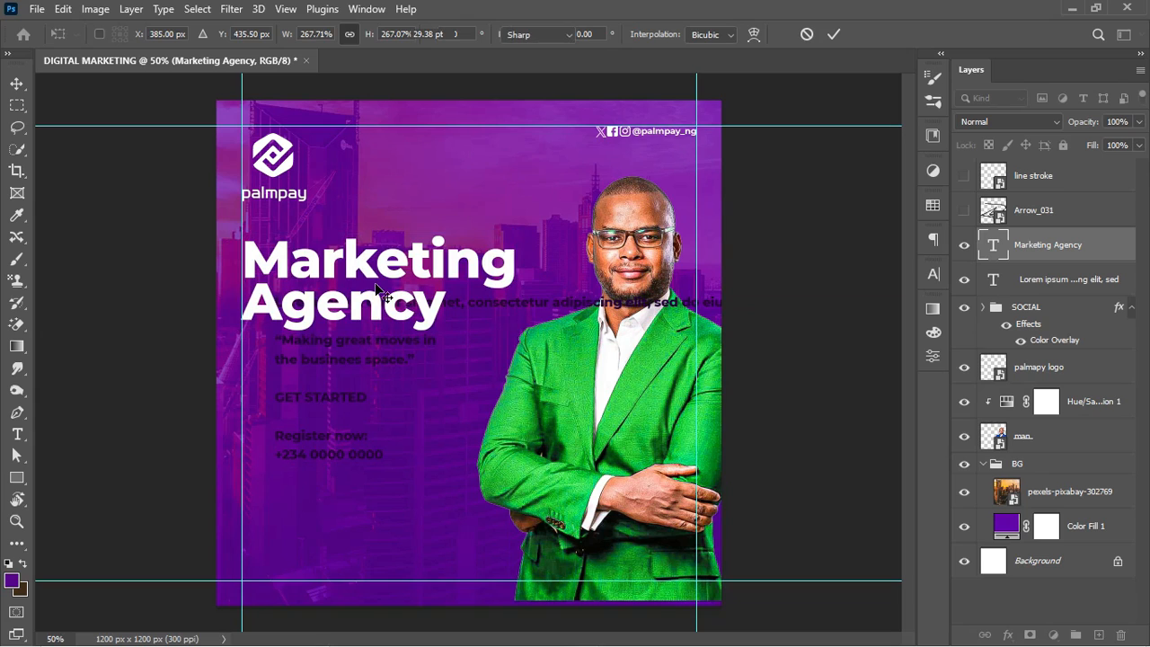
Set the Marketing Agency heading's Montserrat font style to Black.
{"action": "key", "text": "t"}
{"action": "left_click", "coordinate": [933, 273]}
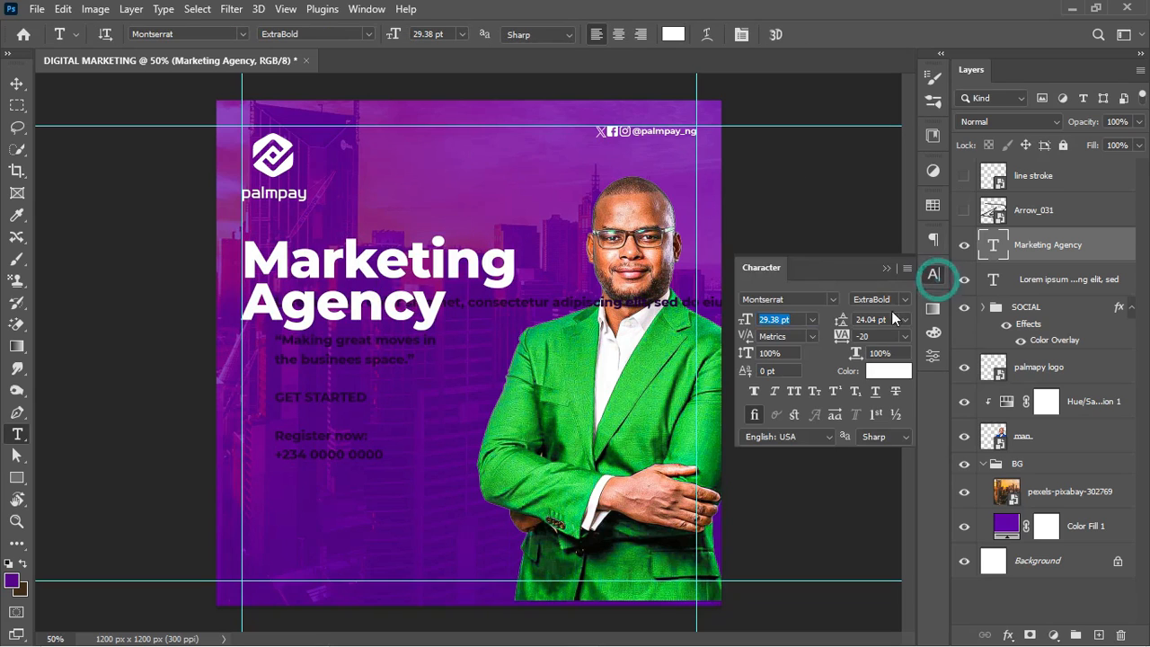
{"action": "left_click", "coordinate": [903, 299]}
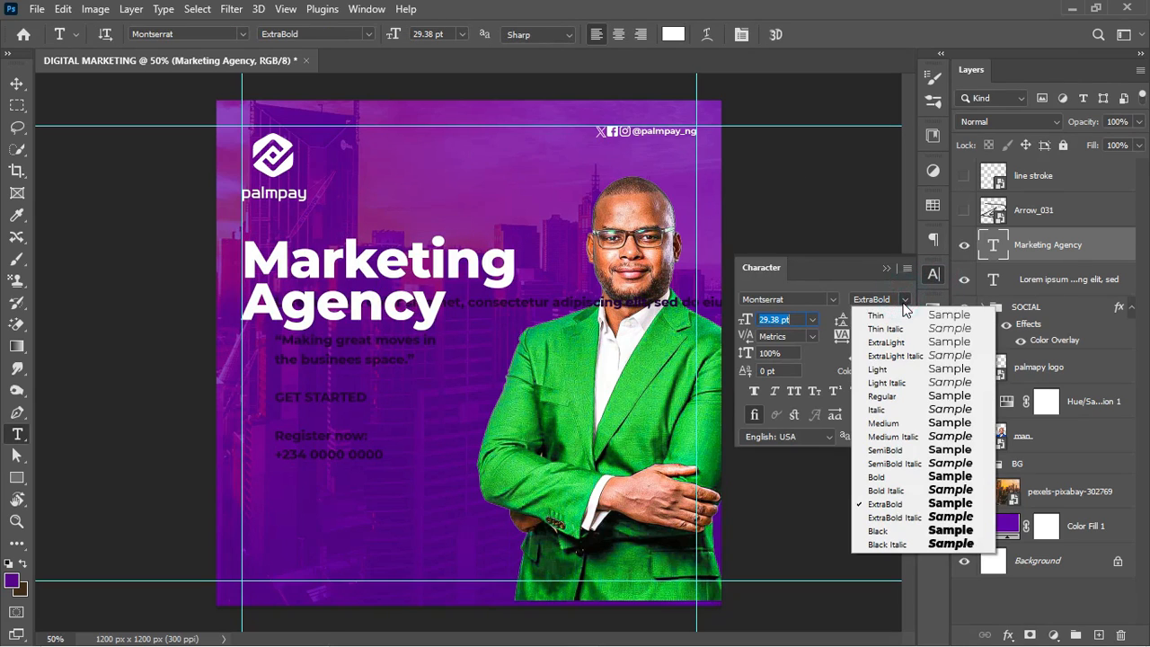
{"action": "left_click", "coordinate": [886, 531]}
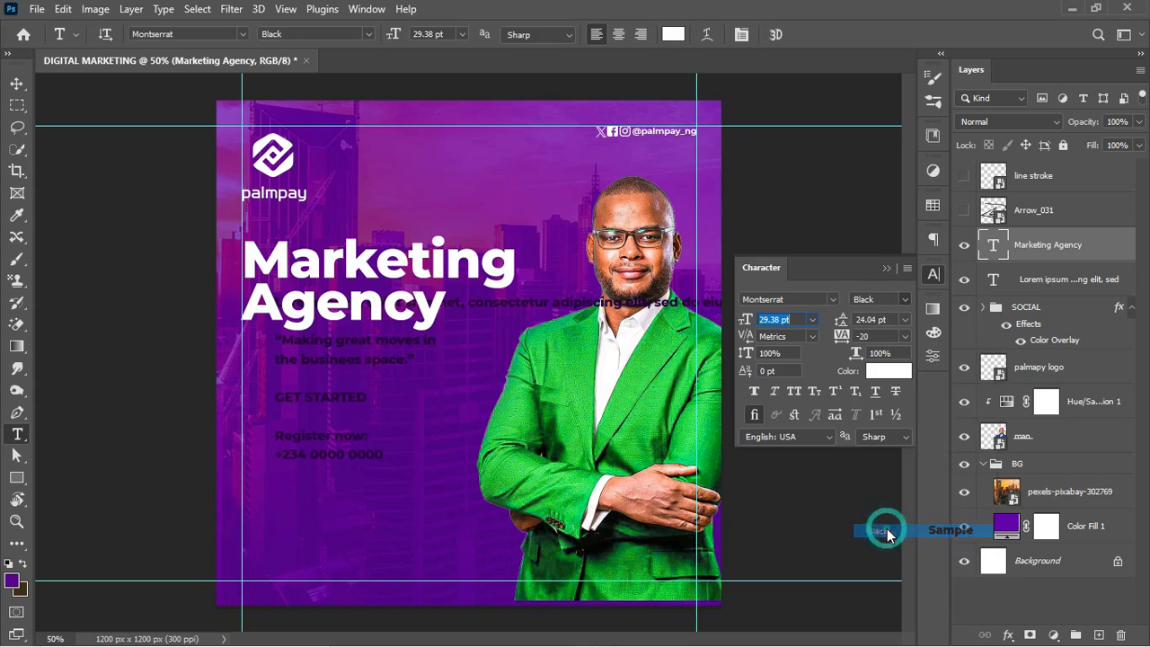
{"action": "left_click", "coordinate": [885, 267]}
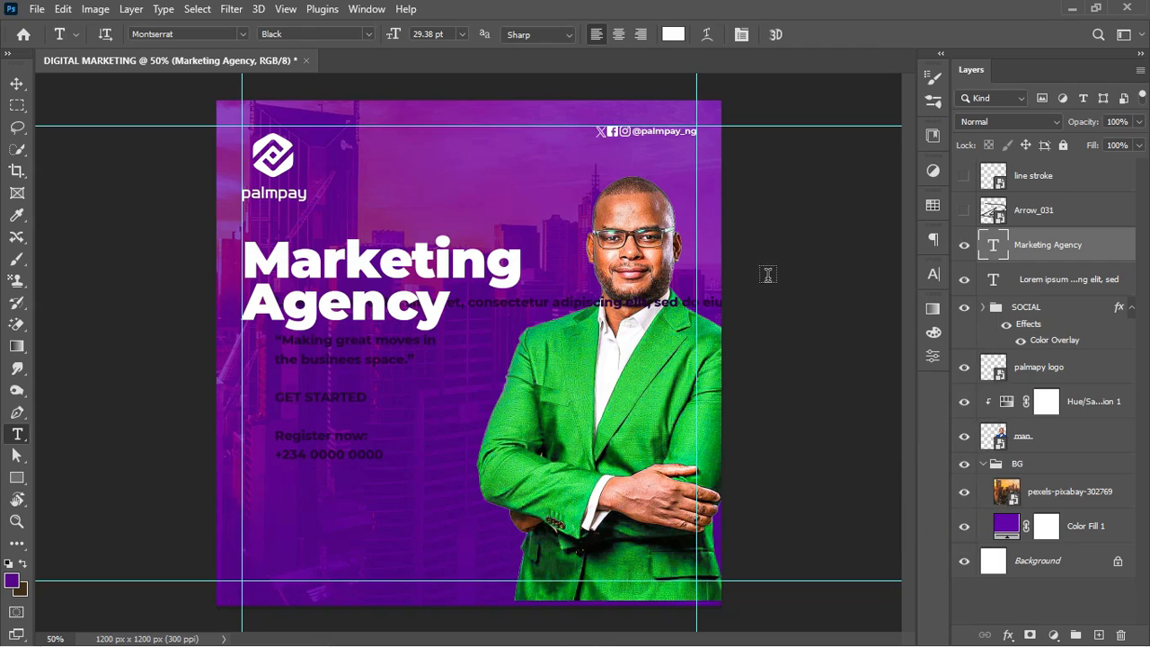
Move the remaining flyer copy down below the heading and cut the lorem ipsum line out of it.
{"action": "left_click_drag", "start_coordinate": [537, 307], "coordinate": [602, 370]}
{"action": "left_click", "coordinate": [275, 372]}
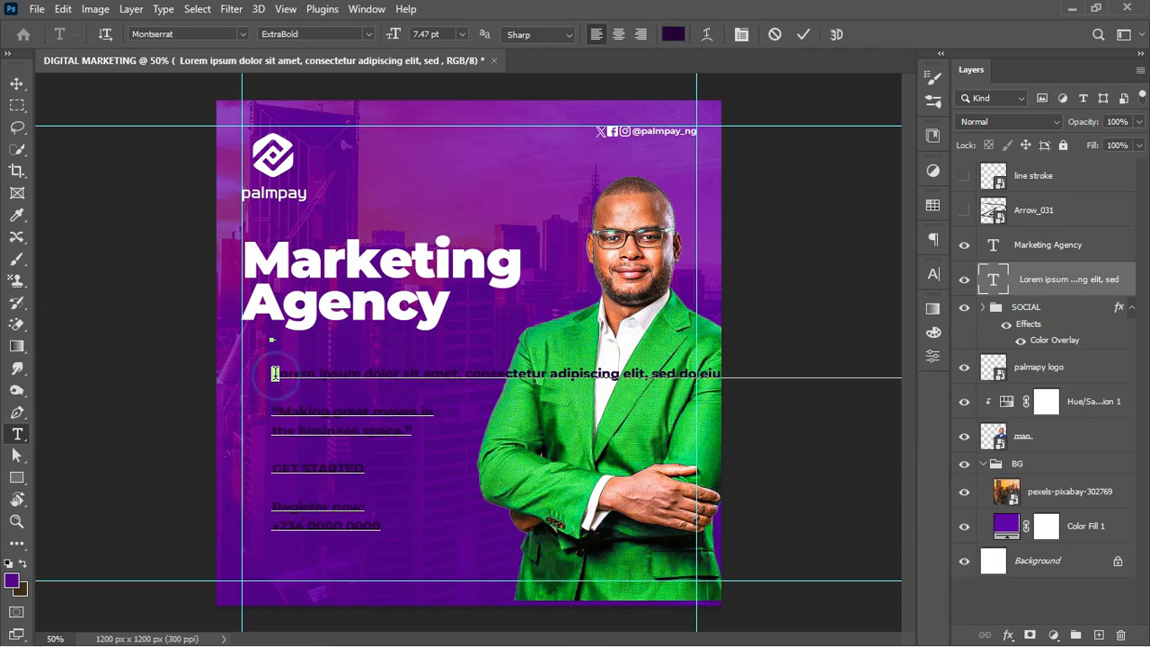
{"action": "triple_click", "coordinate": [274, 372]}
{"action": "key", "text": "BackSpace"}
{"action": "key", "text": "ctrl+Return"}
{"action": "key", "text": "v"}
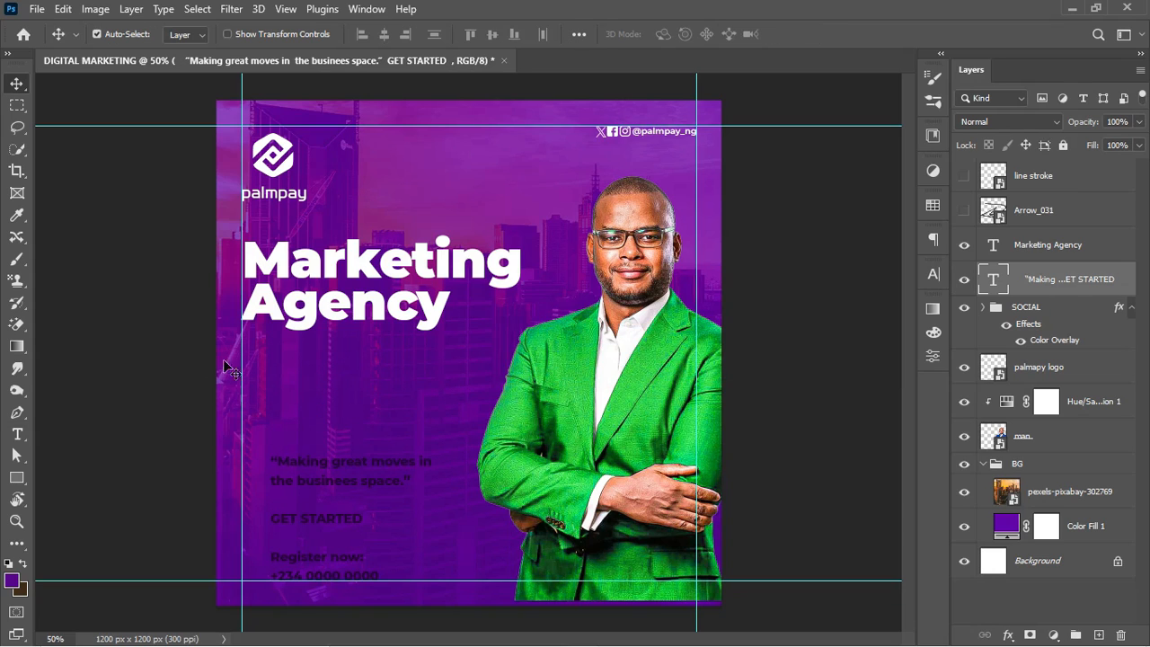
Paste the lorem ipsum copy into a new paragraph text box about 576 px wide, below the heading at the left guide.
{"action": "left_click", "coordinate": [17, 434]}
{"action": "left_click_drag", "start_coordinate": [244, 353], "coordinate": [483, 422]}
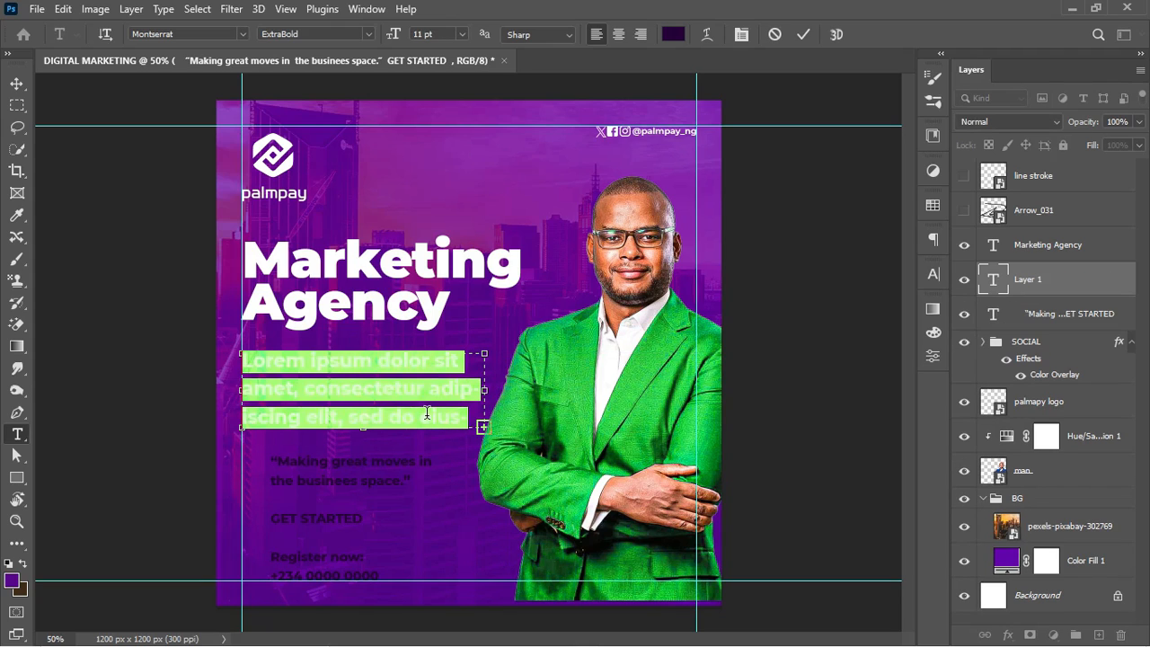
{"action": "left_click_drag", "start_coordinate": [400, 35], "coordinate": [390, 39]}
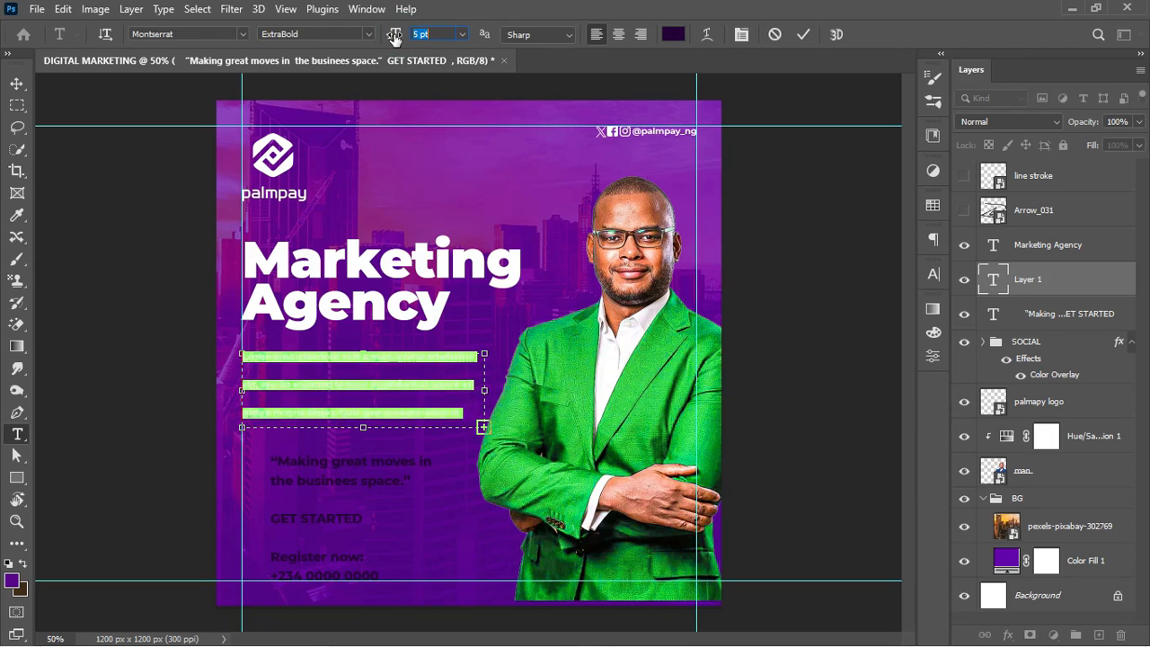
{"action": "left_click", "coordinate": [310, 378]}
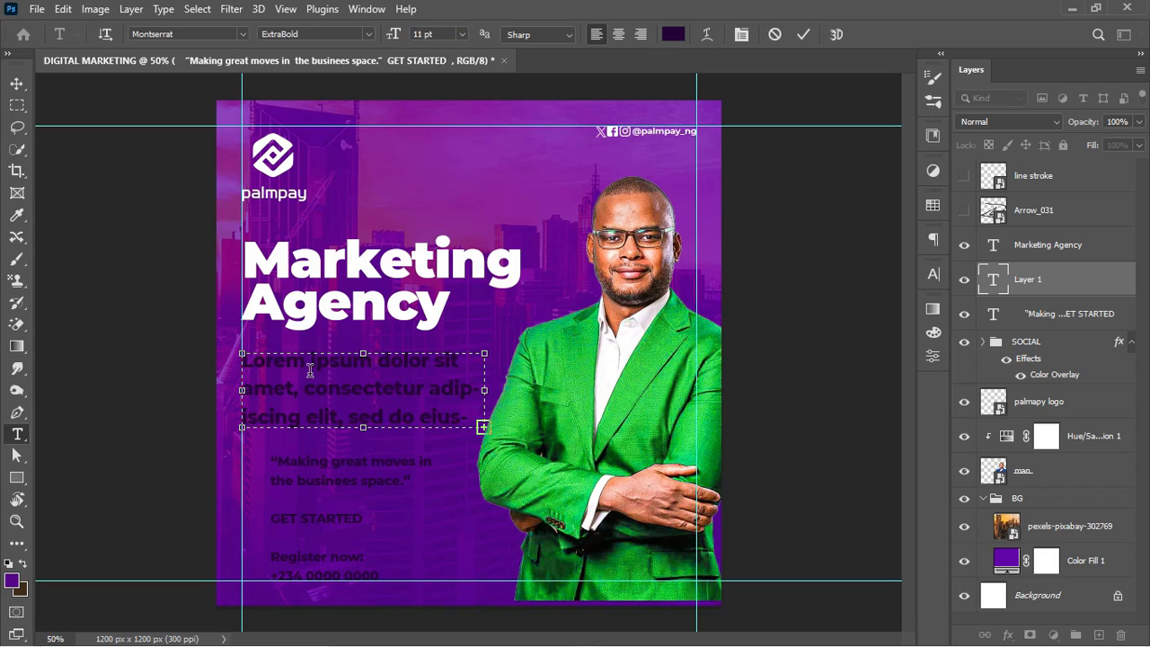
{"action": "left_click", "coordinate": [802, 36]}
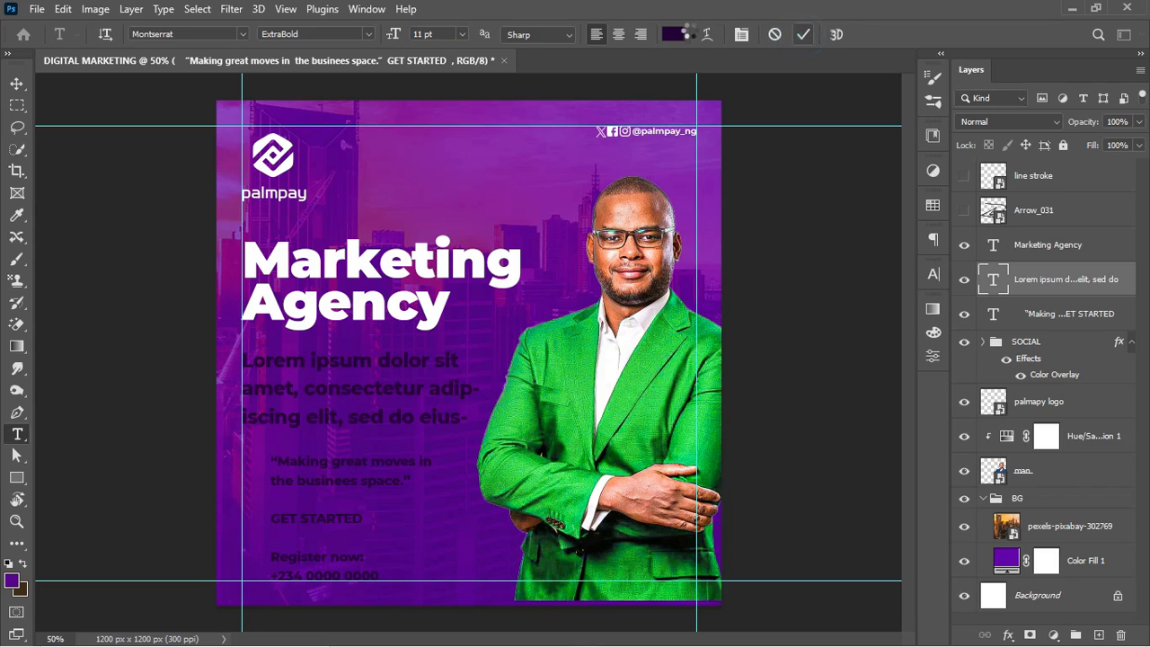
Change the lorem ipsum paragraph's text color to near-white (#fefdff).
{"action": "left_click", "coordinate": [673, 34]}
{"action": "type", "text": "ffffff"}
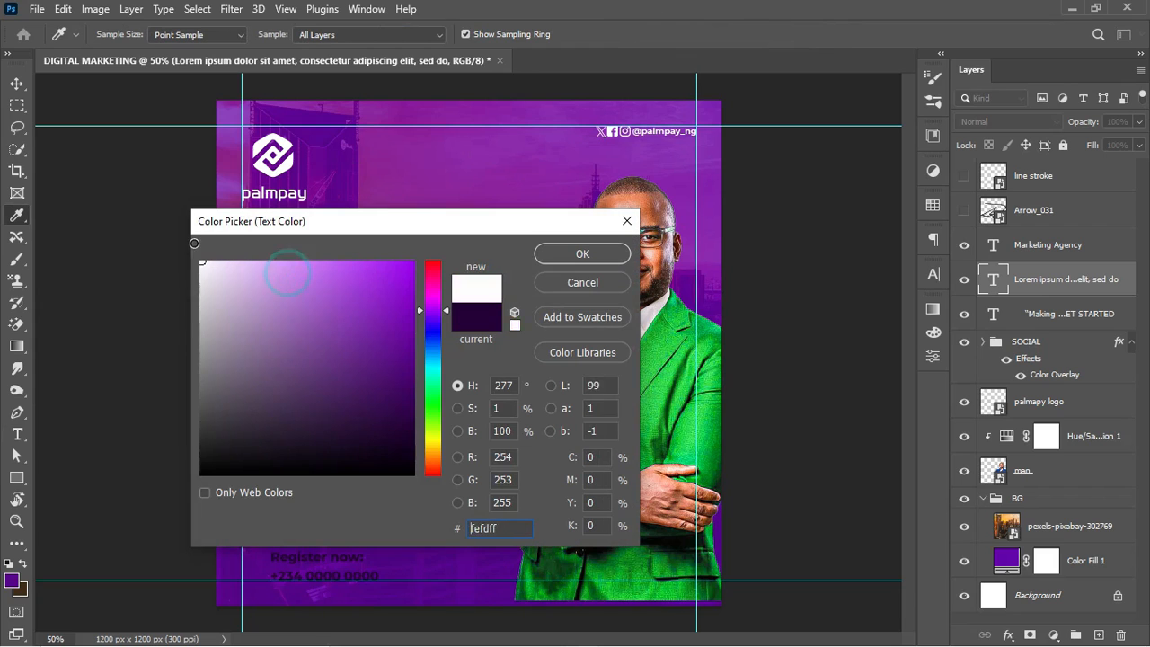
{"action": "left_click", "coordinate": [579, 255]}
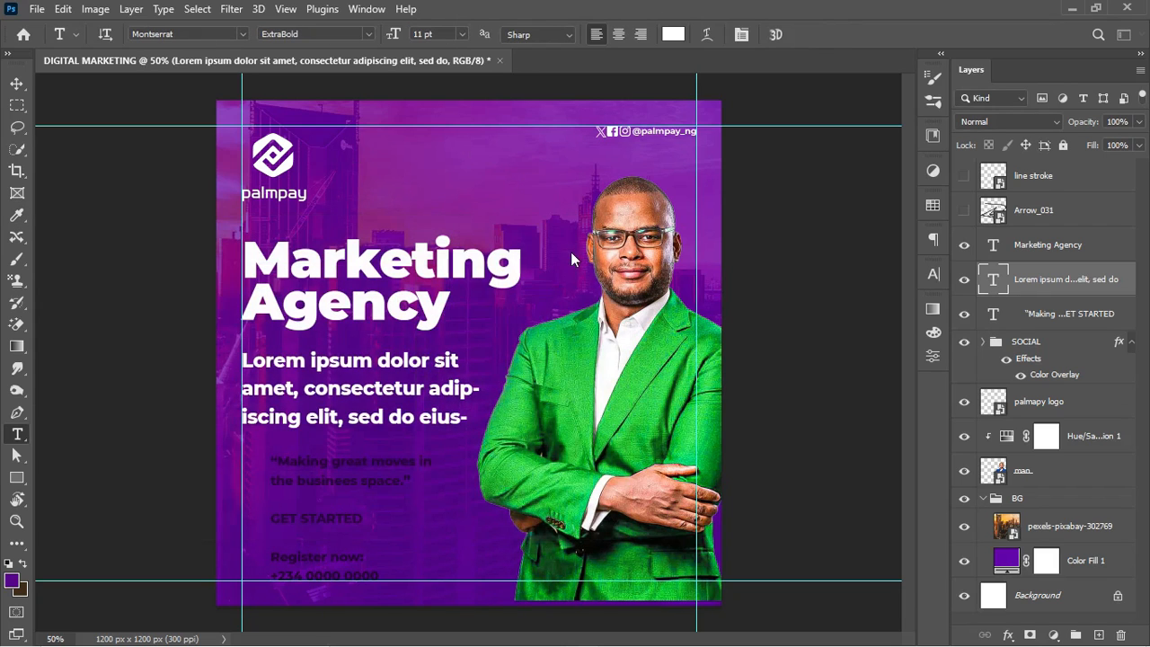
Format the lorem ipsum paragraph as Montserrat Regular at 5 pt with 6 pt leading.
{"action": "left_click", "coordinate": [933, 274]}
{"action": "left_click", "coordinate": [763, 319]}
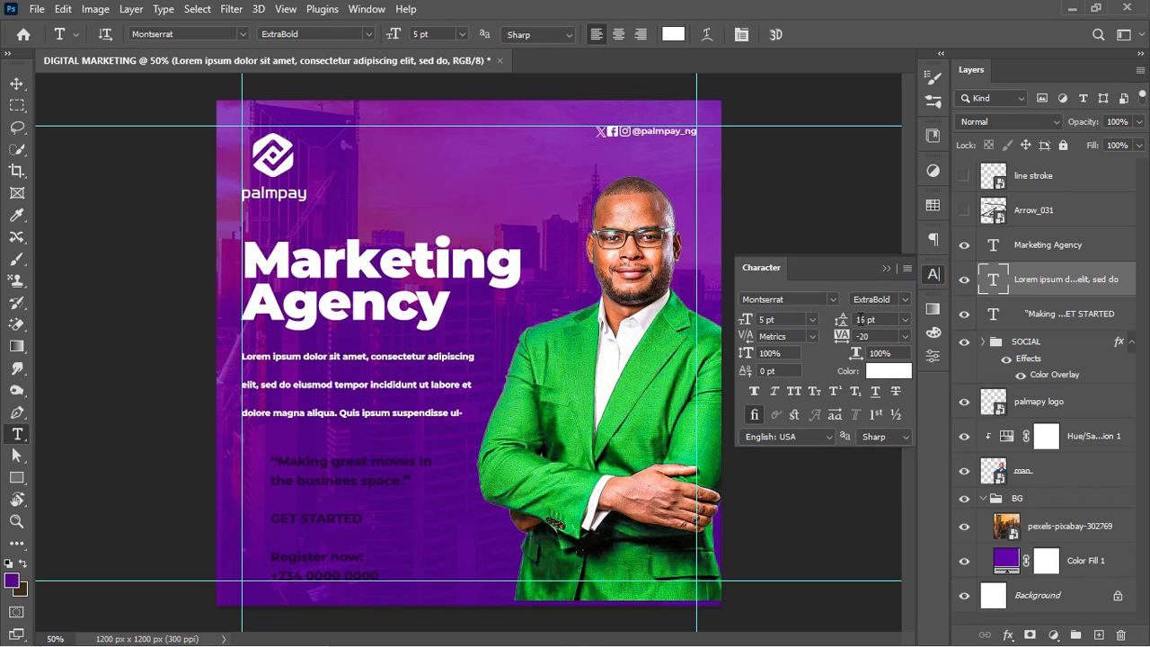
{"action": "left_click_drag", "start_coordinate": [843, 321], "coordinate": [838, 320]}
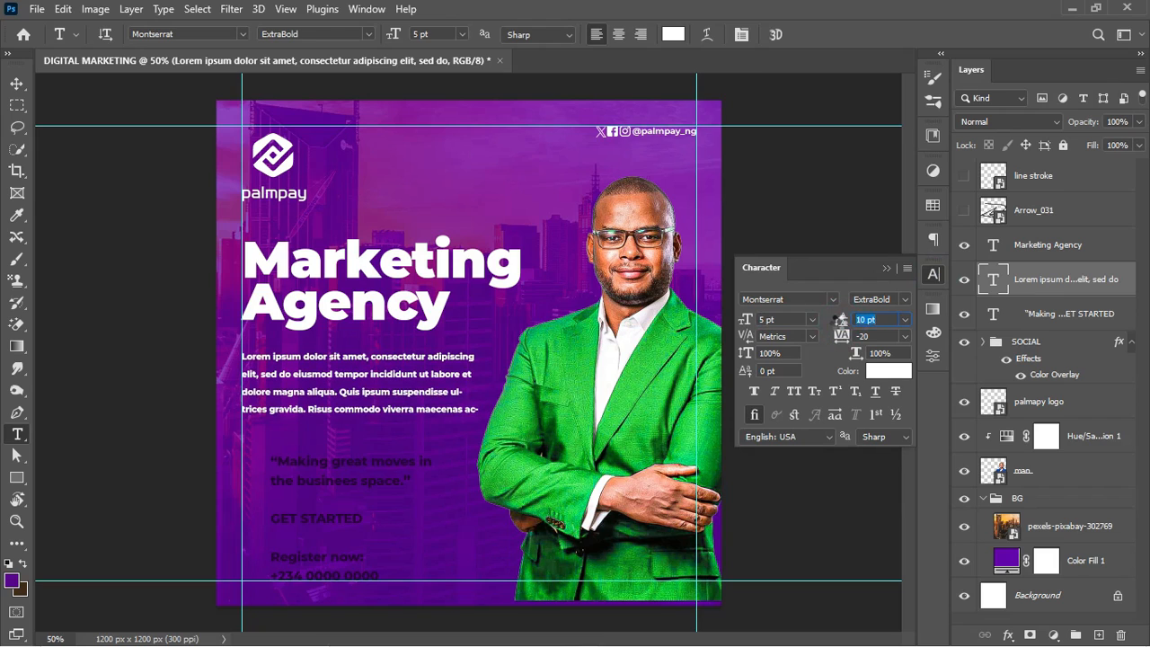
{"action": "left_click", "coordinate": [892, 298]}
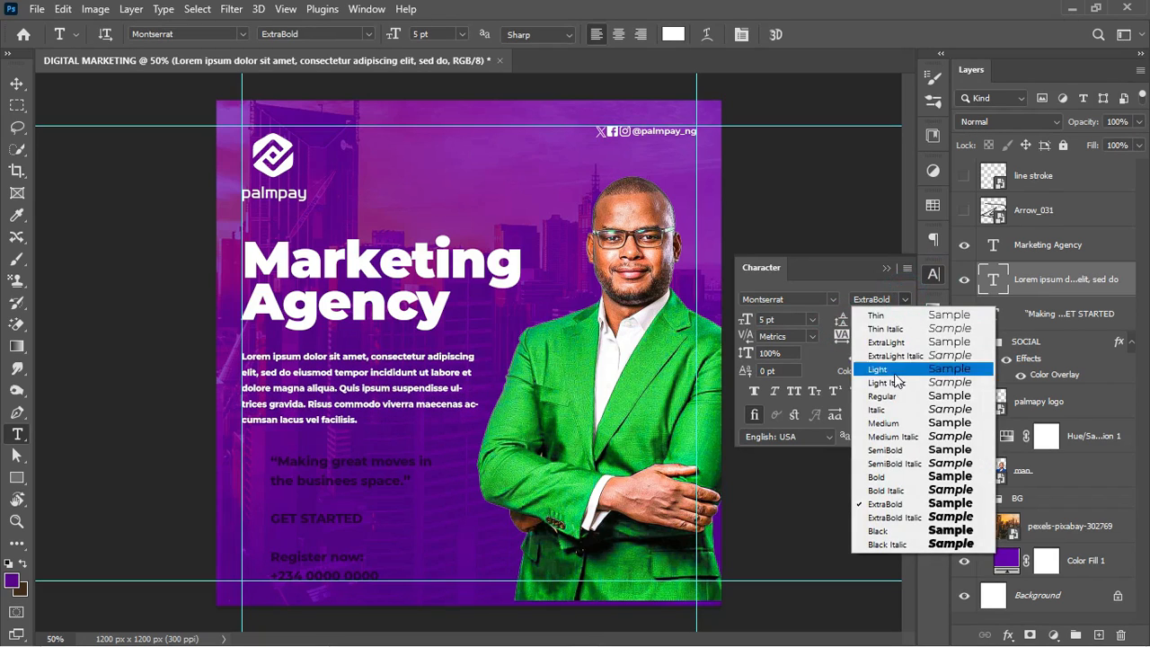
{"action": "left_click", "coordinate": [886, 395]}
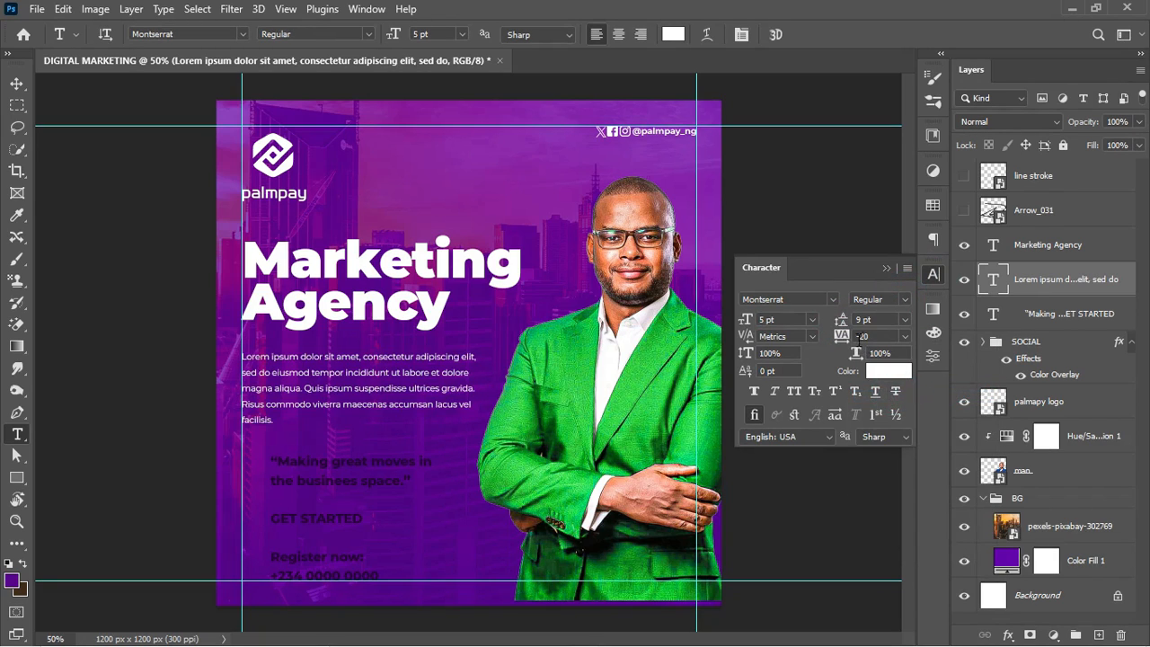
{"action": "left_click_drag", "start_coordinate": [841, 321], "coordinate": [841, 320]}
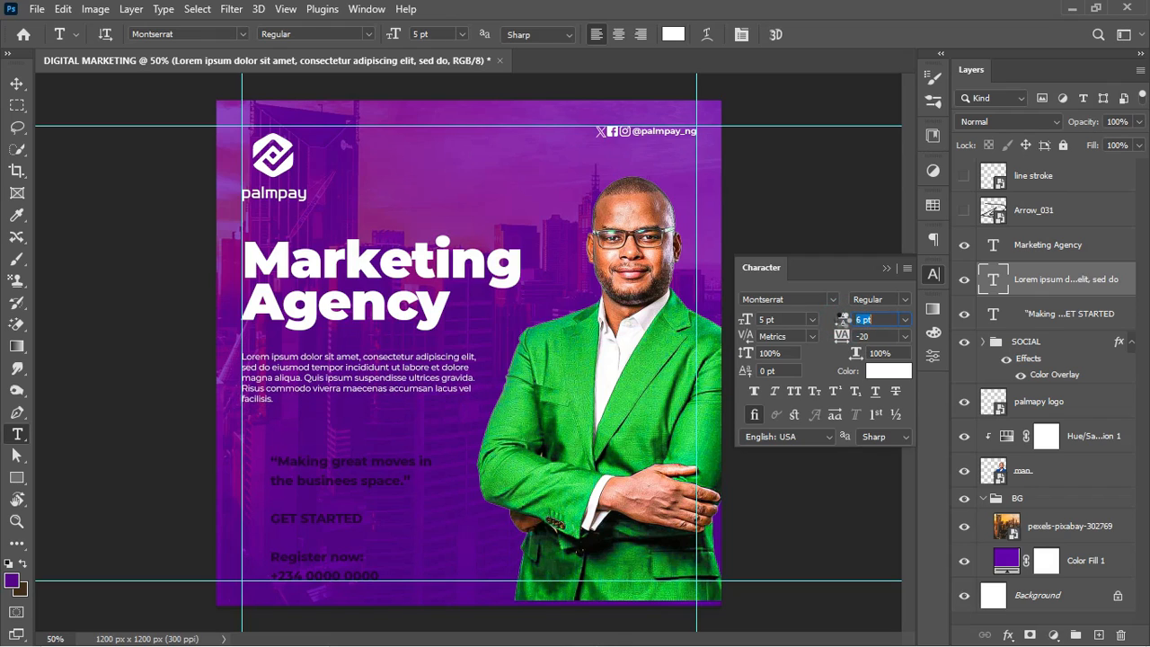
{"action": "left_click", "coordinate": [887, 268]}
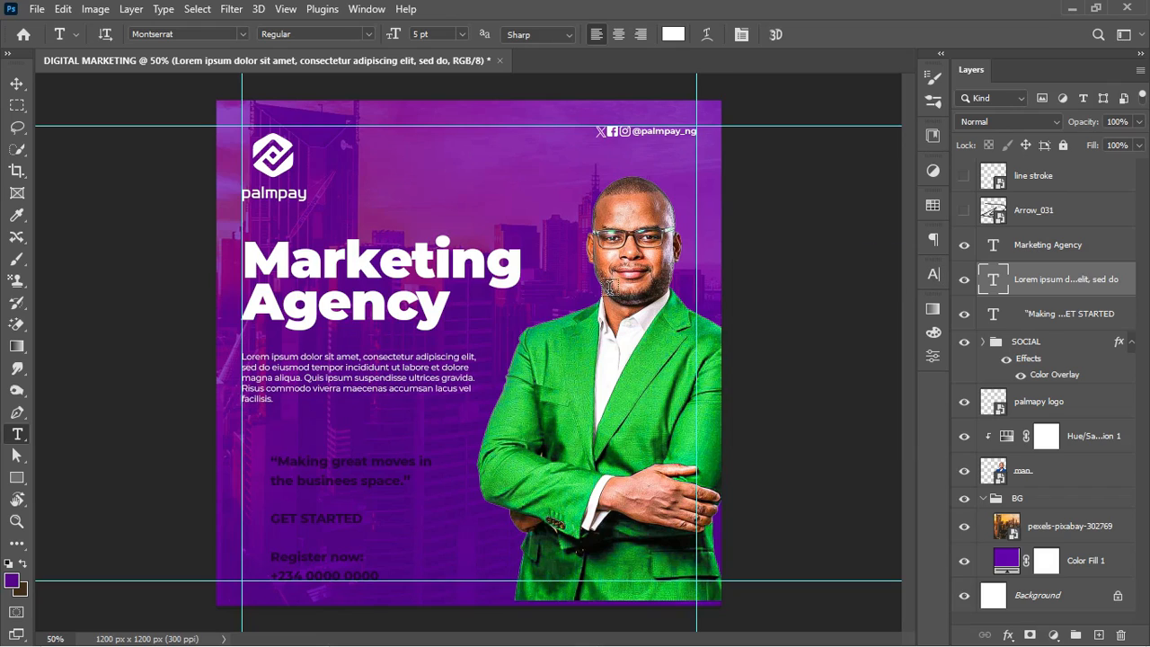
Widen the lorem ipsum text box to about 606 px and shorten it to fit three lines of text.
{"action": "key", "text": "ctrl+t"}
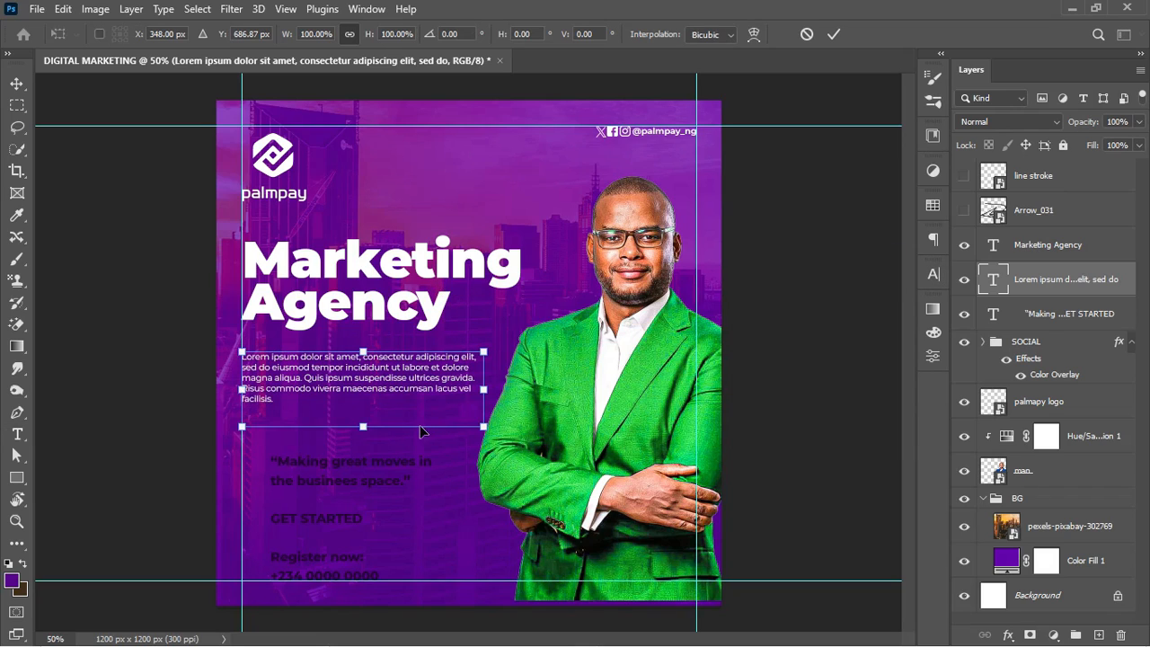
{"action": "key", "text": "Return"}
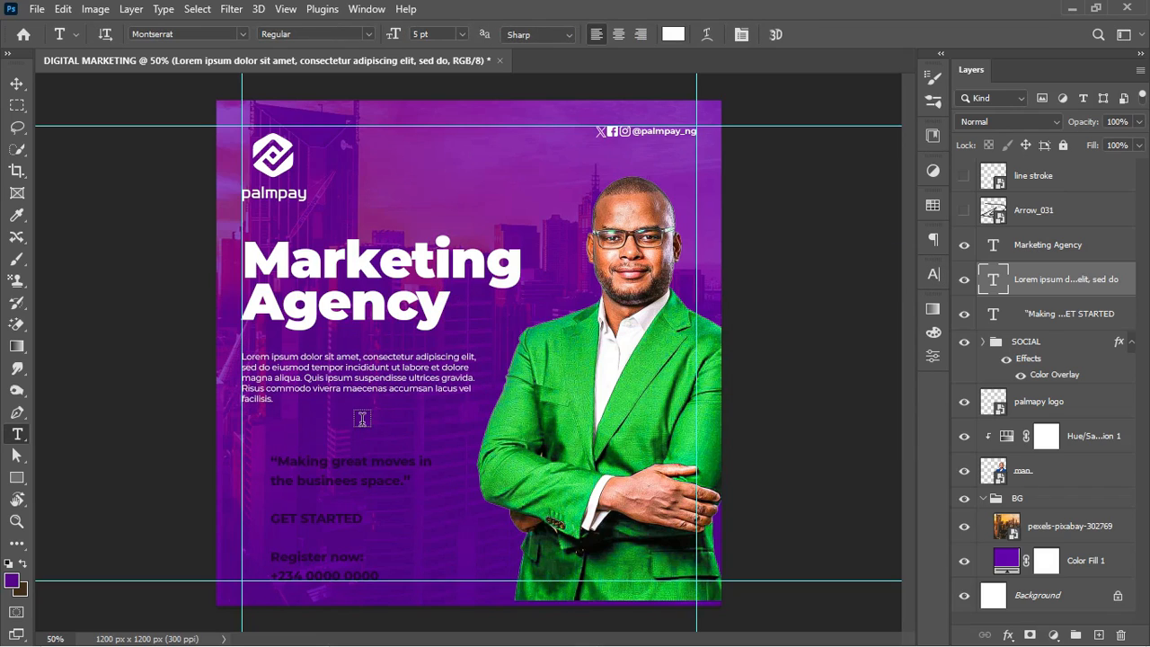
{"action": "left_click", "coordinate": [365, 388]}
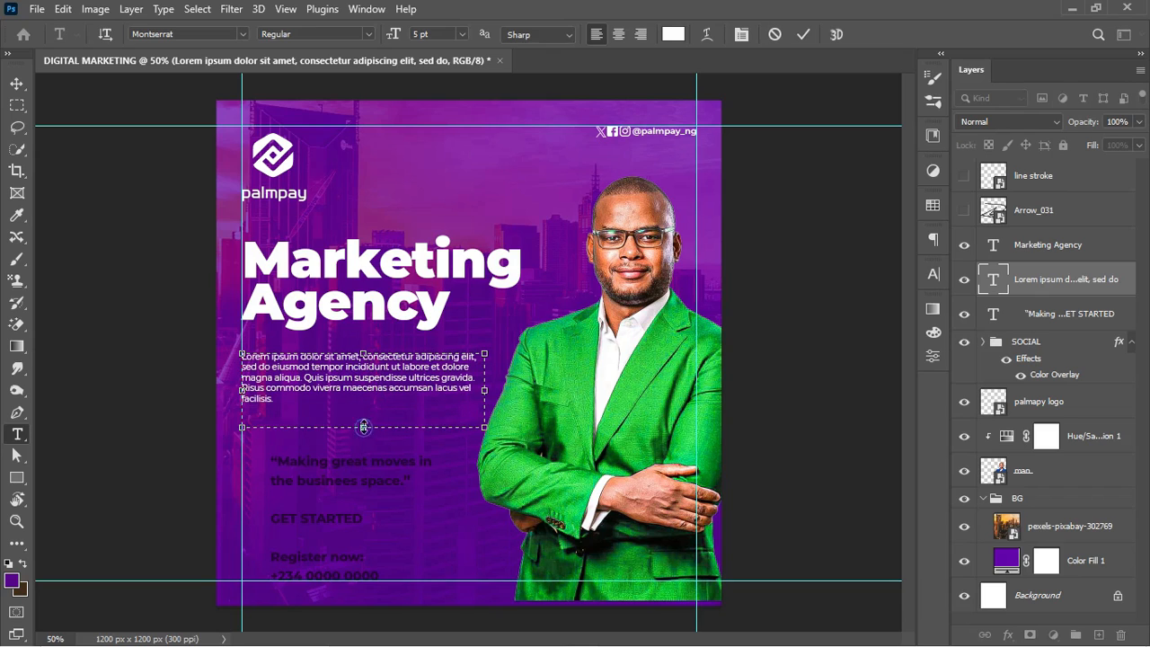
{"action": "left_click_drag", "start_coordinate": [362, 428], "coordinate": [364, 405]}
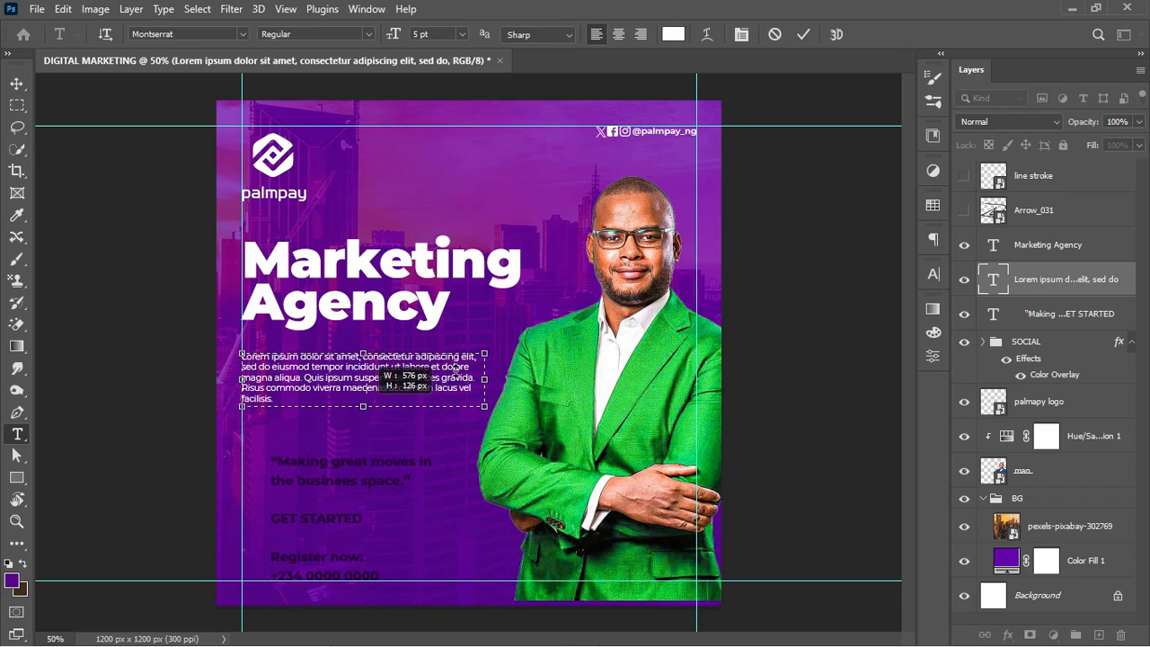
{"action": "left_click_drag", "start_coordinate": [484, 378], "coordinate": [496, 379]}
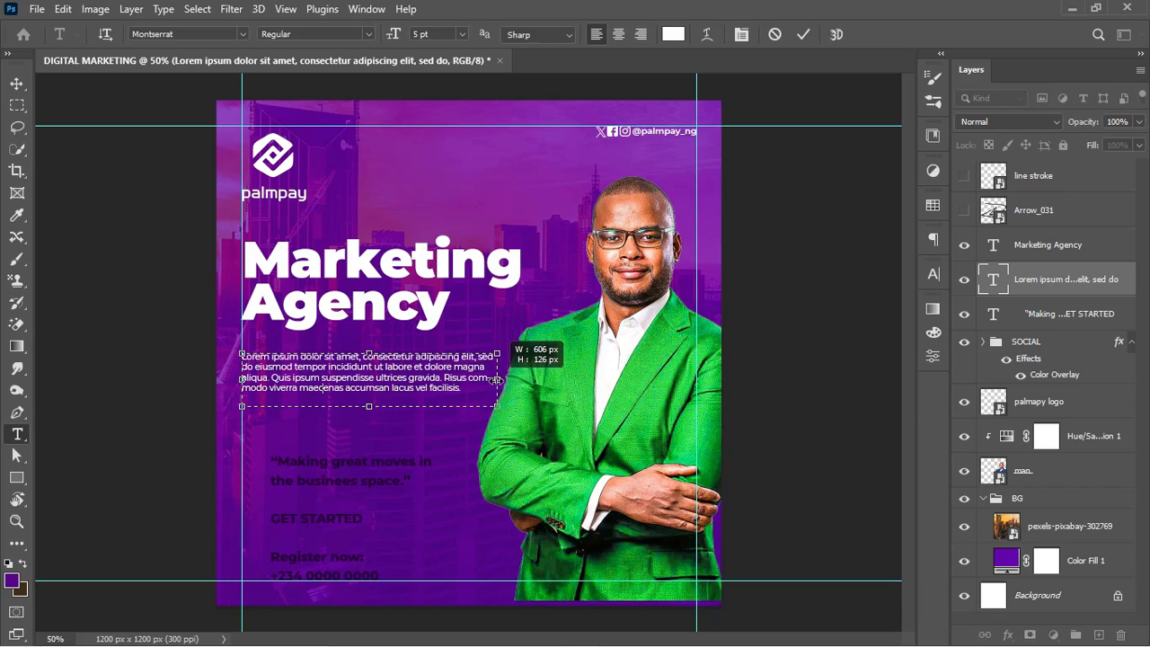
{"action": "left_click_drag", "start_coordinate": [368, 406], "coordinate": [370, 400]}
{"action": "left_click", "coordinate": [803, 34]}
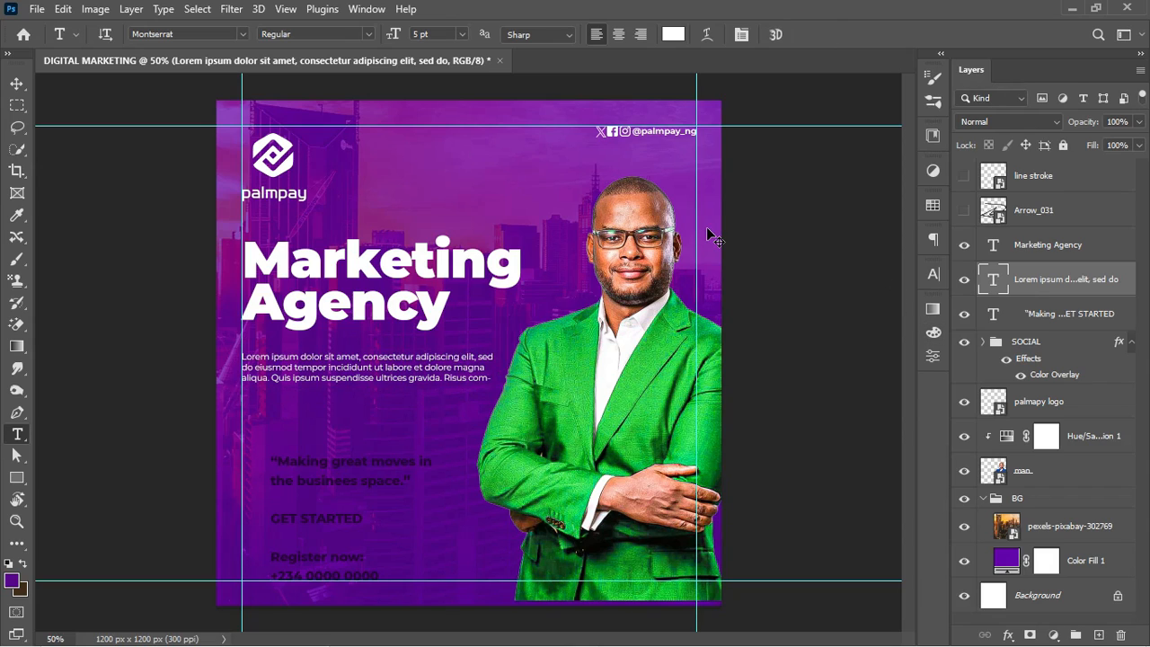
Move the lorem ipsum paragraph up directly beneath the heading and select the Marketing Agency layer.
{"action": "key", "text": "v"}
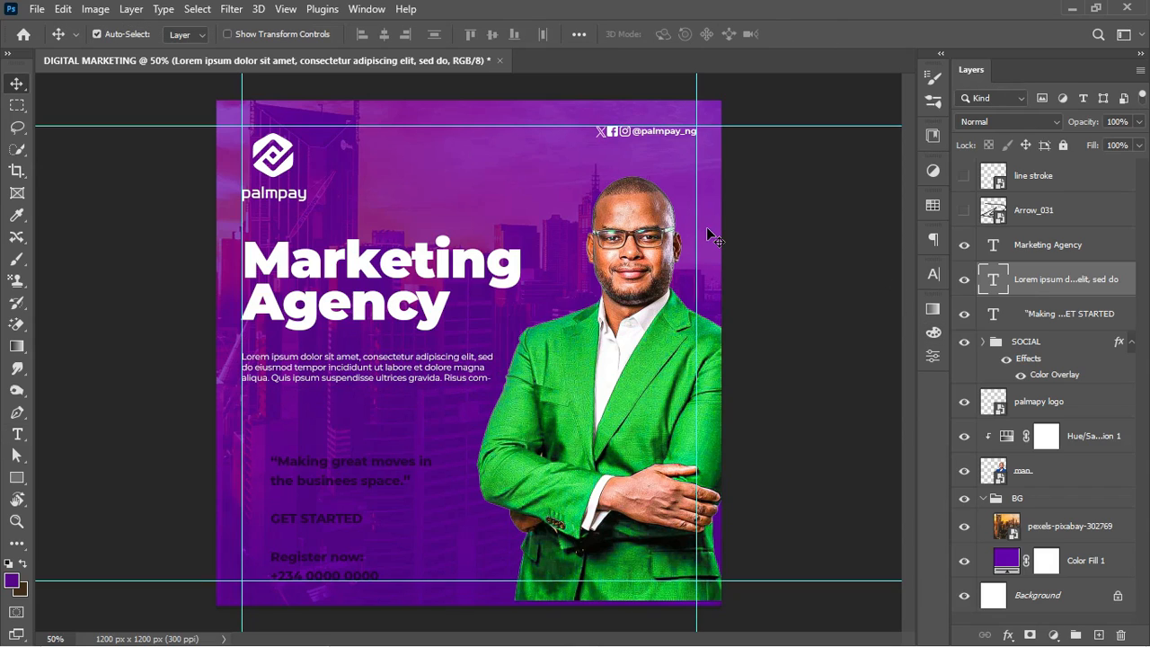
{"action": "left_click_drag", "start_coordinate": [429, 372], "coordinate": [430, 355]}
{"action": "left_click", "coordinate": [1047, 245], "text": "shift"}
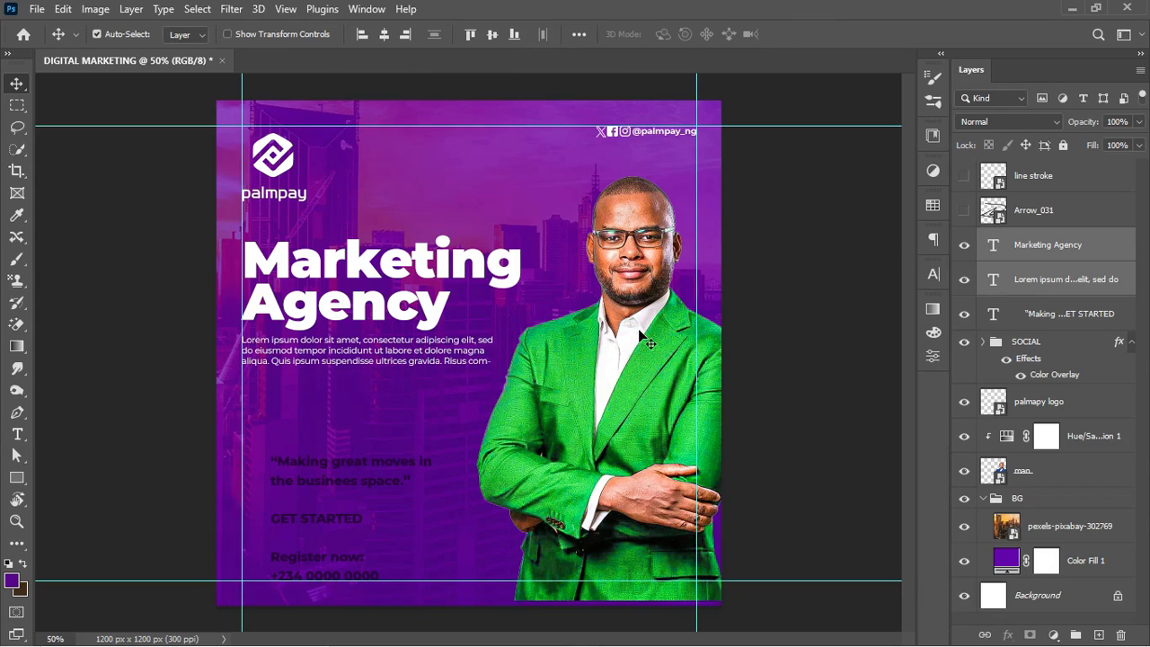
{"action": "left_click", "coordinate": [382, 463]}
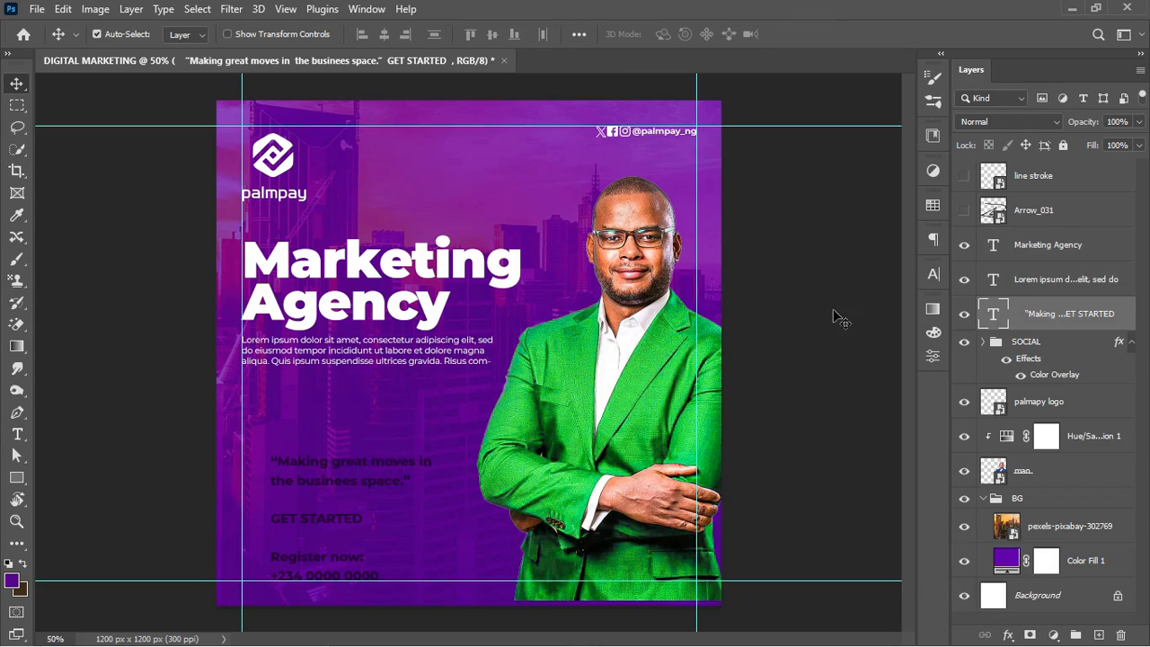
{"action": "left_click", "coordinate": [1069, 246]}
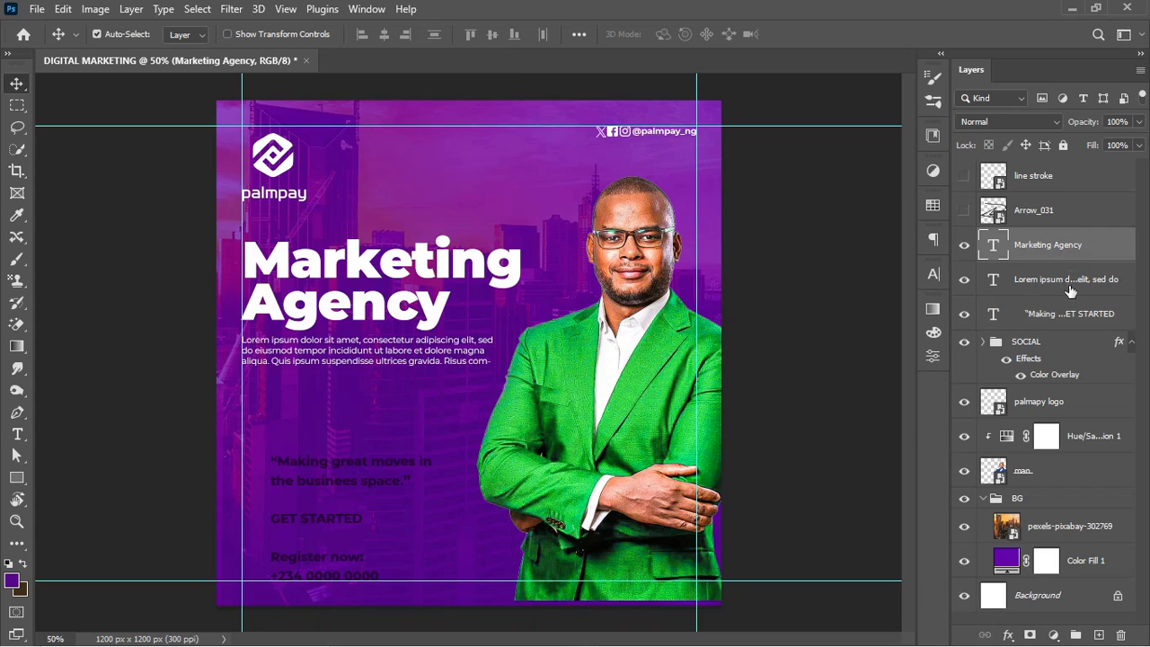
Scale the Marketing Agency heading and the lorem ipsum paragraph up together to about 111%.
{"action": "left_click", "coordinate": [1069, 288], "text": "shift"}
{"action": "key", "text": "ctrl+t"}
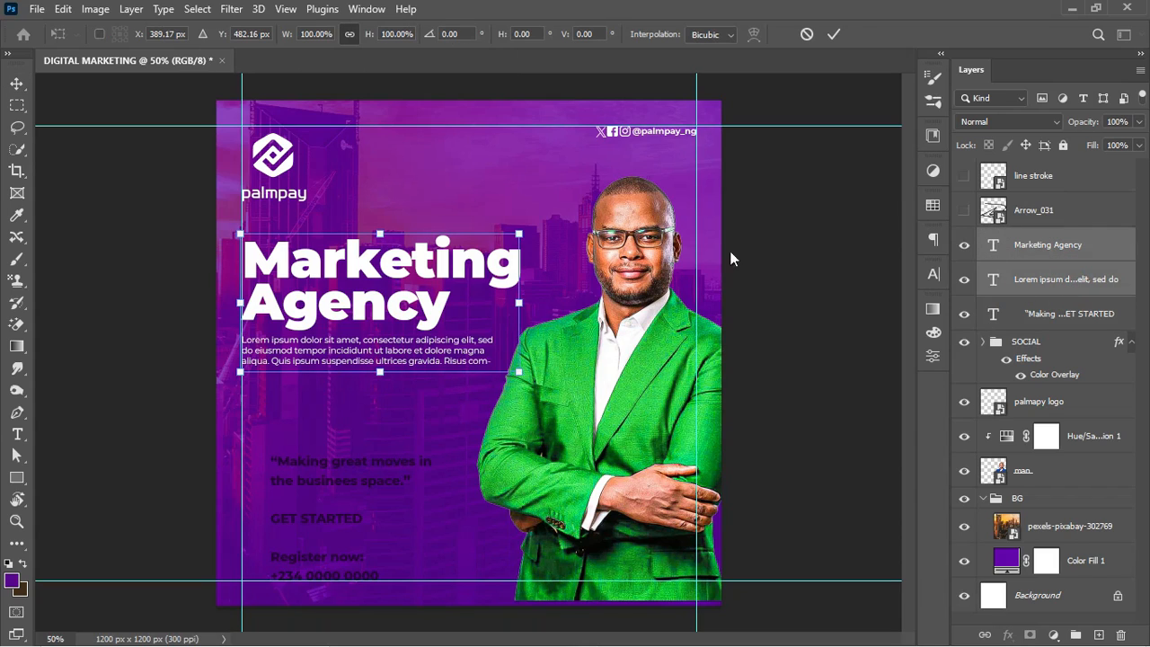
{"action": "left_click_drag", "start_coordinate": [521, 373], "coordinate": [554, 390]}
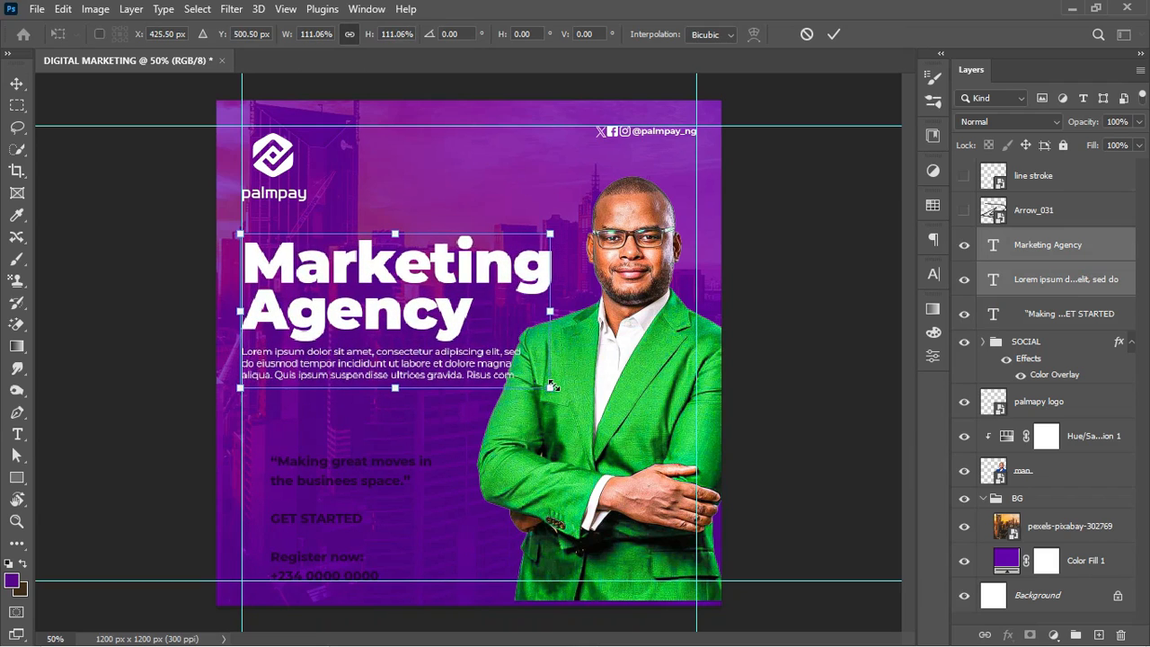
{"action": "key", "text": "Return"}
Narrow the lorem ipsum text box to about 577 px and deepen it to fit all five lines of text.
{"action": "key", "text": "t"}
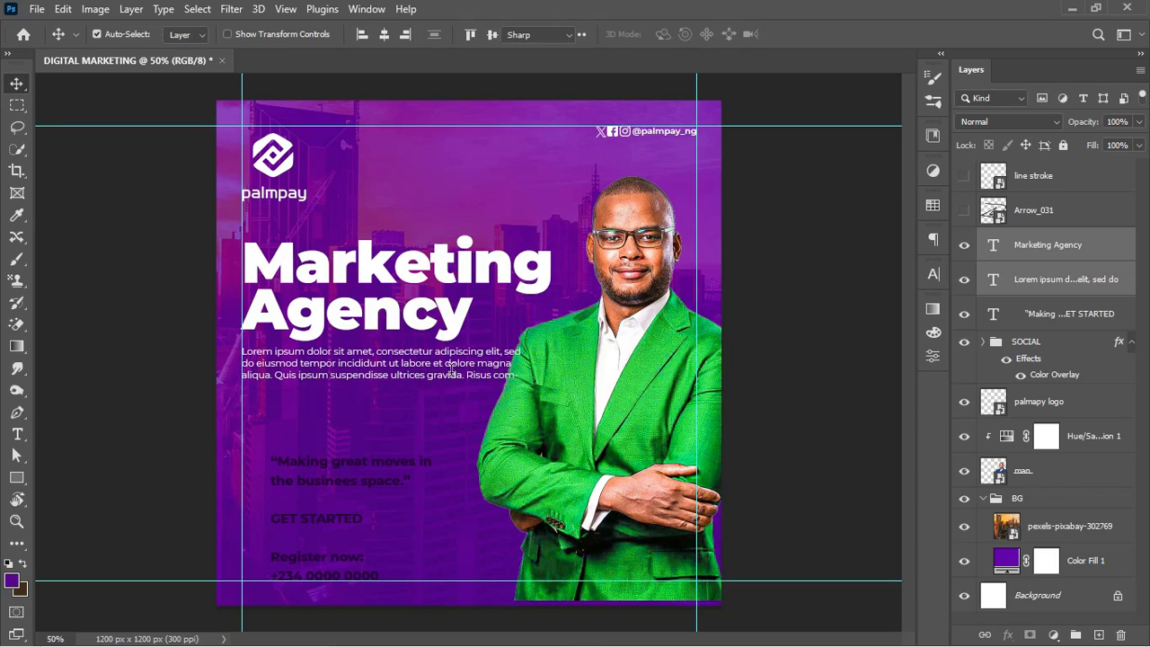
{"action": "left_click", "coordinate": [467, 361]}
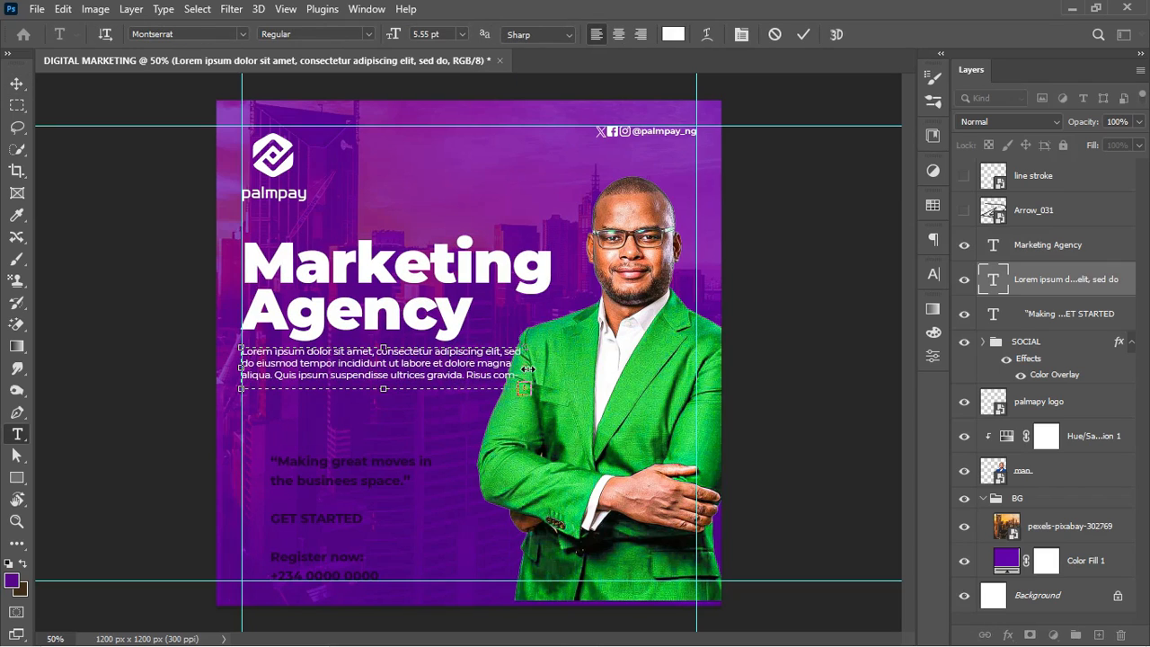
{"action": "left_click_drag", "start_coordinate": [525, 368], "coordinate": [484, 387]}
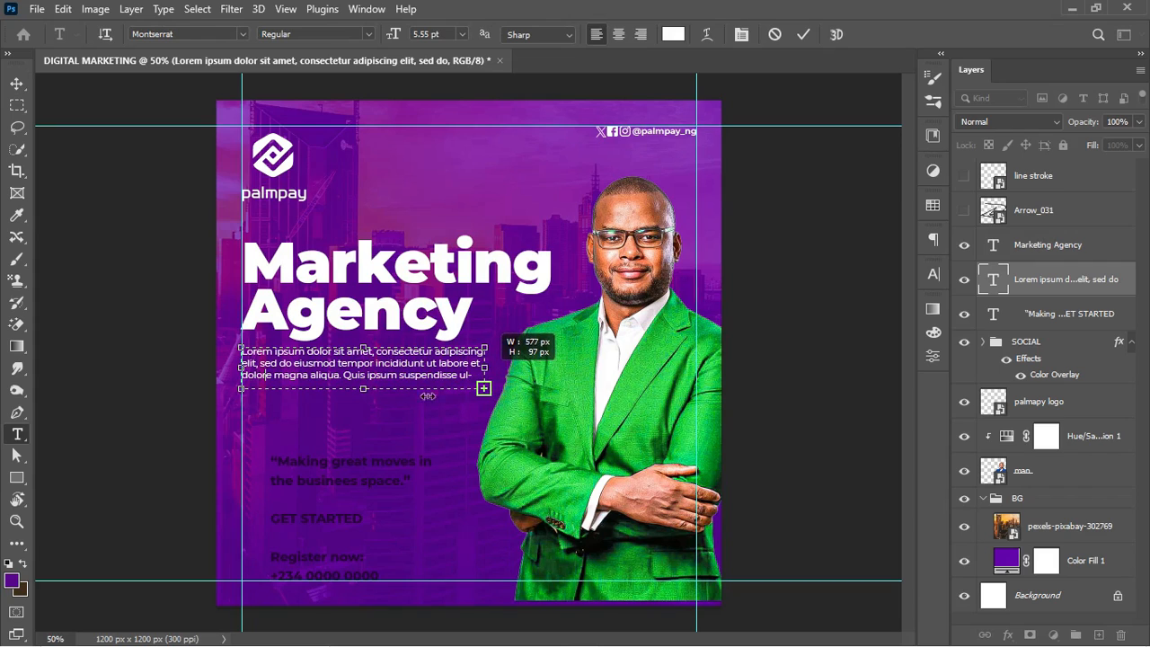
{"action": "left_click_drag", "start_coordinate": [363, 387], "coordinate": [365, 407]}
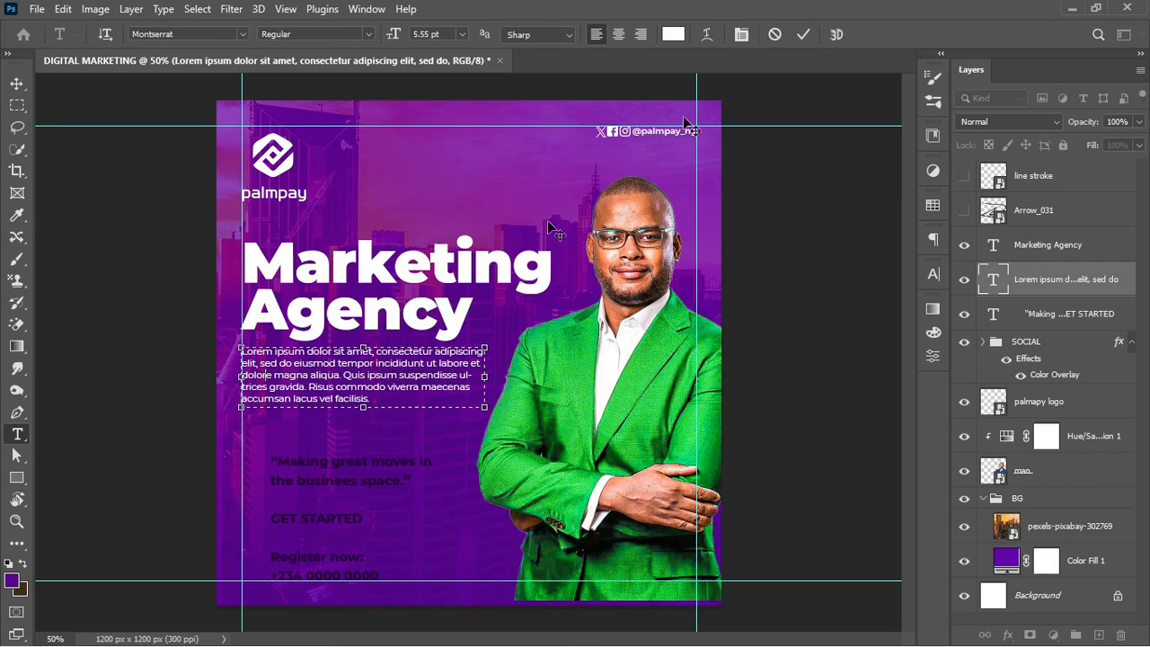
{"action": "left_click", "coordinate": [805, 34]}
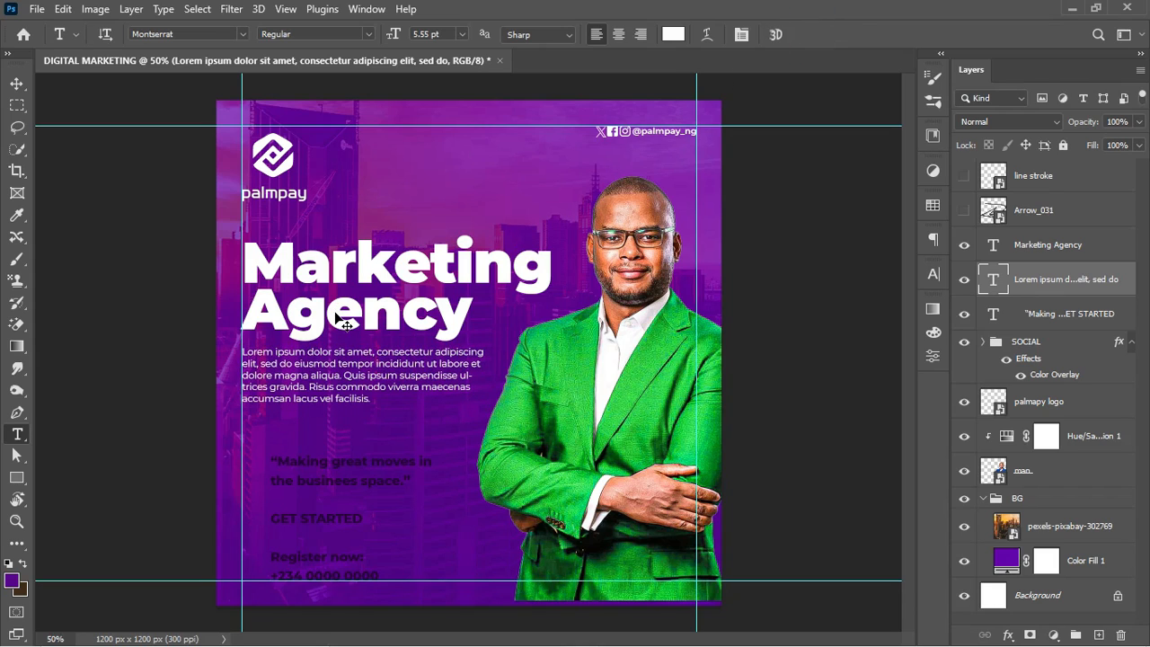
Cut the quote “Making great moves in the businees space.” out of the copy block and place it in its own text layer.
{"action": "key", "text": "ctrl+semicolon"}
{"action": "key", "text": "ctrl+semicolon"}
{"action": "left_click_drag", "start_coordinate": [273, 462], "coordinate": [434, 488]}
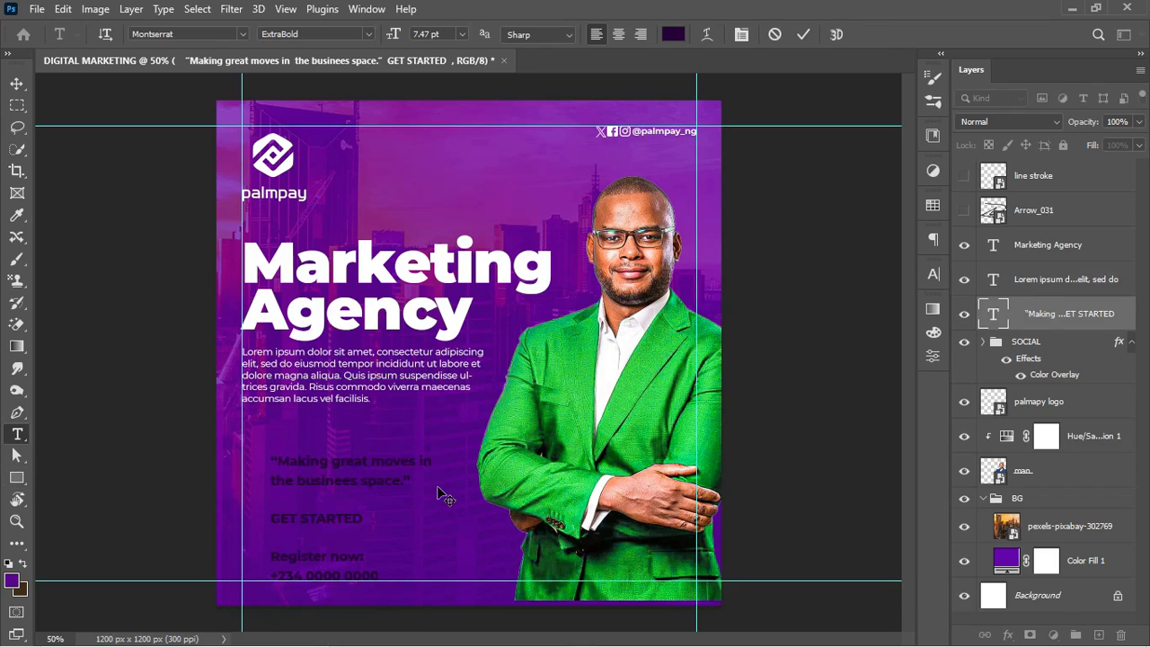
{"action": "key", "text": "BackSpace"}
{"action": "left_click", "coordinate": [412, 437]}
{"action": "type", "text": "\"Making great moves in the businees space.\""}
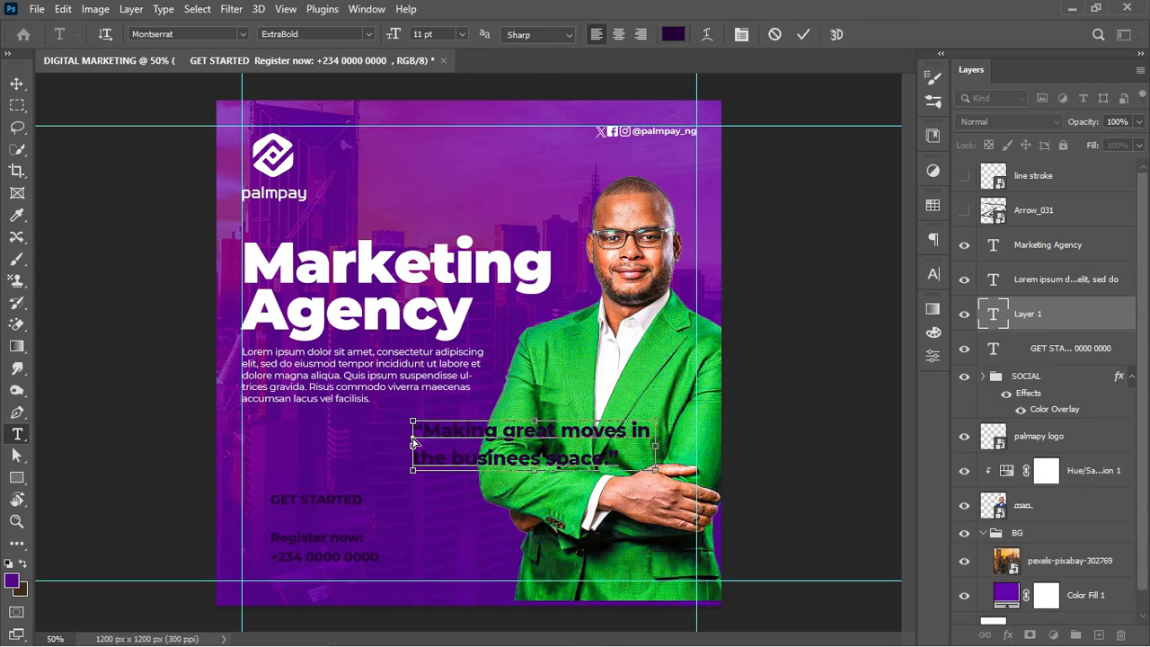
{"action": "key", "text": "ctrl+Return"}
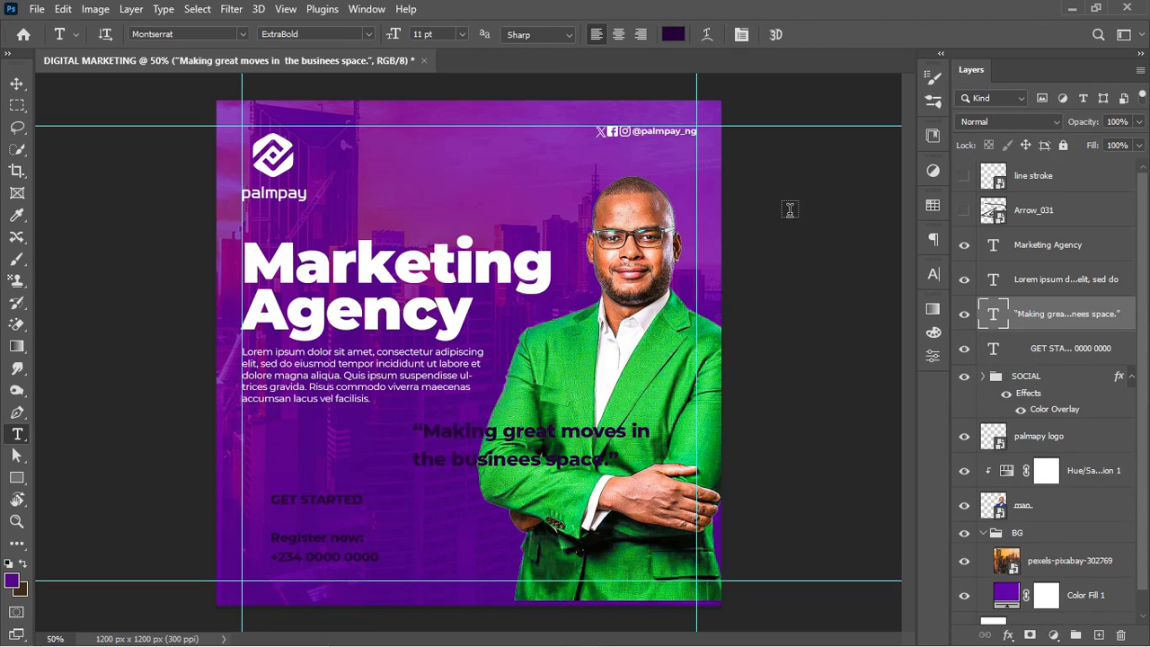
Recolor the quote near-white, shrink it to about 53% and place it beneath the lorem ipsum paragraph.
{"action": "left_click", "coordinate": [673, 33]}
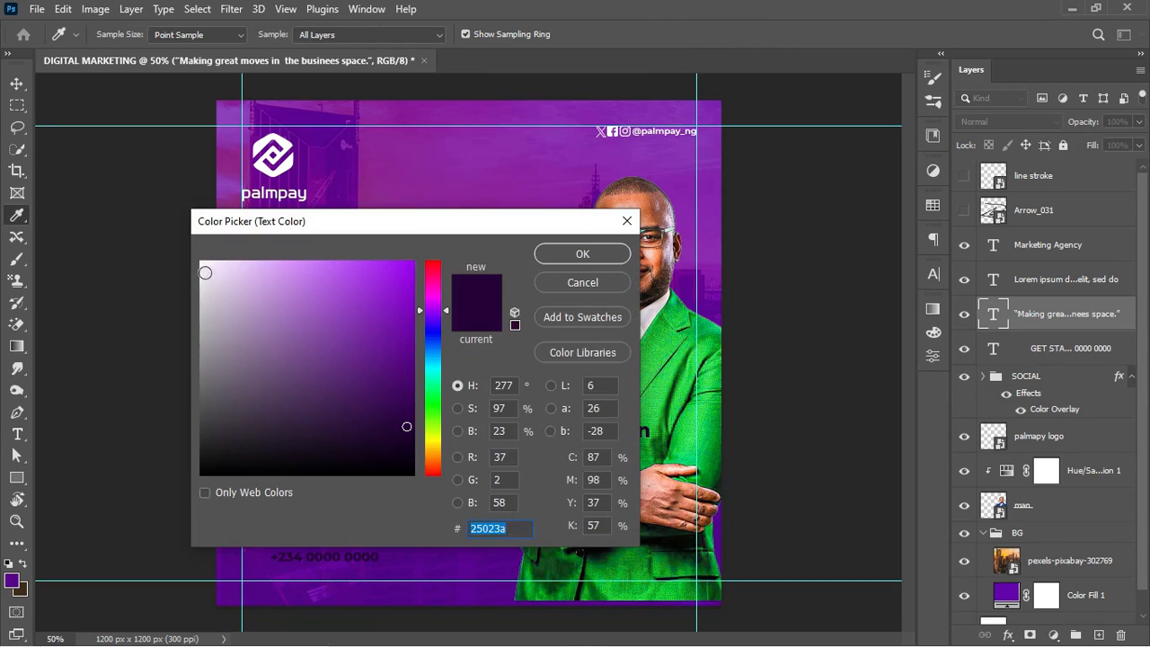
{"action": "left_click", "coordinate": [204, 272]}
{"action": "left_click", "coordinate": [582, 254]}
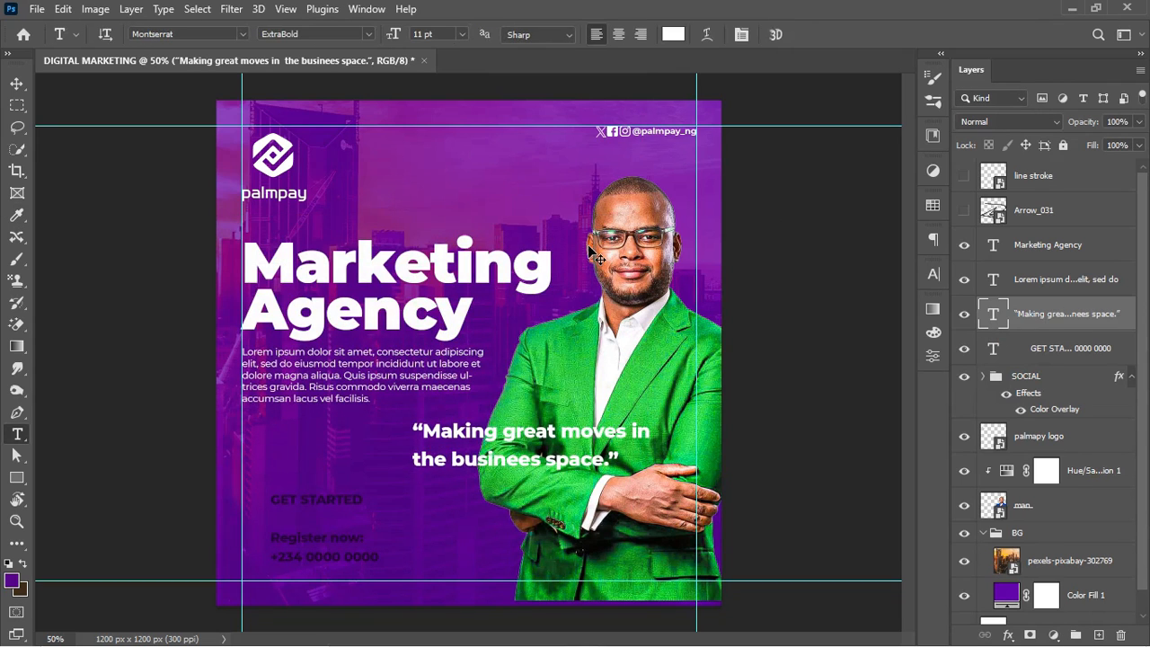
{"action": "key", "text": "ctrl+t"}
{"action": "left_click_drag", "start_coordinate": [649, 467], "coordinate": [378, 456]}
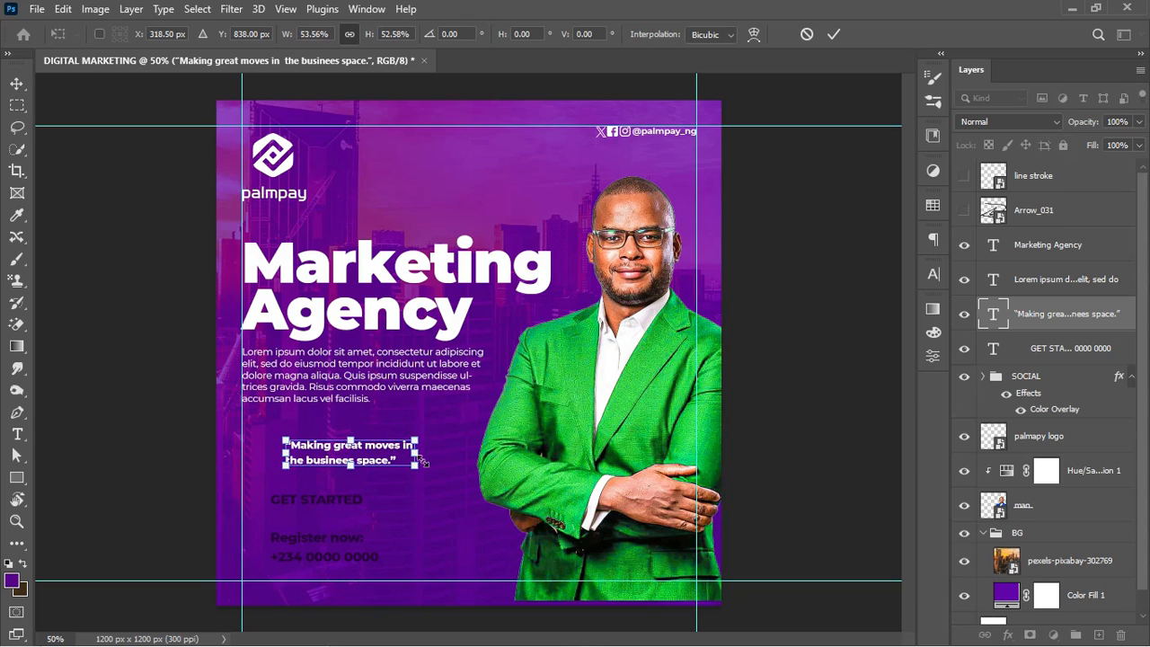
{"action": "key", "text": "Return"}
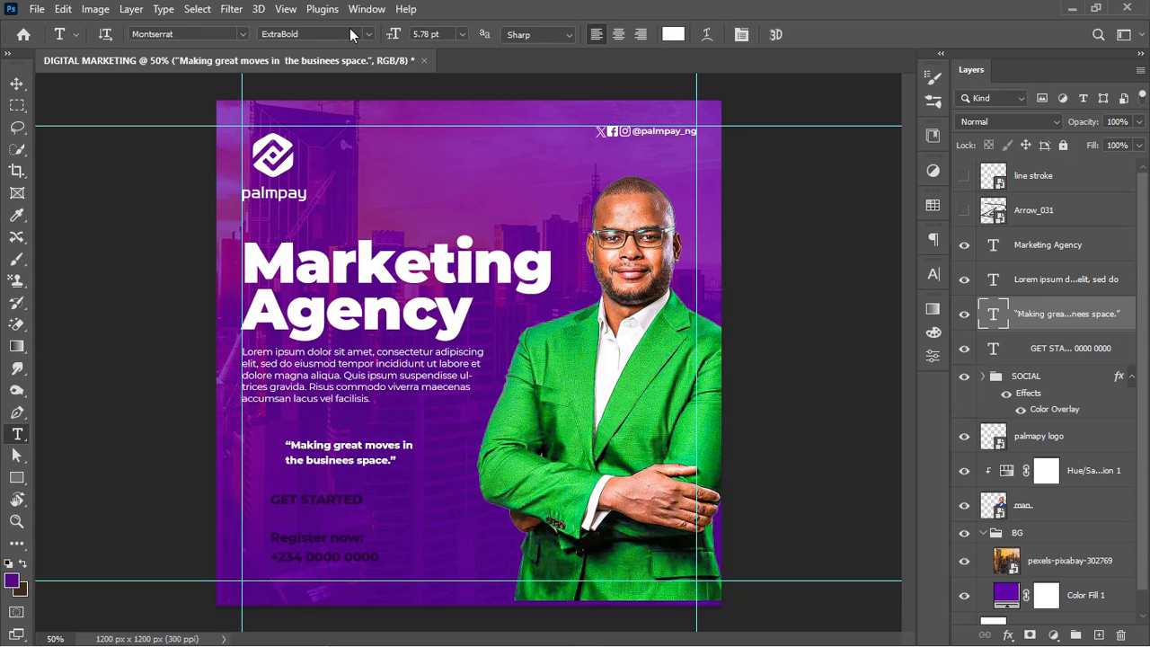
Format the quote as Montserrat SemiBold with 6 pt leading.
{"action": "left_click", "coordinate": [366, 34]}
{"action": "left_click", "coordinate": [327, 192]}
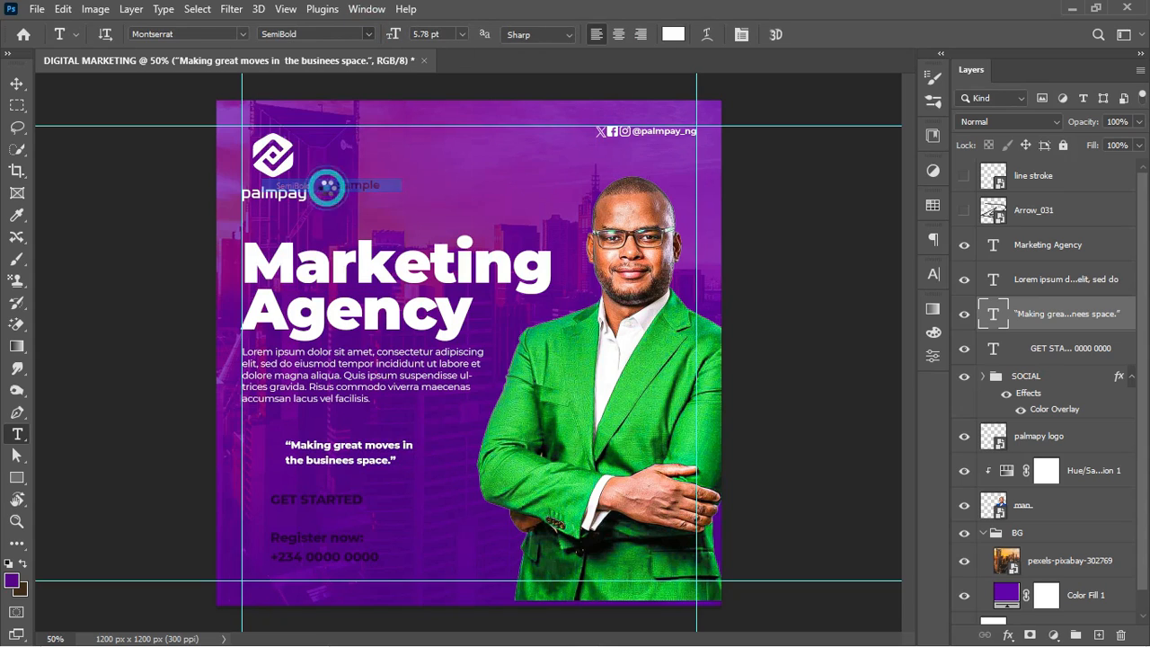
{"action": "left_click", "coordinate": [934, 274]}
{"action": "left_click_drag", "start_coordinate": [846, 321], "coordinate": [845, 317]}
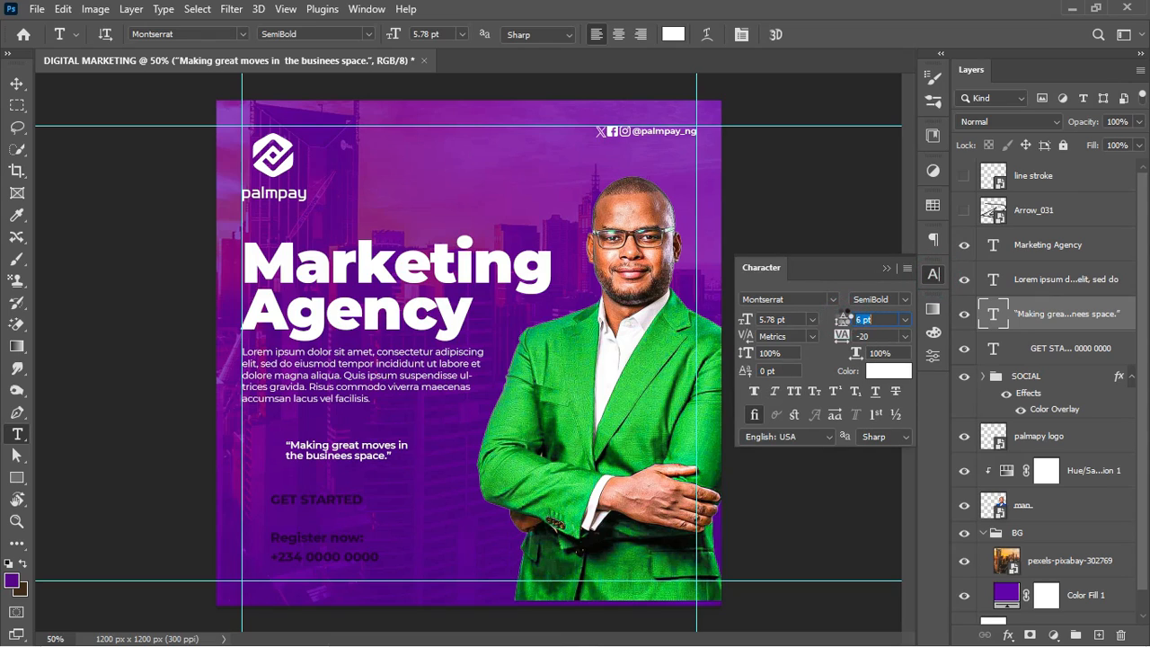
{"action": "left_click", "coordinate": [888, 268]}
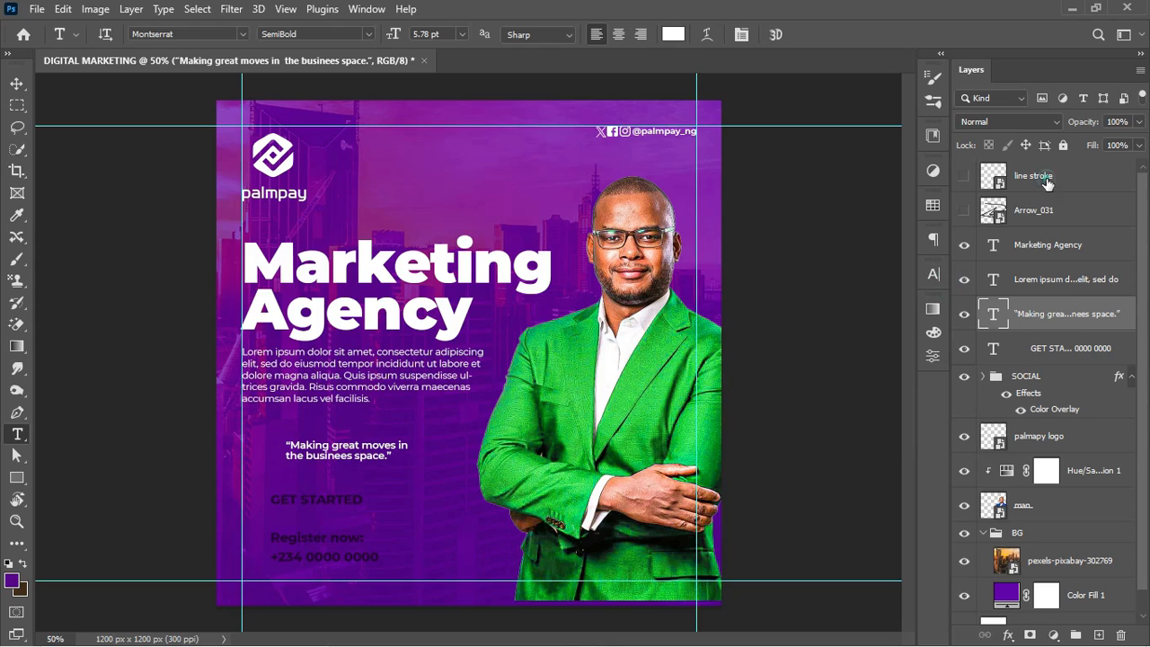
Show the line stroke layer directly above the quote layer and fit its hand-drawn ellipse around the quote.
{"action": "mouse_move", "coordinate": [1046, 182]}
{"action": "left_mouse_down"}
{"action": "mouse_move", "coordinate": [1042, 310]}
{"action": "mouse_move", "coordinate": [966, 313]}
{"action": "mouse_move", "coordinate": [972, 289]}
{"action": "left_mouse_up"}
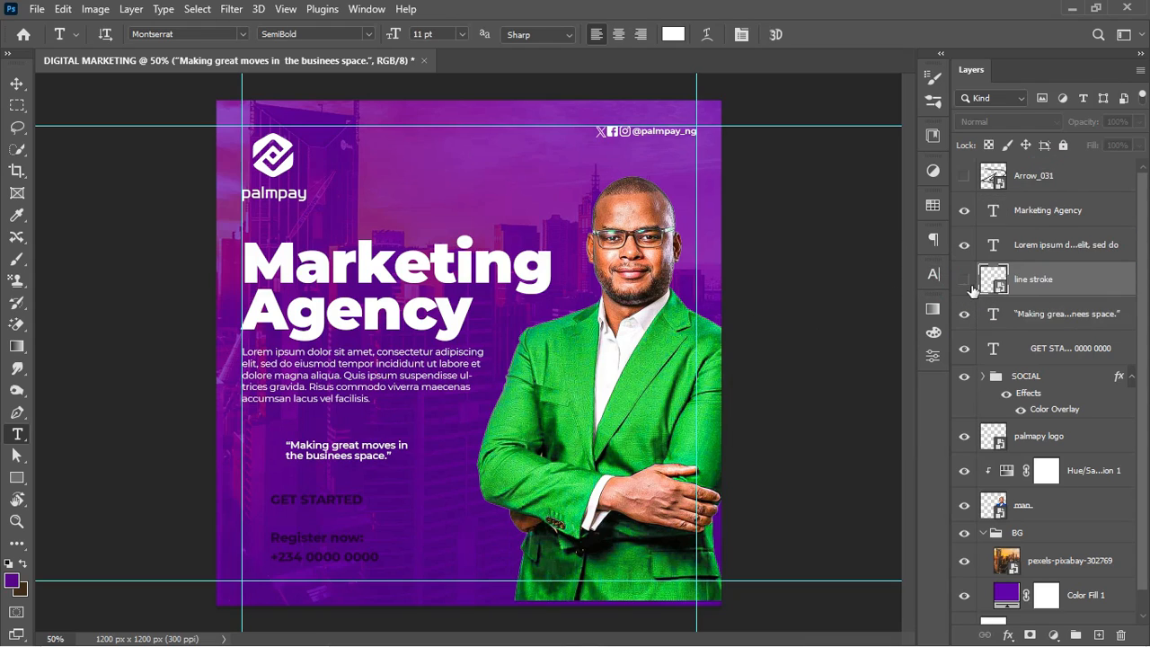
{"action": "left_click", "coordinate": [964, 281]}
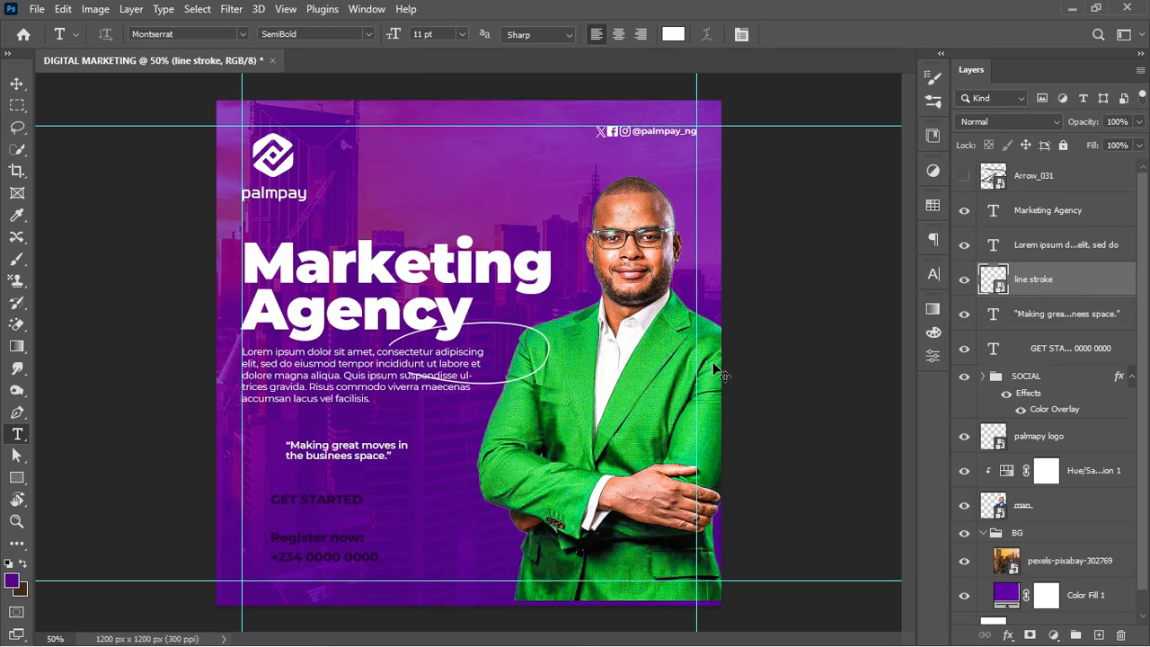
{"action": "key", "text": "ctrl+t"}
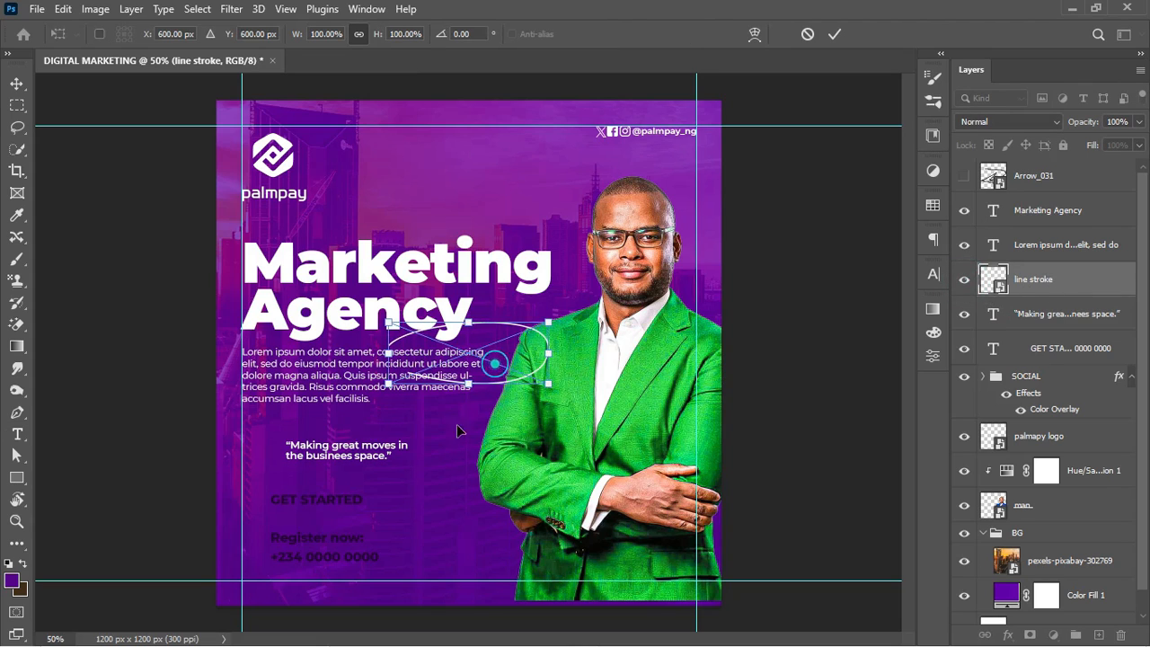
{"action": "mouse_move", "coordinate": [487, 373]}
{"action": "left_mouse_down"}
{"action": "mouse_move", "coordinate": [374, 460]}
{"action": "mouse_move", "coordinate": [418, 482]}
{"action": "left_mouse_up"}
{"action": "key", "text": "Return"}
{"action": "key", "text": "t"}
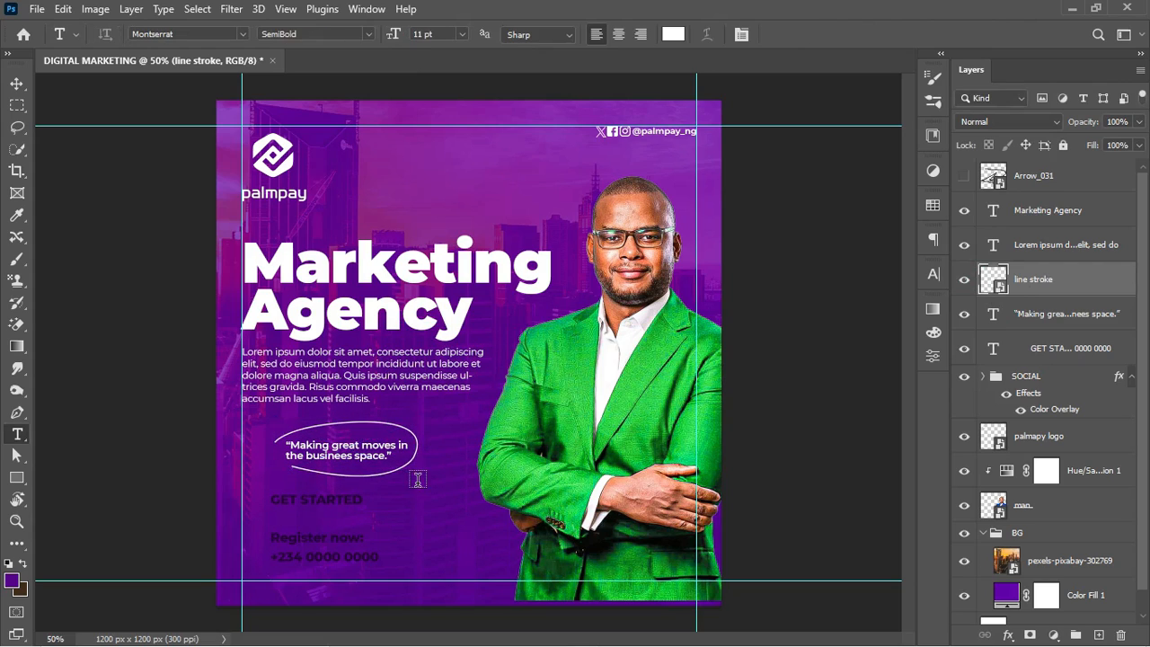
With the Pen tool in Shape mode, draw a curve above the line stroke layer, sweeping beneath the quote and up past the canvas's right edge.
{"action": "left_click", "coordinate": [18, 413]}
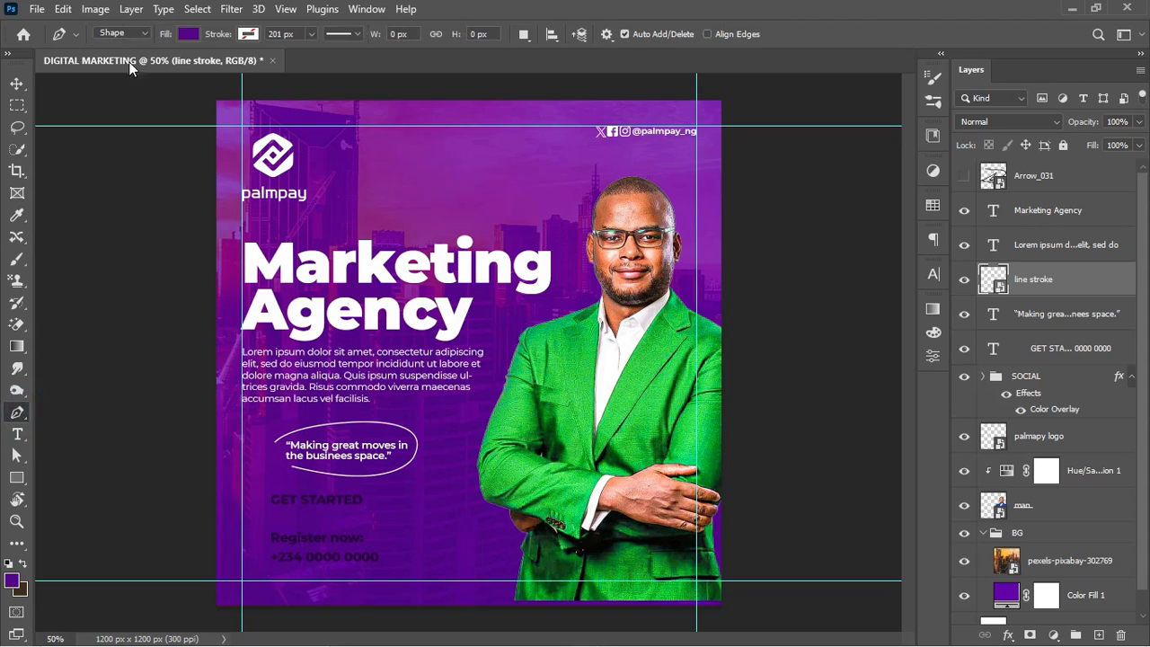
{"action": "left_click", "coordinate": [145, 34]}
{"action": "left_click", "coordinate": [134, 44]}
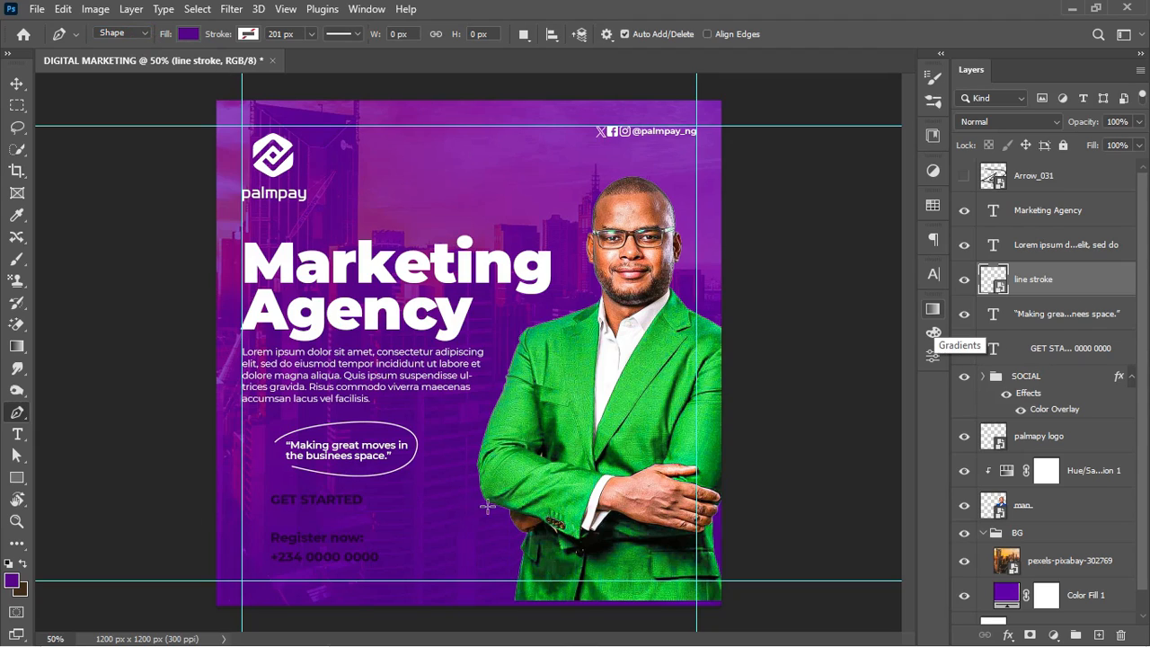
{"action": "left_click", "coordinate": [1073, 321]}
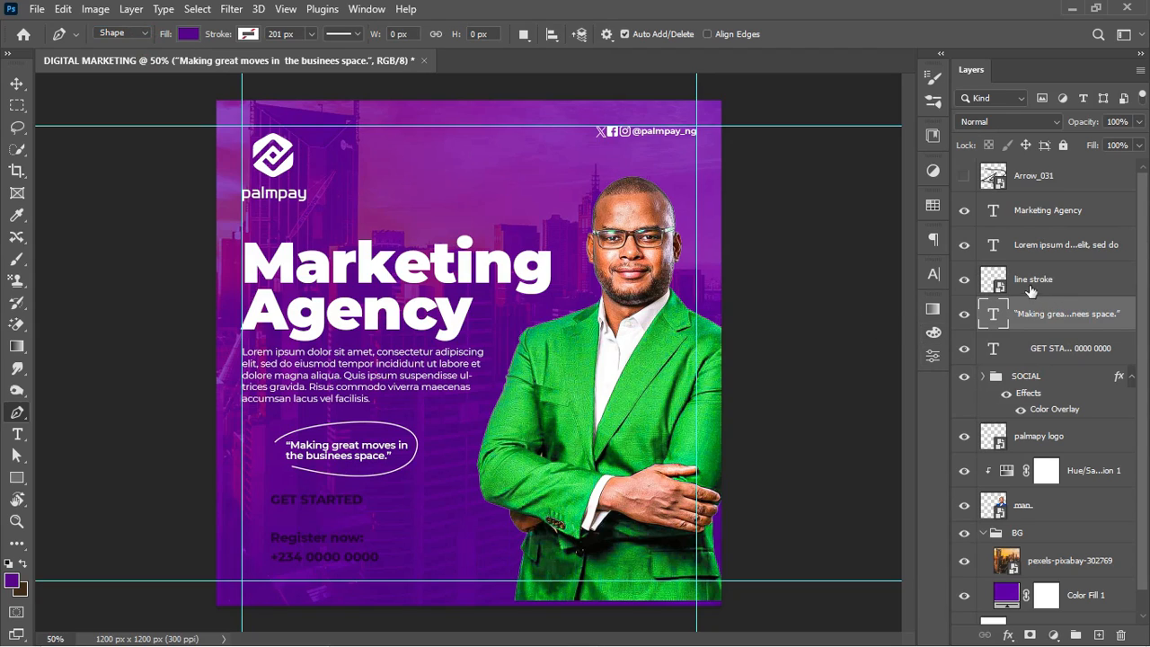
{"action": "left_click", "coordinate": [1052, 282]}
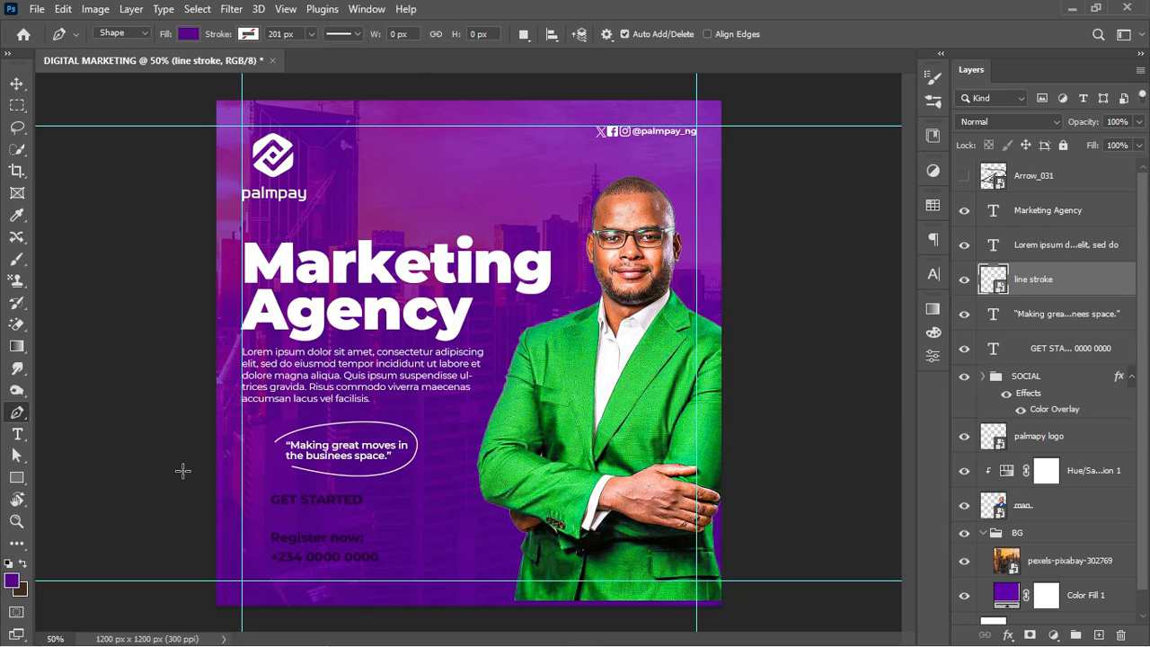
{"action": "left_click", "coordinate": [184, 473]}
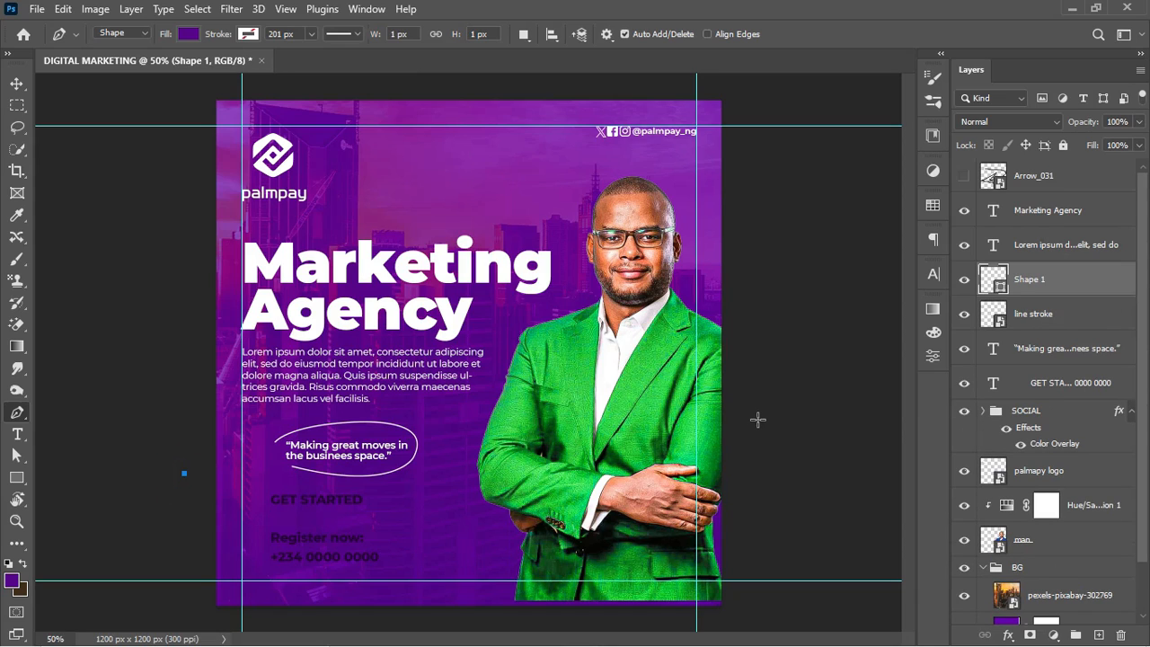
{"action": "left_click_drag", "start_coordinate": [755, 416], "coordinate": [892, 251]}
{"action": "left_click_drag", "start_coordinate": [756, 416], "coordinate": [765, 373]}
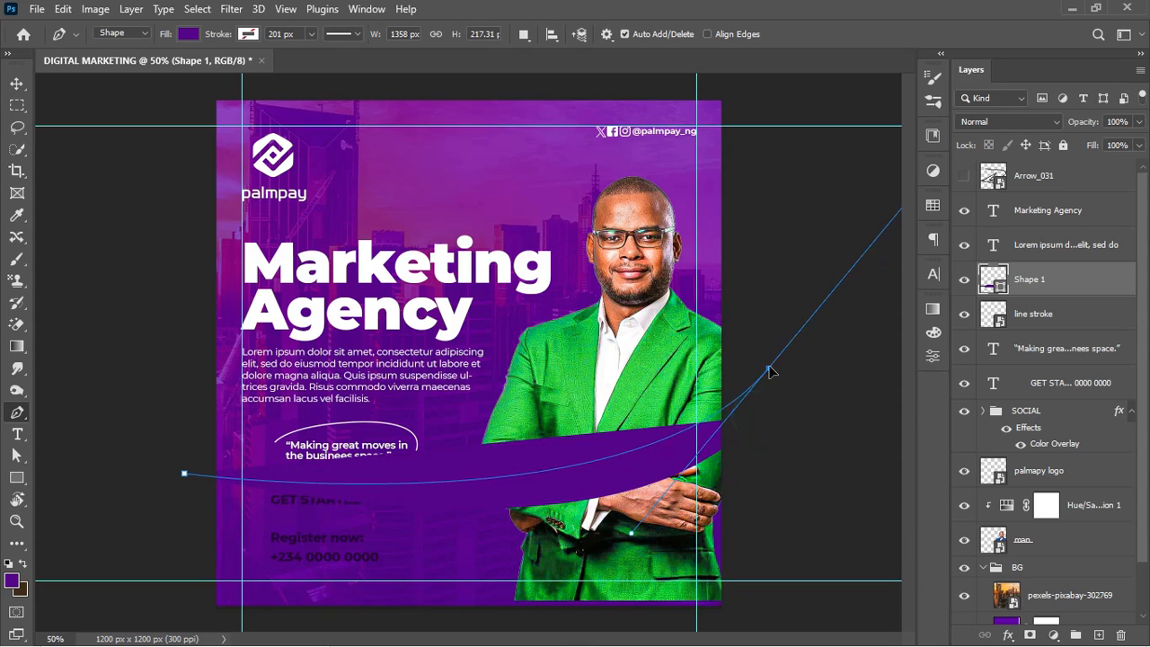
{"action": "left_click_drag", "start_coordinate": [631, 533], "coordinate": [612, 567]}
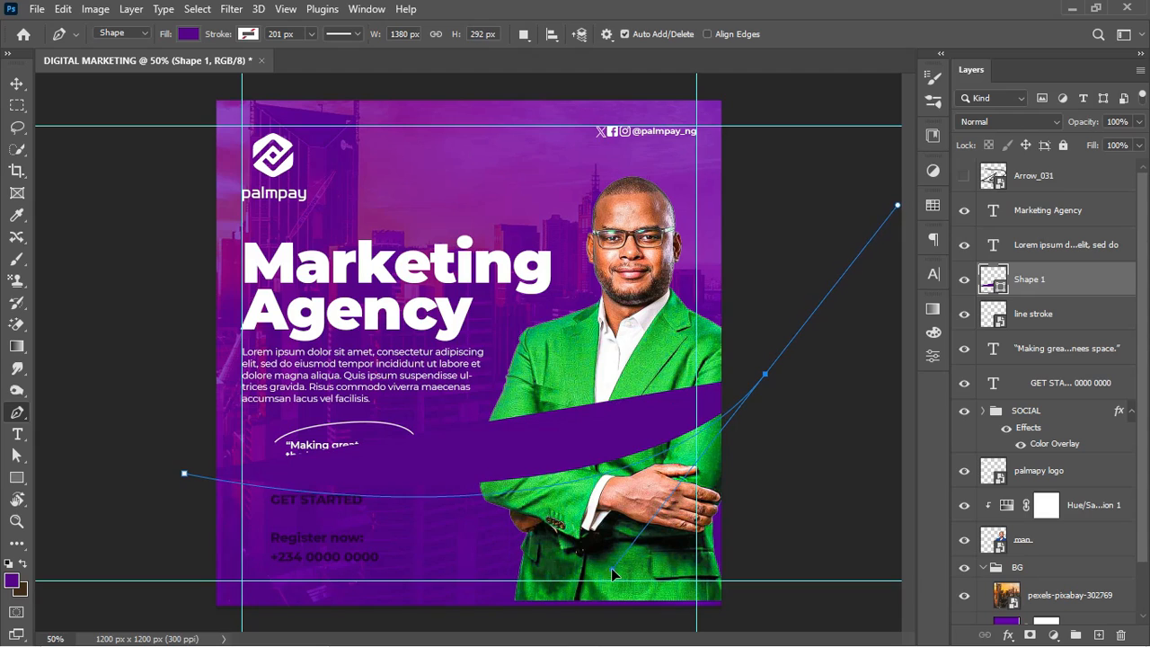
{"action": "left_click", "coordinate": [764, 374]}
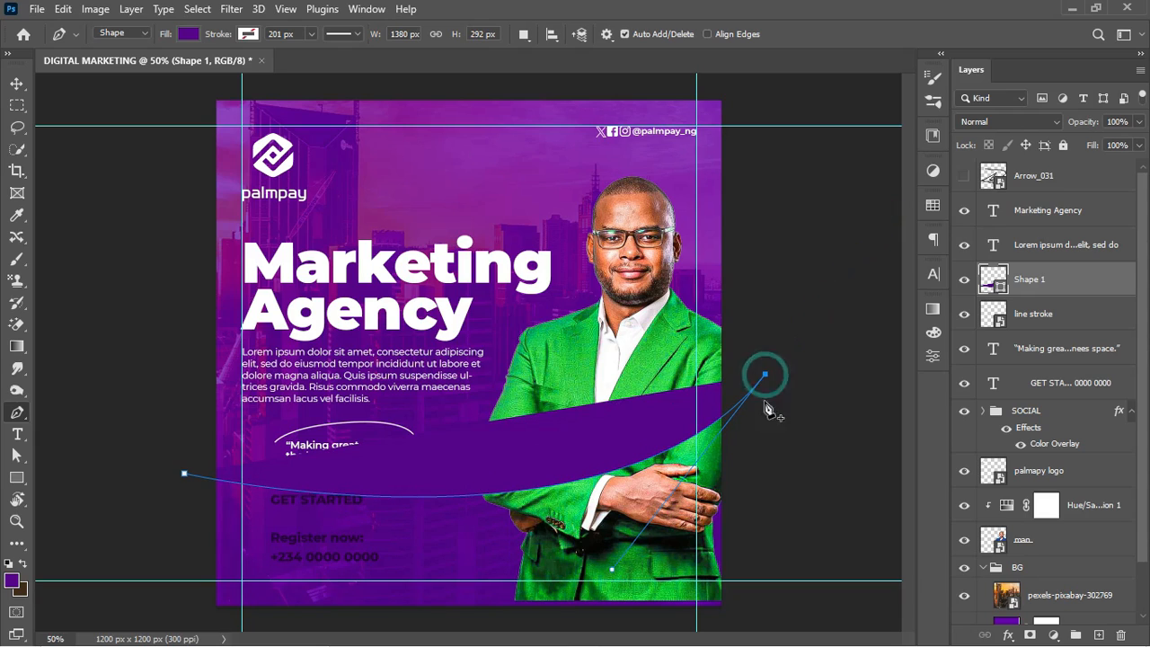
Close the curved shape around the flyer's lower part with corners outside the canvas, about 1408 x 600 px overall.
{"action": "left_click", "coordinate": [759, 623]}
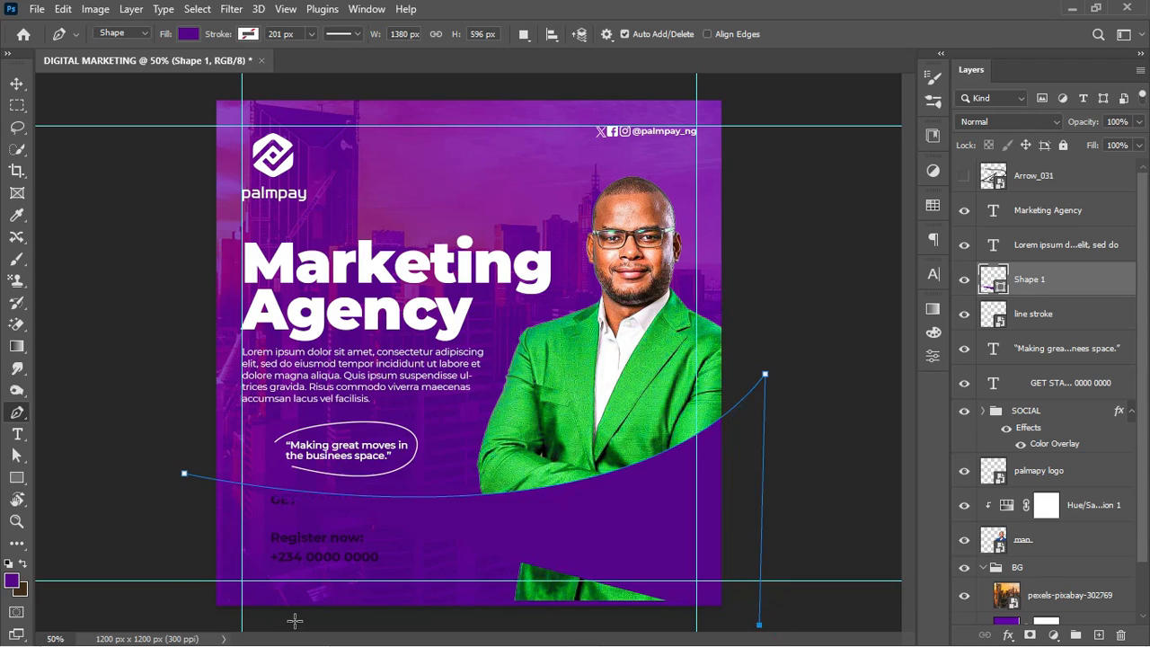
{"action": "left_click", "coordinate": [172, 626]}
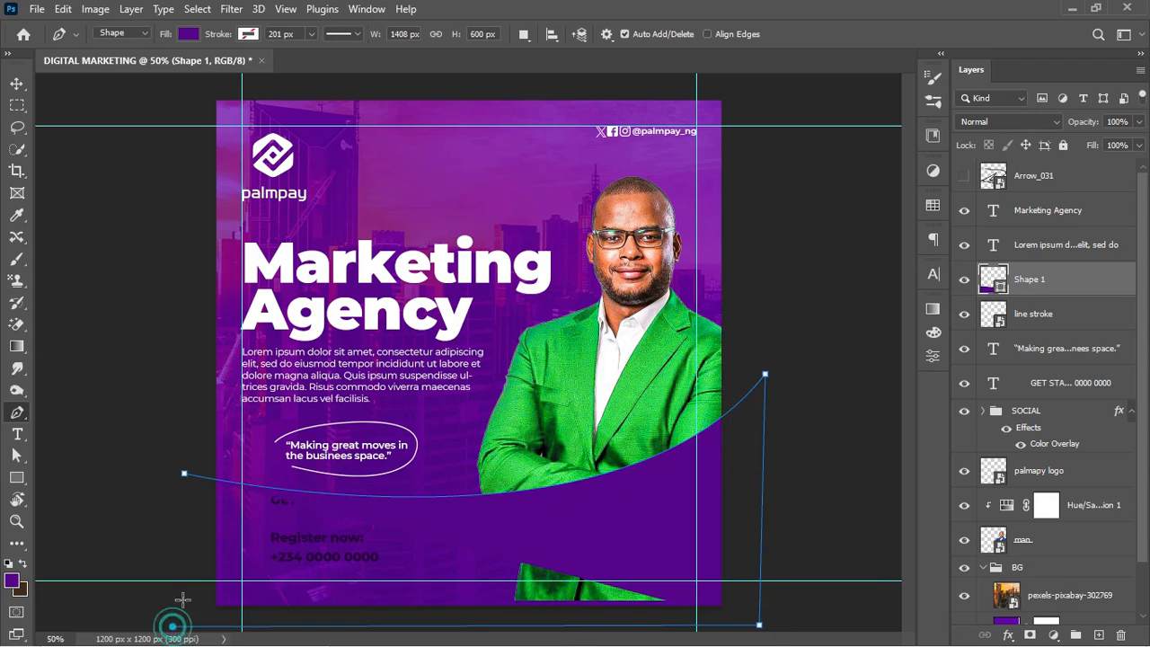
{"action": "left_click", "coordinate": [184, 475]}
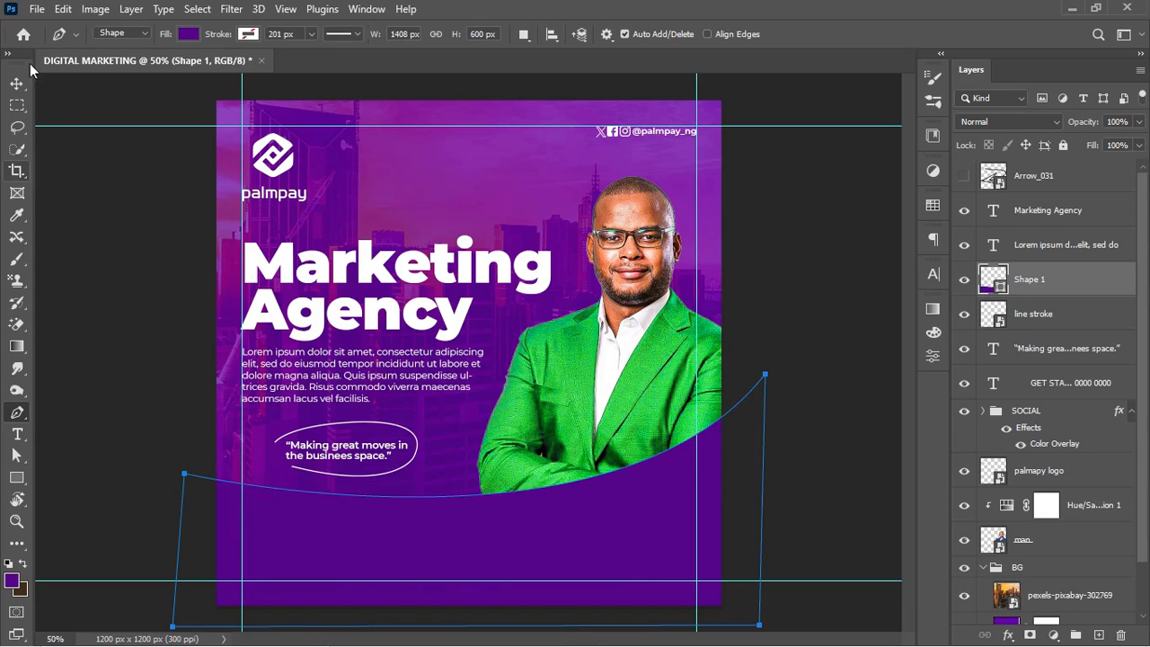
Fill the curved bottom shape with dark purple 25023a.
{"action": "left_click", "coordinate": [188, 34]}
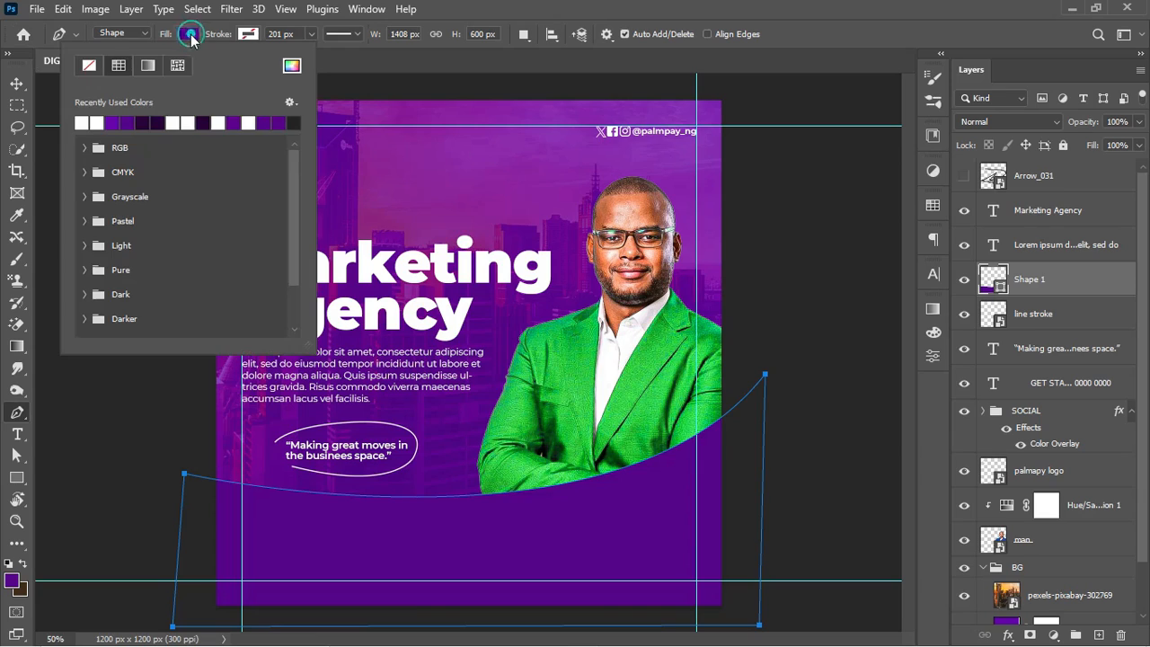
{"action": "left_click", "coordinate": [150, 122]}
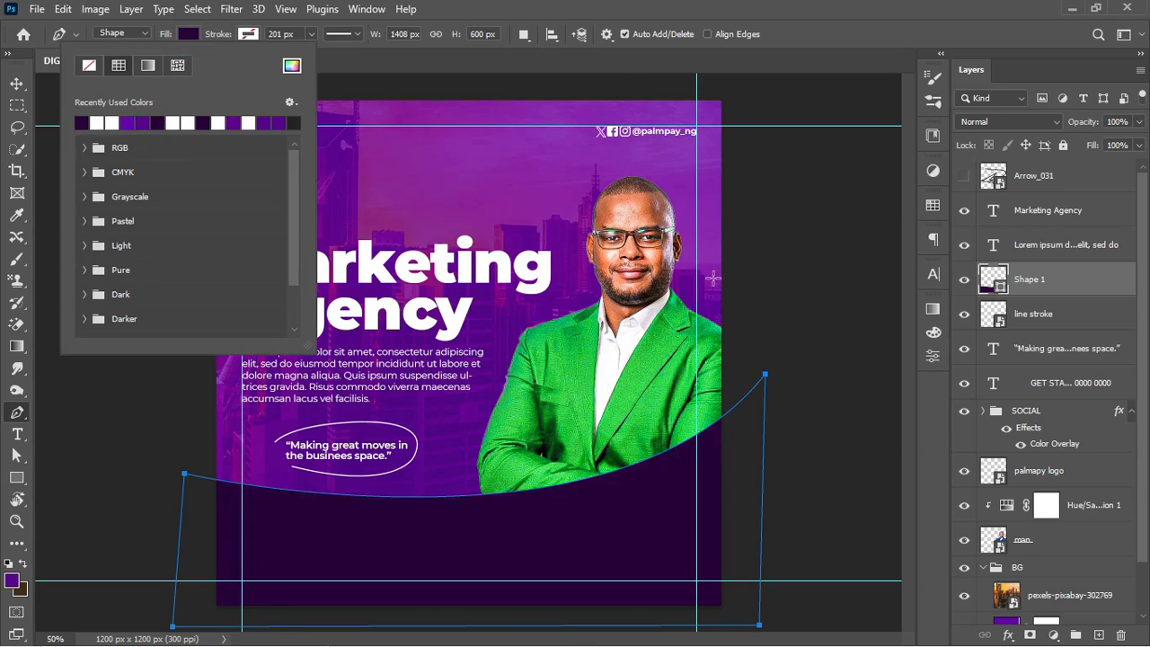
{"action": "double_click", "coordinate": [999, 283]}
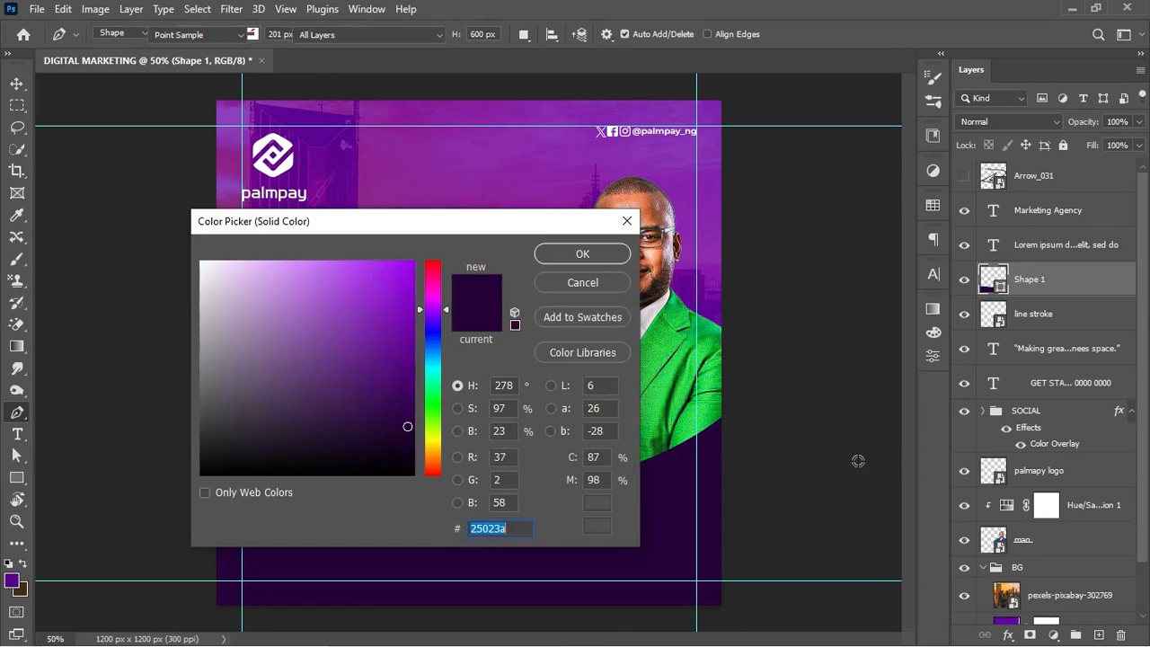
{"action": "left_click", "coordinate": [508, 528]}
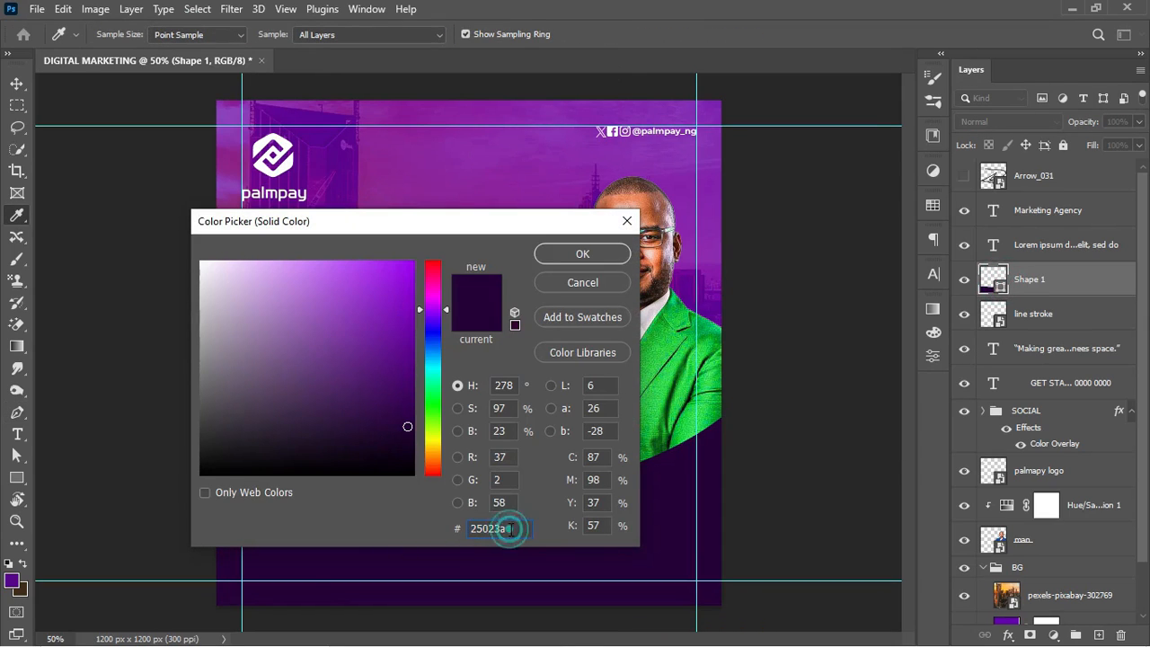
{"action": "left_click", "coordinate": [592, 256]}
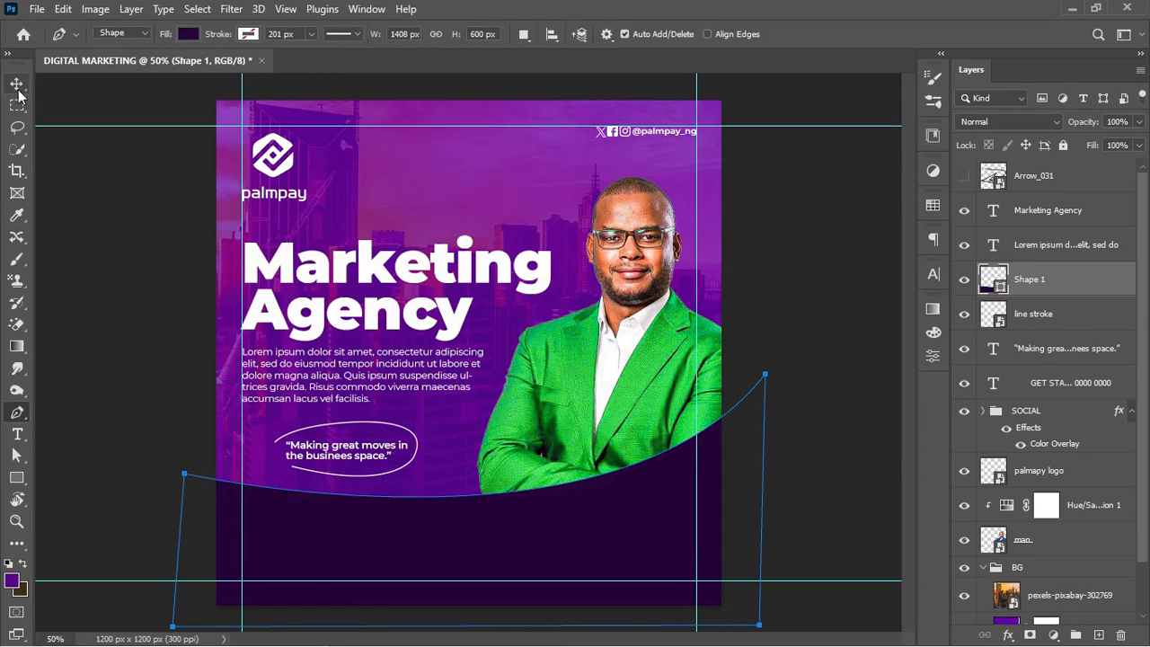
{"action": "left_click", "coordinate": [16, 86]}
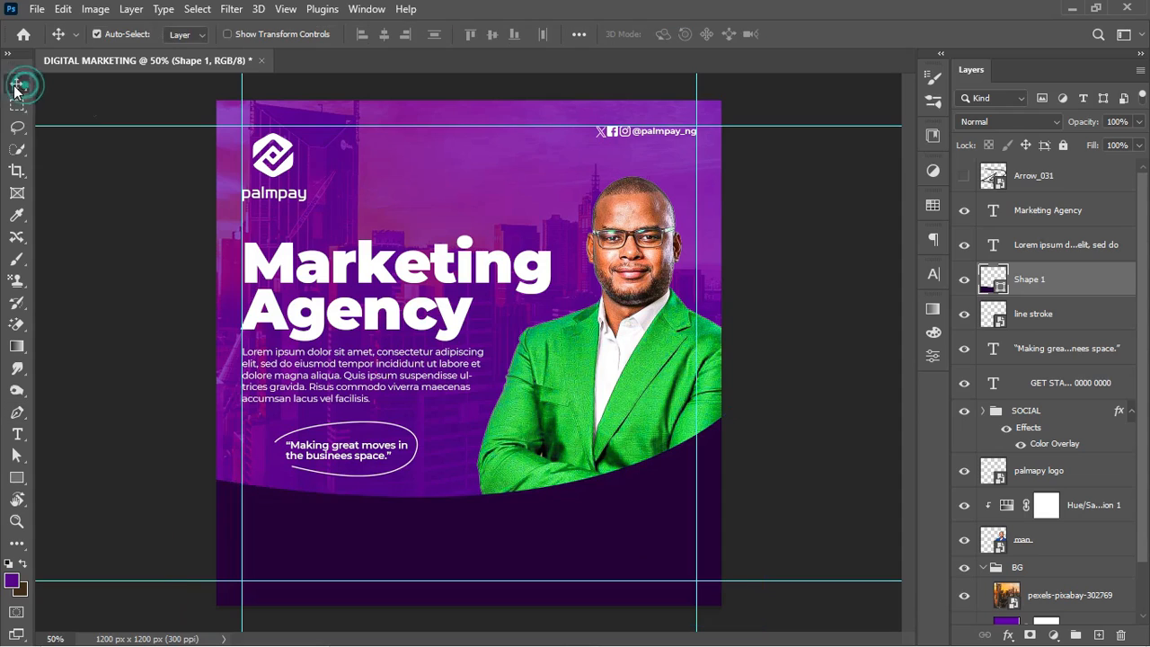
Move the GET STARTED and contact text layer directly above the Marketing Agency layer and colour it white (ffffff).
{"action": "left_click", "coordinate": [1071, 243]}
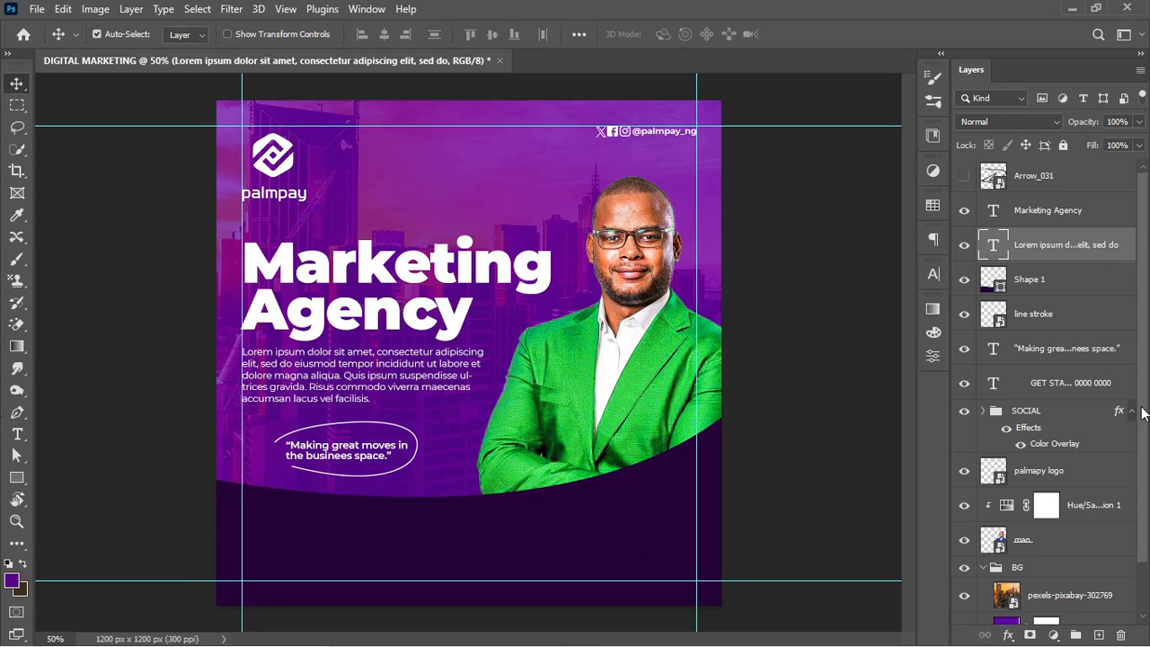
{"action": "left_click", "coordinate": [1103, 383]}
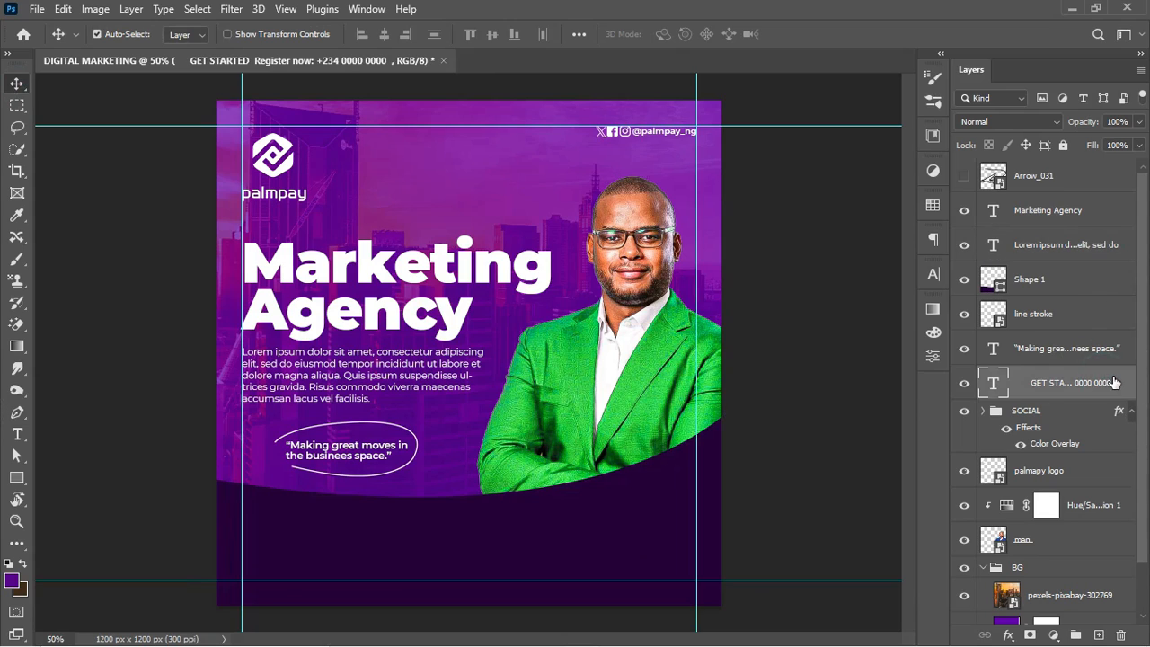
{"action": "left_click_drag", "start_coordinate": [1110, 379], "coordinate": [1097, 193]}
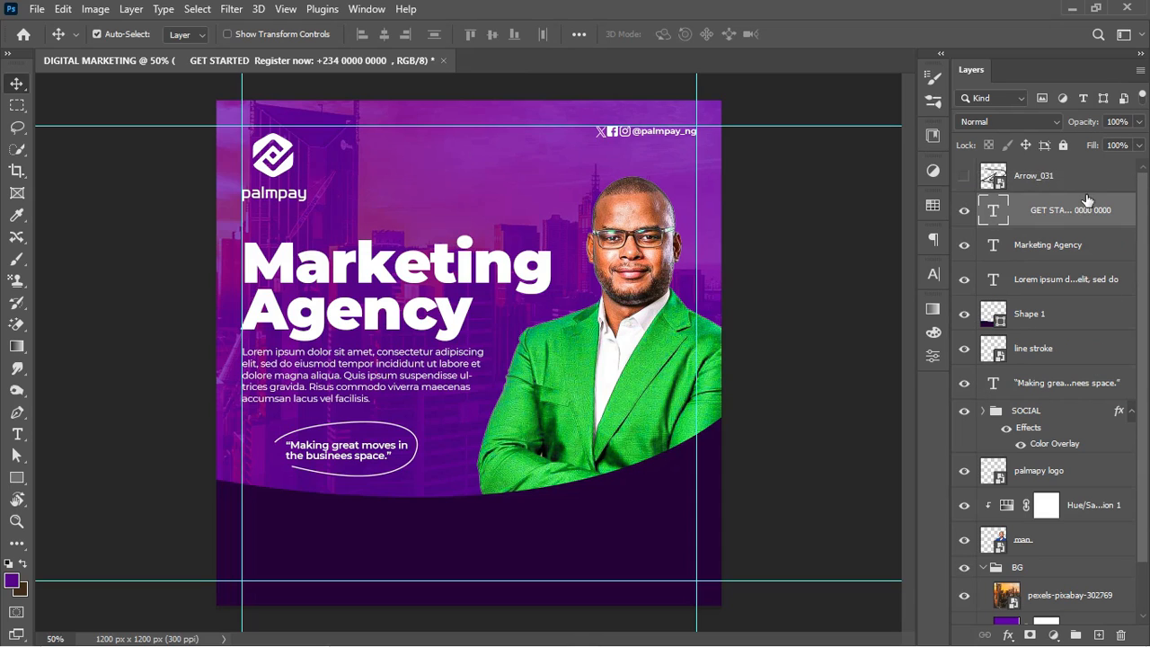
{"action": "left_click", "coordinate": [933, 275]}
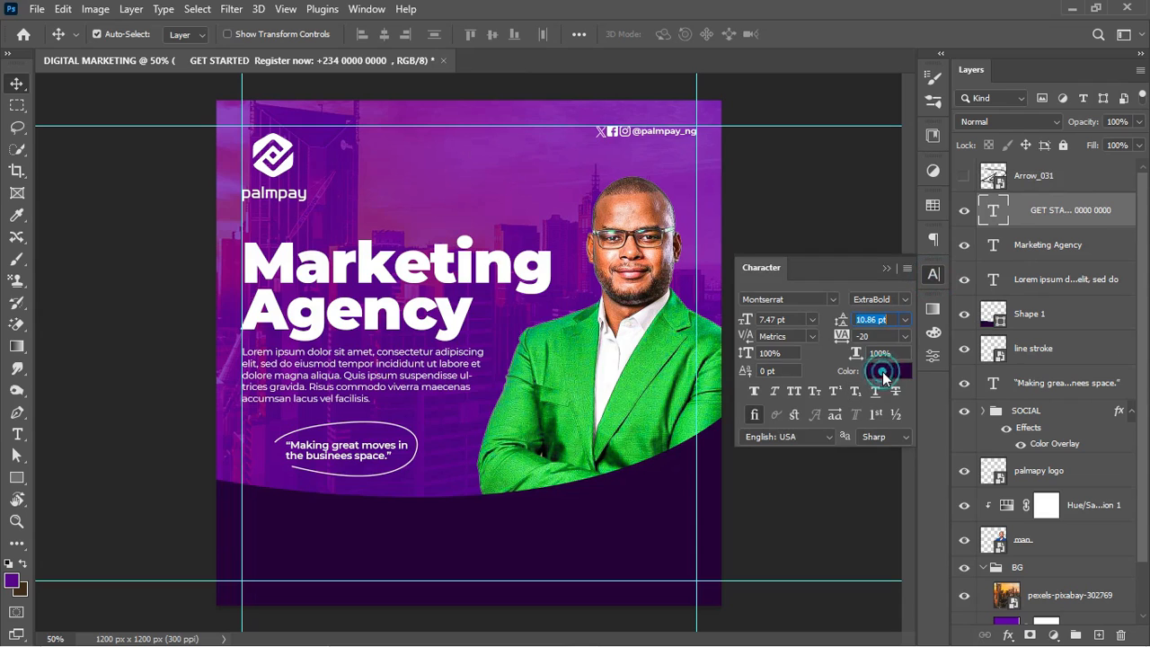
{"action": "left_click", "coordinate": [878, 369]}
{"action": "type", "text": "ffffff"}
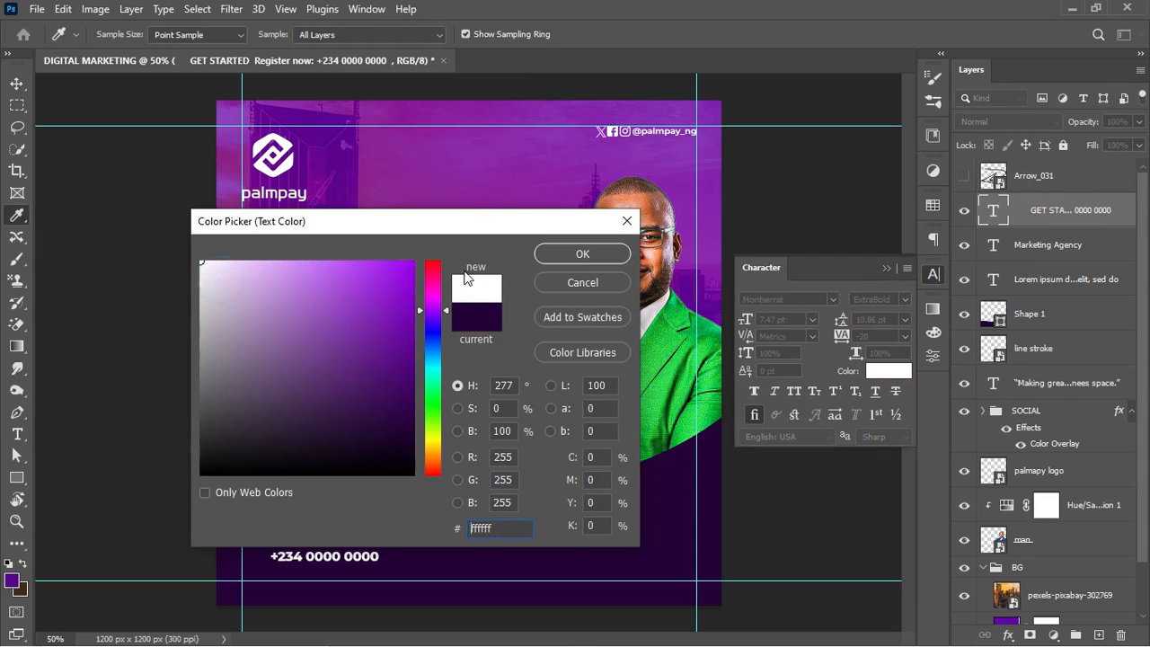
{"action": "left_click", "coordinate": [550, 258]}
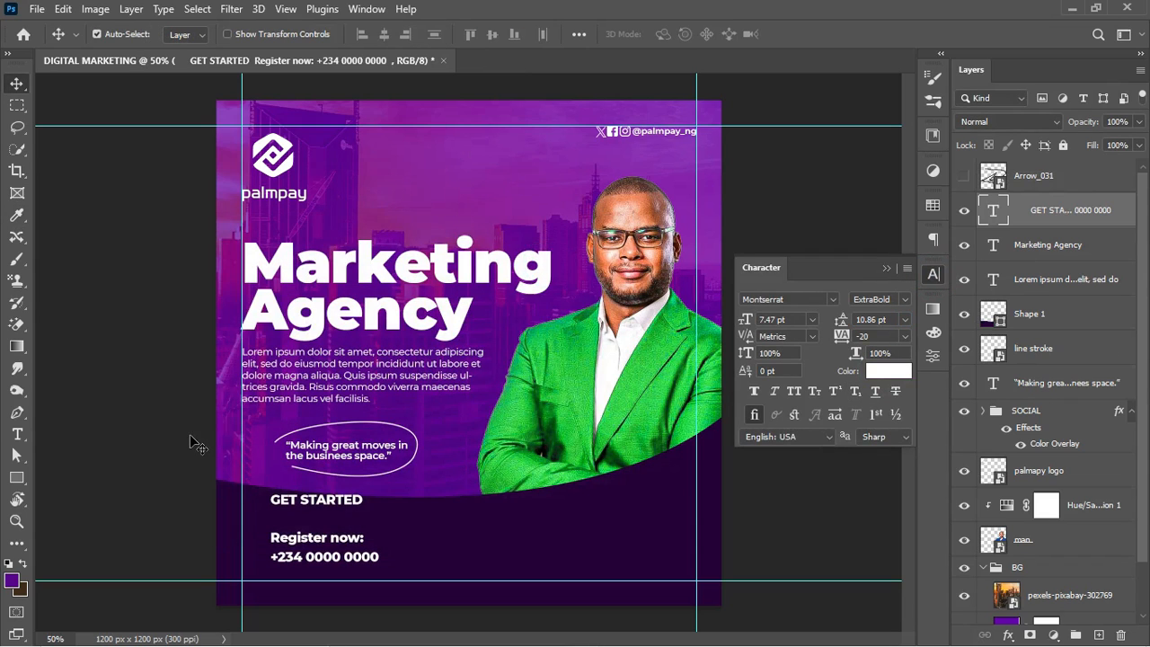
{"action": "left_click", "coordinate": [884, 268]}
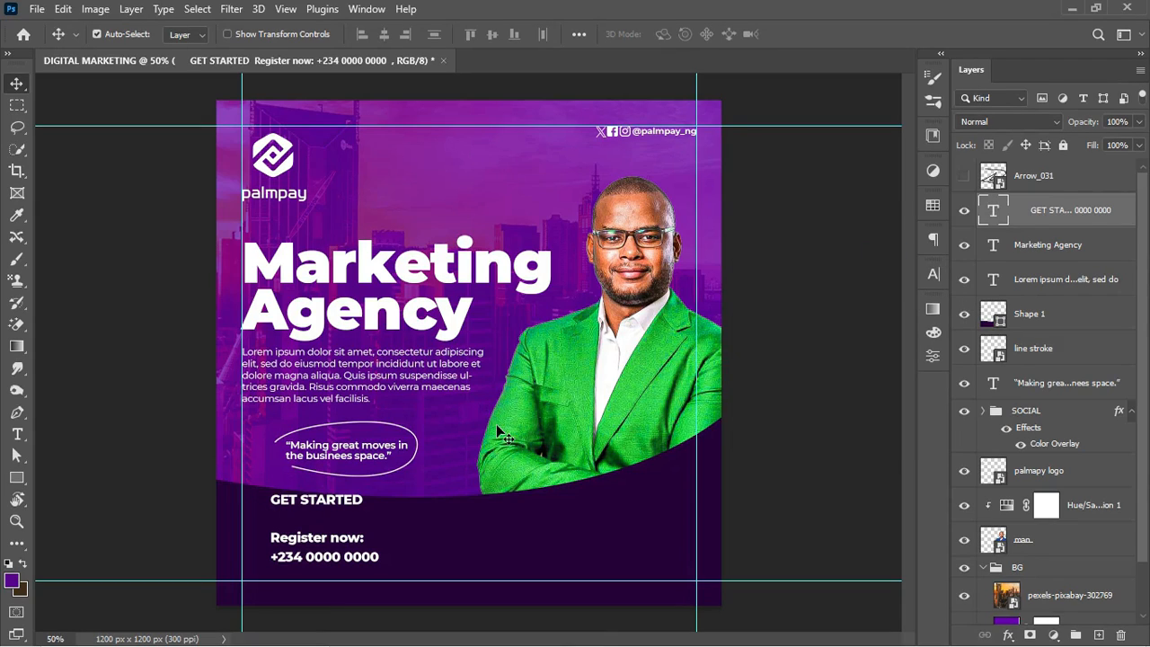
Cut the "Register now:" line and phone number out of the GET STARTED text and paste them as separate text in the dark panel.
{"action": "left_click", "coordinate": [17, 434]}
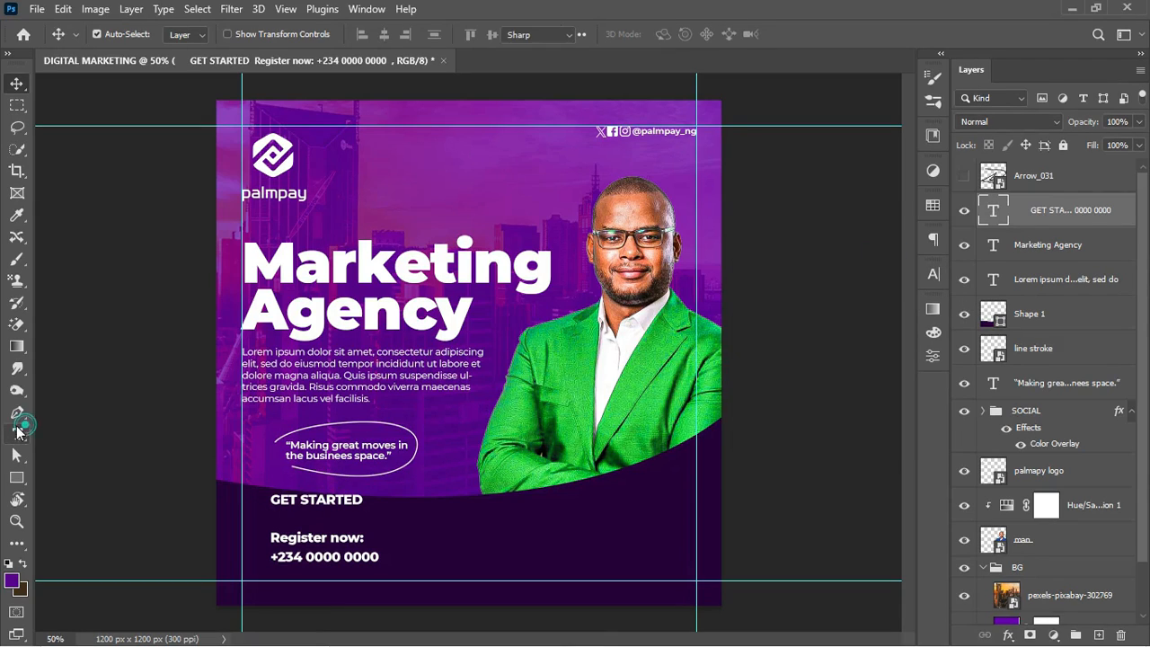
{"action": "left_click", "coordinate": [271, 537]}
{"action": "double_click", "coordinate": [288, 537]}
{"action": "left_click_drag", "start_coordinate": [388, 564], "coordinate": [436, 569]}
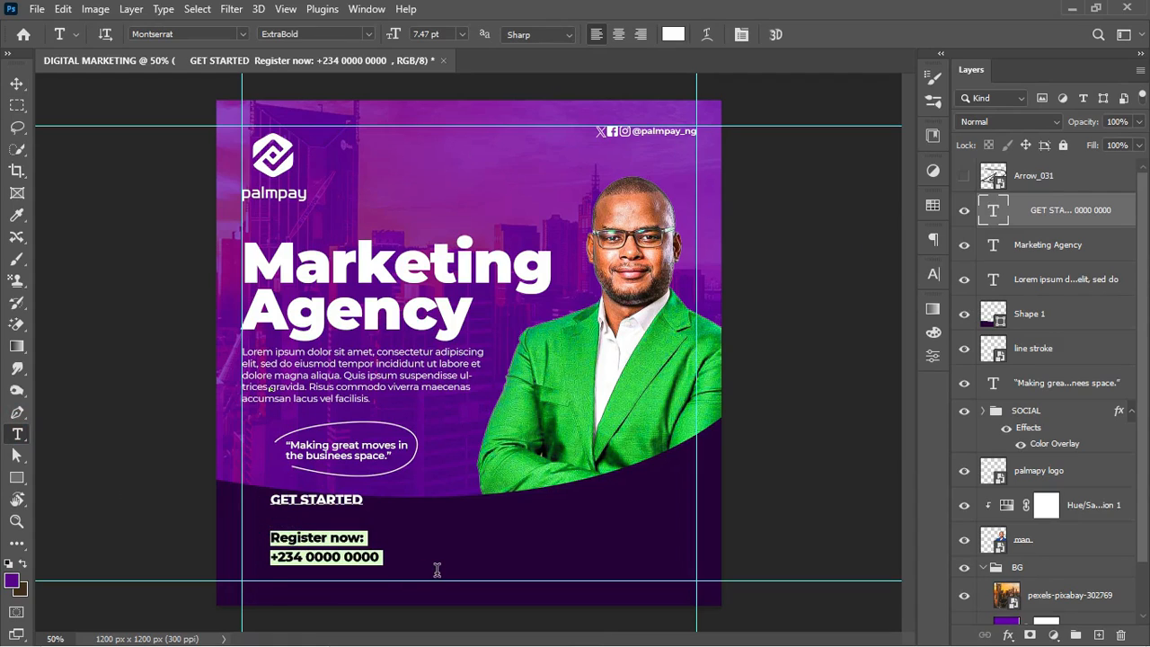
{"action": "key", "text": "ctrl+x"}
{"action": "key", "text": "ctrl+Return"}
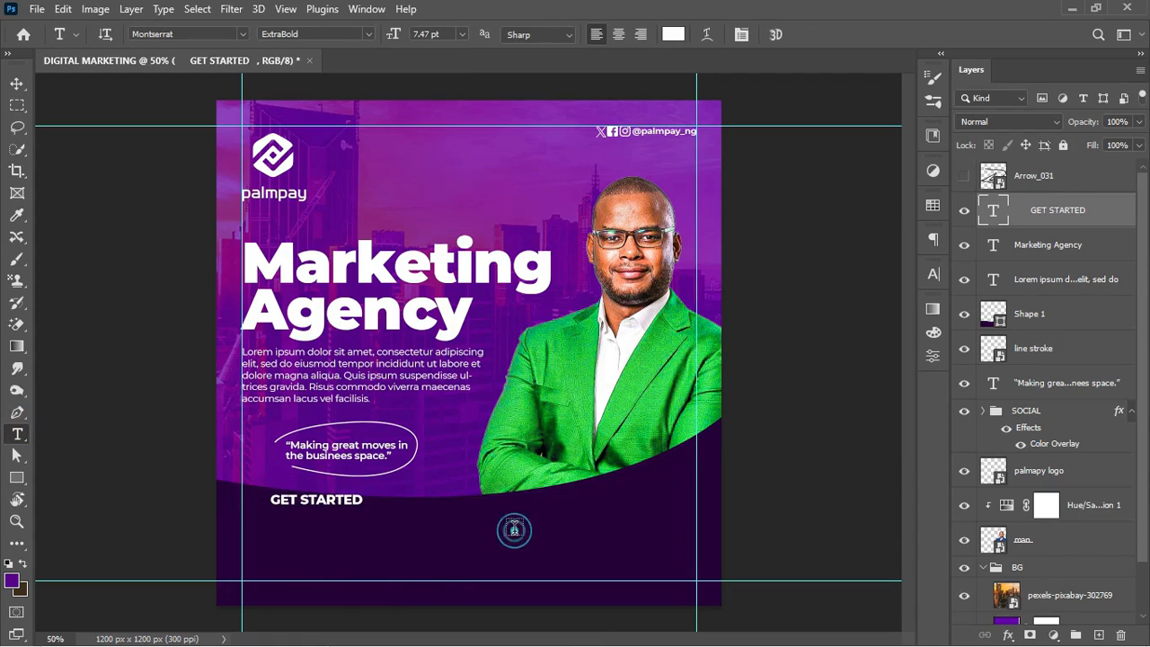
{"action": "left_click", "coordinate": [513, 531]}
{"action": "key", "text": "ctrl+v"}
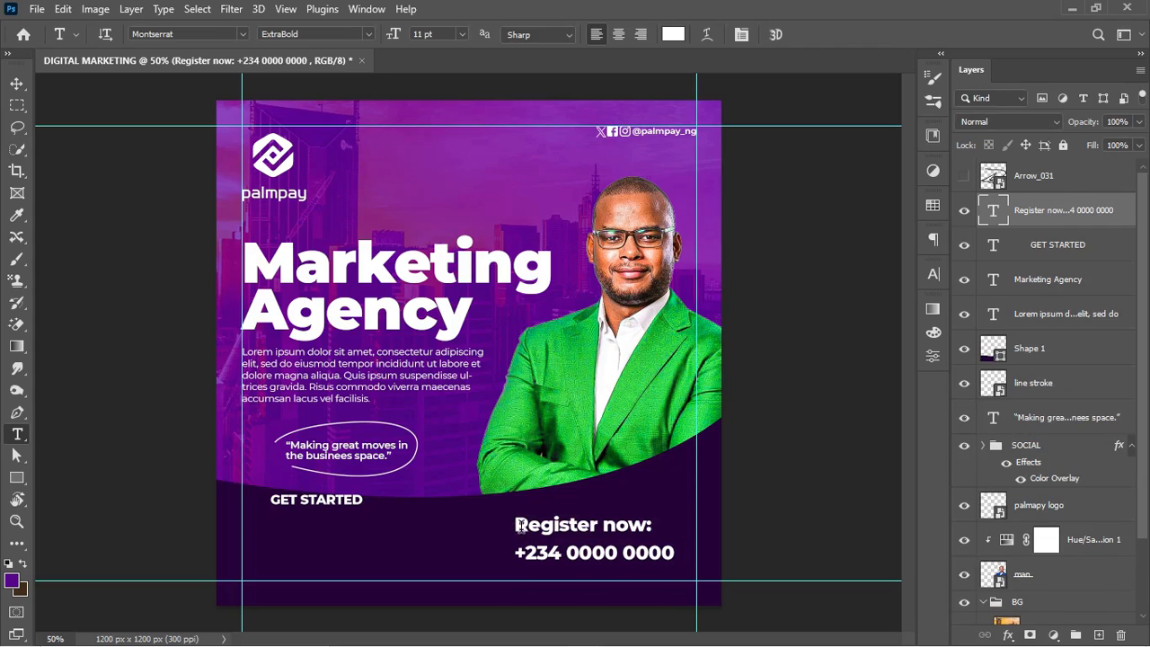
Right-align both lines of the new contact text.
{"action": "left_click_drag", "start_coordinate": [514, 526], "coordinate": [690, 517]}
{"action": "key", "text": "ctrl+a"}
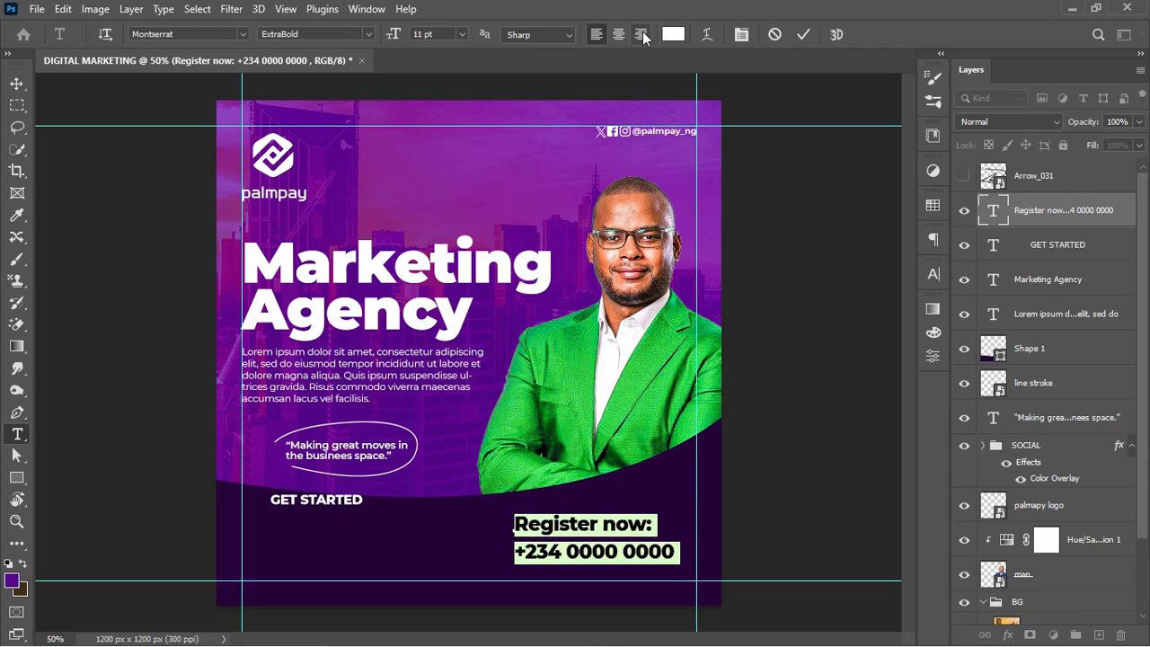
{"action": "left_click", "coordinate": [534, 539]}
{"action": "key", "text": "ctrl+a"}
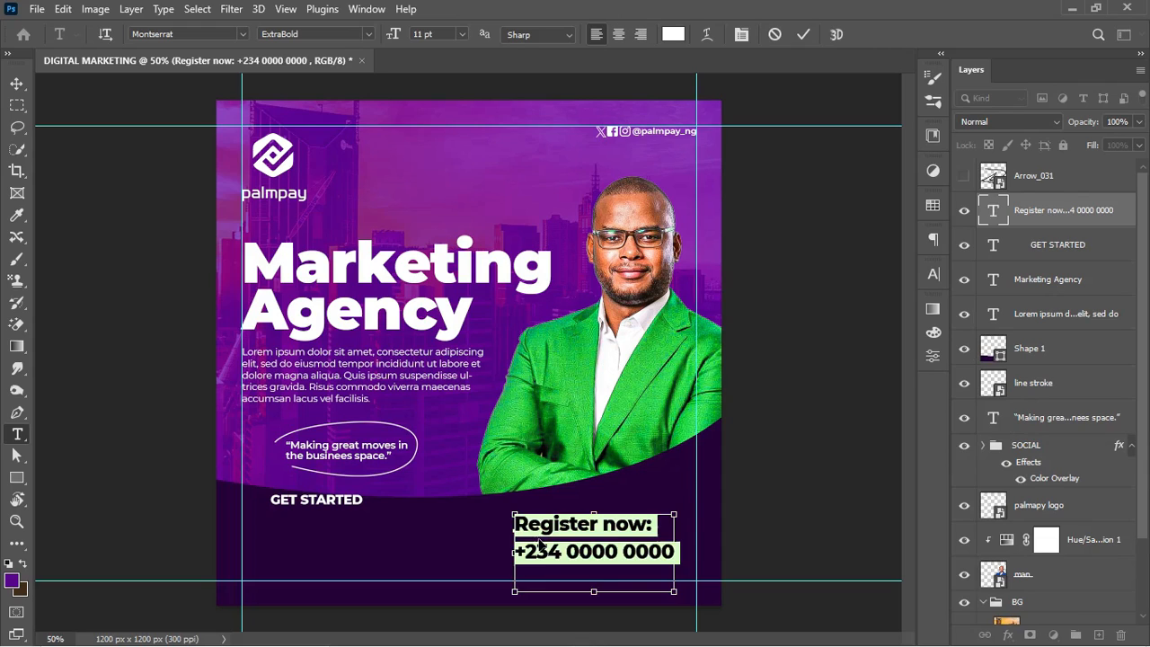
{"action": "left_click", "coordinate": [645, 35]}
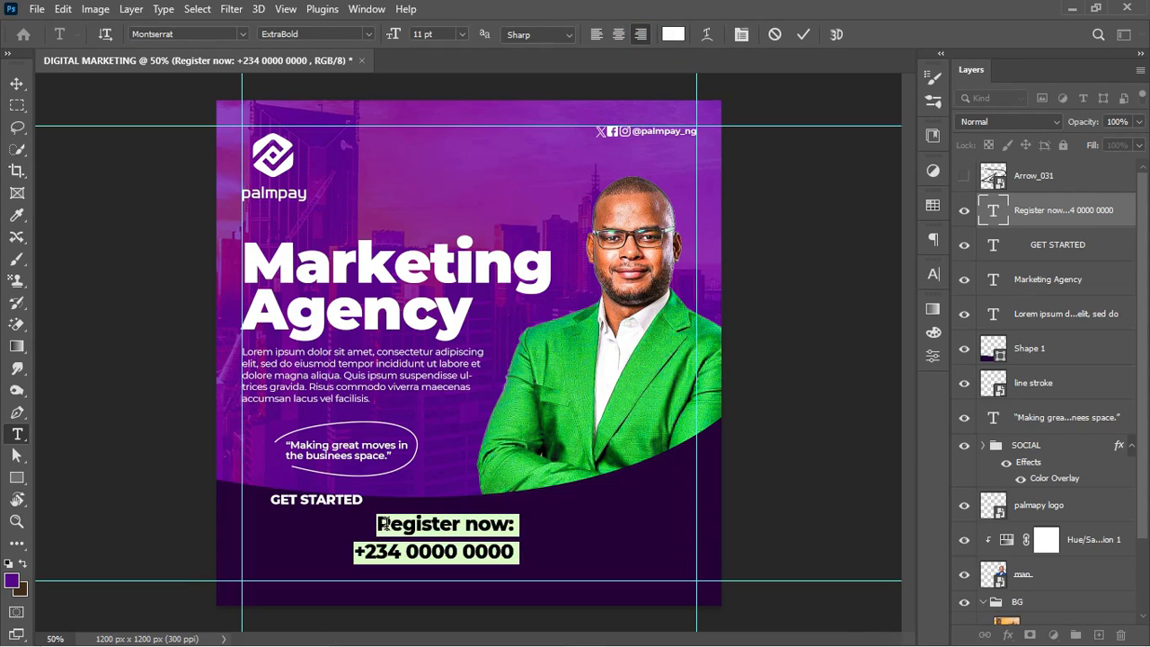
Format only the "Register now:" line as Montserrat Medium at 7 pt.
{"action": "left_click_drag", "start_coordinate": [382, 524], "coordinate": [516, 524]}
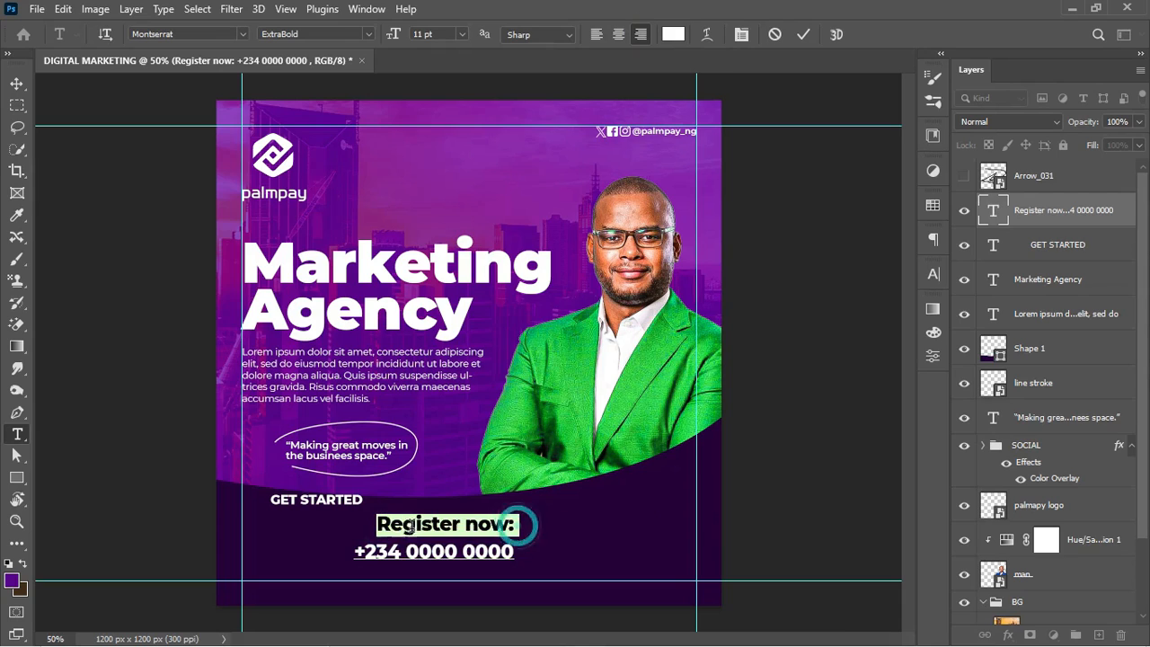
{"action": "left_click", "coordinate": [365, 35]}
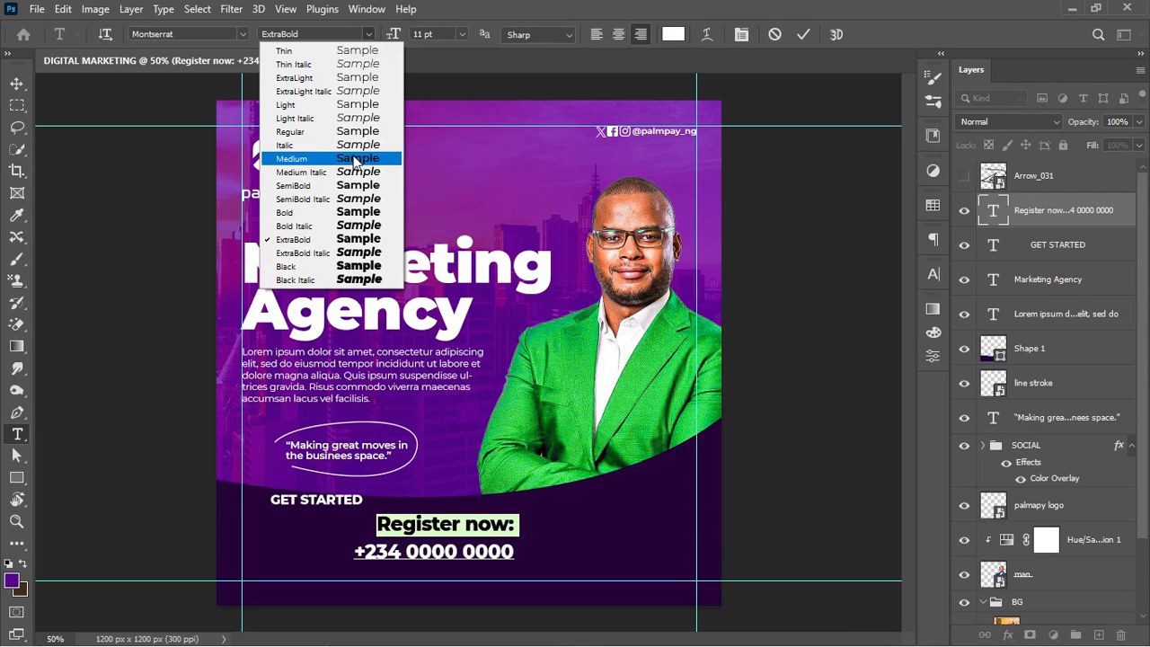
{"action": "left_click", "coordinate": [355, 159]}
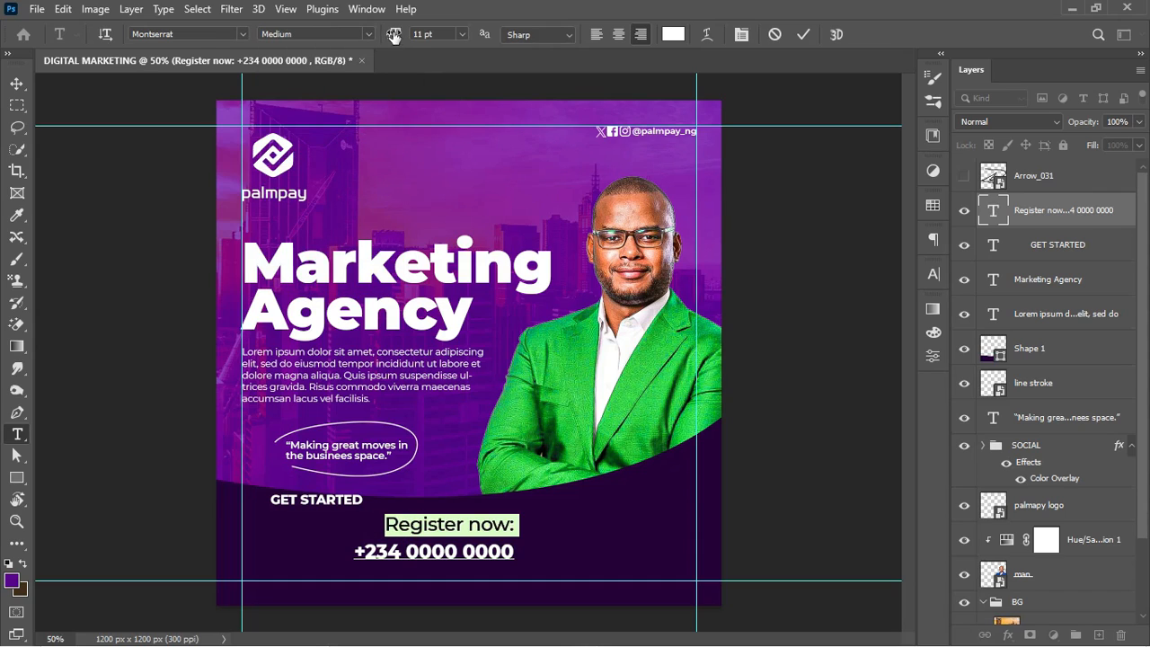
{"action": "left_click_drag", "start_coordinate": [393, 36], "coordinate": [393, 35]}
{"action": "left_click", "coordinate": [803, 34]}
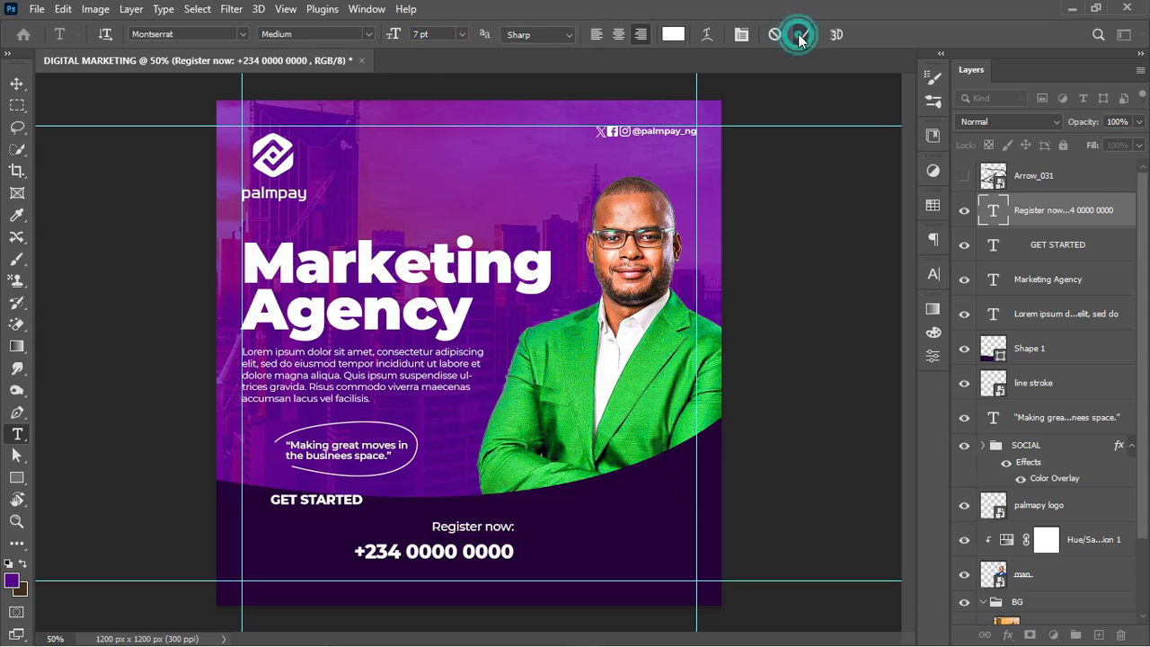
Tighten the leading of the contact text so the phone number sits close beneath "Register now:".
{"action": "left_click", "coordinate": [934, 274]}
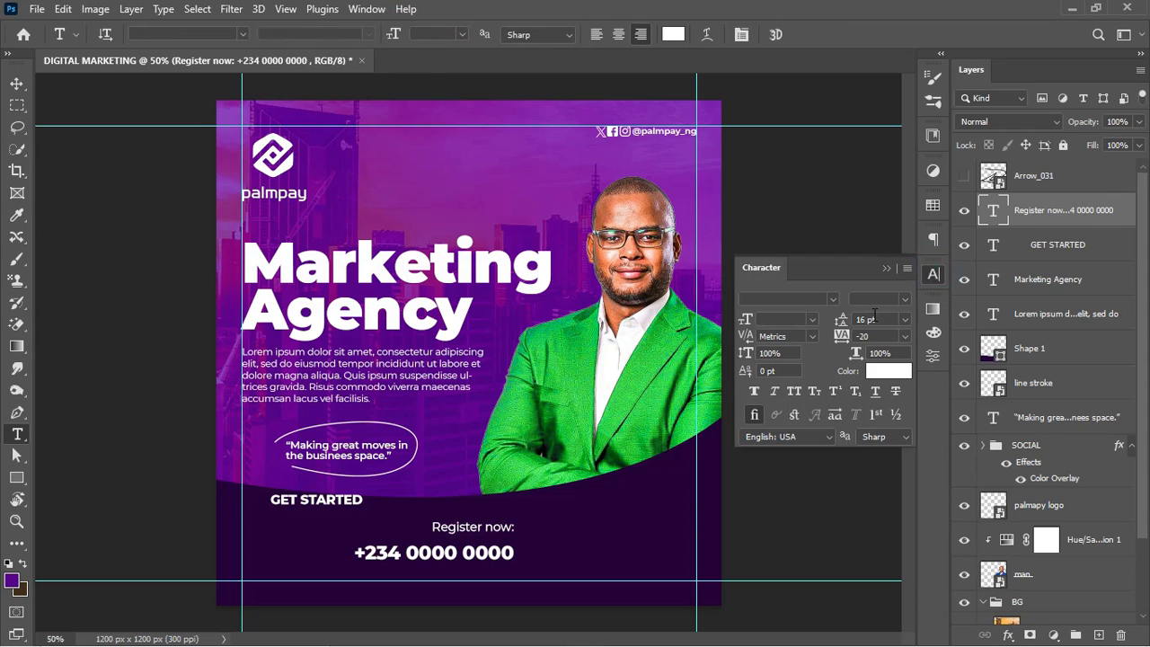
{"action": "left_click_drag", "start_coordinate": [841, 325], "coordinate": [833, 320]}
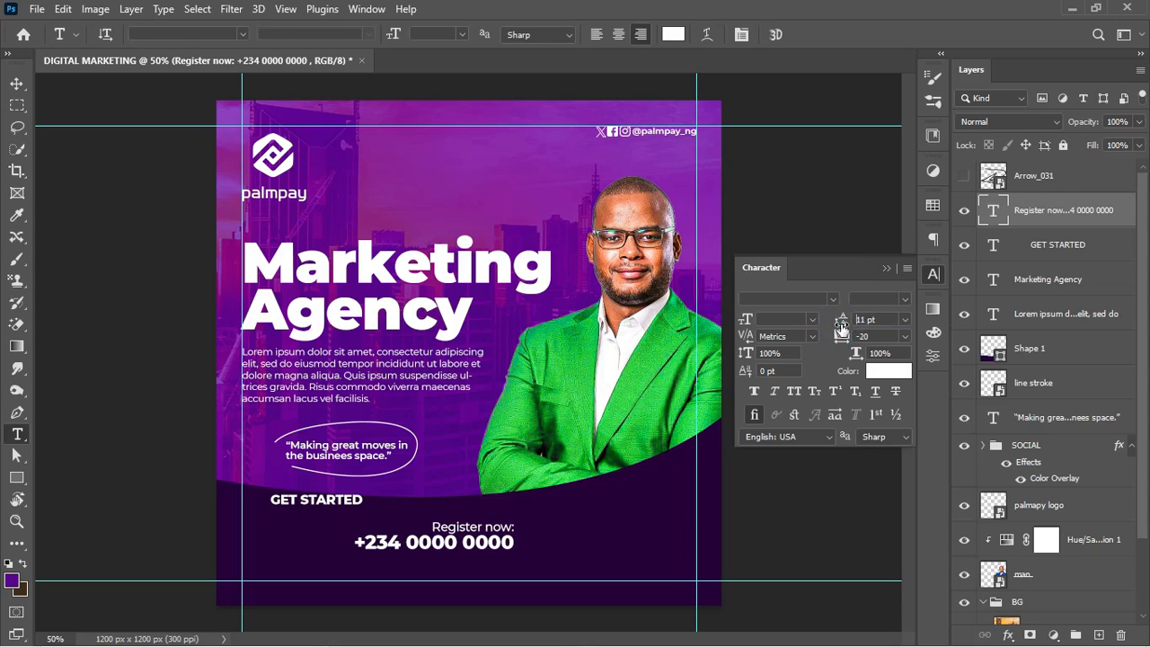
{"action": "left_click_drag", "start_coordinate": [841, 323], "coordinate": [842, 324]}
{"action": "left_click", "coordinate": [890, 269]}
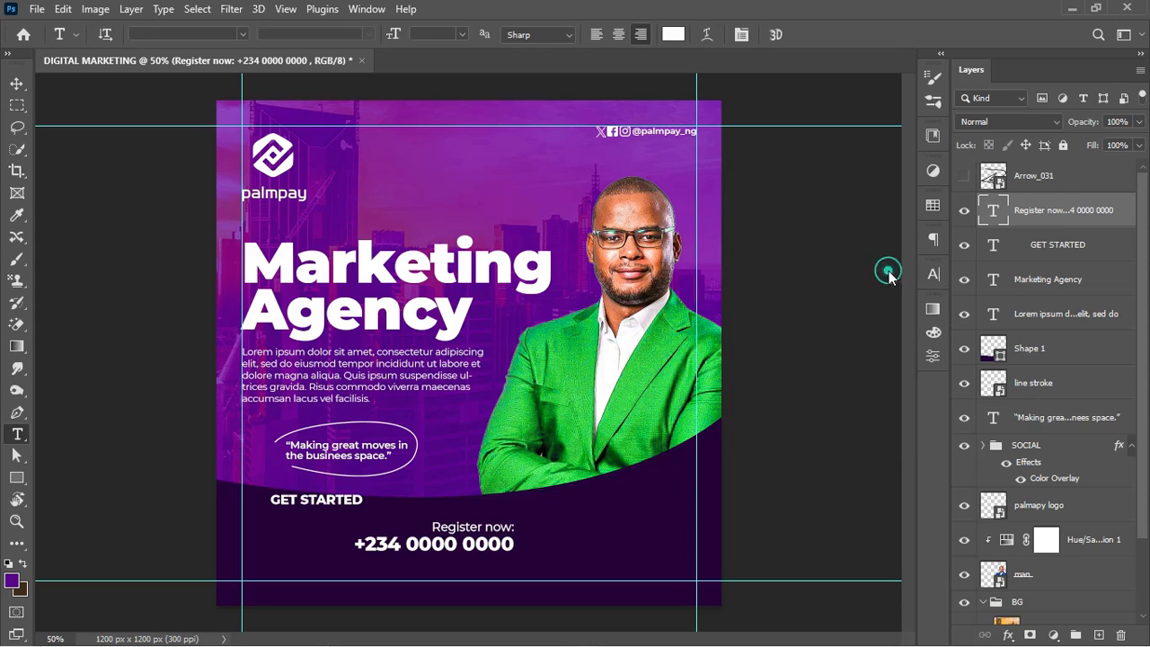
Position the contact text in the flyer's lower-right corner against the margin guides and enlarge it proportionally.
{"action": "key", "text": "v"}
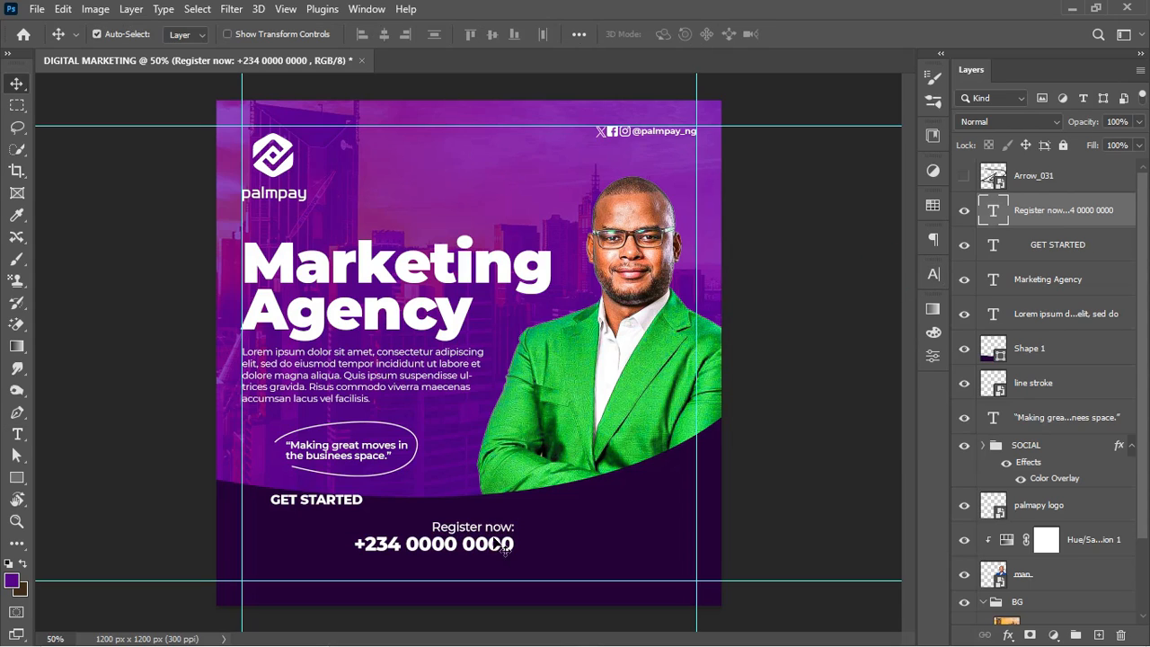
{"action": "left_click_drag", "start_coordinate": [486, 548], "coordinate": [671, 573]}
{"action": "key", "text": "ctrl+t"}
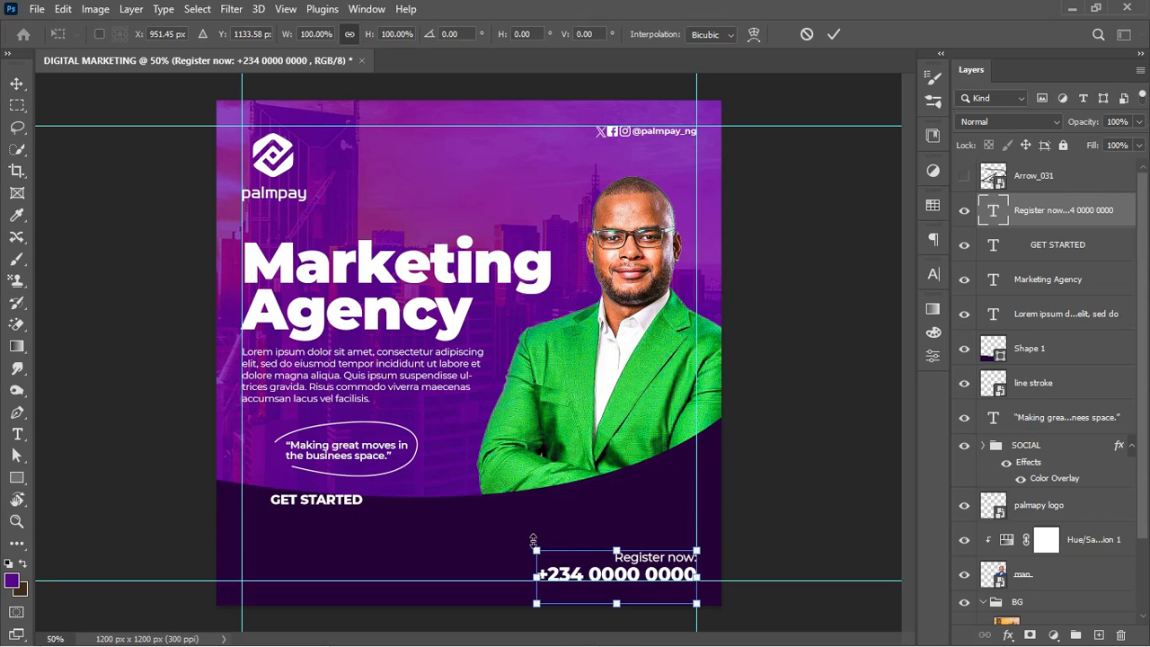
{"action": "left_click_drag", "start_coordinate": [535, 547], "coordinate": [499, 532]}
{"action": "key", "text": "Down"}
{"action": "key", "text": "Down"}
{"action": "key", "text": "Down"}
{"action": "key", "text": "Down"}
{"action": "key", "text": "Return"}
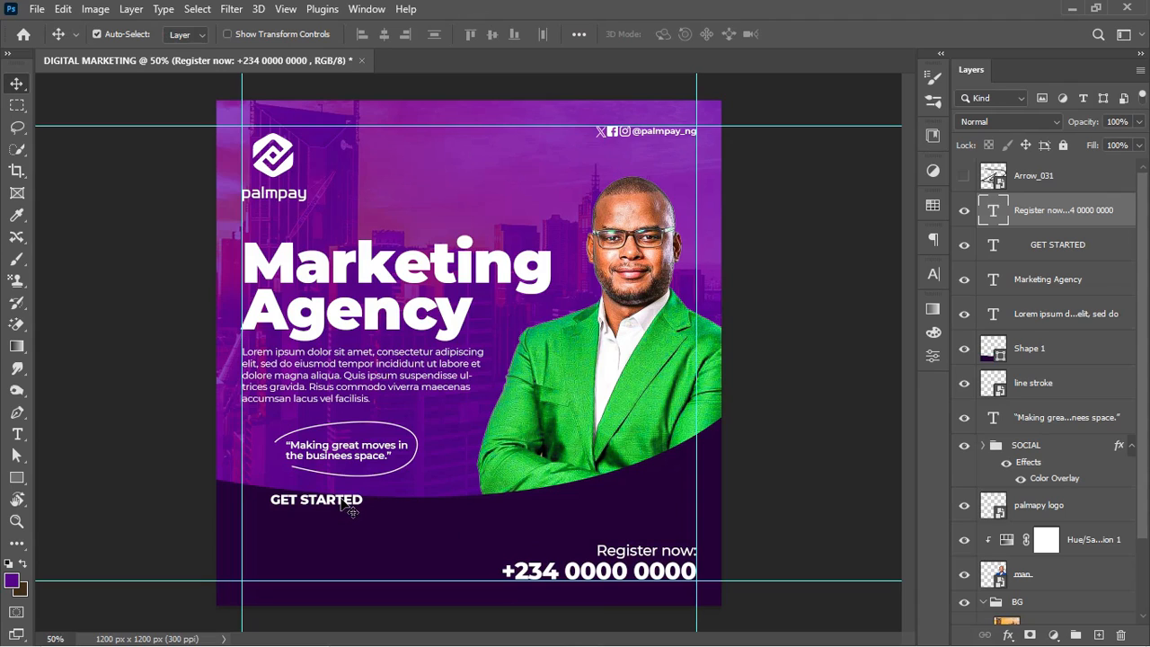
Replace the old GET STARTED text layer with a new GET STARTED text in the dark panel beneath the quote.
{"action": "key", "text": "t"}
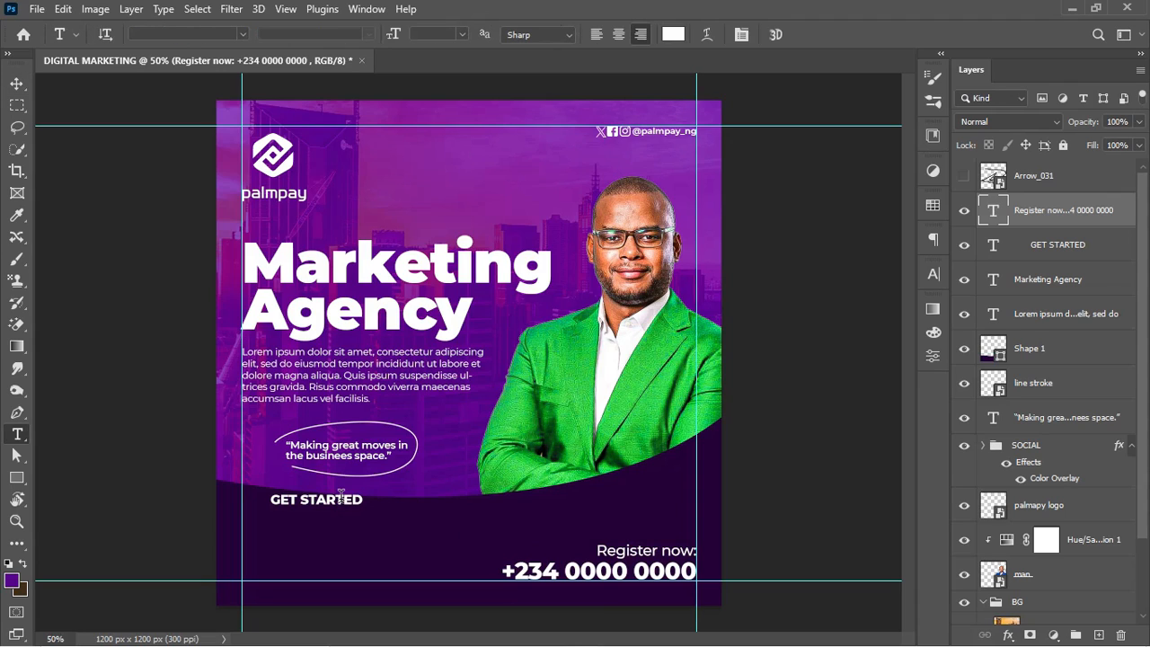
{"action": "left_click", "coordinate": [273, 501]}
{"action": "key", "text": "ctrl+a"}
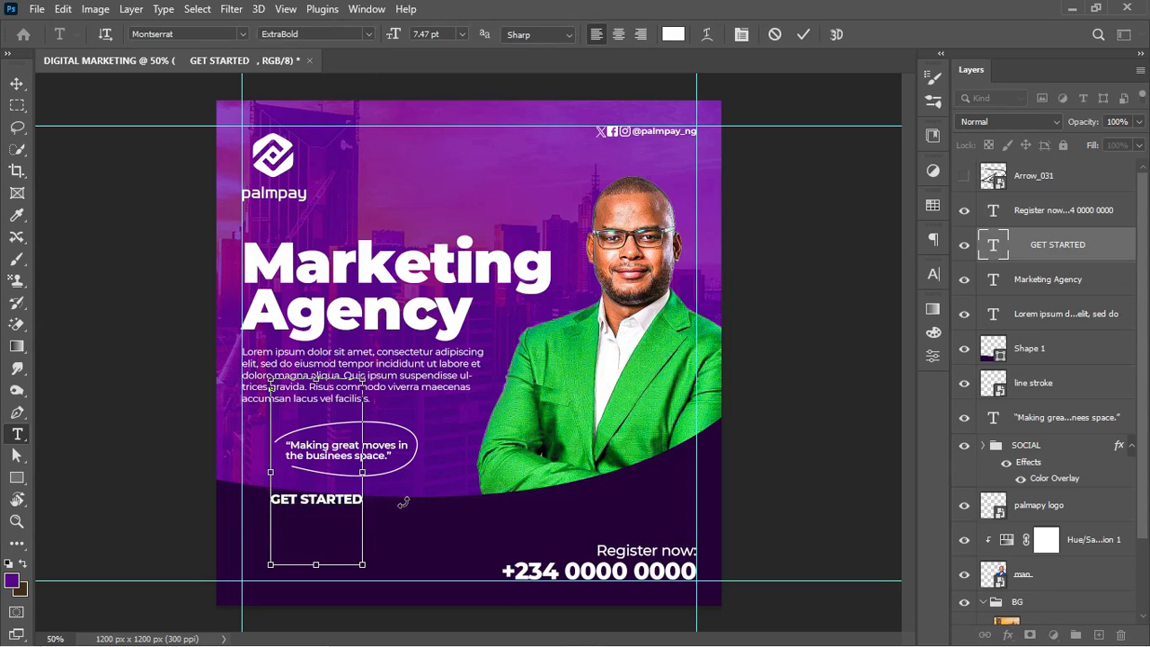
{"action": "key", "text": "BackSpace"}
{"action": "key", "text": "ctrl+Return"}
{"action": "key", "text": "Delete"}
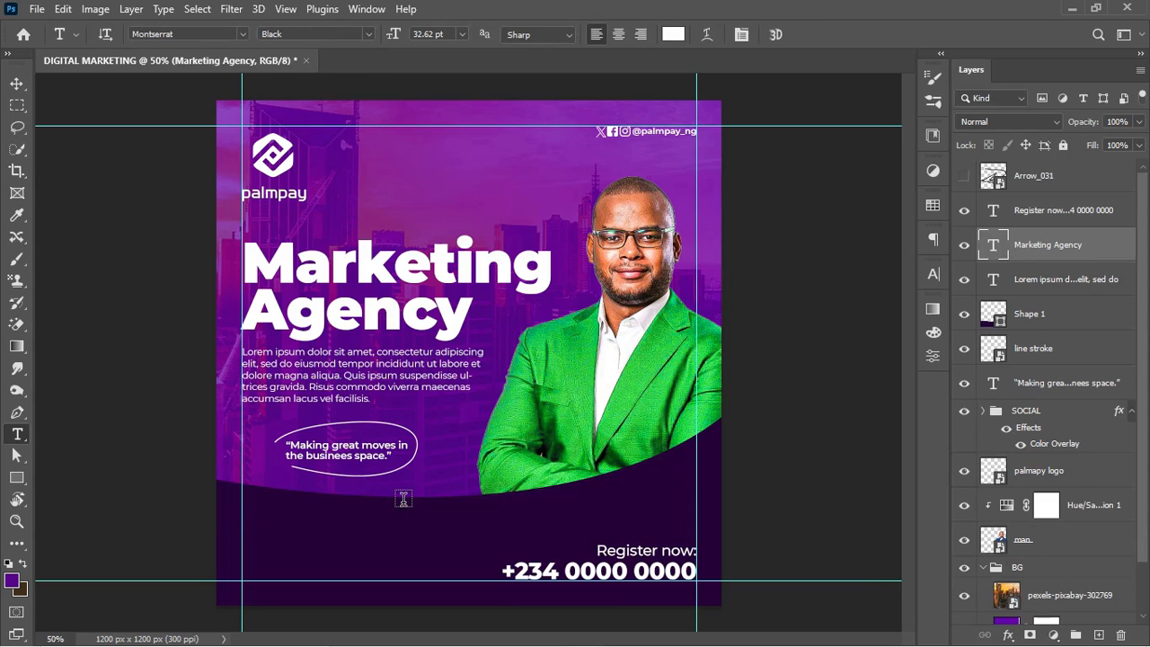
{"action": "left_click", "coordinate": [331, 531]}
{"action": "key", "text": "ctrl+v"}
{"action": "key", "text": "ctrl+Return"}
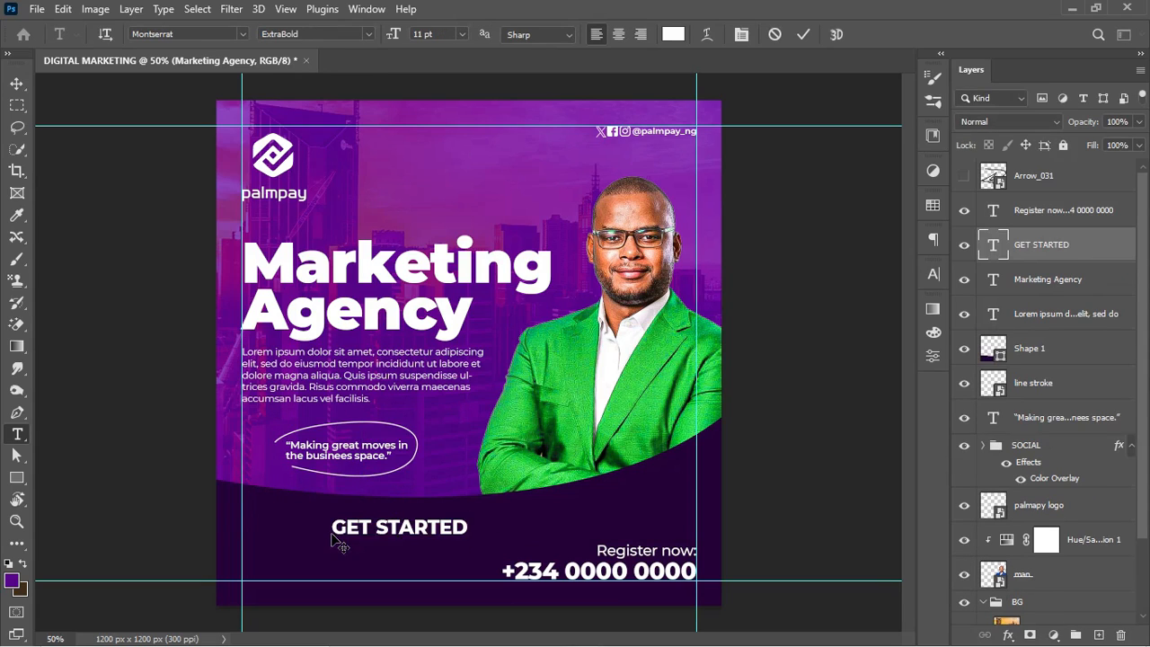
Scale the GET STARTED text down proportionally about its centre to 8.8 pt.
{"action": "key", "text": "ctrl+t"}
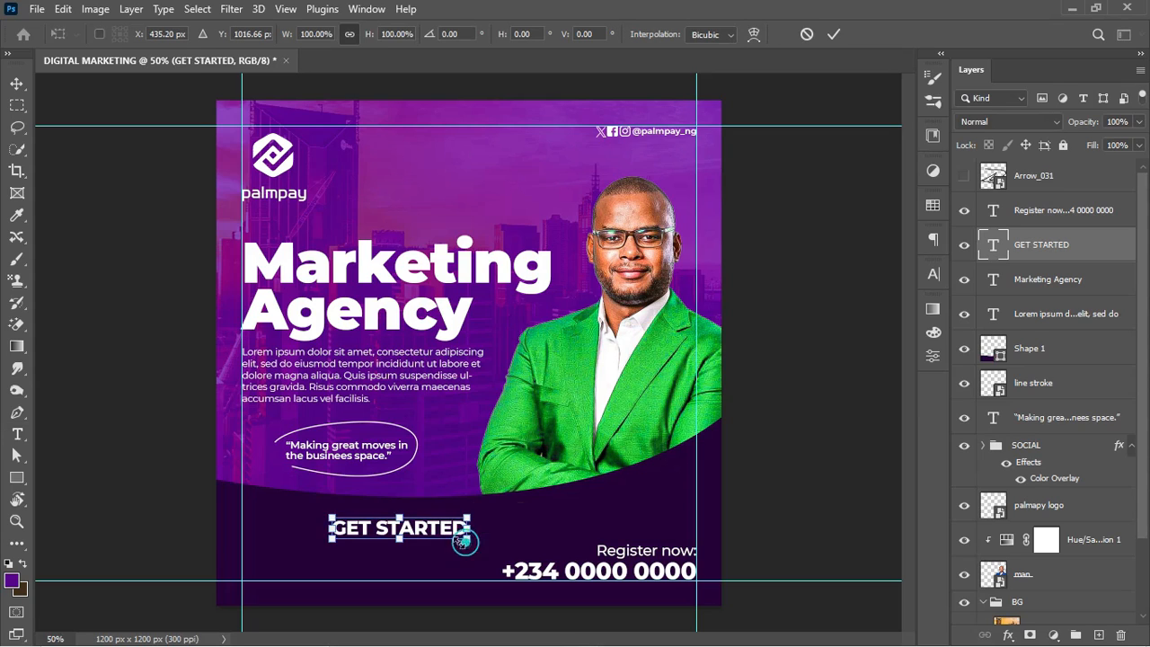
{"action": "left_click_drag", "start_coordinate": [469, 539], "coordinate": [453, 543]}
{"action": "key", "text": "Return"}
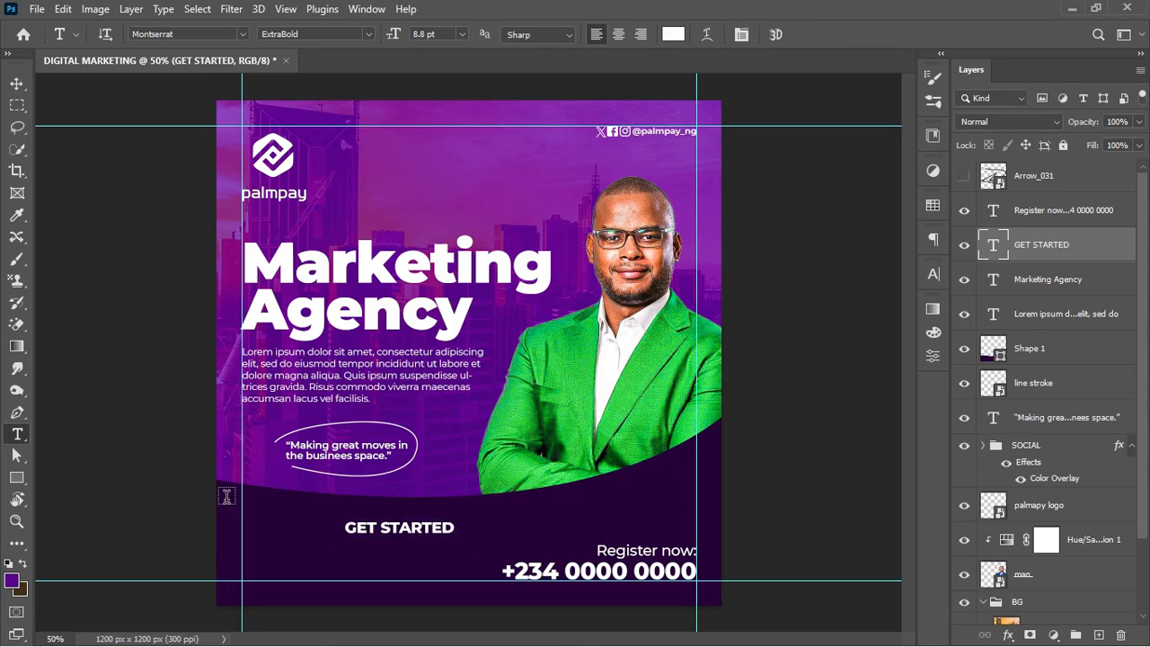
Draw a white rectangle about 344 × 78 px with 39 px rounded corners in the dark panel beneath the GET STARTED text.
{"action": "left_click", "coordinate": [18, 479]}
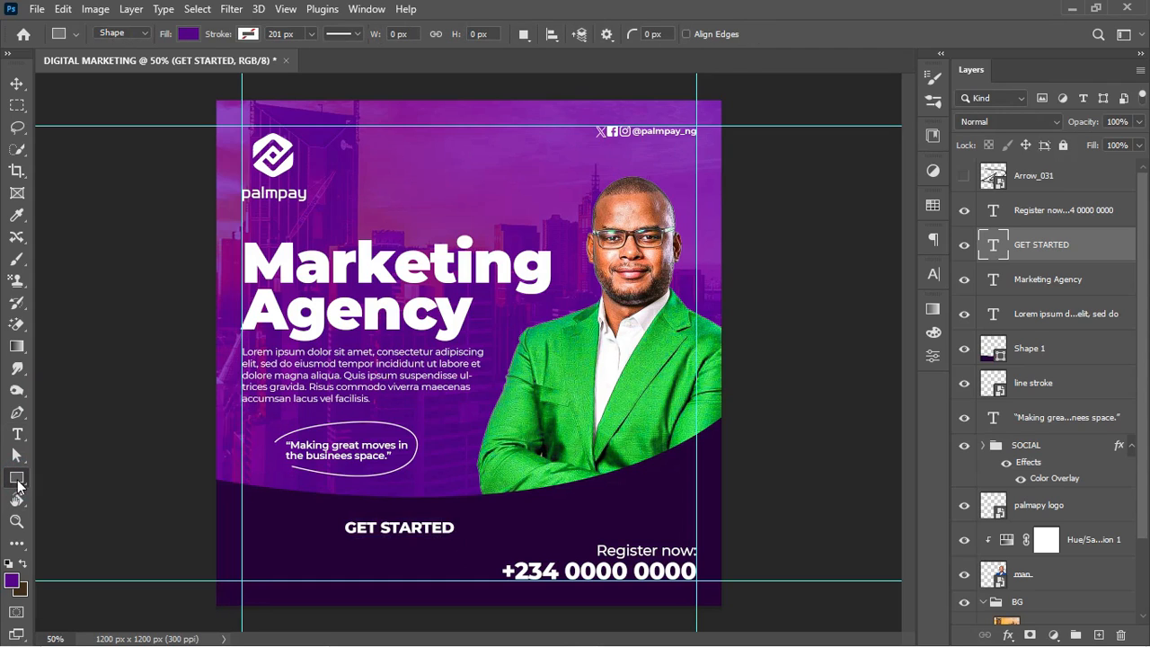
{"action": "left_click_drag", "start_coordinate": [264, 541], "coordinate": [410, 574]}
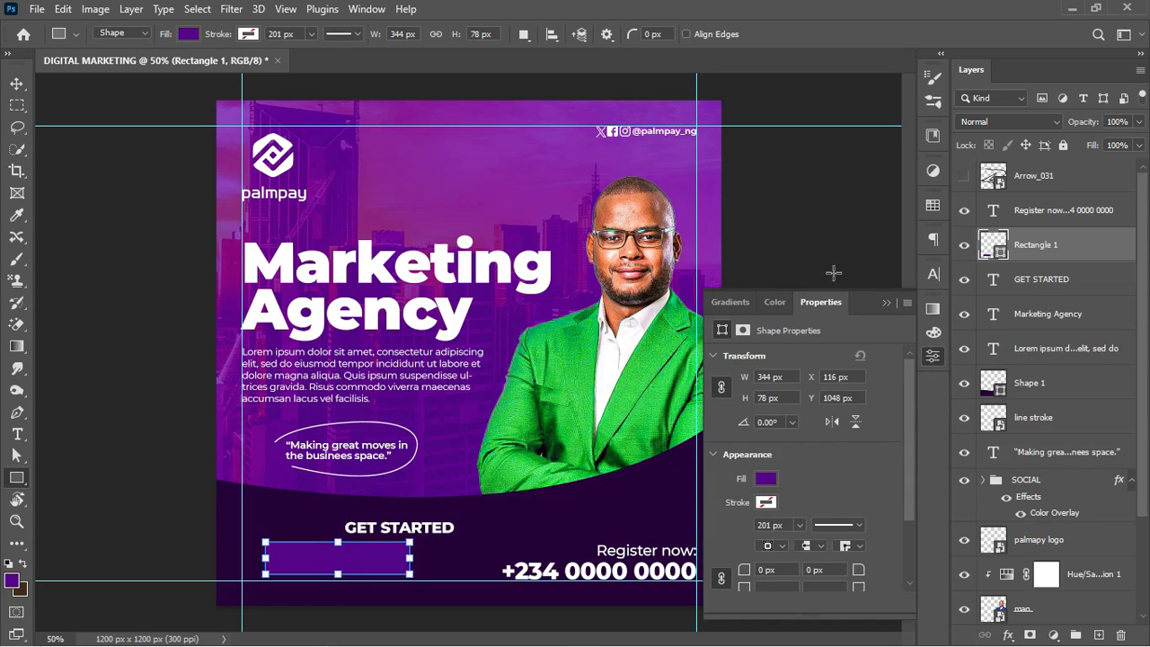
{"action": "left_click", "coordinate": [369, 9]}
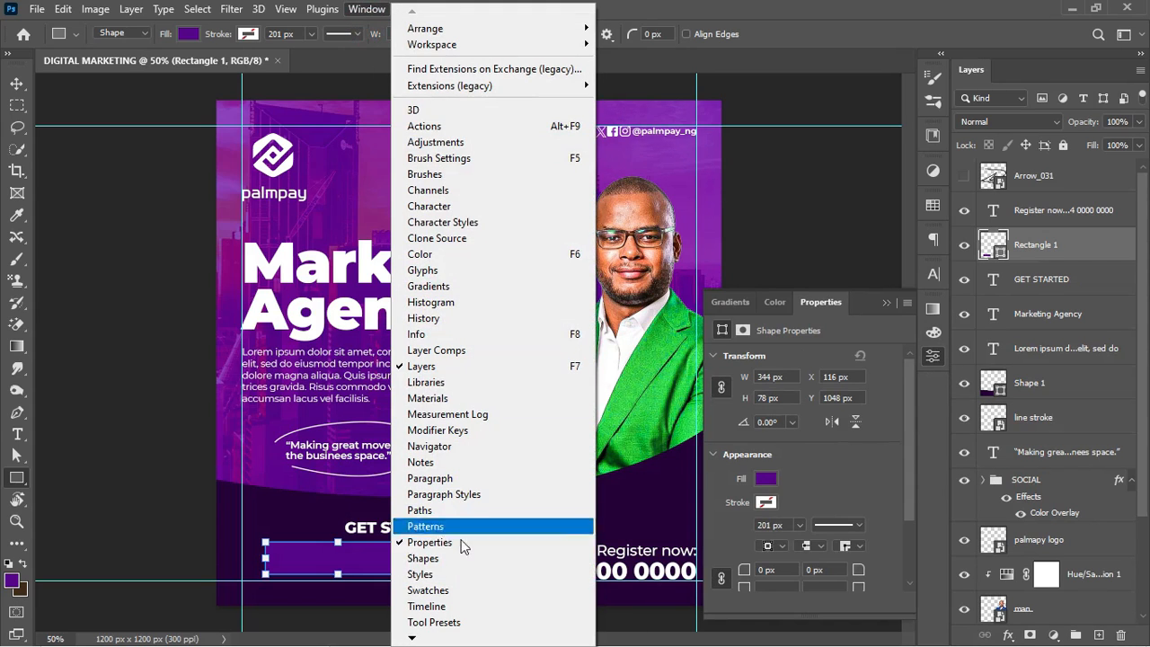
{"action": "left_click_drag", "start_coordinate": [744, 571], "coordinate": [848, 573]}
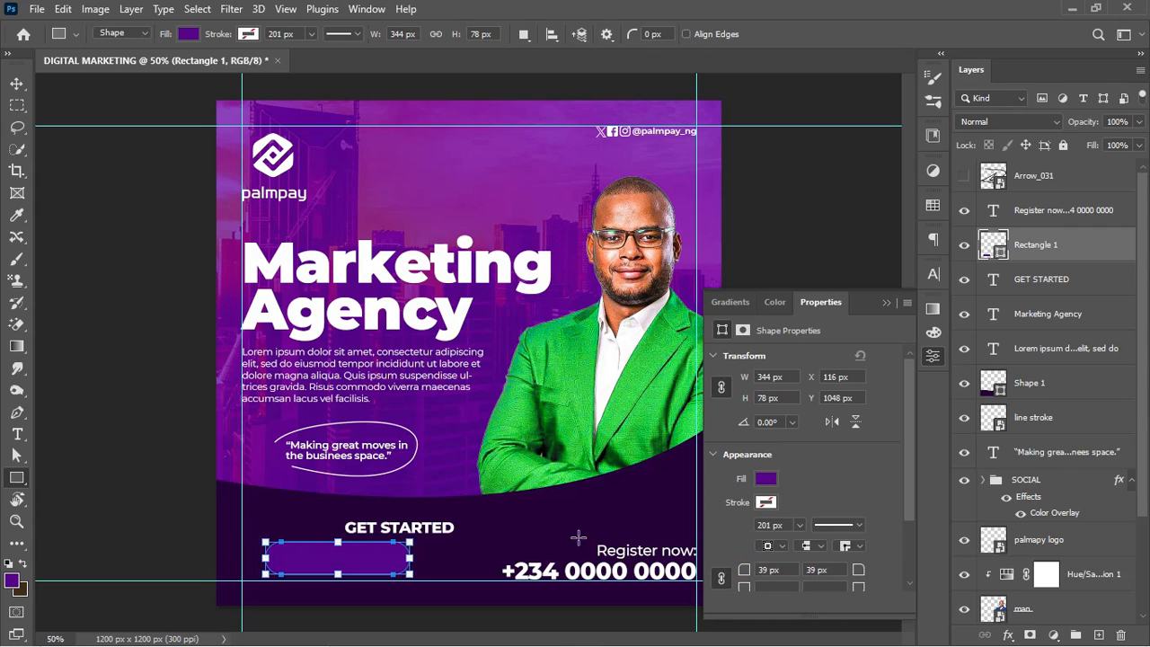
{"action": "left_click", "coordinate": [766, 478]}
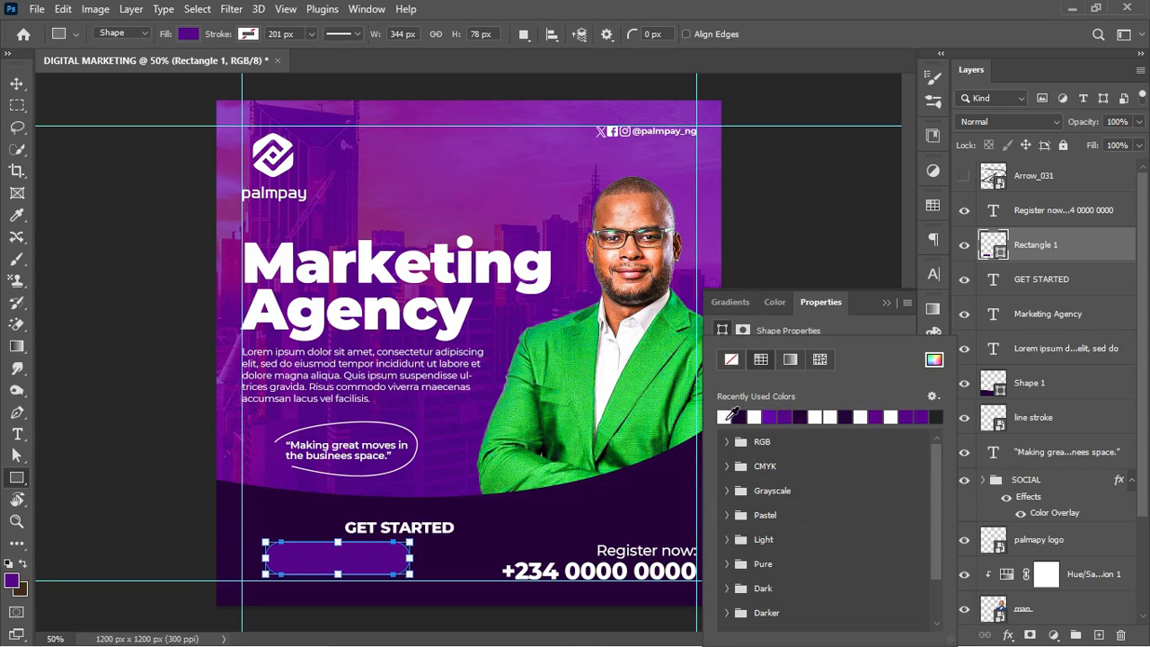
{"action": "left_click", "coordinate": [725, 416]}
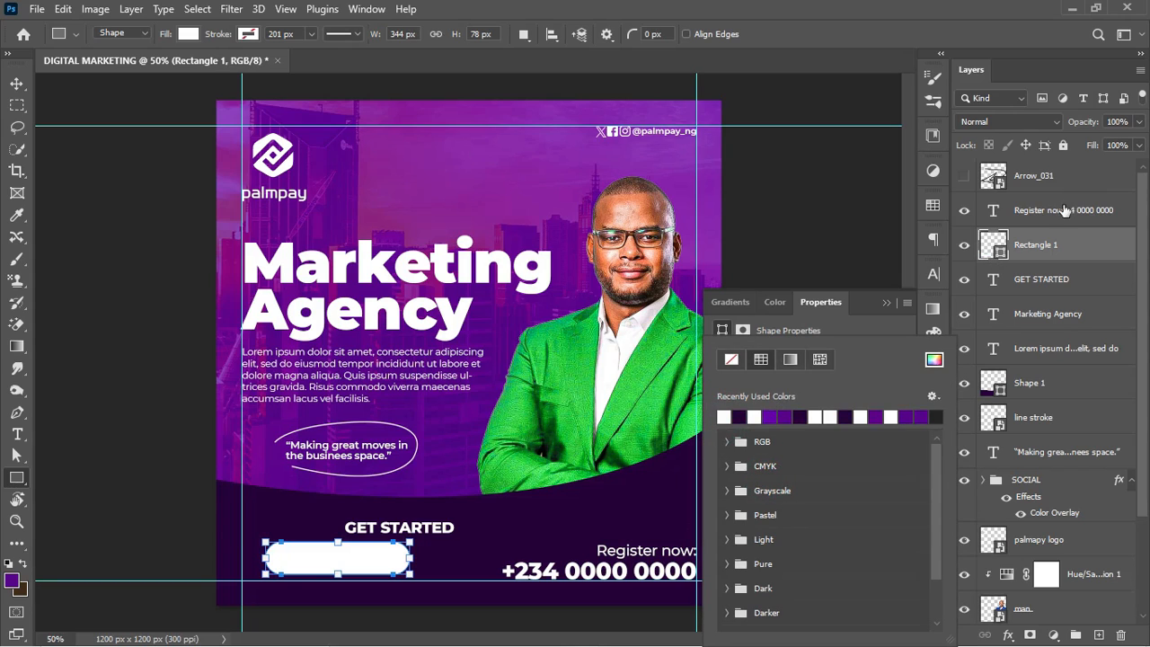
{"action": "left_click", "coordinate": [1058, 252]}
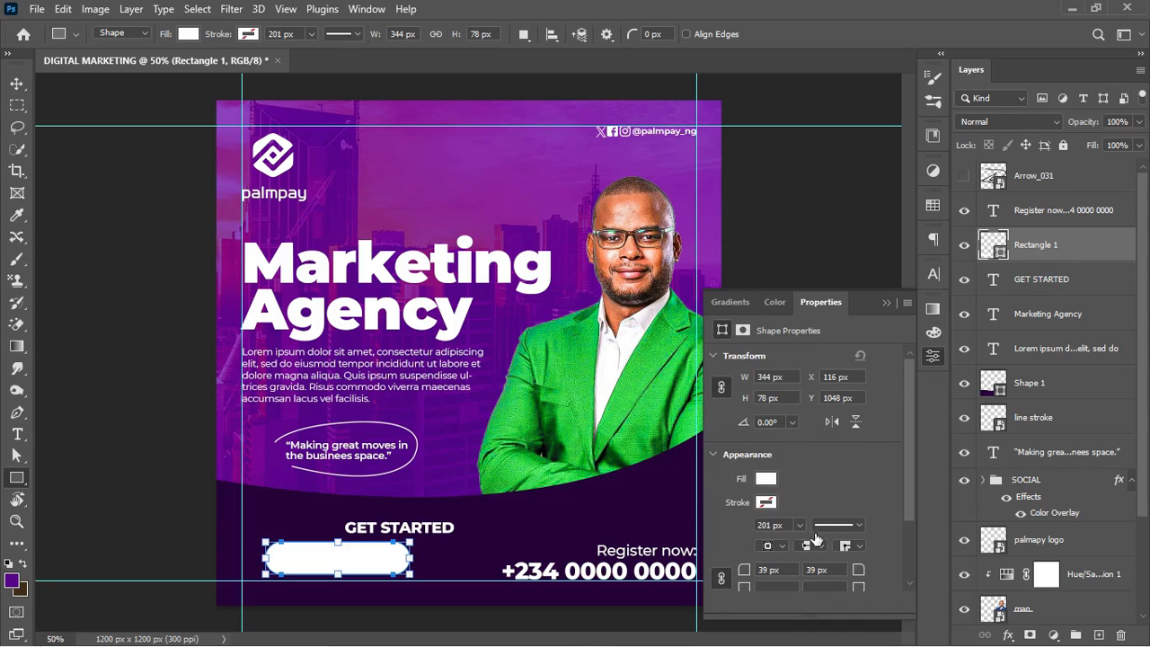
Recolour the GET STARTED text to the dark panel's purple, 25023a.
{"action": "key", "text": "alt+bracketleft"}
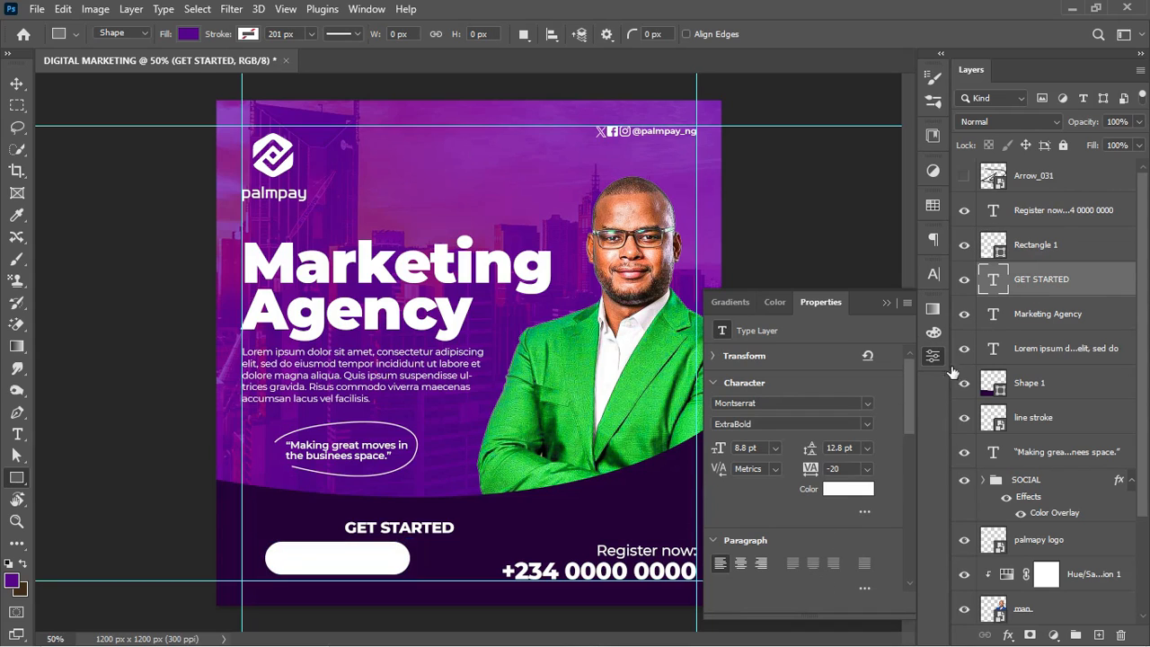
{"action": "left_click", "coordinate": [934, 274]}
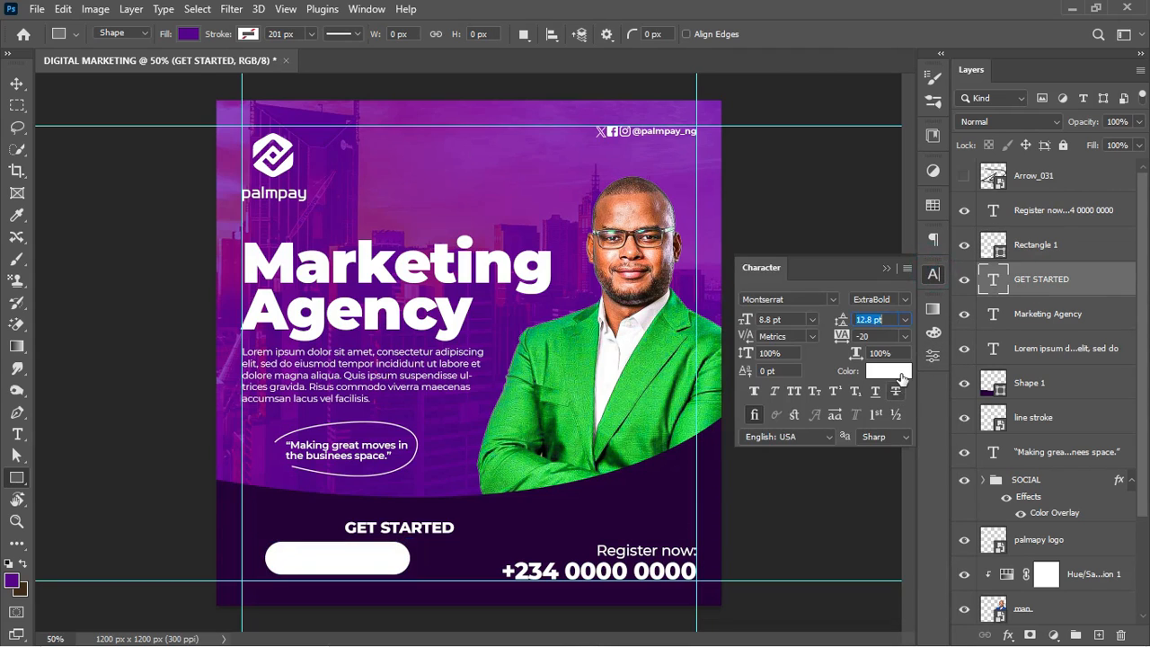
{"action": "left_click", "coordinate": [888, 371]}
{"action": "left_click", "coordinate": [655, 499]}
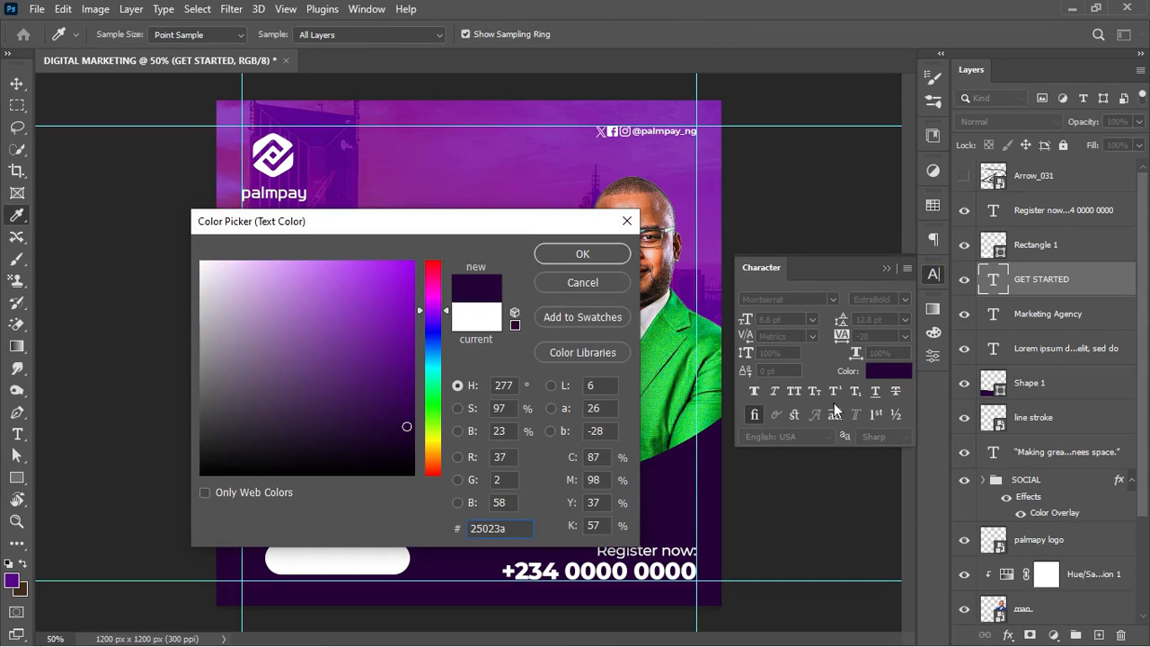
{"action": "left_click", "coordinate": [608, 253]}
{"action": "left_click", "coordinate": [885, 268]}
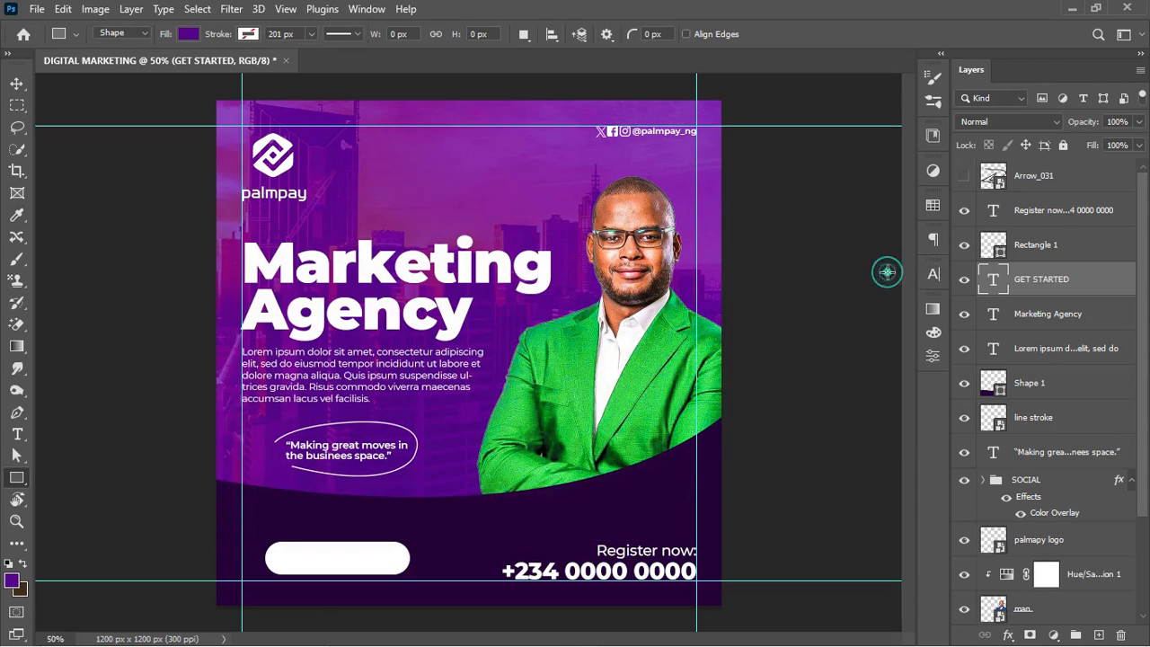
Move the GET STARTED layer above the rounded rectangle and centre the text horizontally and vertically on that shape.
{"action": "left_click_drag", "start_coordinate": [1060, 275], "coordinate": [1046, 244]}
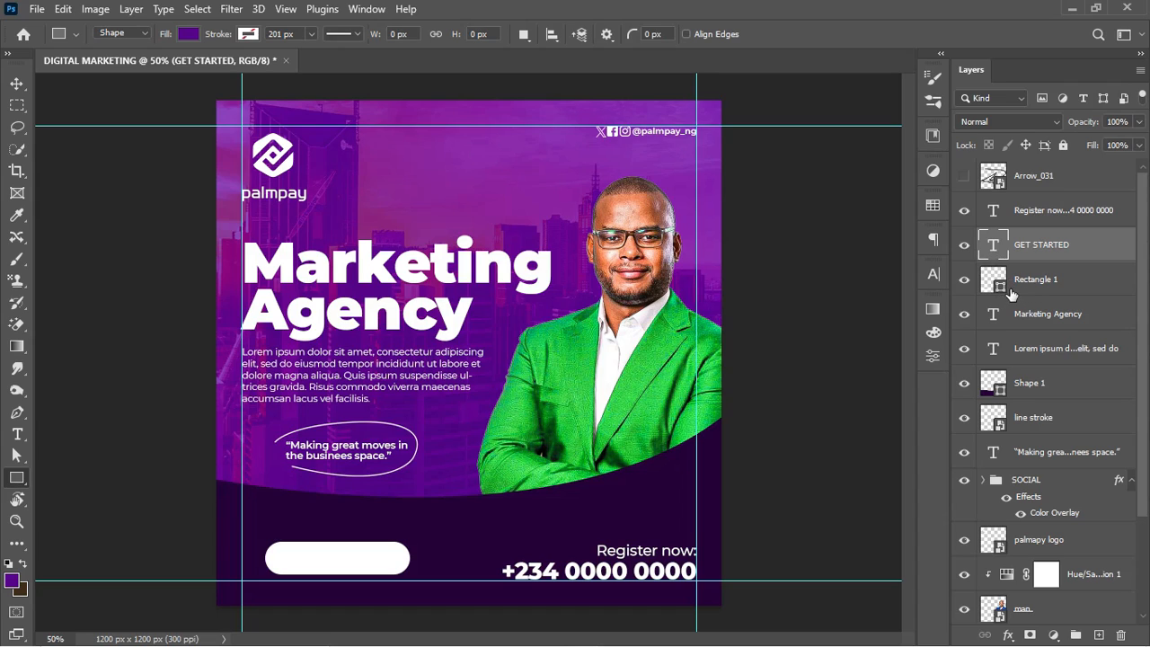
{"action": "left_click_drag", "start_coordinate": [1006, 292], "coordinate": [1000, 293]}
{"action": "left_click", "coordinate": [999, 285], "text": "ctrl"}
{"action": "left_click", "coordinate": [16, 85]}
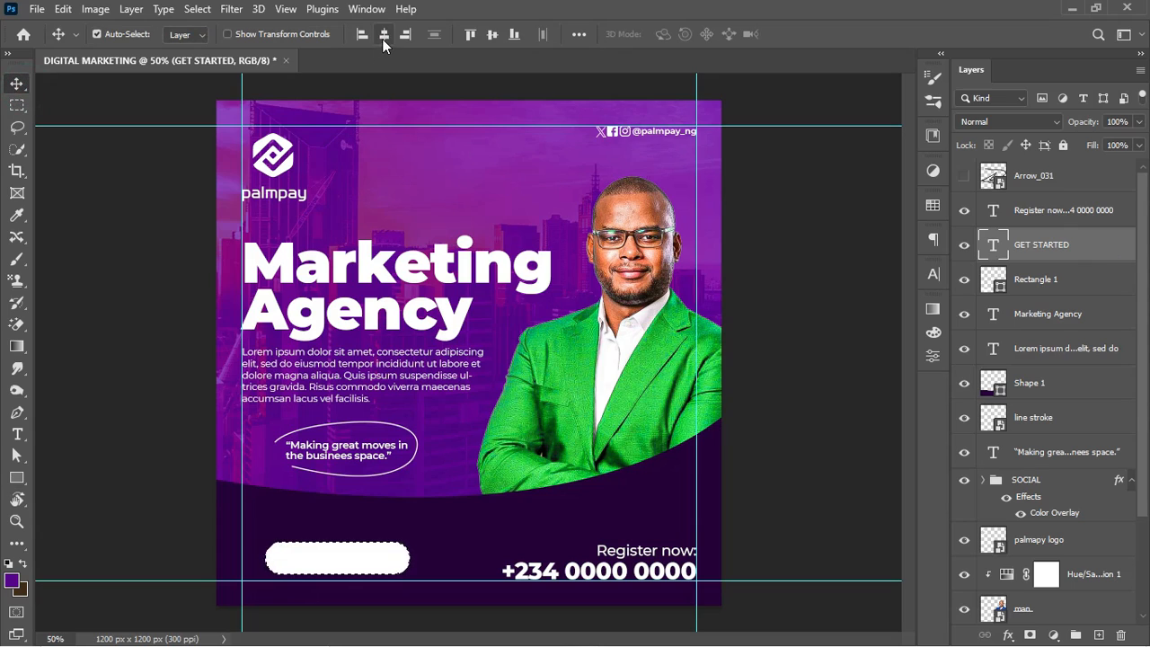
{"action": "left_click", "coordinate": [489, 36]}
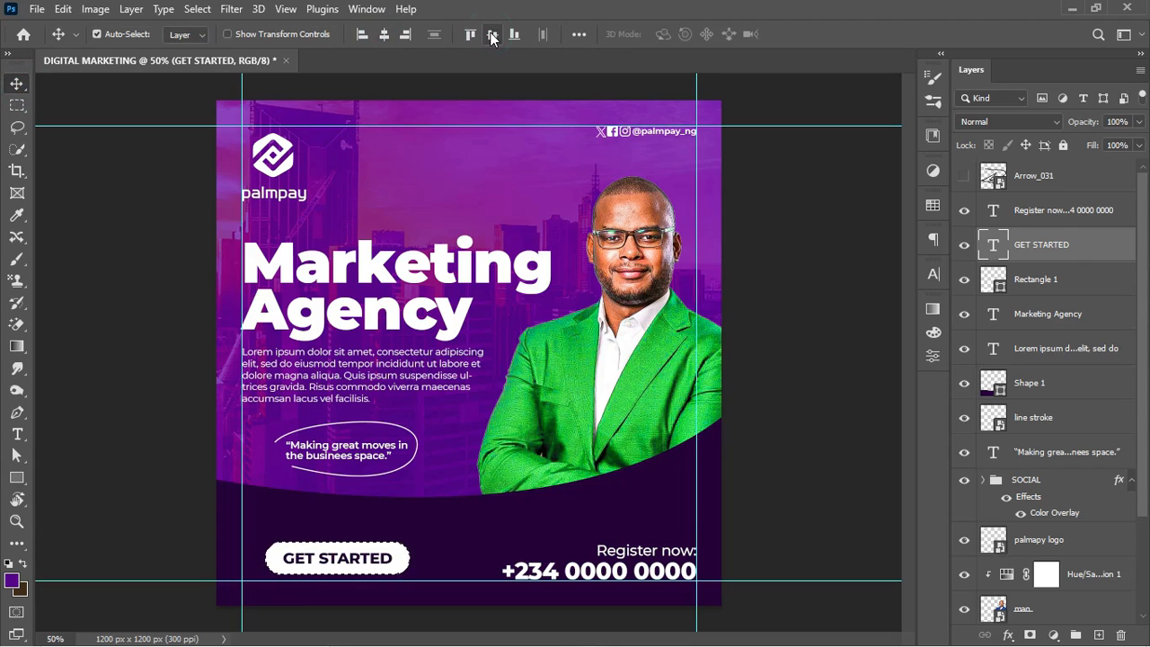
{"action": "key", "text": "ctrl+d"}
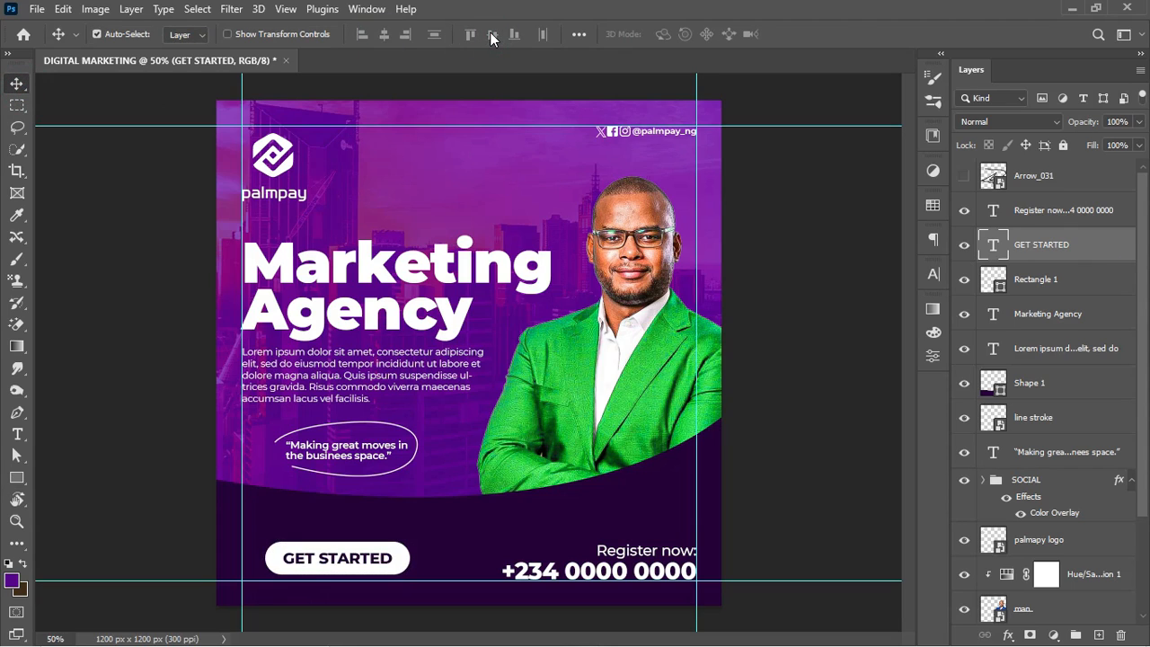
Scale the GET STARTED text and its rounded rectangle together to about 93% and shift them about 88 px right and 30 px up.
{"action": "left_click", "coordinate": [1078, 282], "text": "shift"}
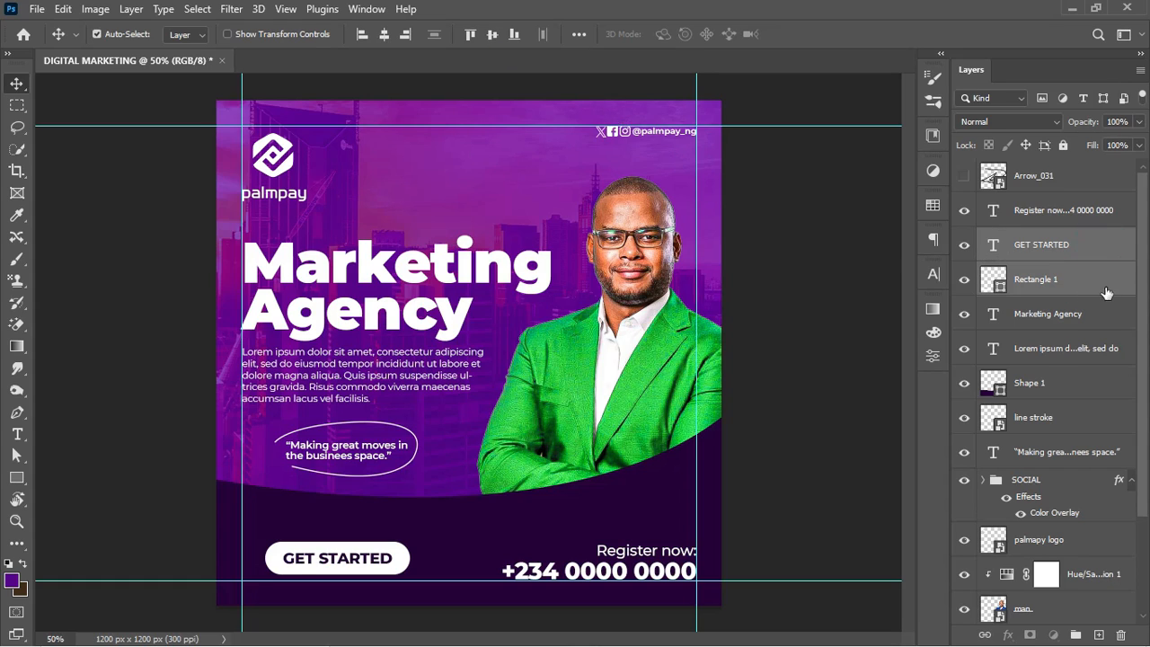
{"action": "left_click", "coordinate": [1086, 261]}
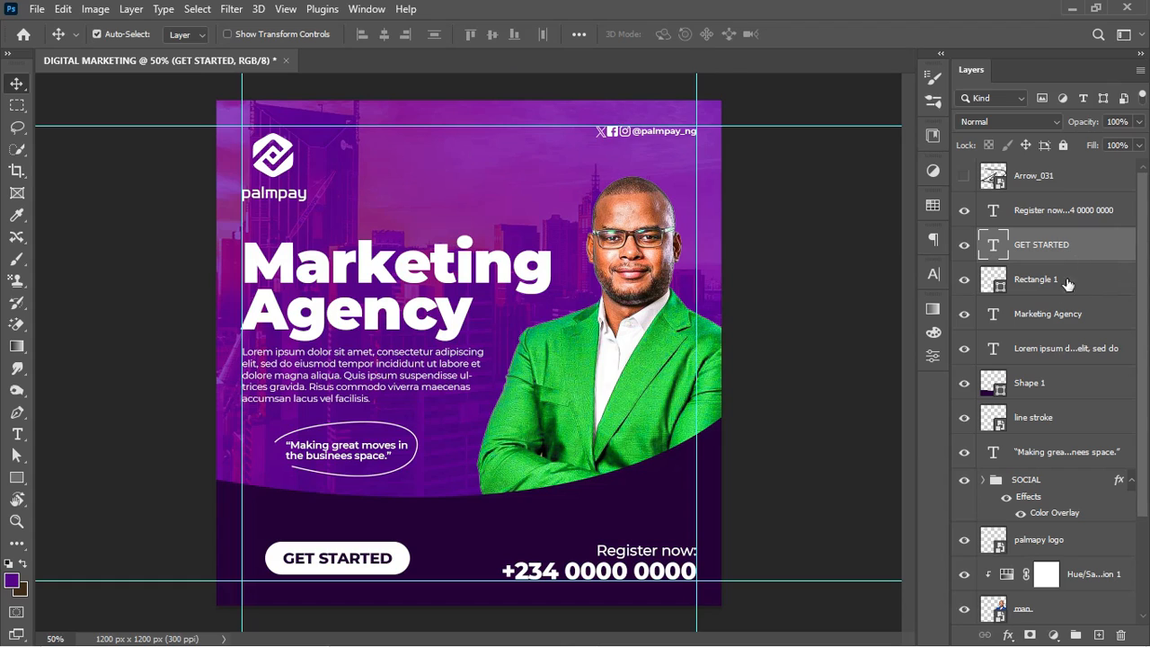
{"action": "left_click", "coordinate": [1085, 289], "text": "shift"}
{"action": "key", "text": "ctrl+t"}
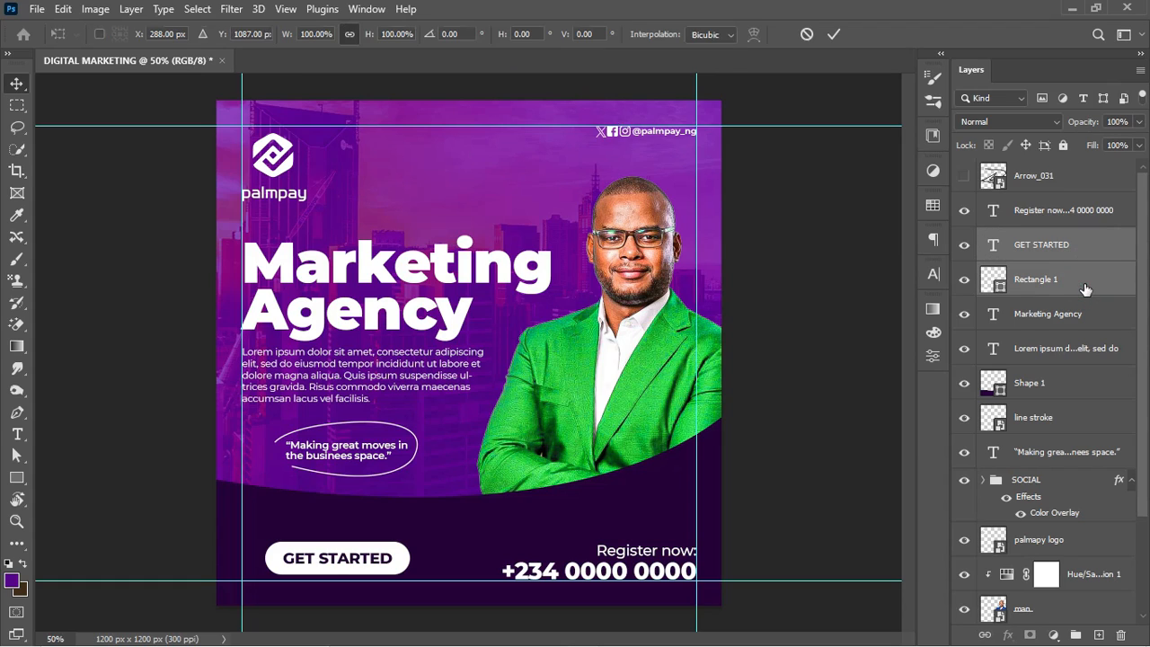
{"action": "left_click_drag", "start_coordinate": [408, 535], "coordinate": [401, 554]}
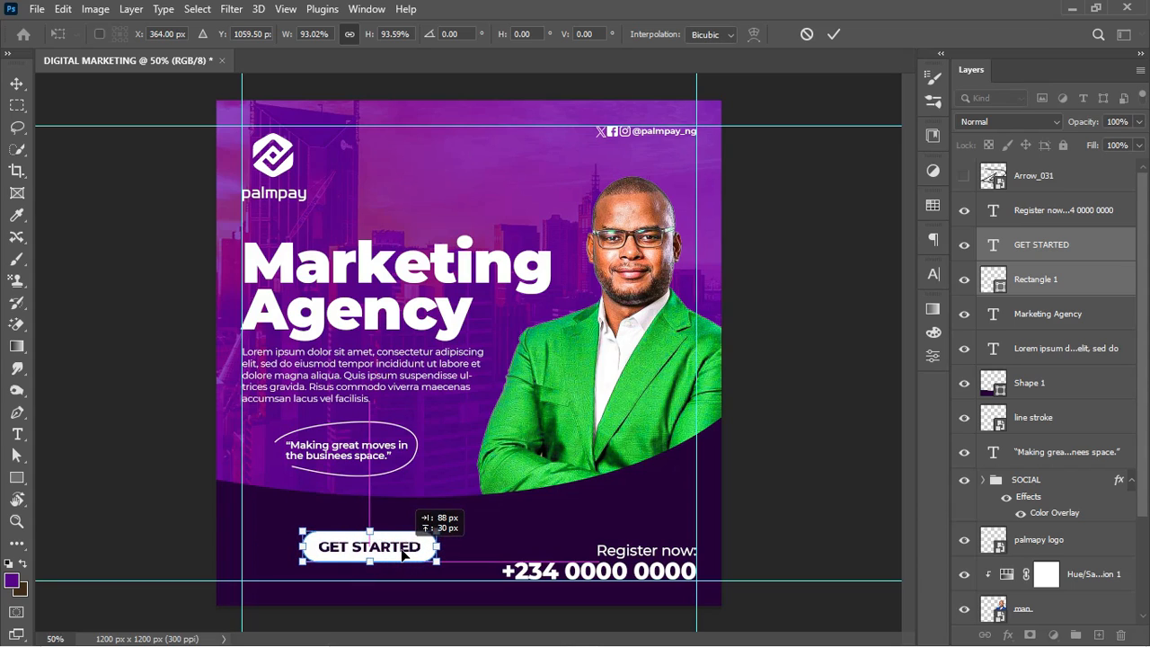
{"action": "key", "text": "Return"}
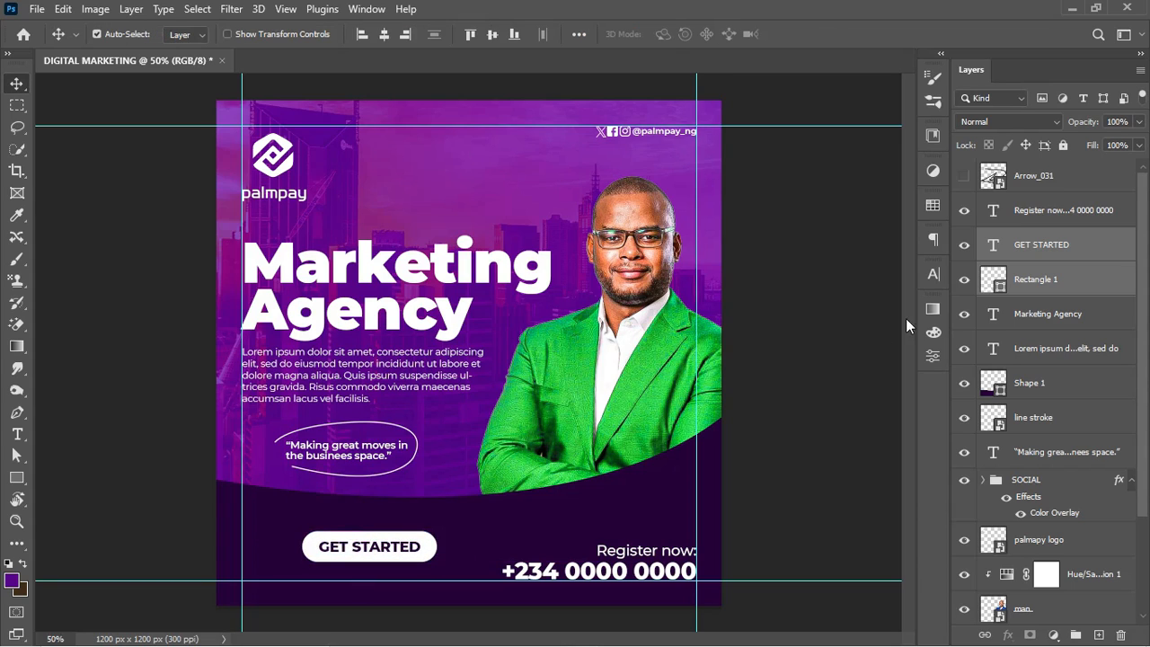
Reveal the Arrow_031 layer directly beneath the contact text layer in the stack and flip the arrow vertically.
{"action": "left_click_drag", "start_coordinate": [1063, 181], "coordinate": [1062, 226]}
{"action": "left_click", "coordinate": [964, 210]}
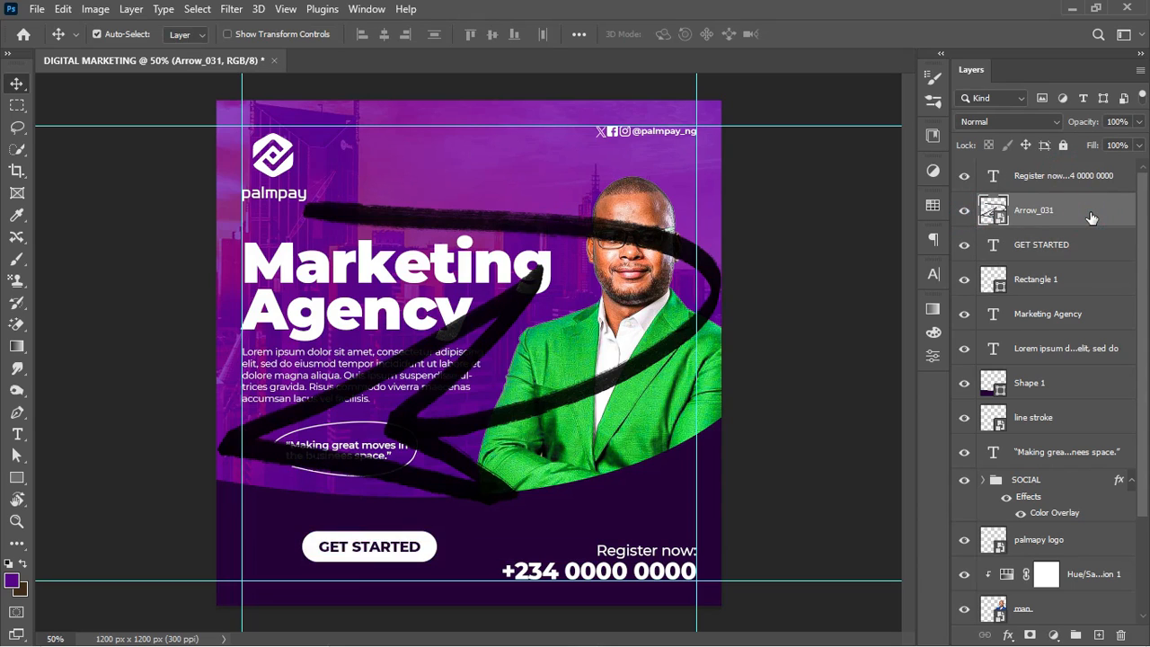
{"action": "key", "text": "ctrl+t"}
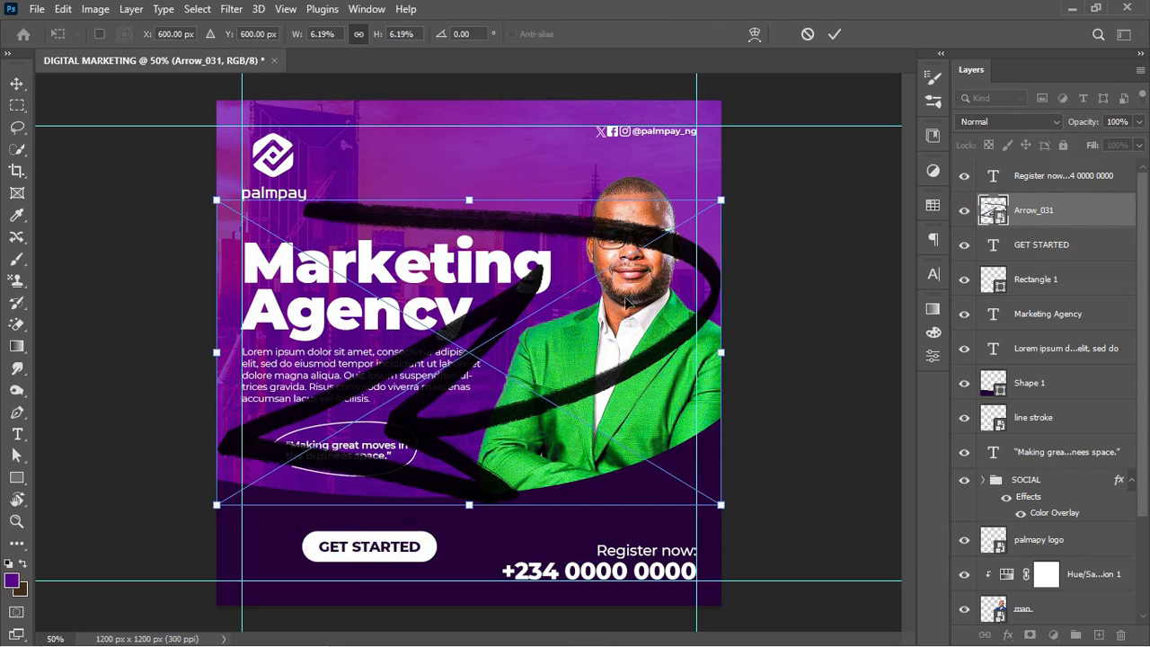
{"action": "right_click", "coordinate": [544, 336]}
{"action": "left_click", "coordinate": [660, 325]}
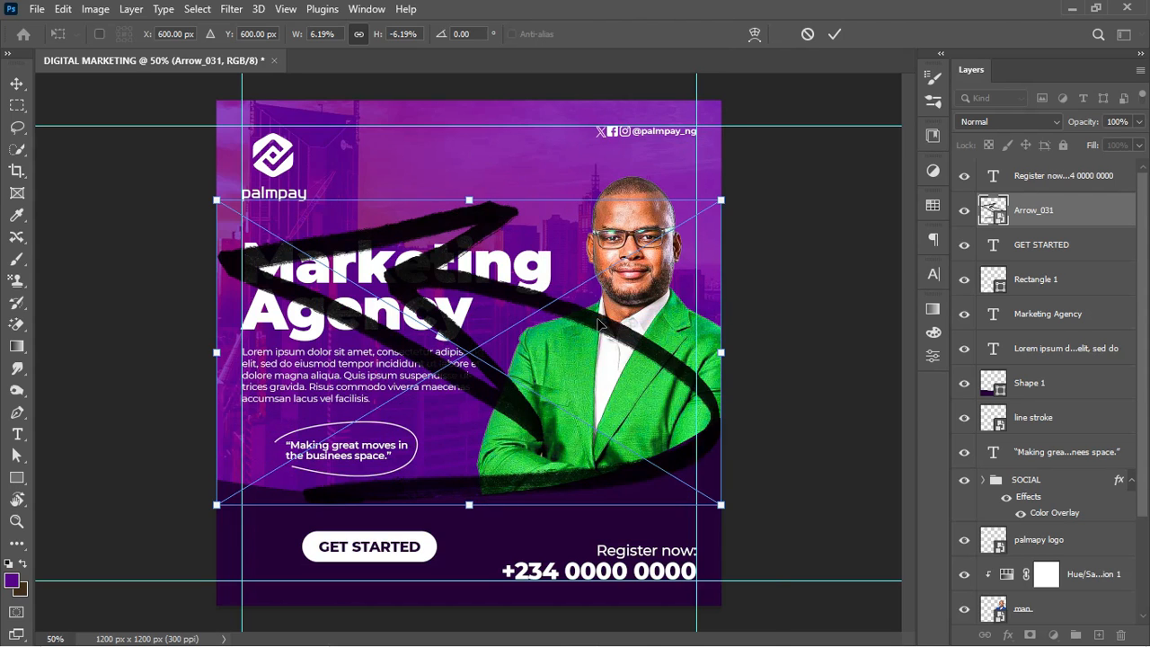
Flip the arrow horizontally and shrink it to a small accent just left of the GET STARTED button.
{"action": "right_click", "coordinate": [600, 325]}
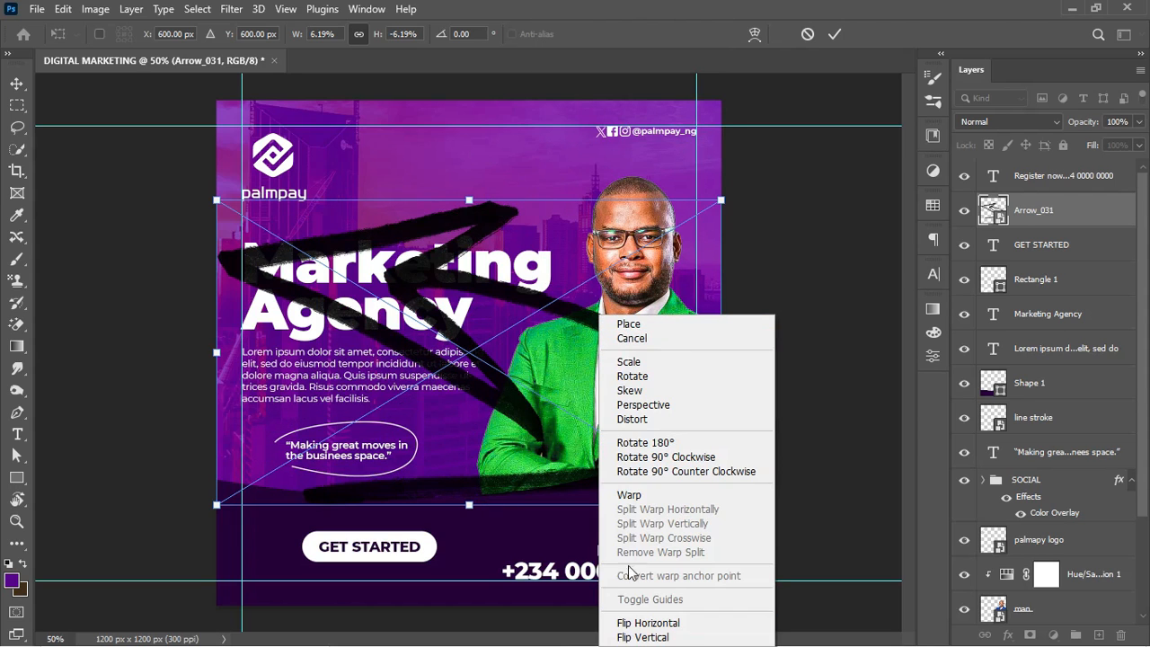
{"action": "left_click", "coordinate": [650, 623]}
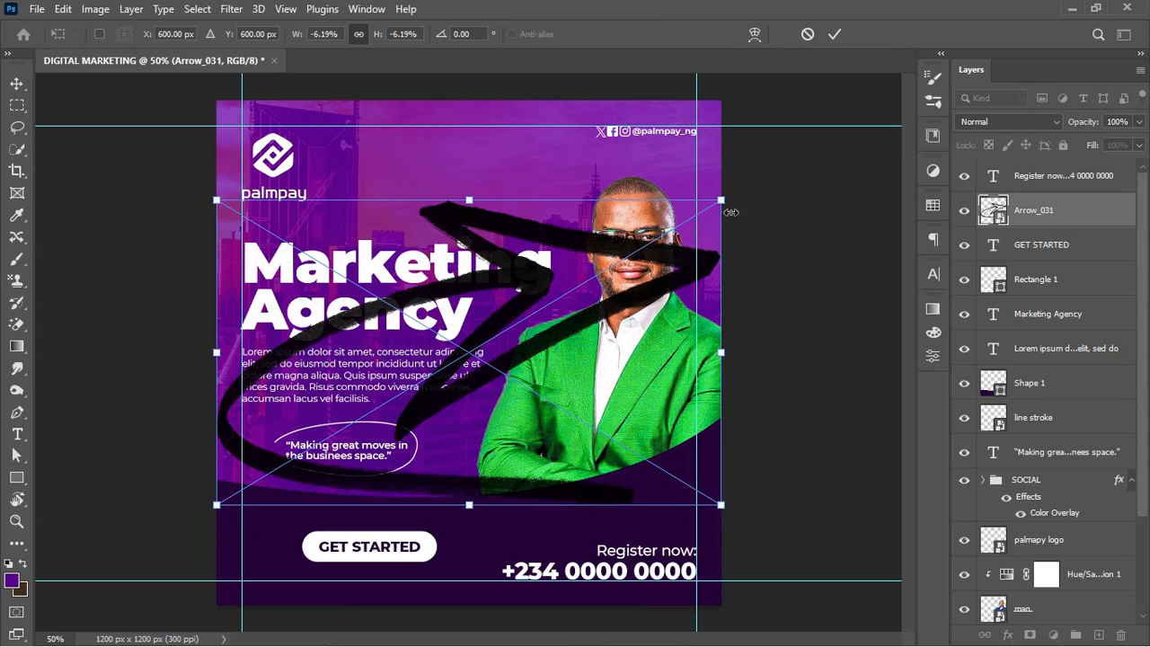
{"action": "left_click_drag", "start_coordinate": [723, 194], "coordinate": [277, 557]}
{"action": "key", "text": "Return"}
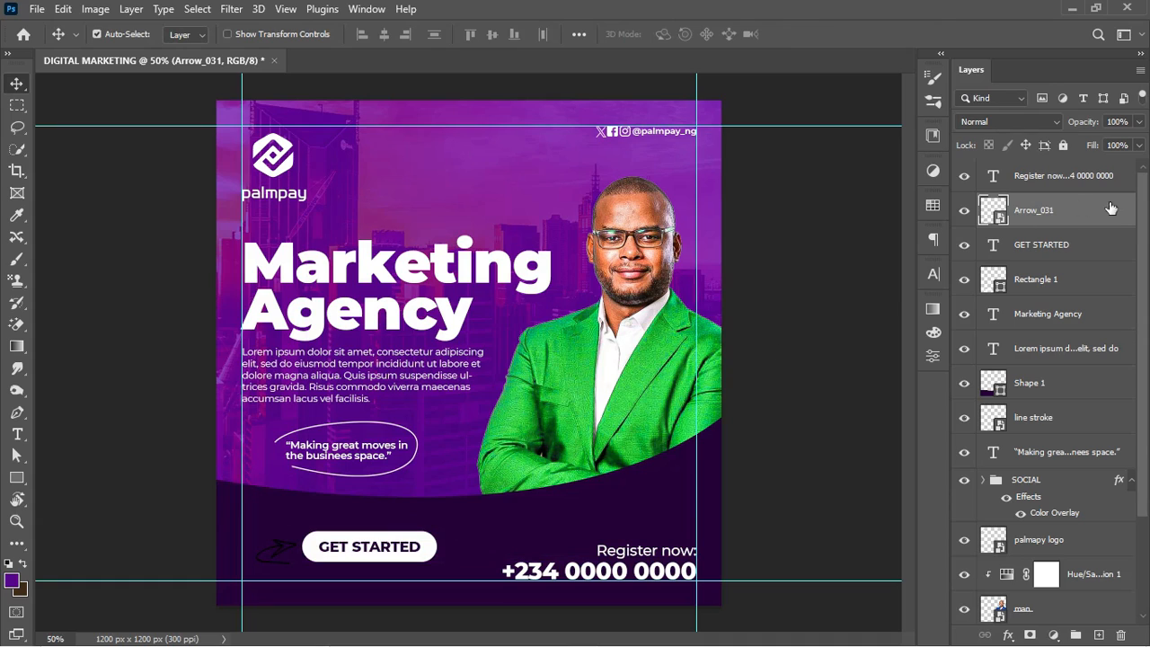
Copy the SOCIAL group's white Color Overlay effect to the Arrow_031 layer and preview the flyer without guides.
{"action": "left_click", "coordinate": [1131, 480]}
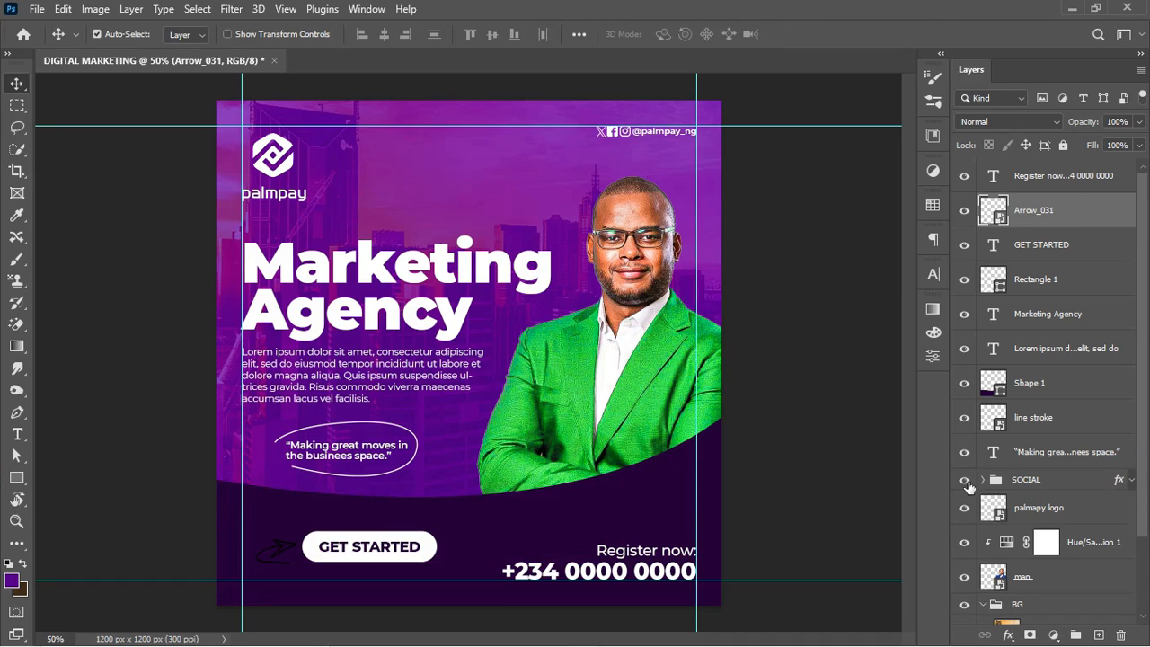
{"action": "left_click", "coordinate": [963, 480]}
{"action": "left_click", "coordinate": [964, 479]}
{"action": "left_click", "coordinate": [1092, 476]}
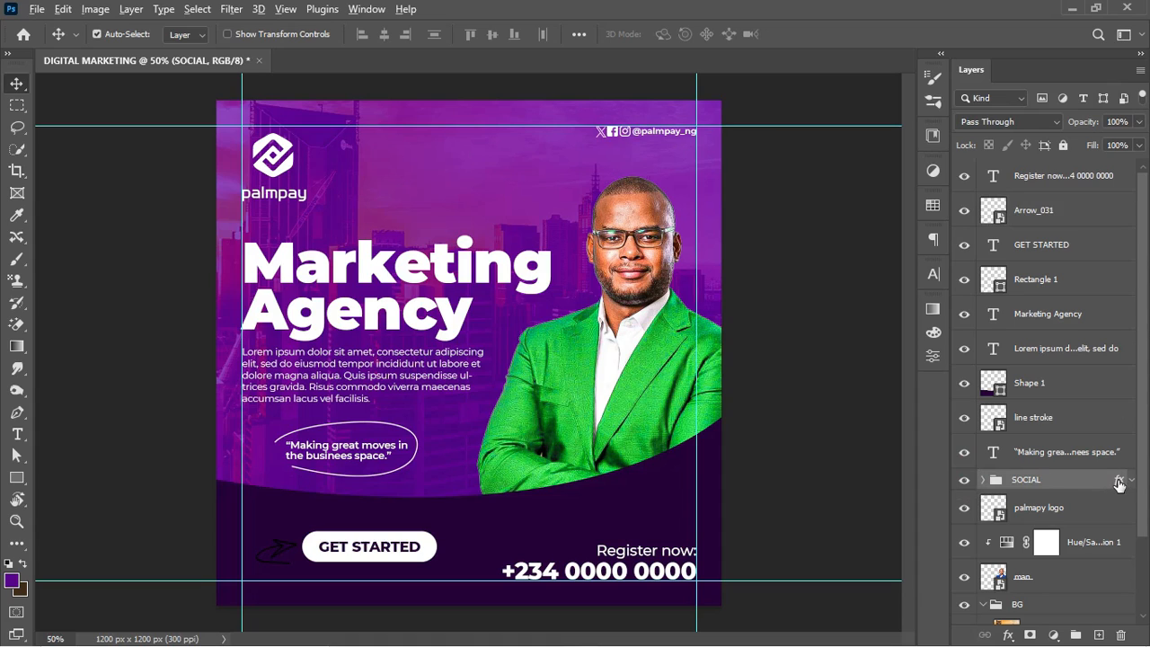
{"action": "left_click_drag", "start_coordinate": [1119, 485], "coordinate": [1110, 217]}
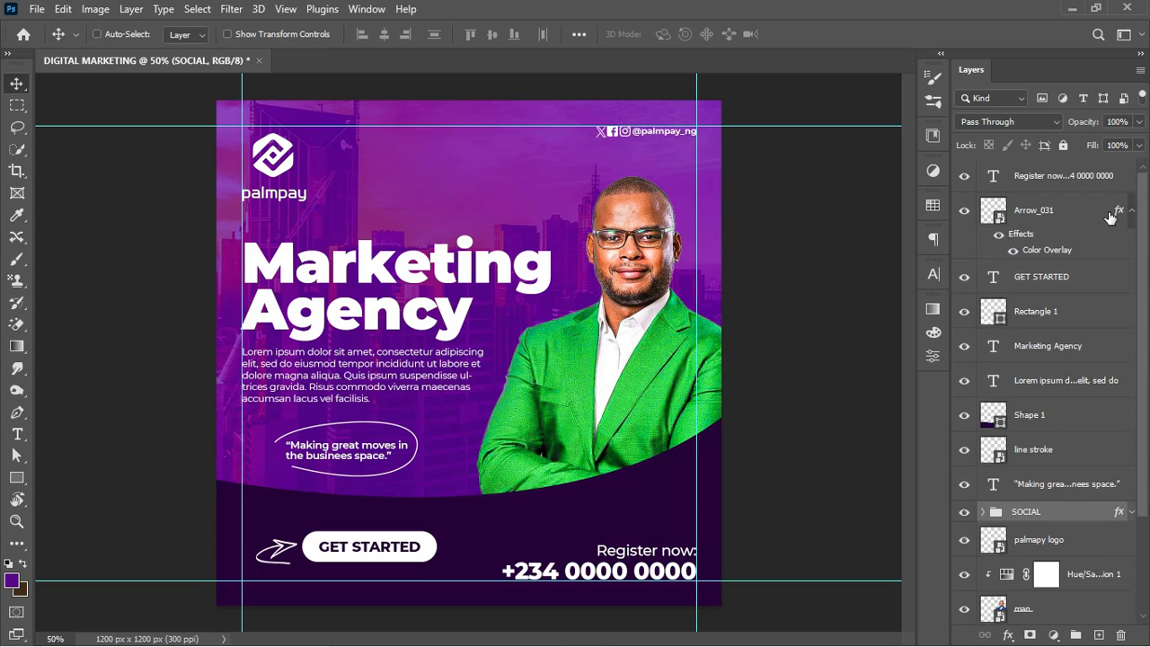
{"action": "key", "text": "ctrl+semicolon"}
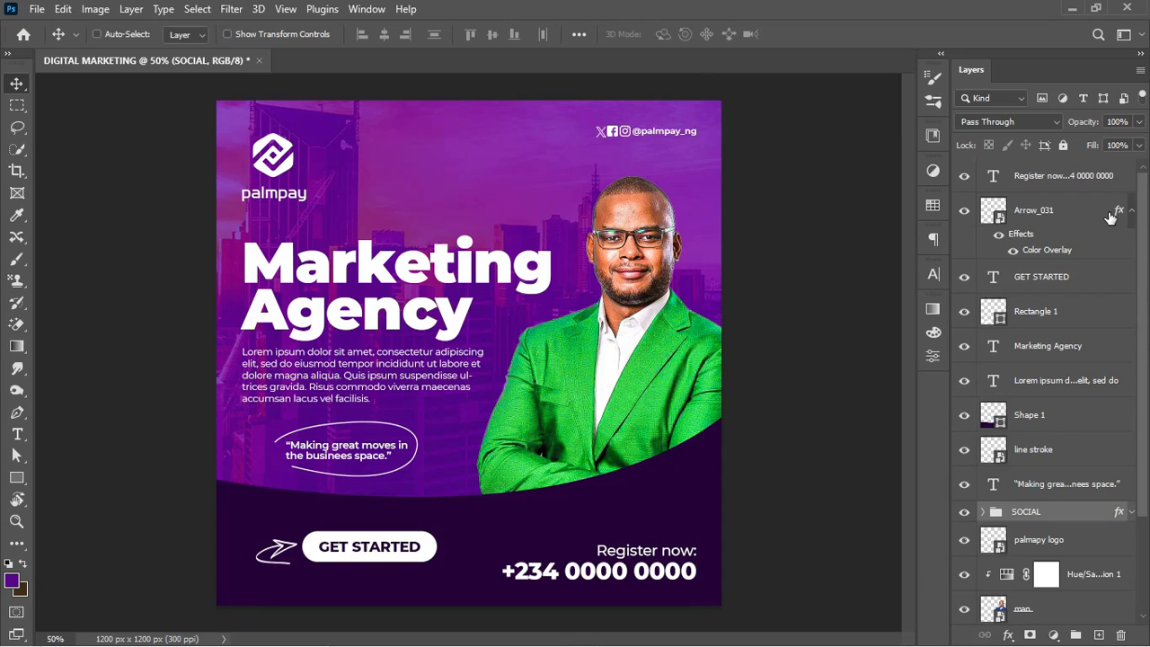
{"action": "key", "text": "ctrl+semicolon"}
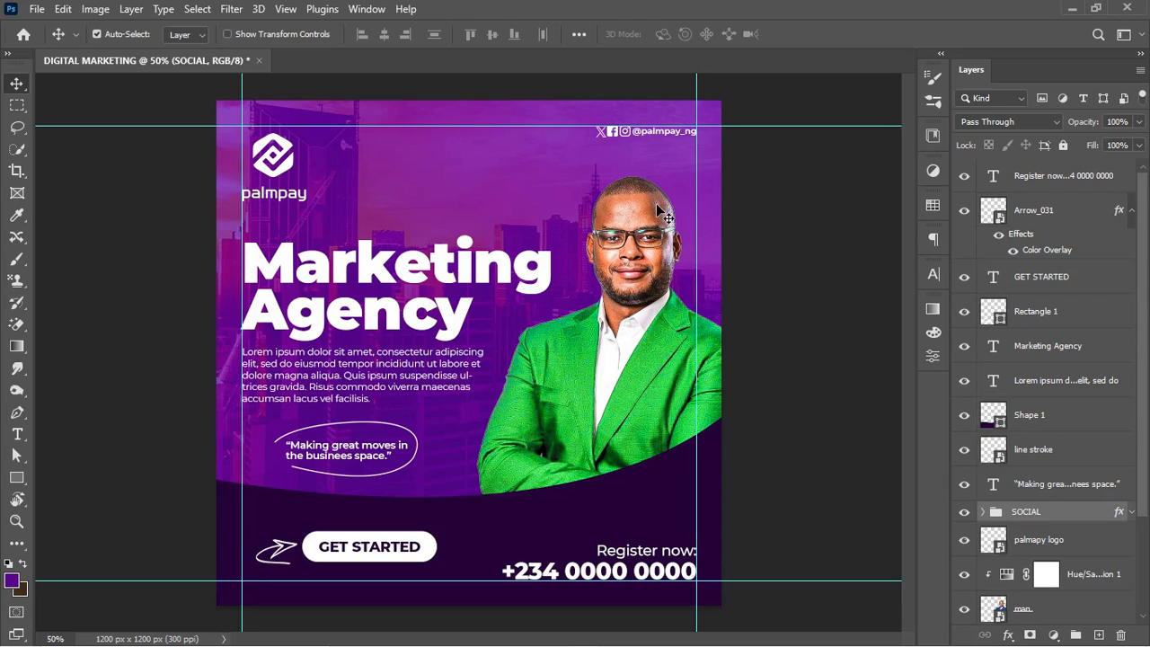
Shift the logo, SOCIAL group, heading, paragraph, circled quote, GET STARTED text, button rectangle and arrow together about 26 px right.
{"action": "left_click", "coordinate": [287, 171]}
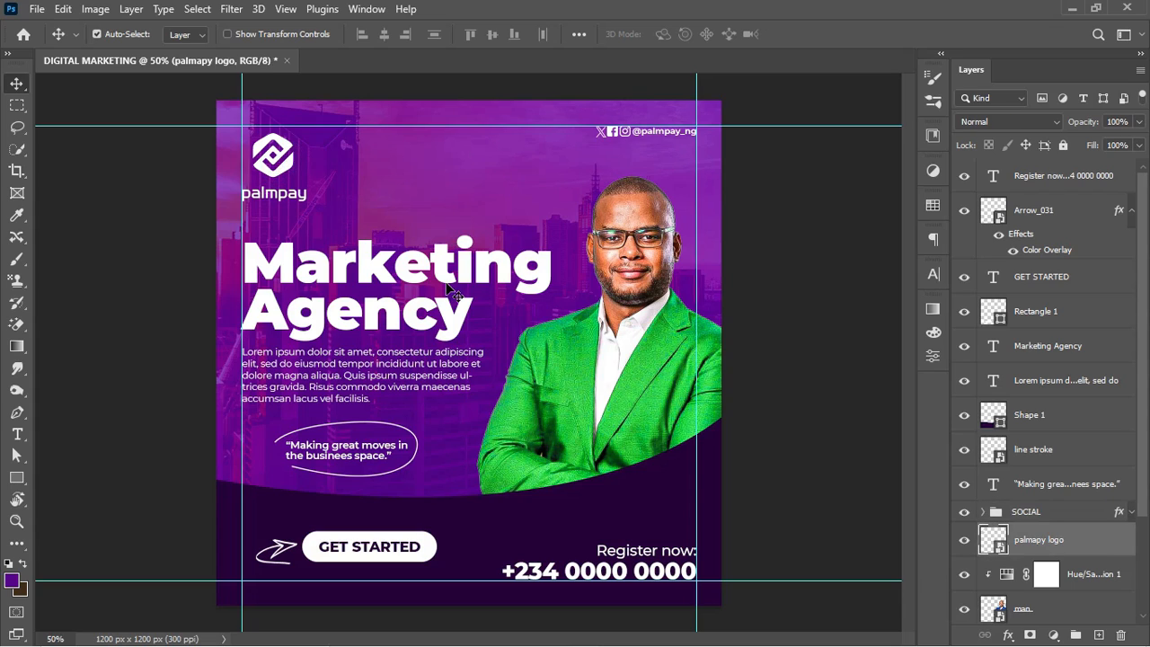
{"action": "left_click", "coordinate": [1059, 511], "text": "shift"}
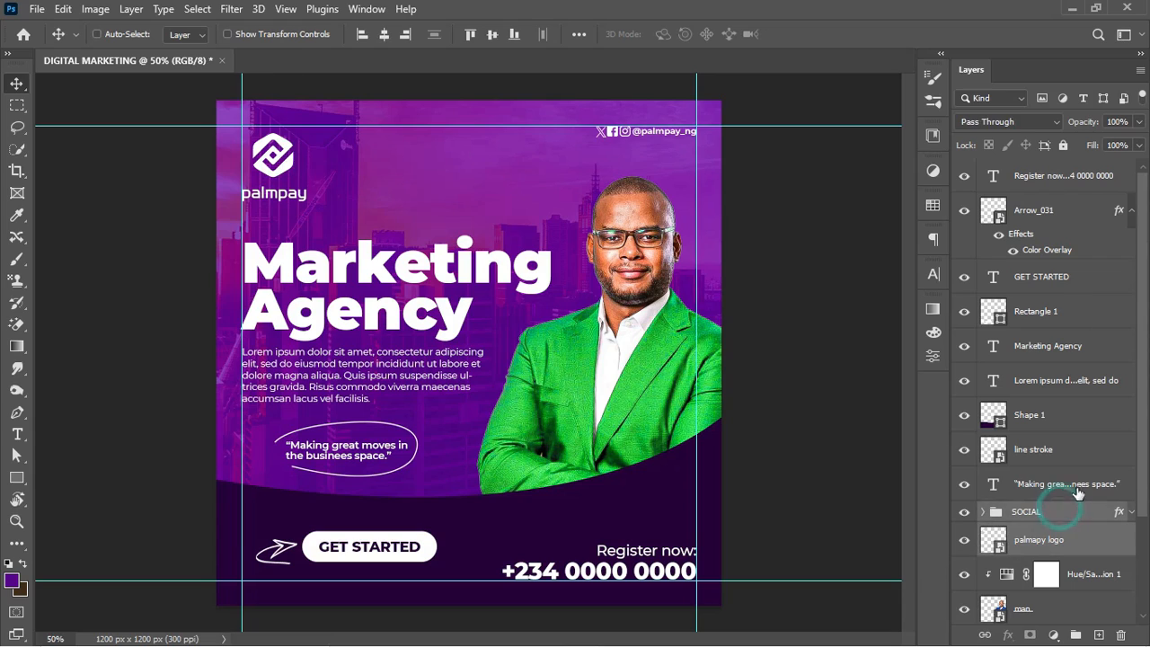
{"action": "left_click", "coordinate": [1074, 483], "text": "shift"}
{"action": "left_click", "coordinate": [1087, 449], "text": "shift"}
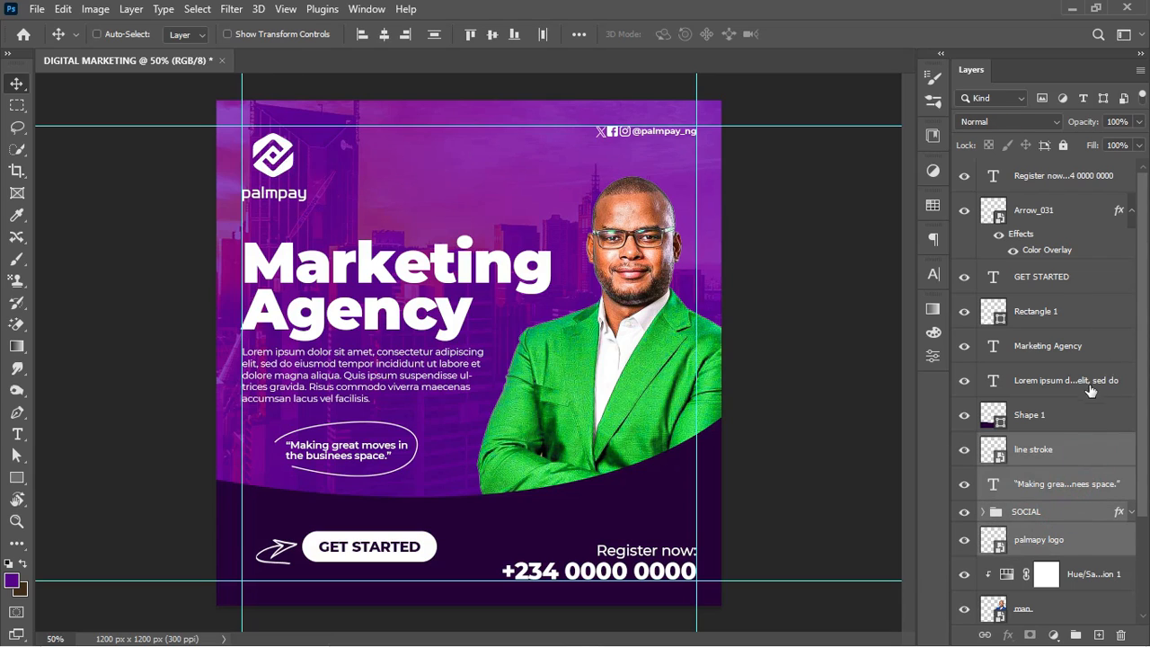
{"action": "left_click", "coordinate": [1089, 389], "text": "shift"}
{"action": "left_click", "coordinate": [1099, 346], "text": "shift"}
{"action": "left_click", "coordinate": [1088, 278], "text": "shift"}
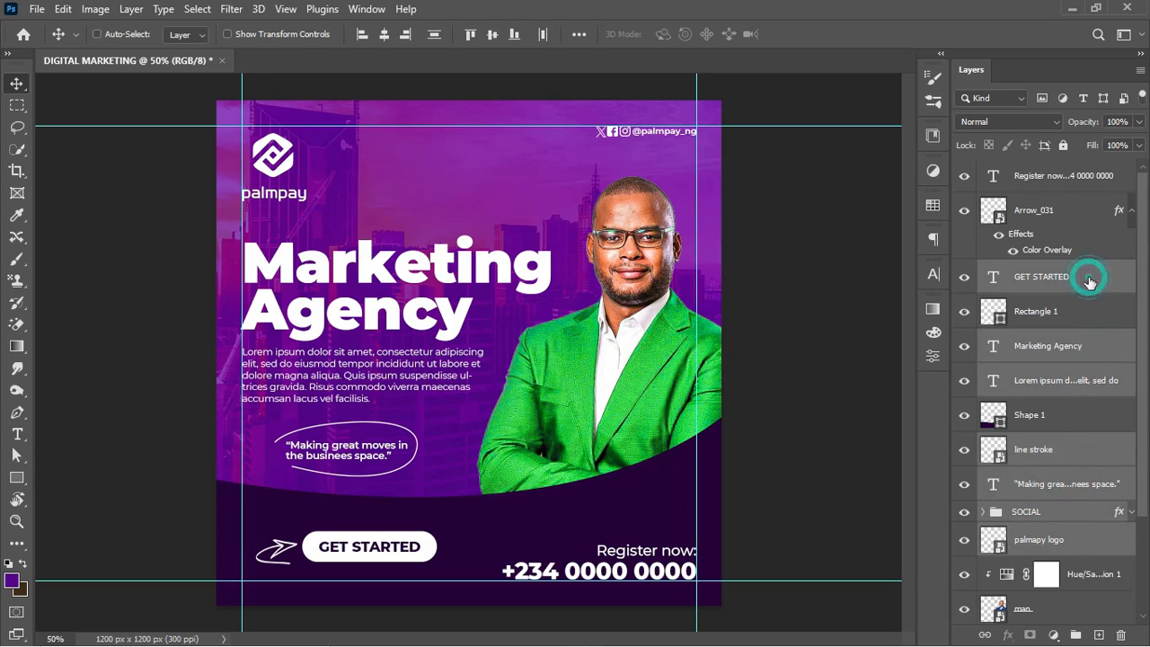
{"action": "left_click", "coordinate": [1077, 210], "text": "shift"}
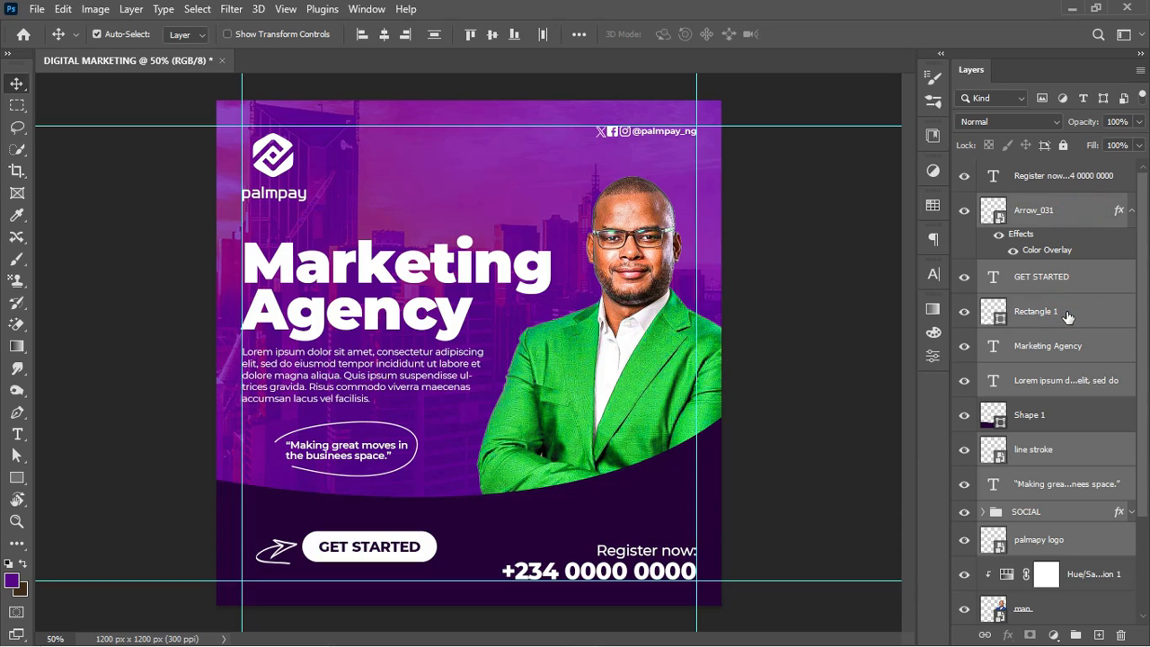
{"action": "key", "text": "Right"}
{"action": "key", "text": "Right"}
{"action": "key", "text": "Right"}
{"action": "key", "text": "Right"}
{"action": "key", "text": "Right"}
{"action": "key", "text": "Right"}
{"action": "key", "text": "Right"}
{"action": "key", "text": "Right"}
{"action": "key", "text": "Right"}
{"action": "key", "text": "Right"}
{"action": "key", "text": "Right"}
{"action": "key", "text": "Right"}
{"action": "key", "text": "Right"}
{"action": "key", "text": "Right"}
{"action": "key", "text": "Right"}
{"action": "key", "text": "Right"}
{"action": "key", "text": "Right"}
{"action": "key", "text": "Right"}
{"action": "key", "text": "Right"}
{"action": "key", "text": "Right"}
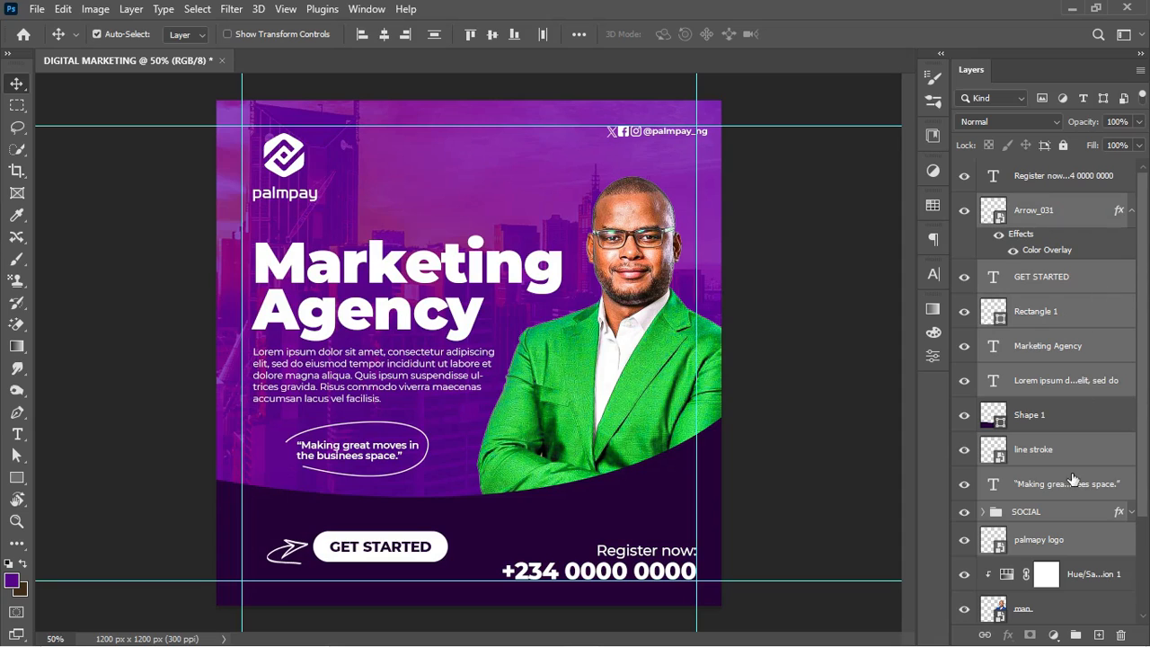
Nudge only the SOCIAL group back left until its handle ends at the right margin guide, and hide the guides.
{"action": "left_click", "coordinate": [1049, 512]}
{"action": "key", "text": "Left"}
{"action": "key", "text": "Left"}
{"action": "key", "text": "Left"}
{"action": "key", "text": "Left"}
{"action": "key", "text": "Left"}
{"action": "key", "text": "Left"}
{"action": "key", "text": "Left"}
{"action": "key", "text": "Left"}
{"action": "key", "text": "Left"}
{"action": "key", "text": "Left"}
{"action": "key", "text": "Left"}
{"action": "key", "text": "Left"}
{"action": "key", "text": "Left"}
{"action": "key", "text": "Left"}
{"action": "key", "text": "Left"}
{"action": "key", "text": "Left"}
{"action": "key", "text": "Left"}
{"action": "key", "text": "Left"}
{"action": "key", "text": "Left"}
{"action": "key", "text": "Left"}
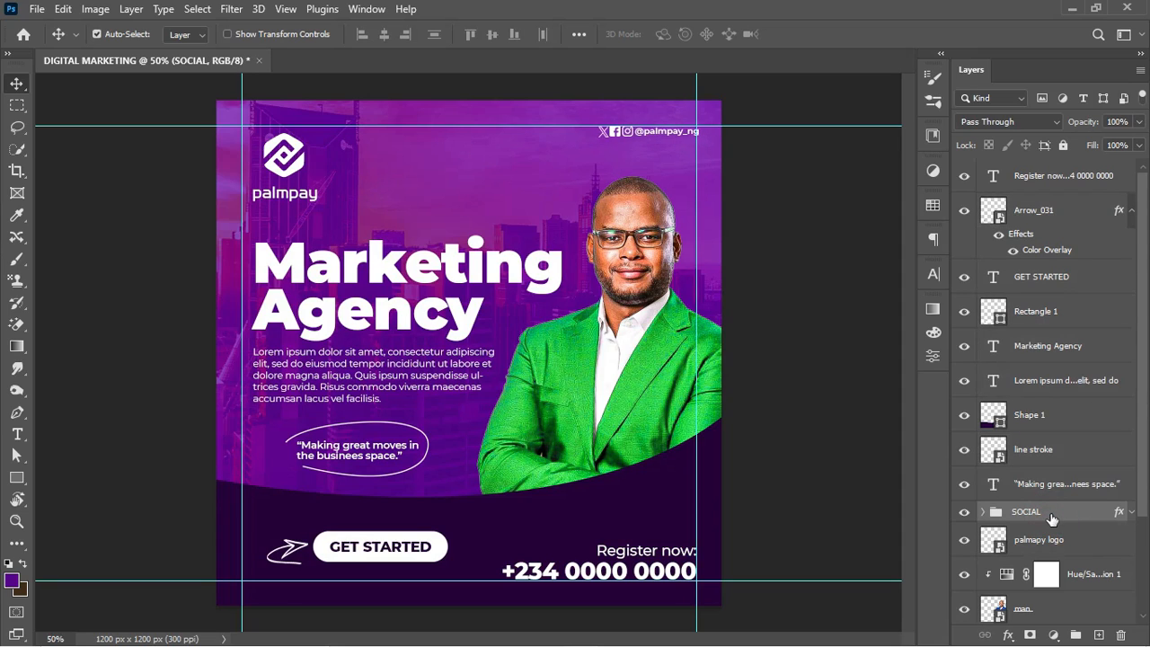
{"action": "key", "text": "Right"}
{"action": "key", "text": "Right"}
{"action": "key", "text": "Right"}
{"action": "key", "text": "Right"}
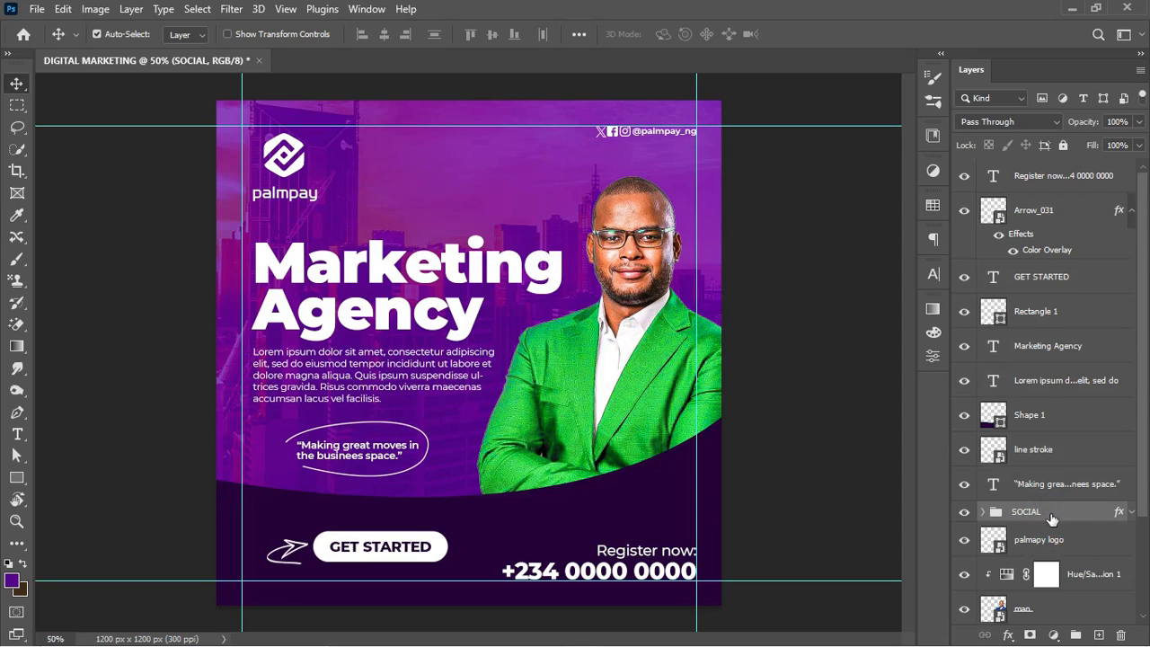
{"action": "key", "text": "ctrl+semicolon"}
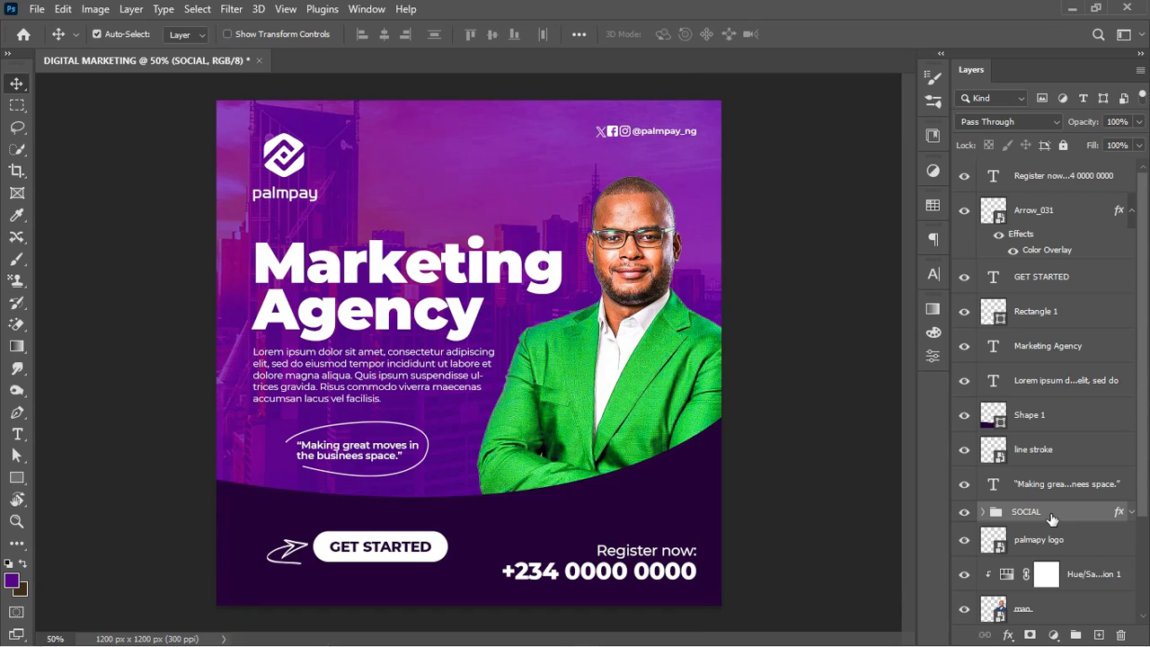
Reorder the Marketing Agency text layer to sit below Shape 1 and directly above the line stroke layer.
{"action": "left_click", "coordinate": [1060, 326]}
{"action": "left_click", "coordinate": [1062, 355]}
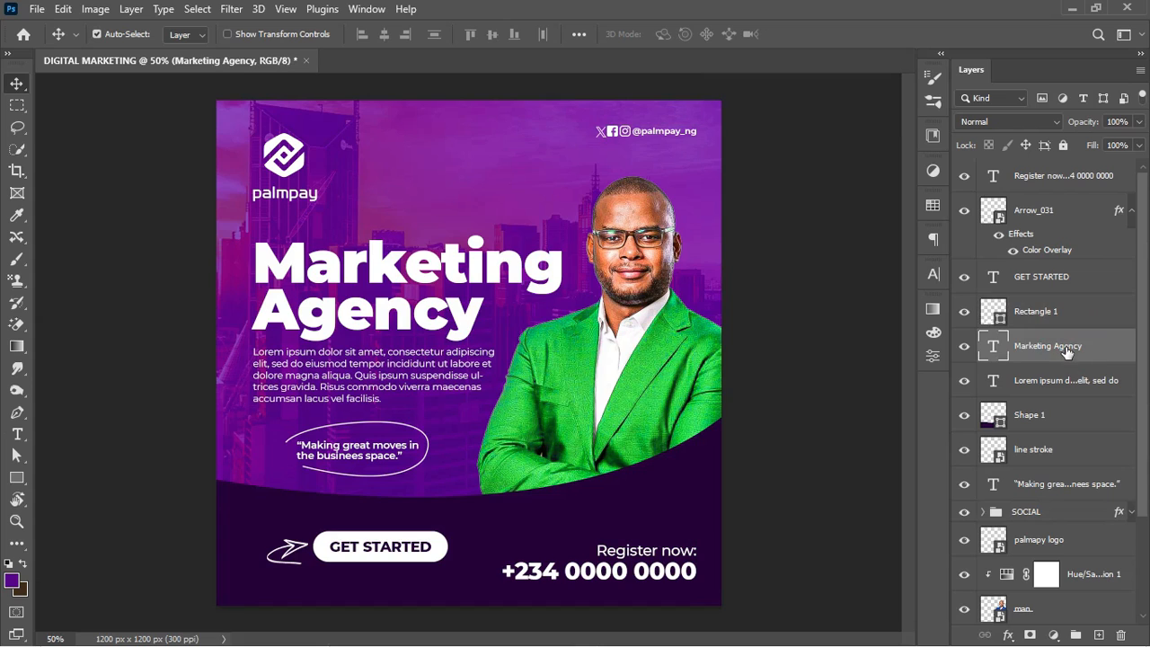
{"action": "left_click_drag", "start_coordinate": [1098, 346], "coordinate": [1060, 447]}
{"action": "left_click", "coordinate": [1052, 449], "text": "shift"}
{"action": "key", "text": "ctrl+t"}
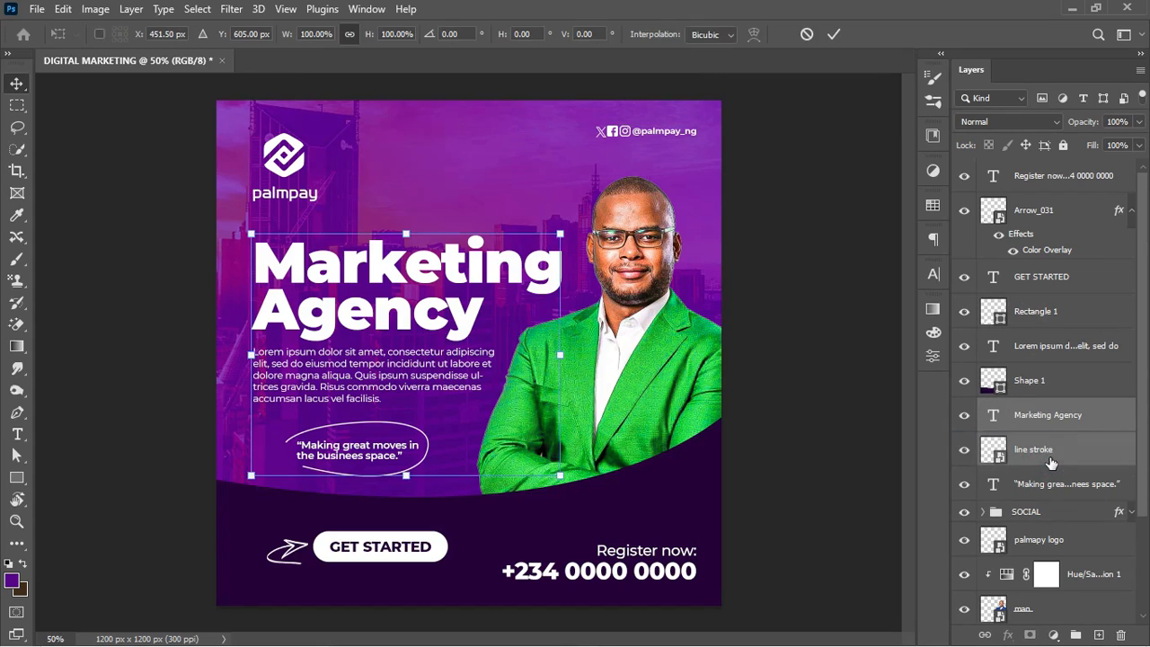
{"action": "key", "text": "Return"}
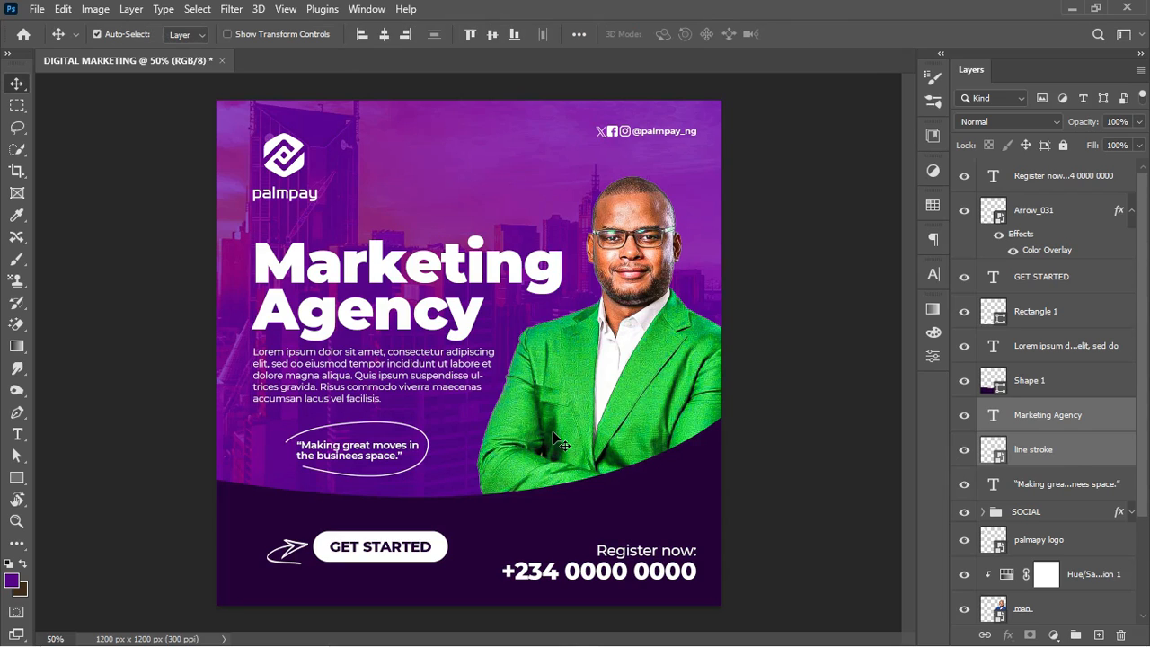
Enlarge the quote text and its line stroke ellipse together around their centre to about 118%.
{"action": "left_click", "coordinate": [1073, 463]}
{"action": "left_click", "coordinate": [1073, 486], "text": "shift"}
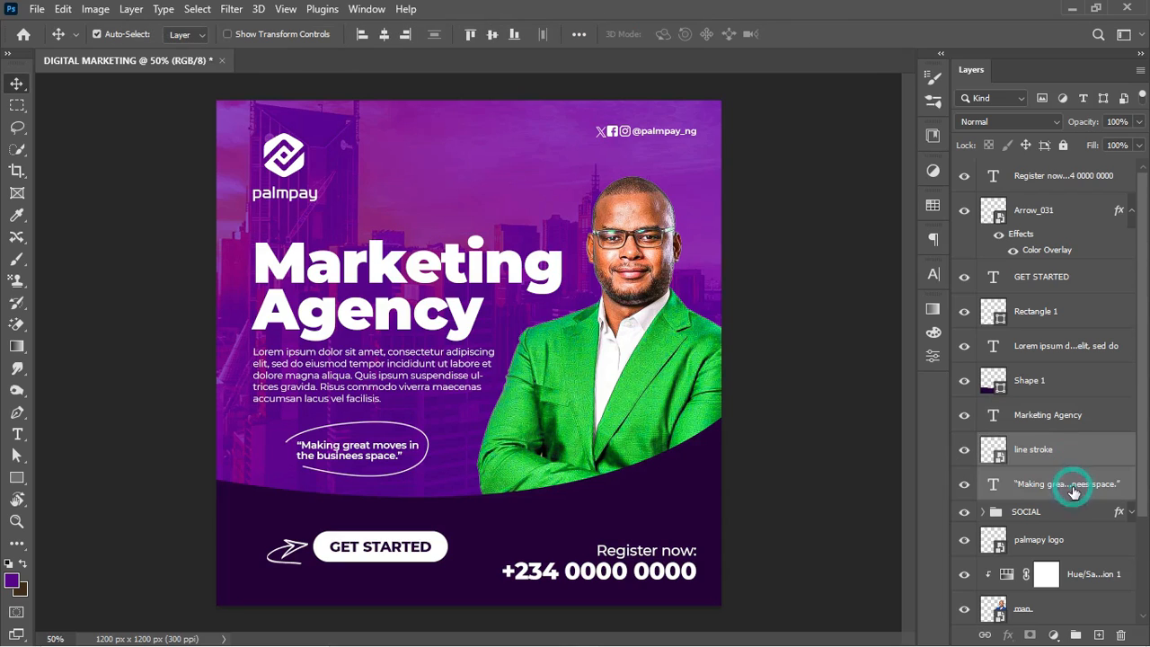
{"action": "key", "text": "ctrl+t"}
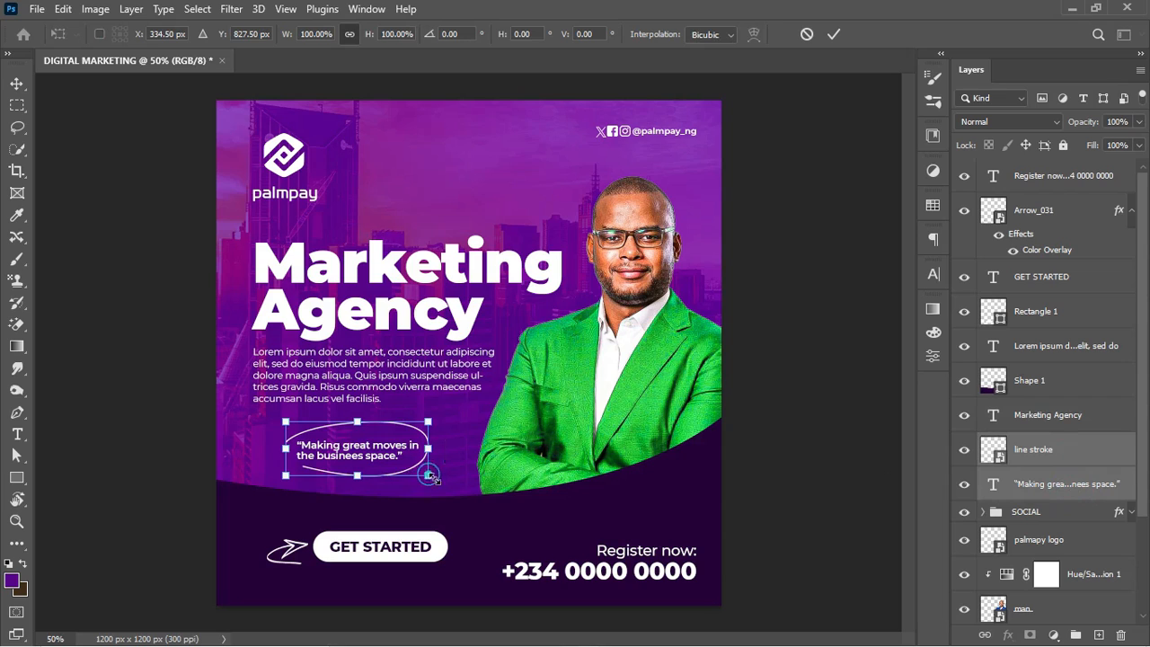
{"action": "left_click_drag", "start_coordinate": [430, 475], "coordinate": [441, 481]}
{"action": "key", "text": "Return"}
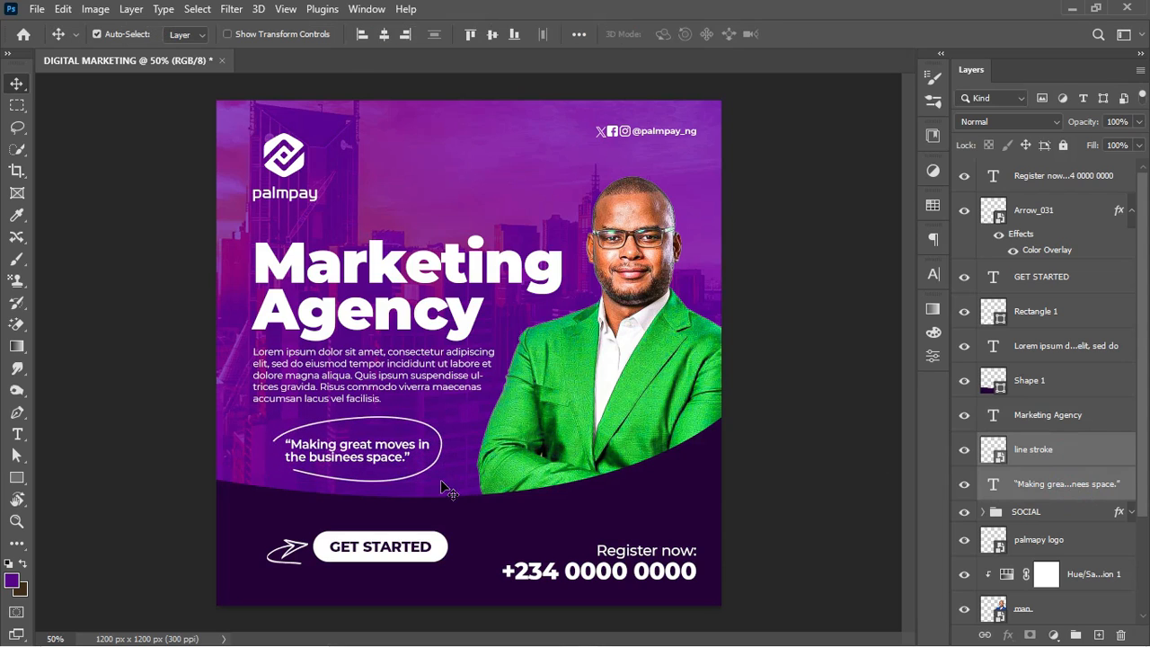
Duplicate the pexels-pixabay-302769 city photo directly above Shape 1 and clip the copy to that shape.
{"action": "left_click", "coordinate": [548, 525]}
{"action": "left_click", "coordinate": [519, 171]}
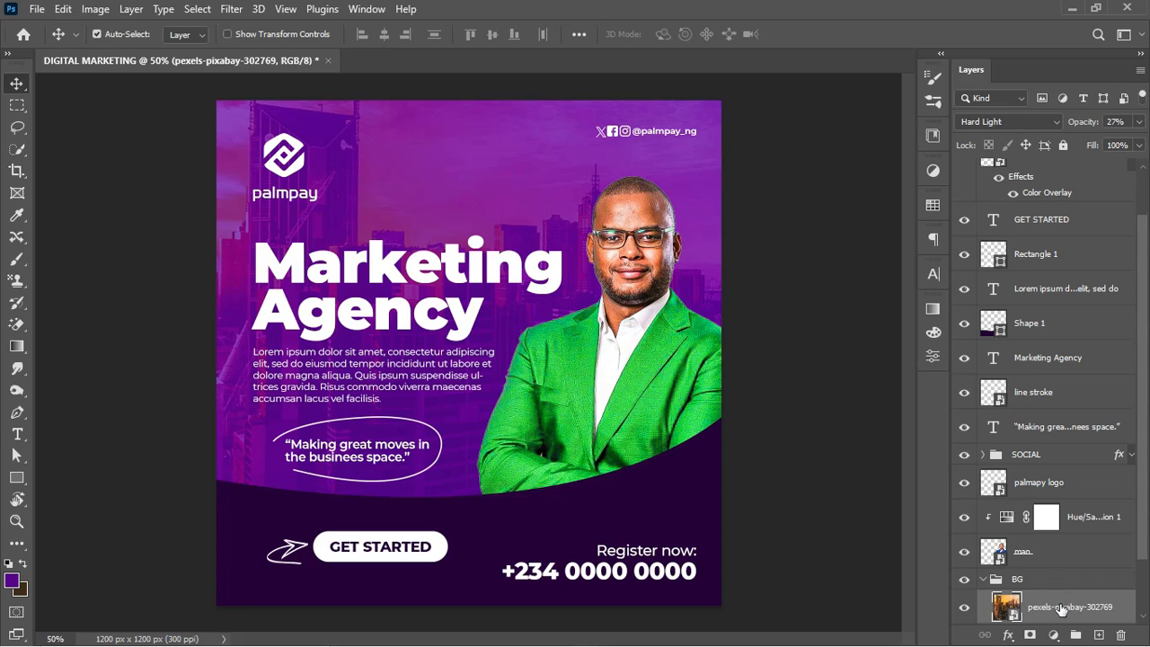
{"action": "left_click_drag", "start_coordinate": [1071, 608], "coordinate": [1049, 316]}
{"action": "left_click", "coordinate": [965, 358]}
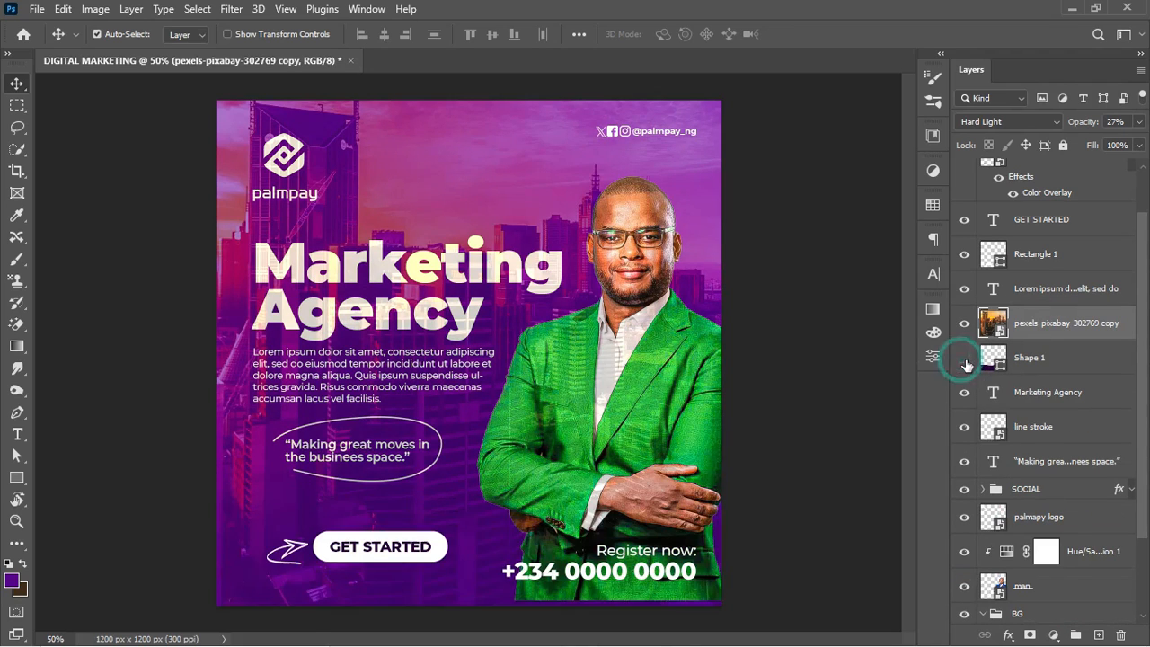
{"action": "left_click", "coordinate": [964, 357]}
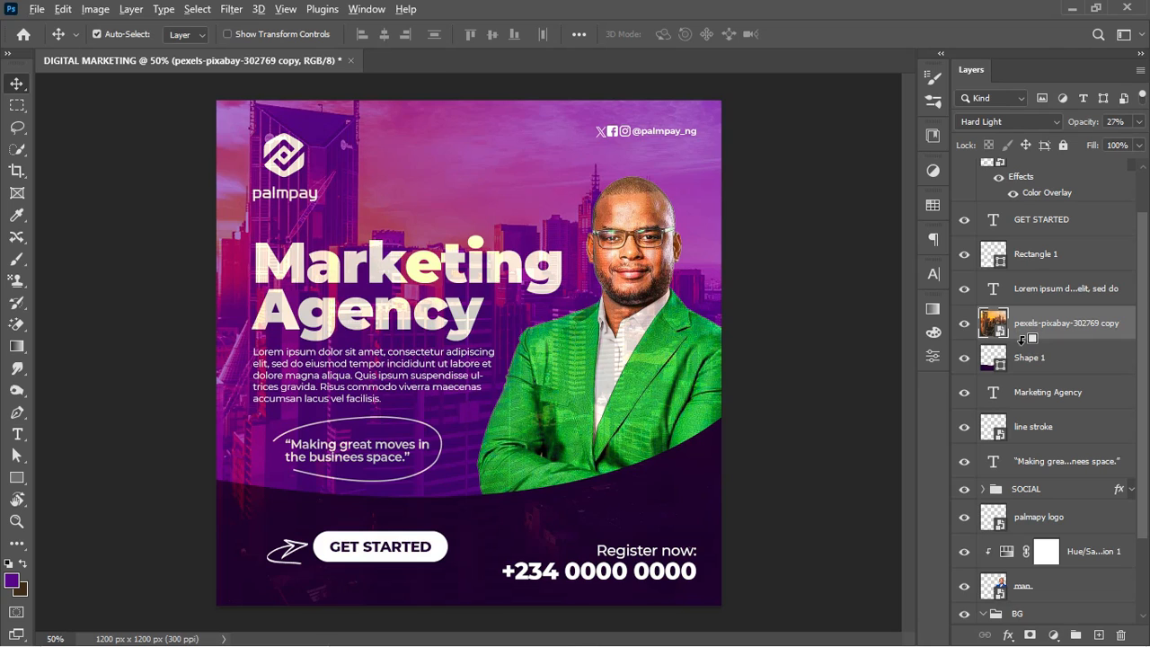
{"action": "left_click", "coordinate": [1022, 339], "text": "alt"}
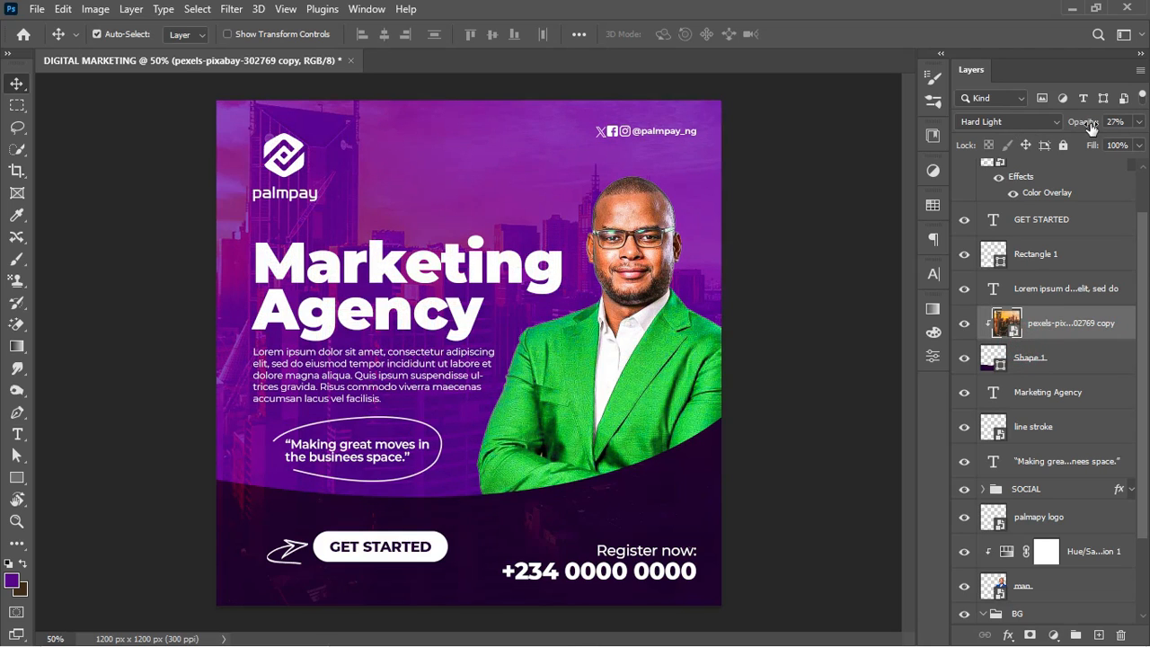
Set the clipped city photo copy to 4% opacity with Luminosity blending and move it down about 22 px.
{"action": "left_click_drag", "start_coordinate": [1090, 126], "coordinate": [1068, 130]}
{"action": "left_click", "coordinate": [1053, 125]}
{"action": "left_click", "coordinate": [1033, 528]}
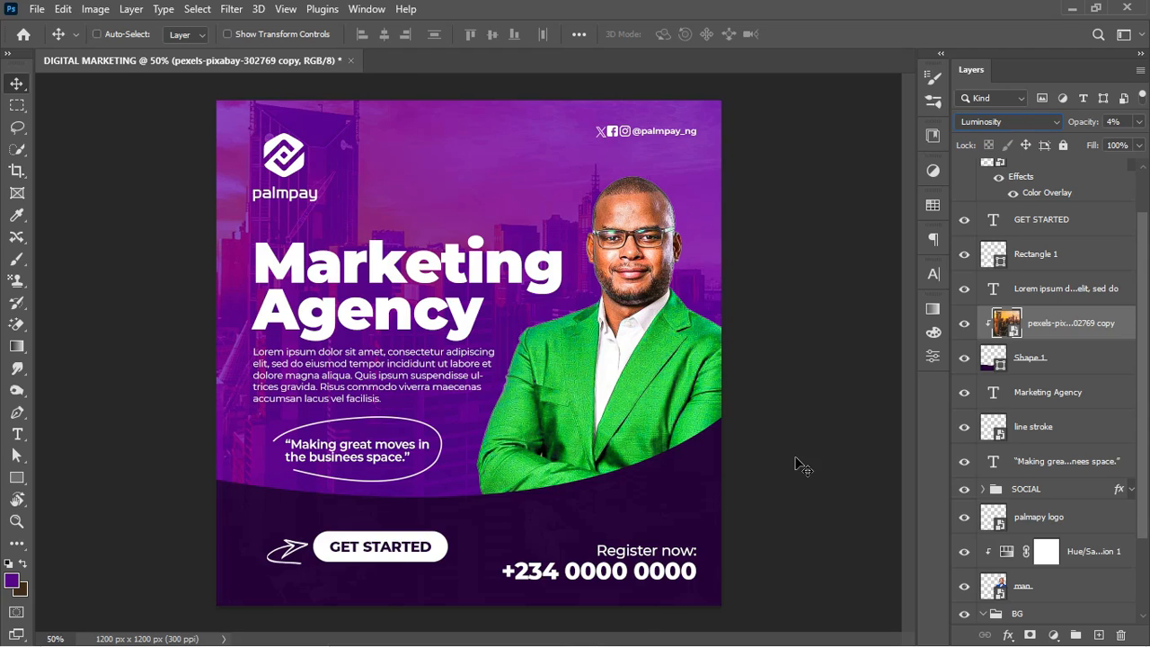
{"action": "key", "text": "ctrl+t"}
{"action": "left_click_drag", "start_coordinate": [584, 495], "coordinate": [584, 512]}
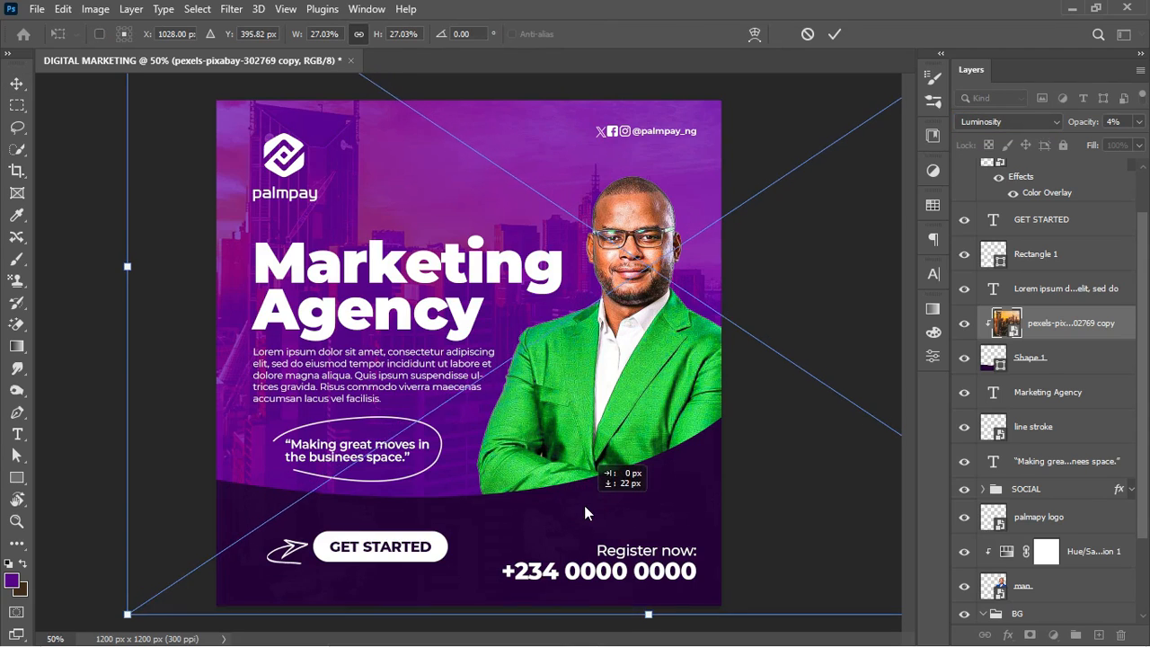
{"action": "key", "text": "Return"}
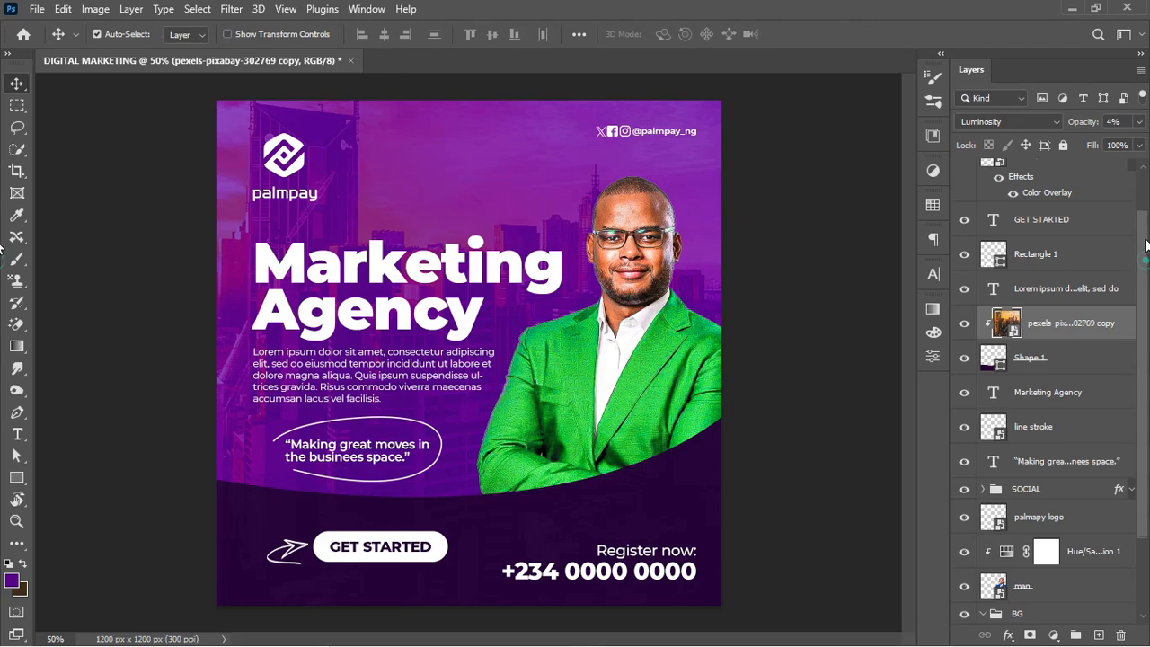
Collapse the Arrow_031 effects and add a Color Lookup adjustment layer above the contact text at the top of the stack.
{"action": "scroll", "coordinate": [1145, 244], "scroll_direction": "up", "scroll_amount": 2}
{"action": "left_click", "coordinate": [1131, 210]}
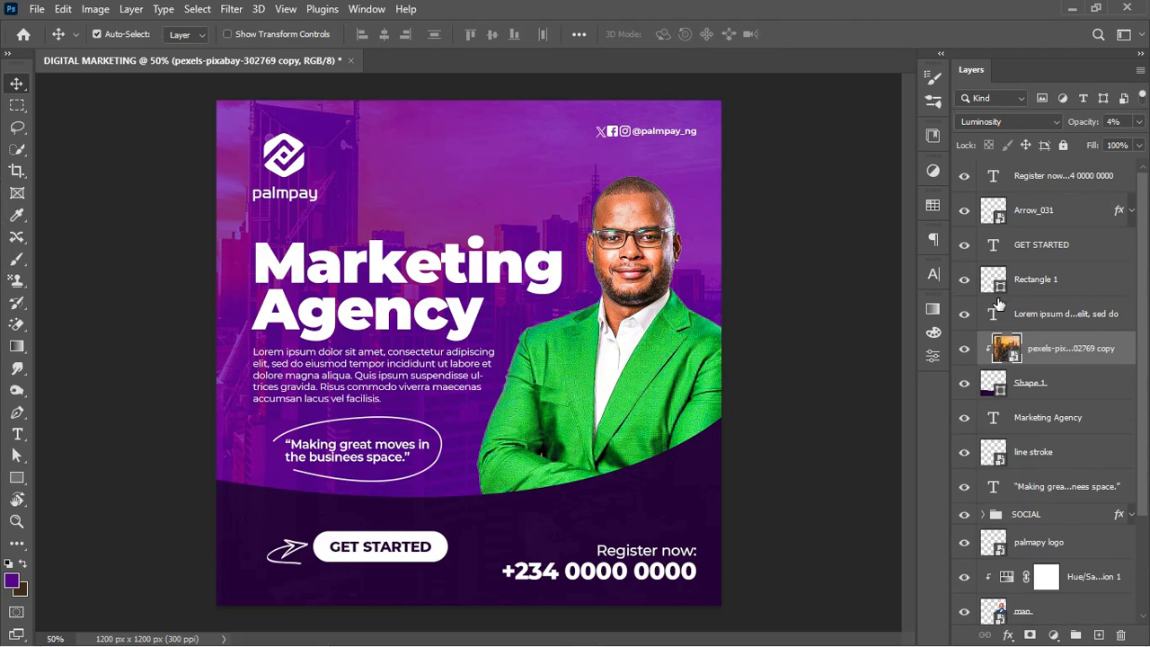
{"action": "left_click", "coordinate": [1064, 176]}
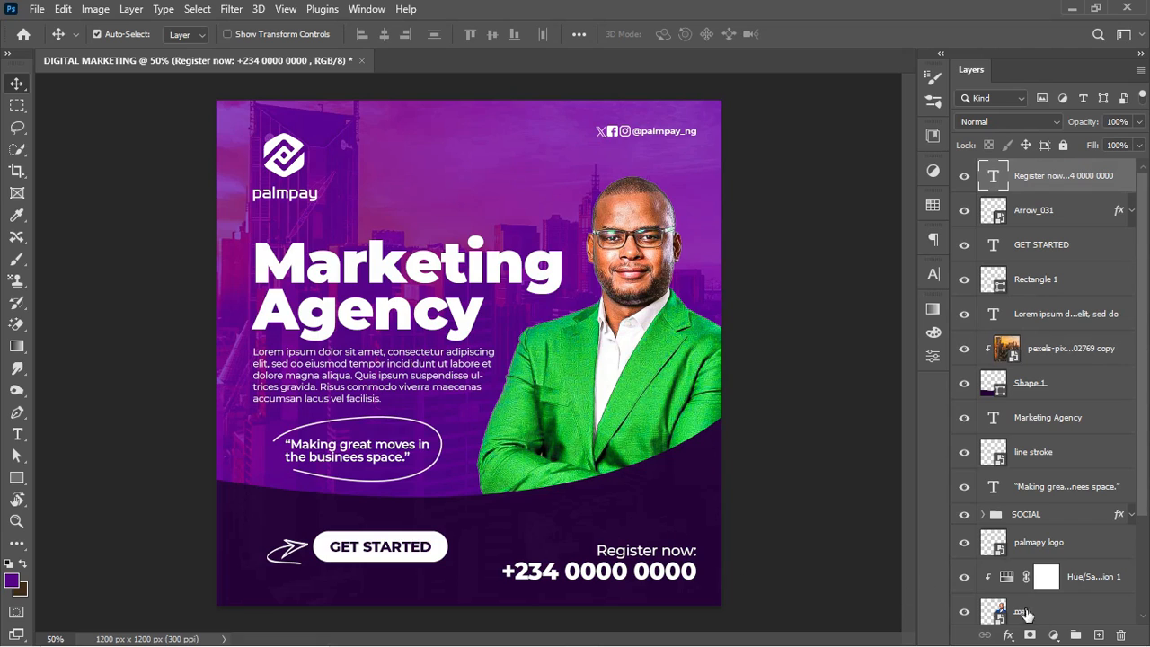
{"action": "left_click", "coordinate": [1054, 635]}
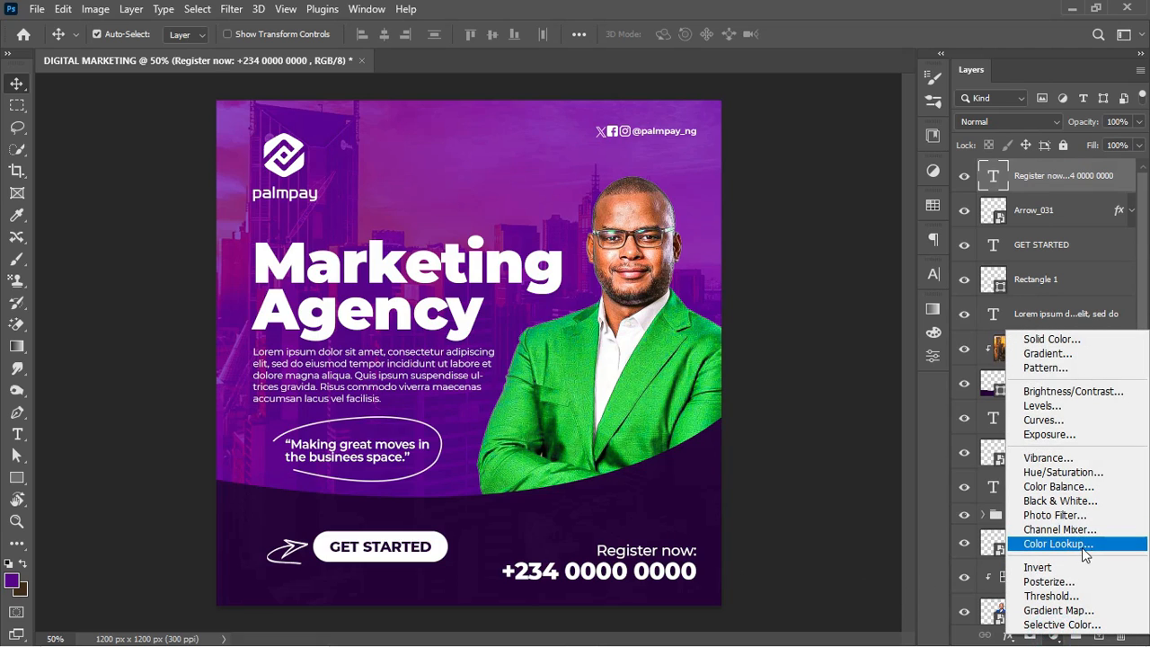
{"action": "left_click", "coordinate": [1058, 544]}
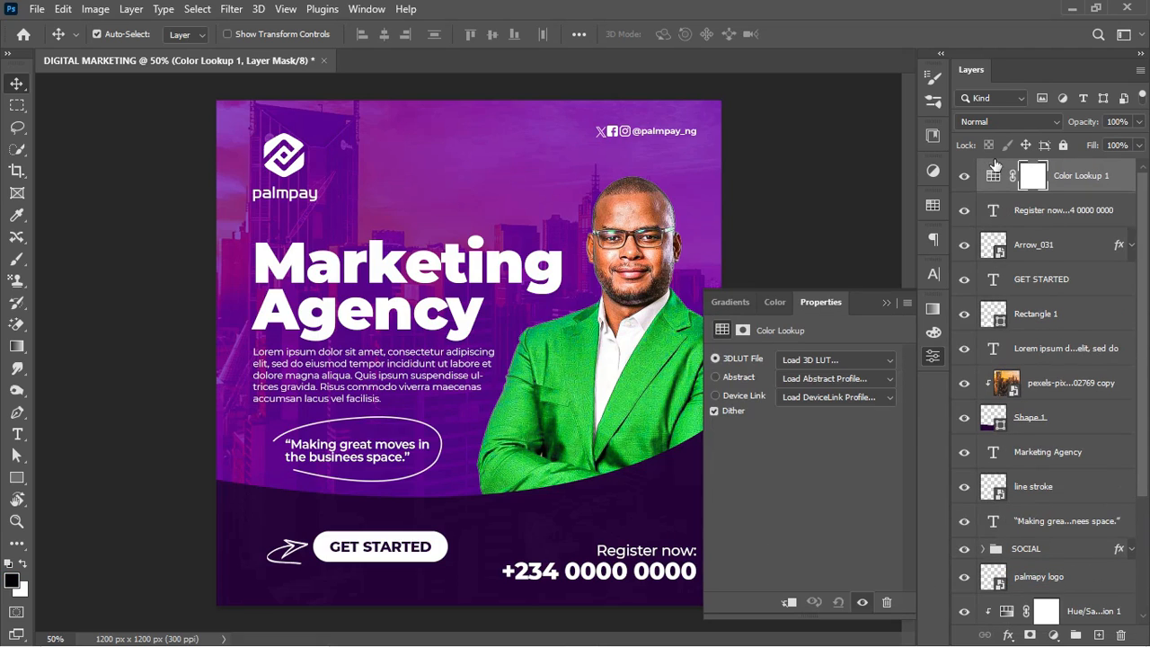
{"action": "left_click", "coordinate": [993, 178]}
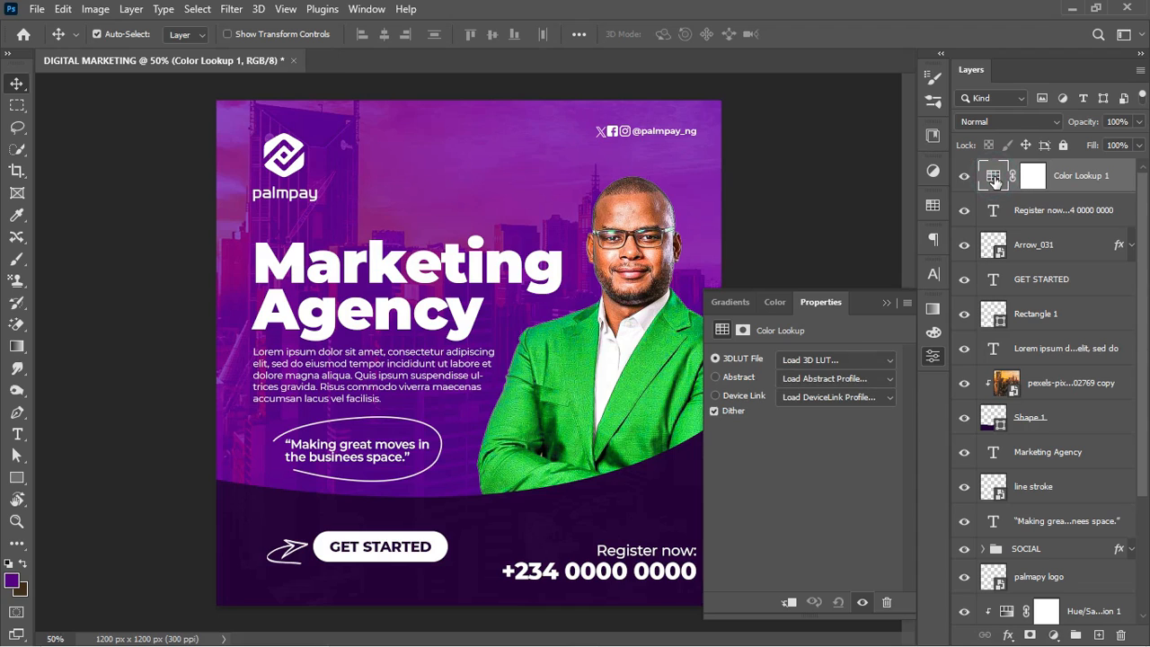
Try the 3DLUT presets on the Color Lookup layer, settle on Kodak 5218 Kodak 2383, and compare the flyer with and without it.
{"action": "left_click", "coordinate": [874, 359]}
{"action": "left_click", "coordinate": [855, 63]}
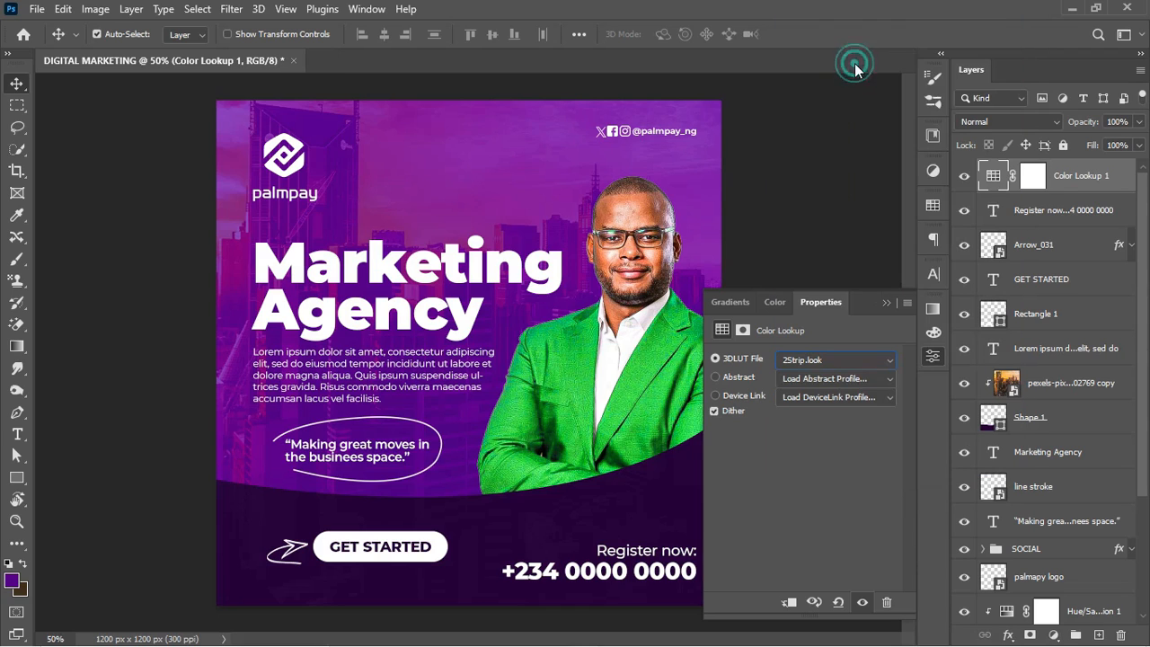
{"action": "key", "text": "Down"}
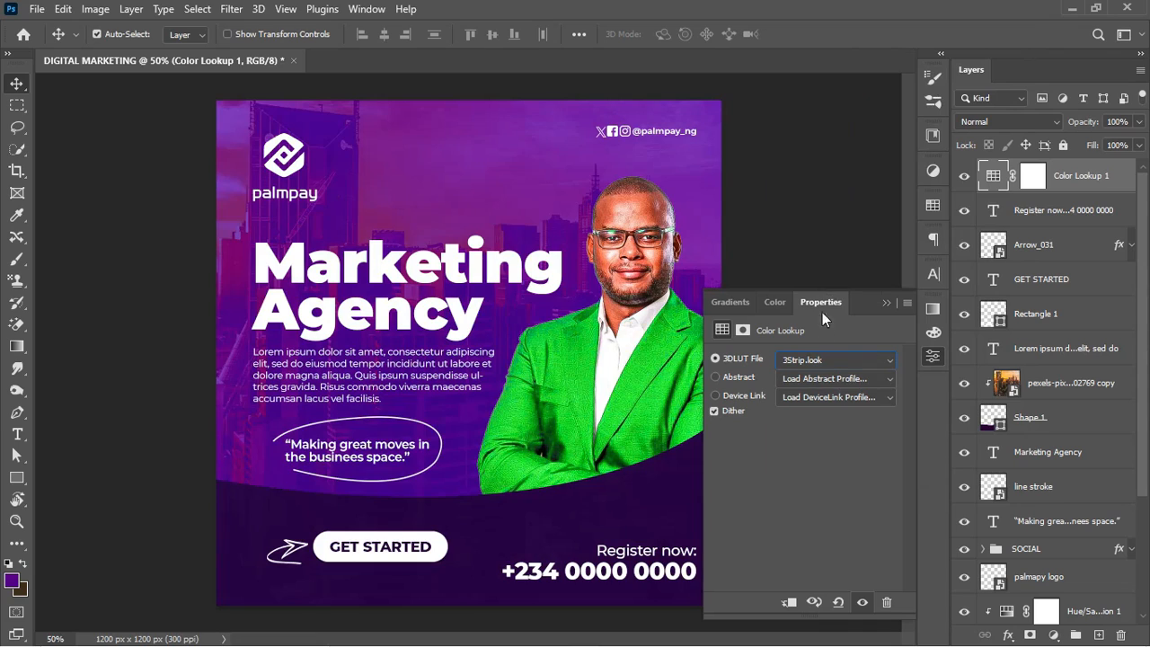
{"action": "left_click", "coordinate": [821, 357]}
{"action": "left_click", "coordinate": [822, 88]}
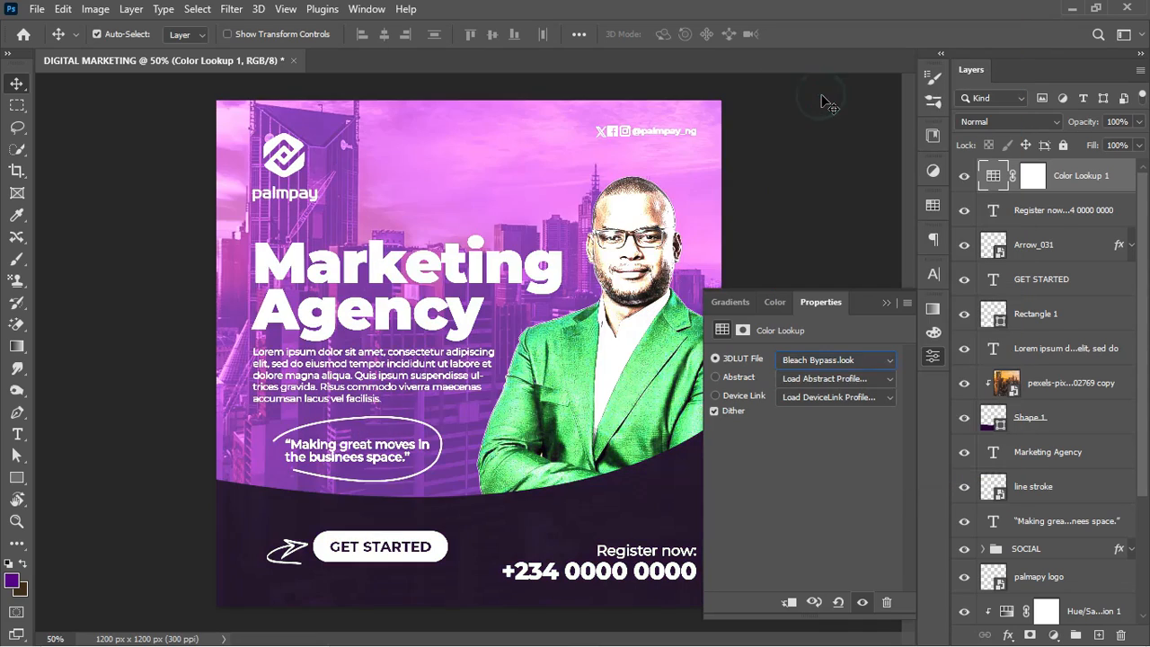
{"action": "key", "text": "Down"}
{"action": "key", "text": "Down"}
{"action": "key", "text": "Down"}
{"action": "key", "text": "Down"}
{"action": "key", "text": "Down"}
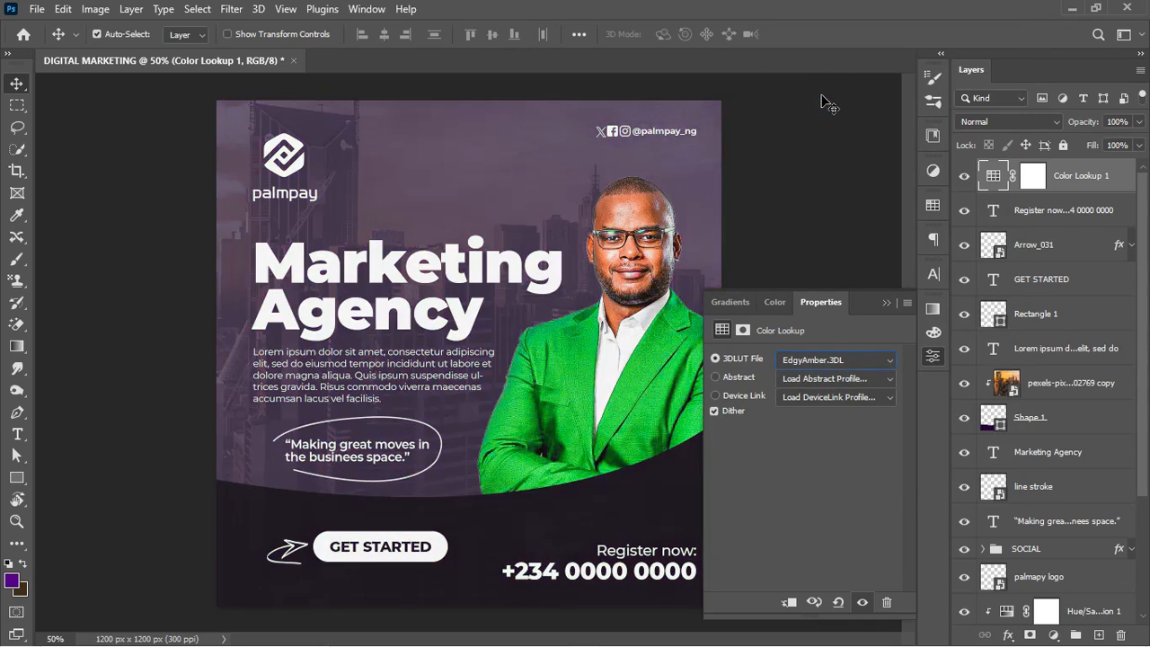
{"action": "key", "text": "Down"}
{"action": "key", "text": "Down"}
{"action": "key", "text": "Down"}
{"action": "key", "text": "Down"}
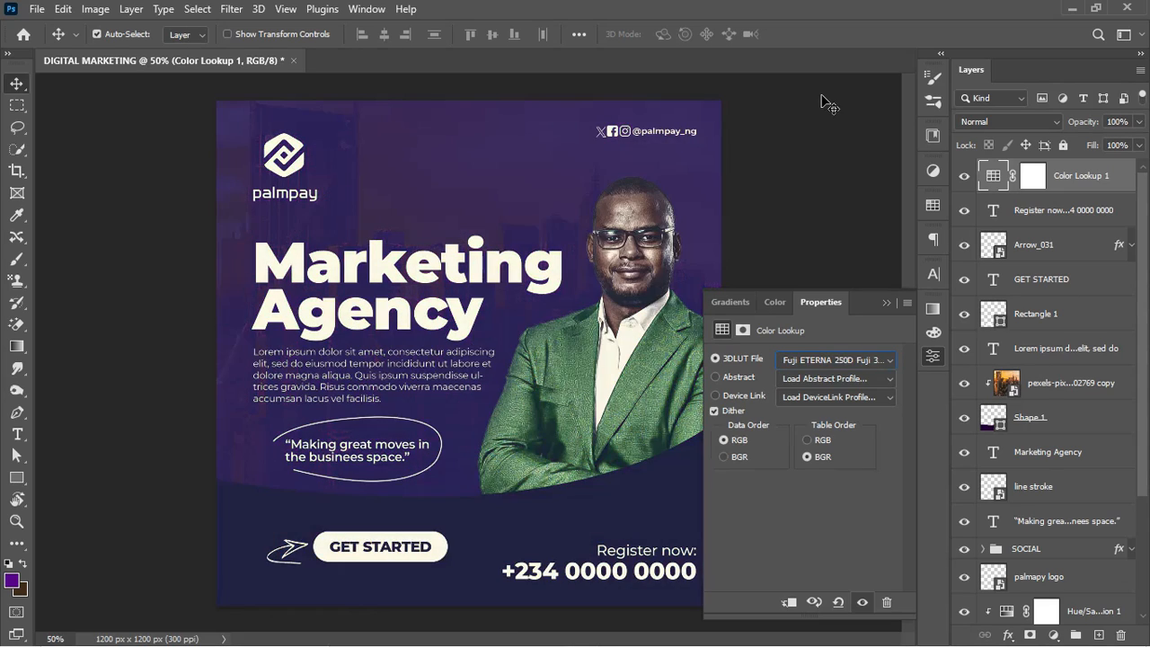
{"action": "key", "text": "Down"}
{"action": "key", "text": "Down"}
{"action": "key", "text": "Down"}
{"action": "key", "text": "Down"}
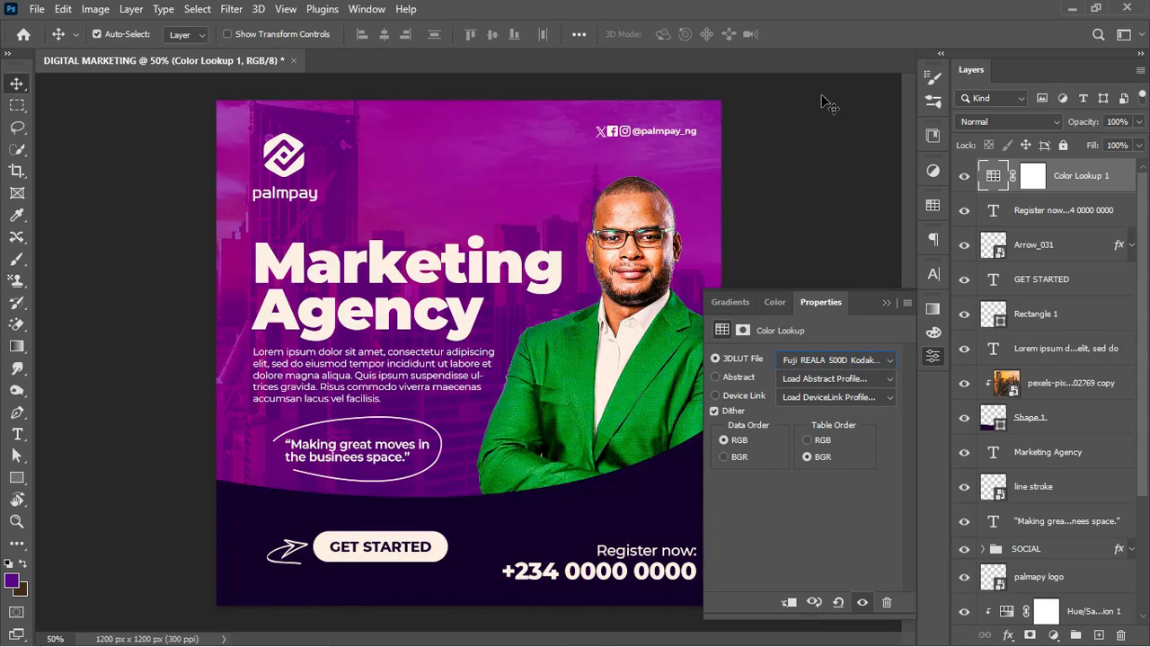
{"action": "key", "text": "Down"}
{"action": "key", "text": "Down"}
{"action": "key", "text": "Down"}
{"action": "key", "text": "Down"}
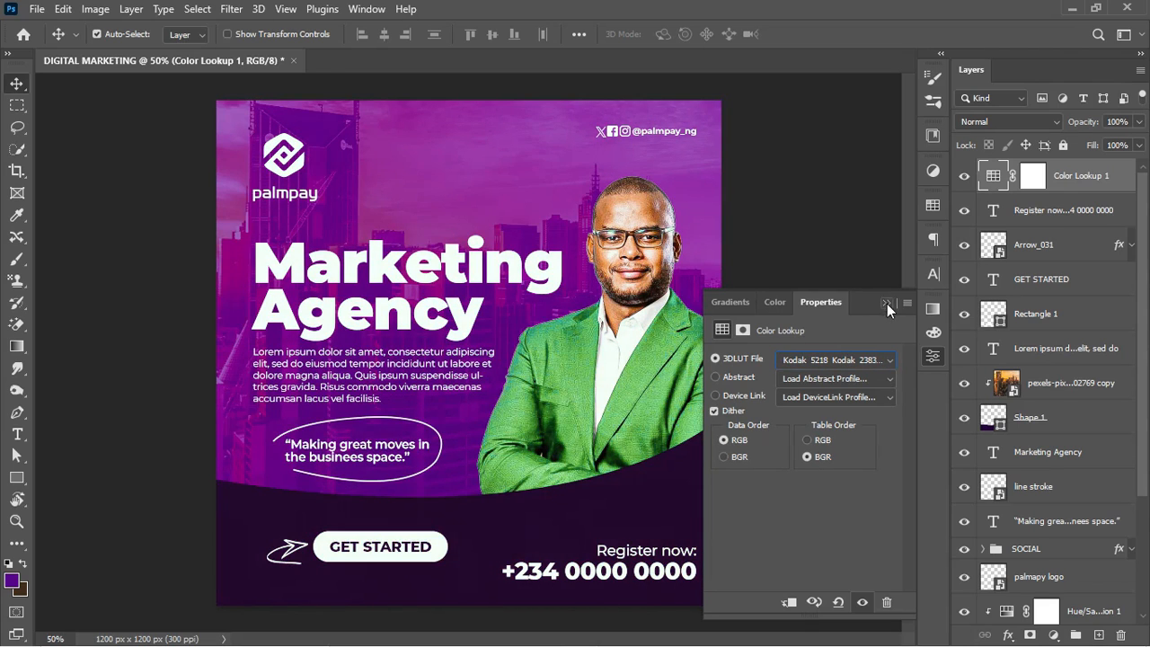
{"action": "left_click", "coordinate": [886, 303]}
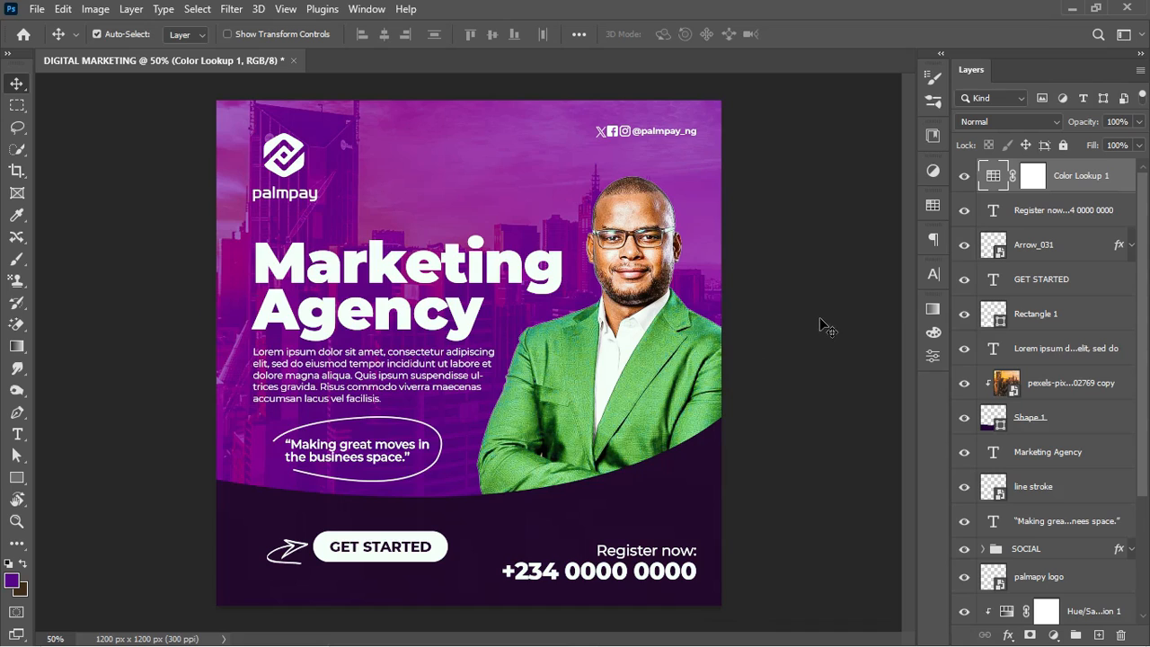
{"action": "left_click", "coordinate": [963, 176]}
{"action": "left_click", "coordinate": [964, 176]}
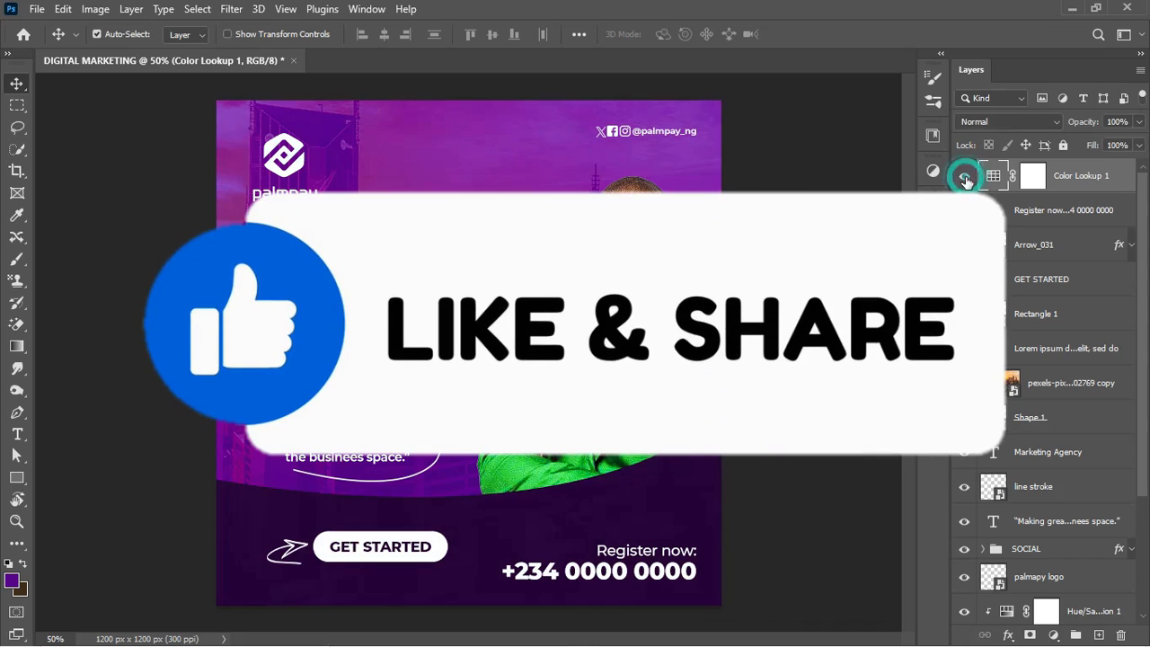